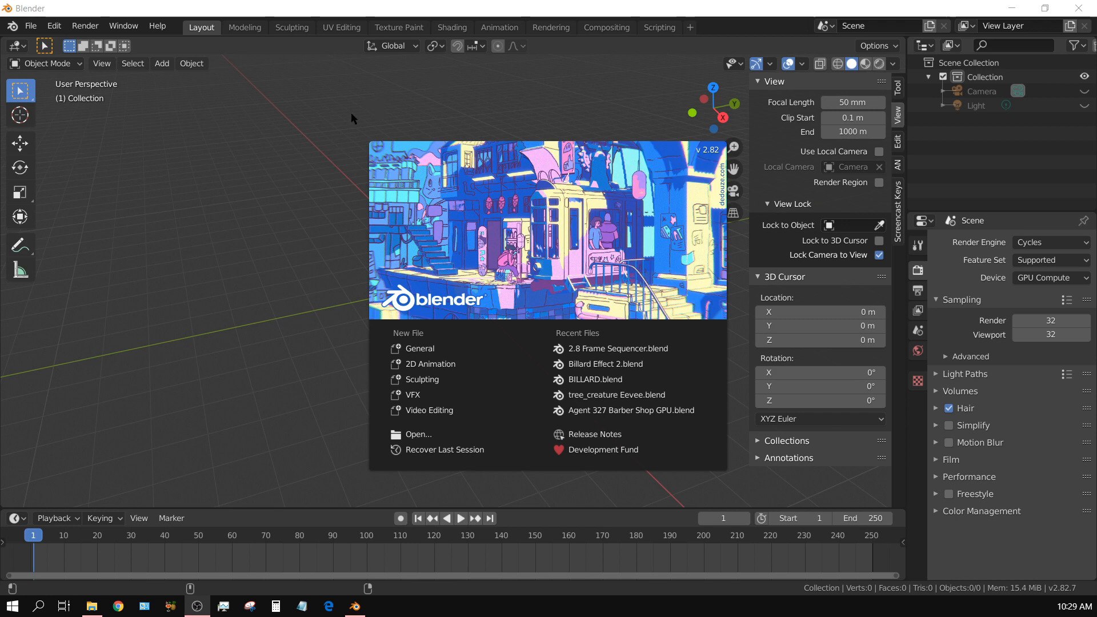
# Close the splash screen and set the viewport to the top orthographic view
pyautogui.click(317, 149)
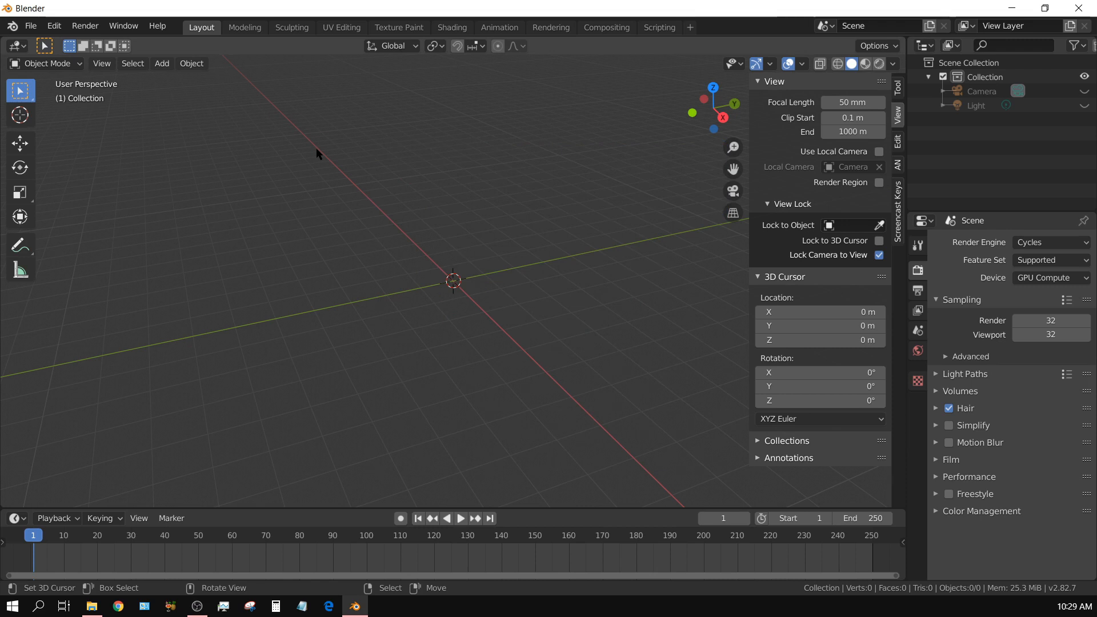
pyautogui.press('KP_7')
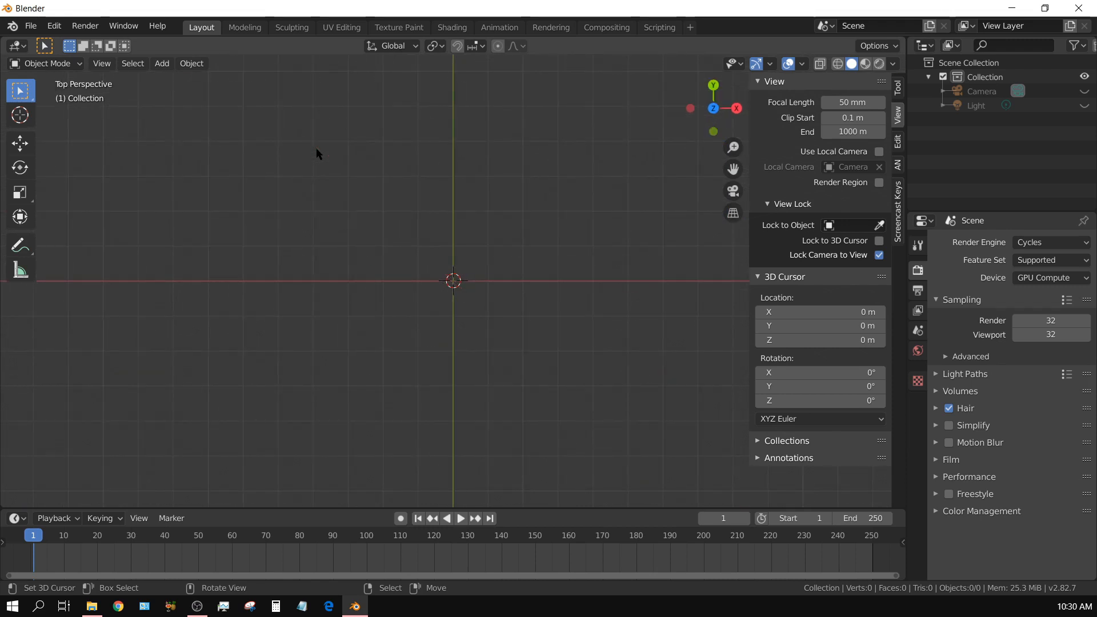
pyautogui.press('KP_5')
# Enable the Screencast Keys display in the 3D viewport and return to the active tool settings
pyautogui.click(899, 213)
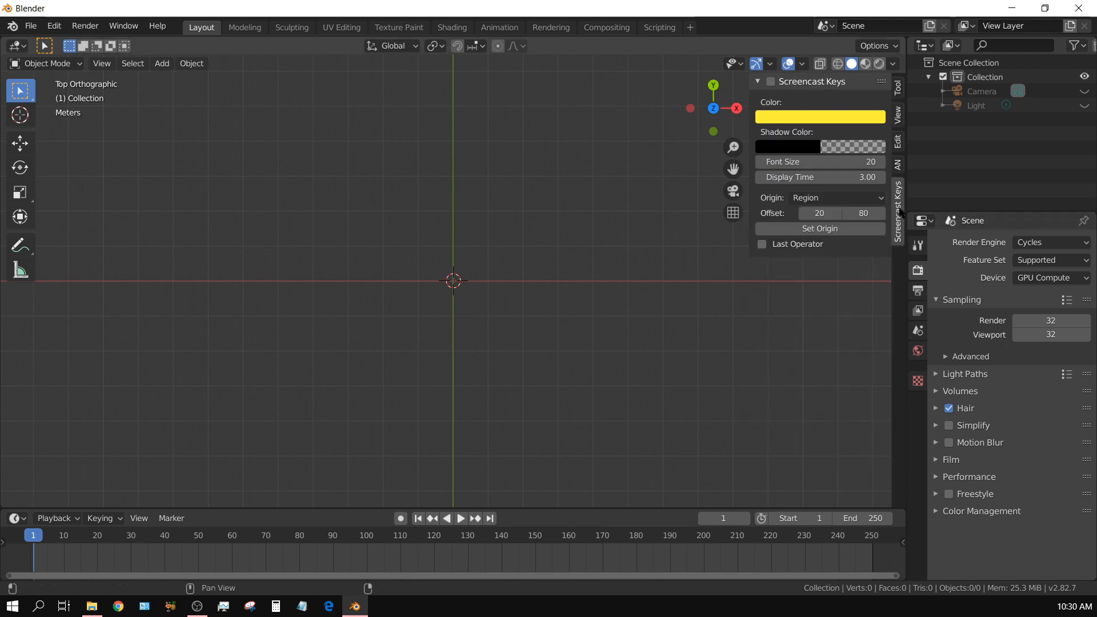
pyautogui.click(772, 82)
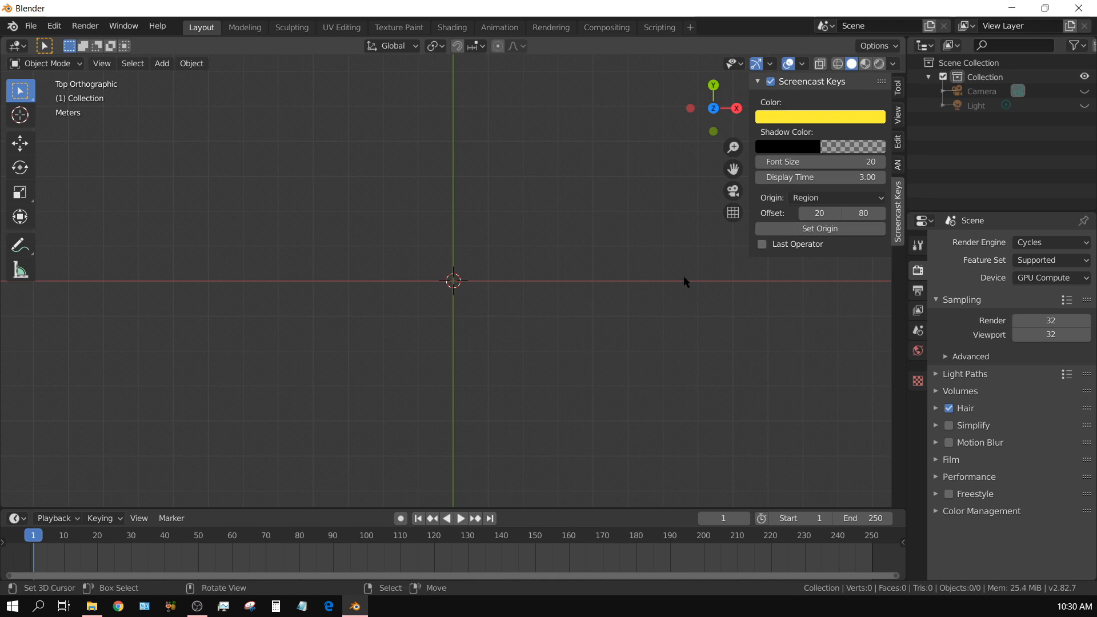
pyautogui.click(900, 116)
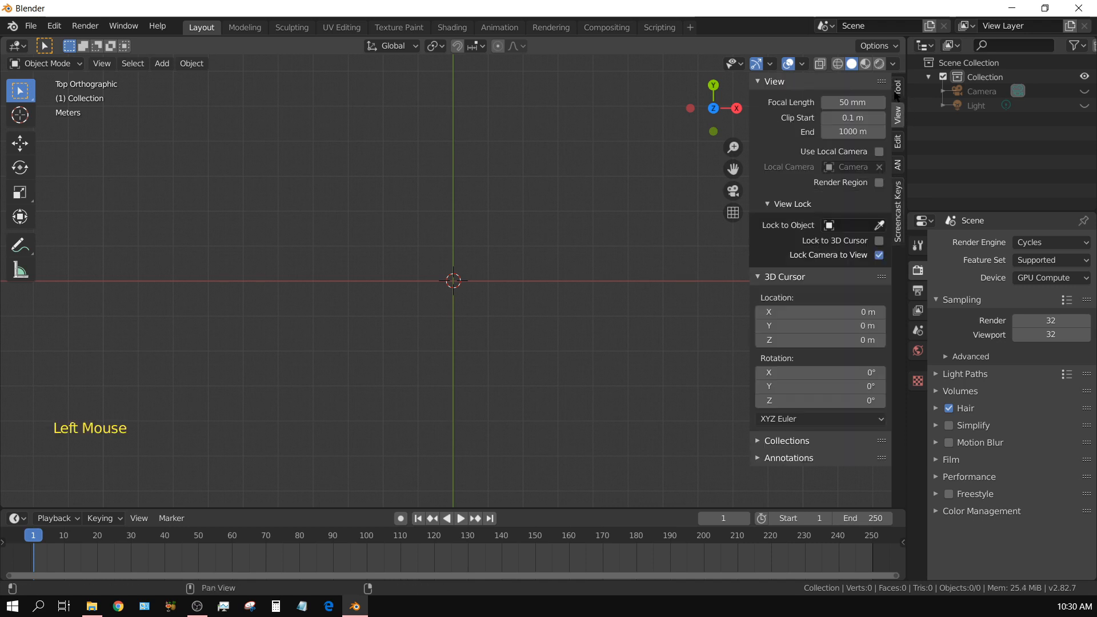
pyautogui.click(898, 91)
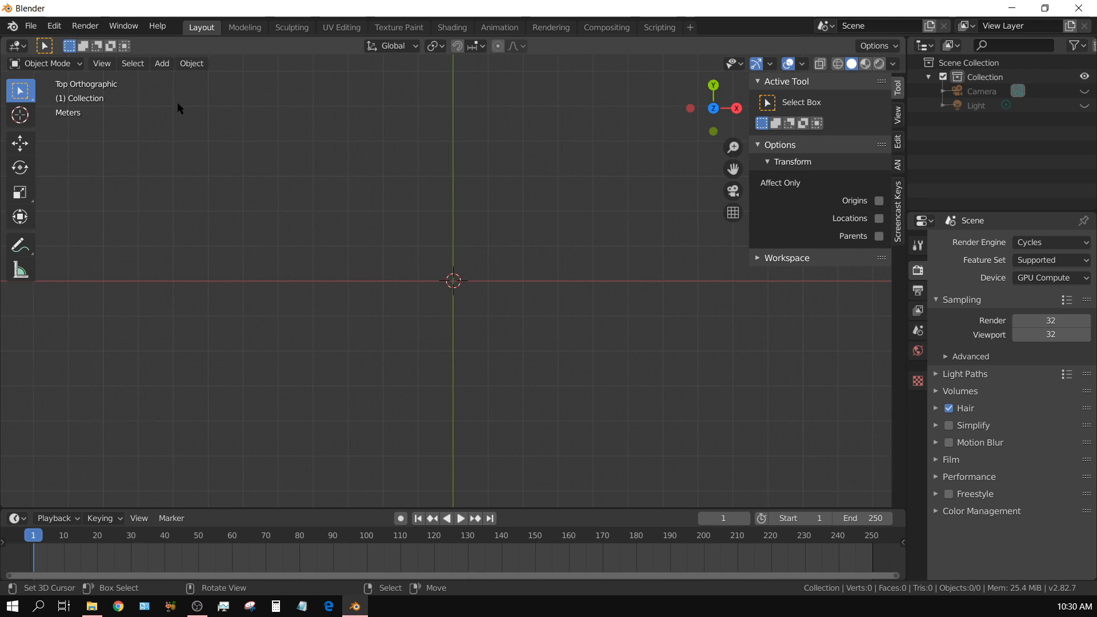
# Add a plane mesh at the world origin and scale it by a factor of 10
pyautogui.click(161, 63)
pyautogui.moveTo(180, 80)
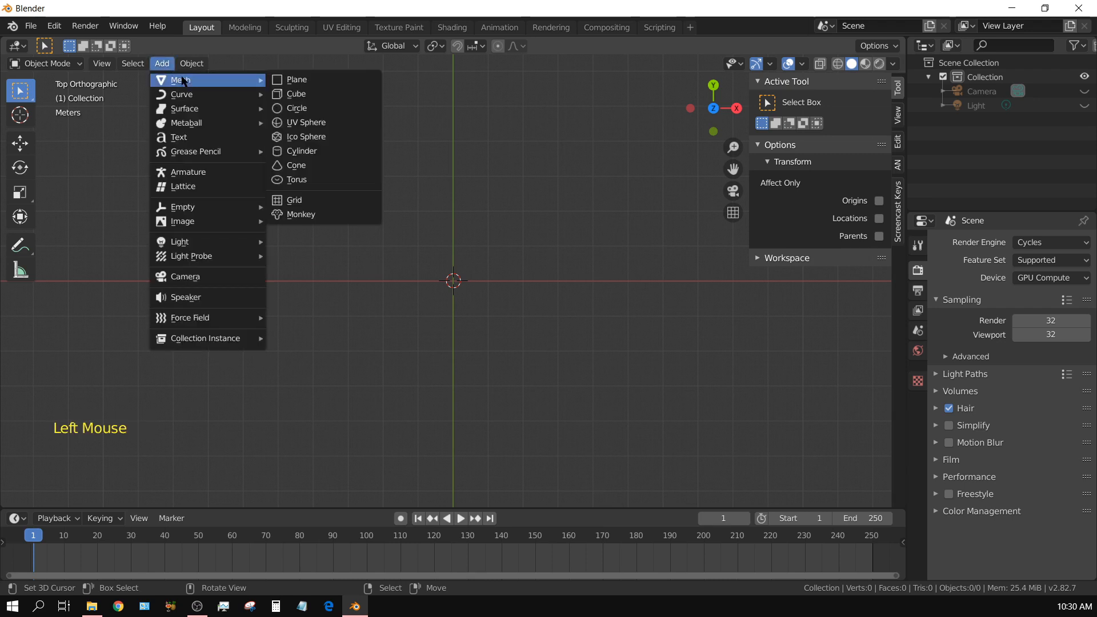
pyautogui.click(297, 79)
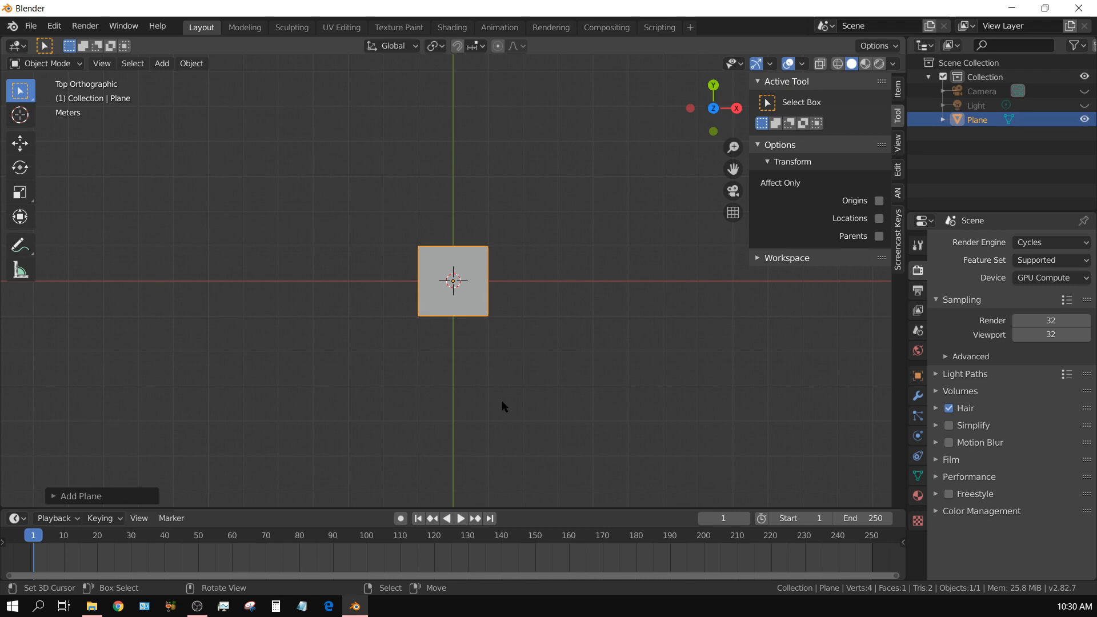
pyautogui.write('s')
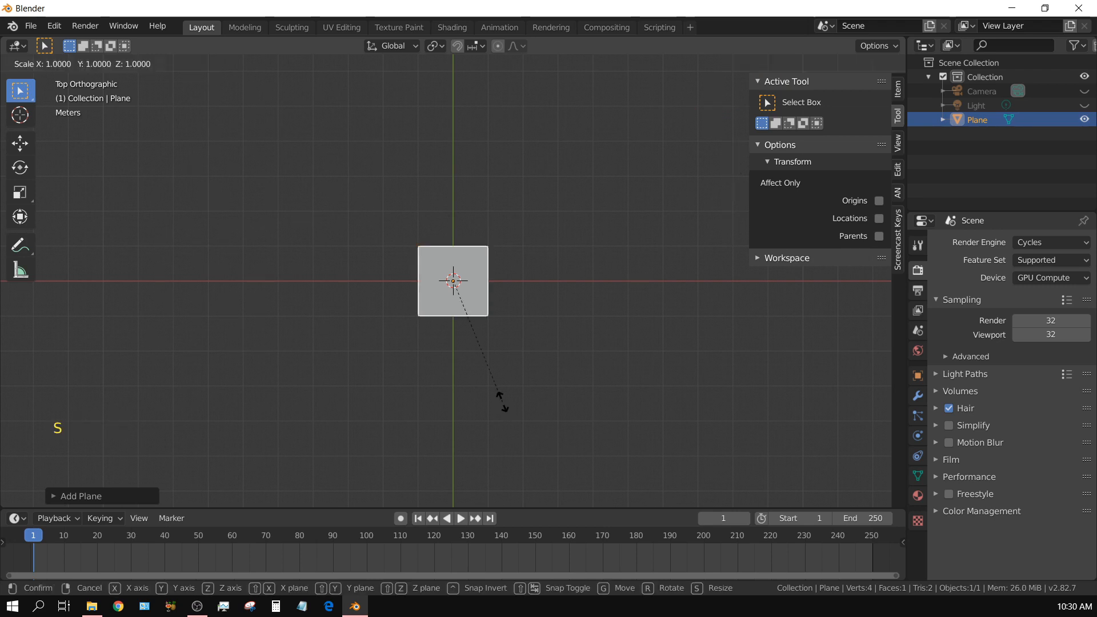
pyautogui.write('10')
pyautogui.press('Return')
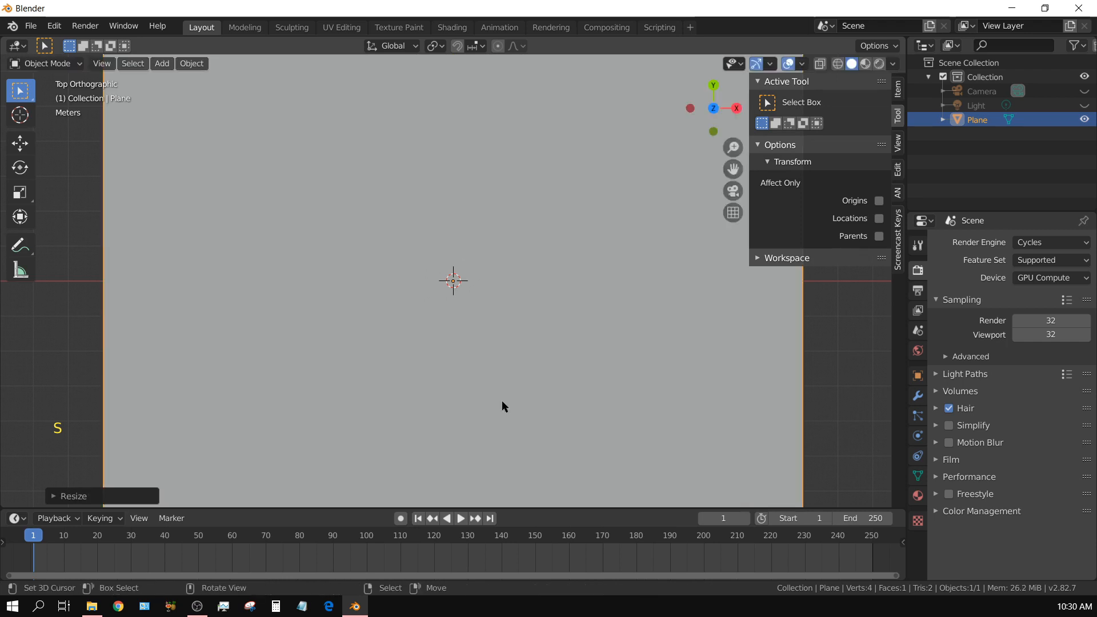
pyautogui.scroll(-1, 500, 396)
pyautogui.scroll(-2, 501, 402)
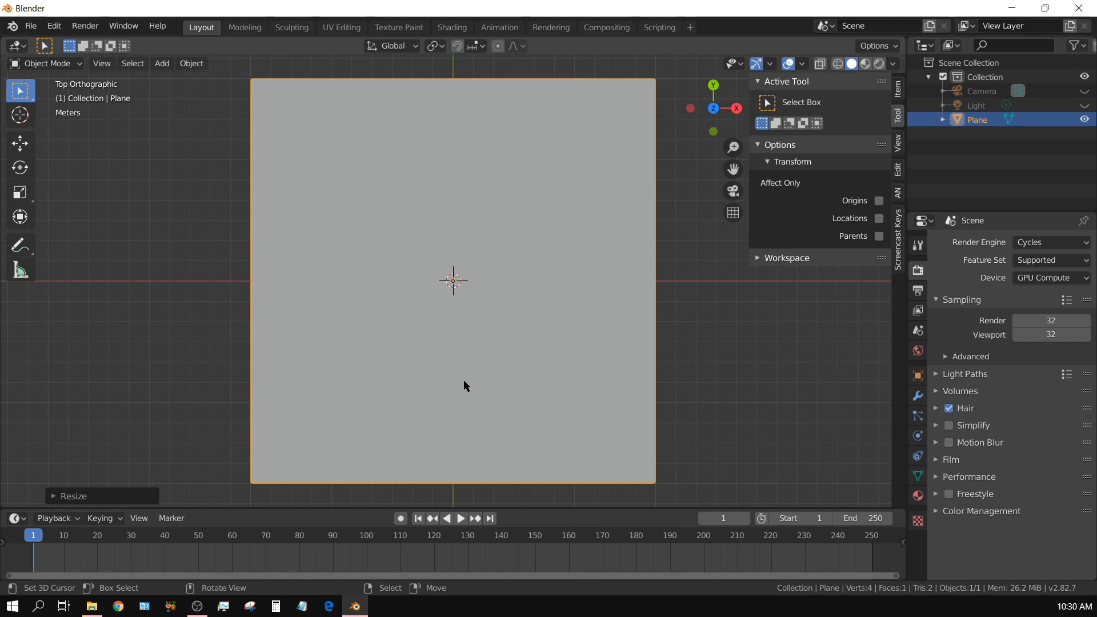
# Show the plane's transform values and apply its scale
pyautogui.click(898, 88)
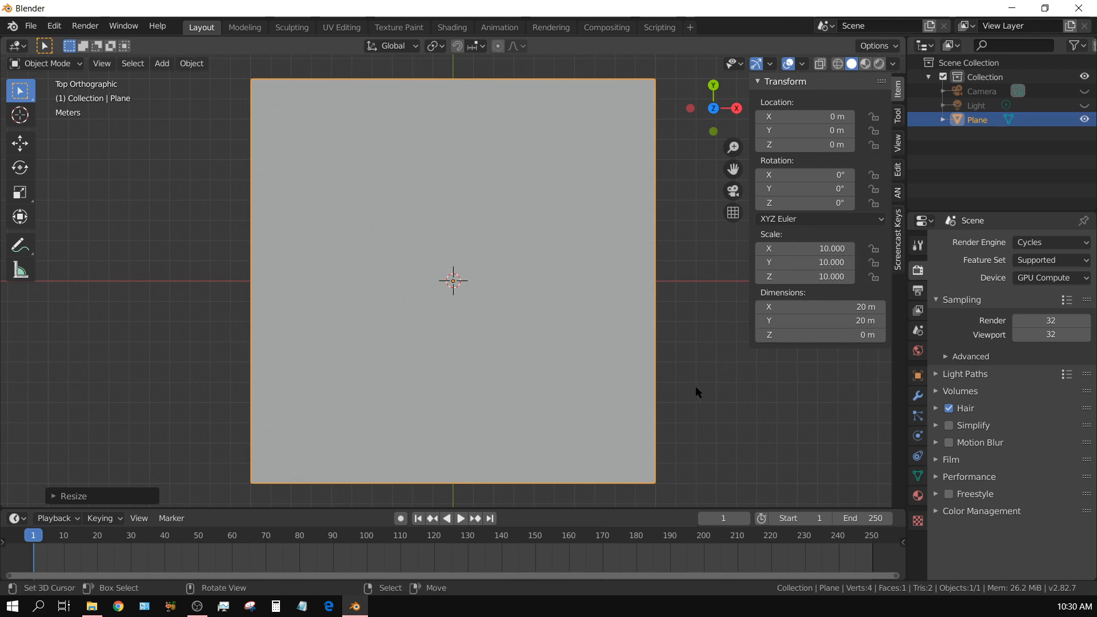
pyautogui.hotkey('ctrl', 'a')
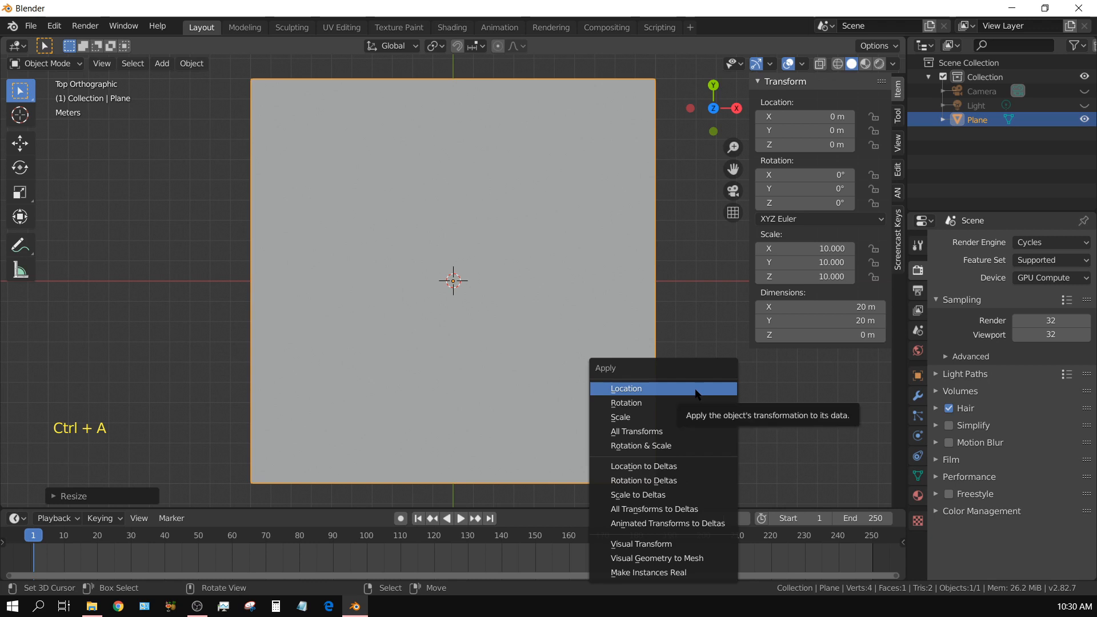
pyautogui.click(617, 419)
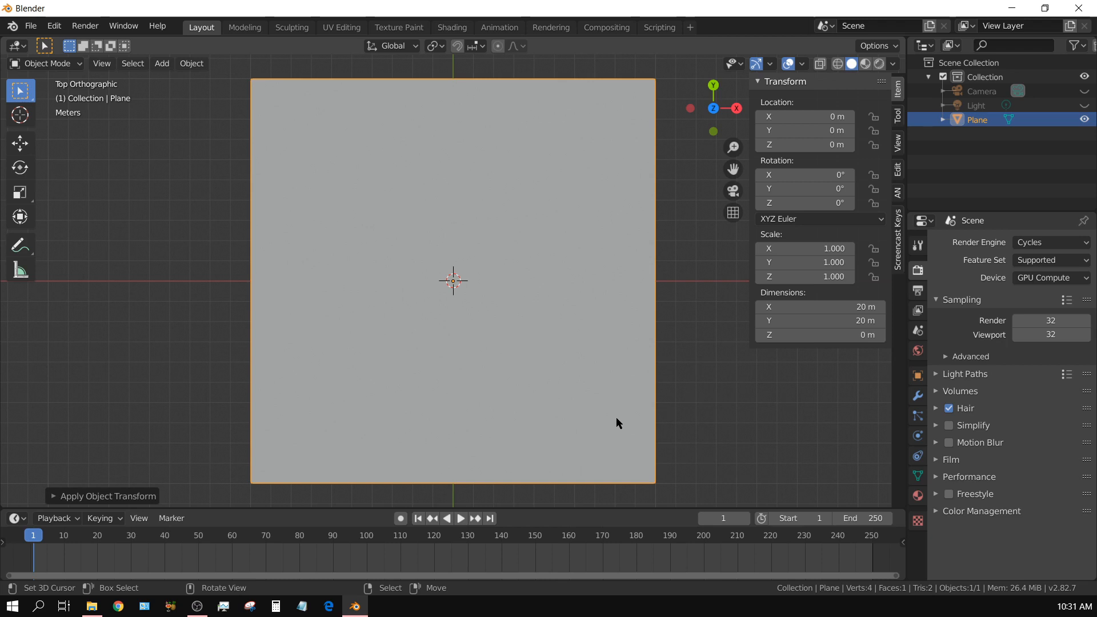
# Subdivide the whole plane in Edit Mode with the number of cuts set to 75
pyautogui.press('Tab')
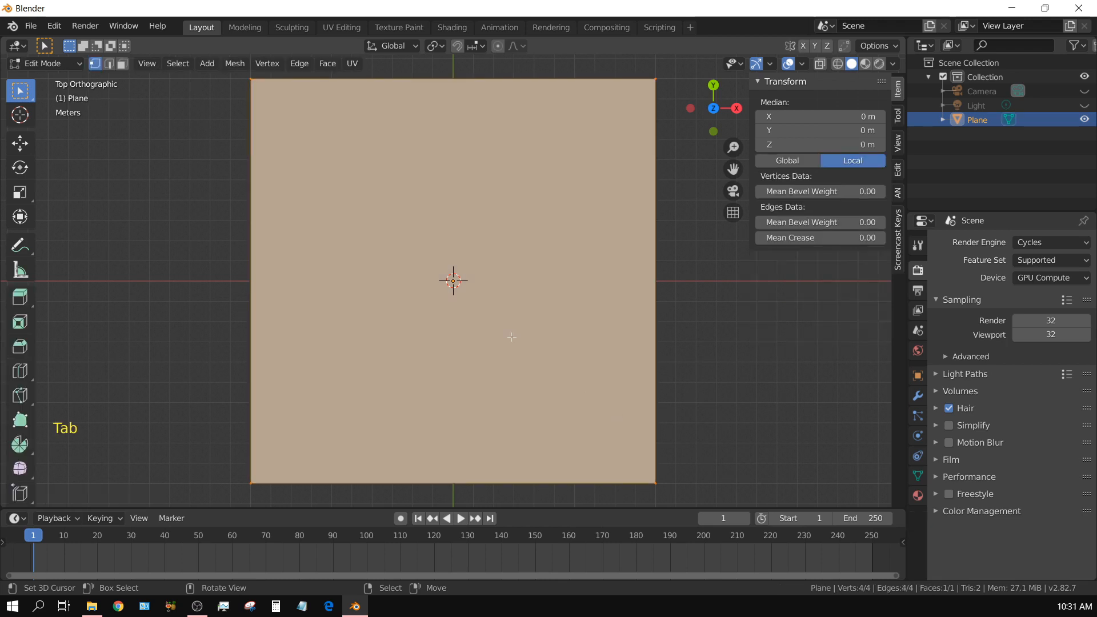
pyautogui.click(304, 69)
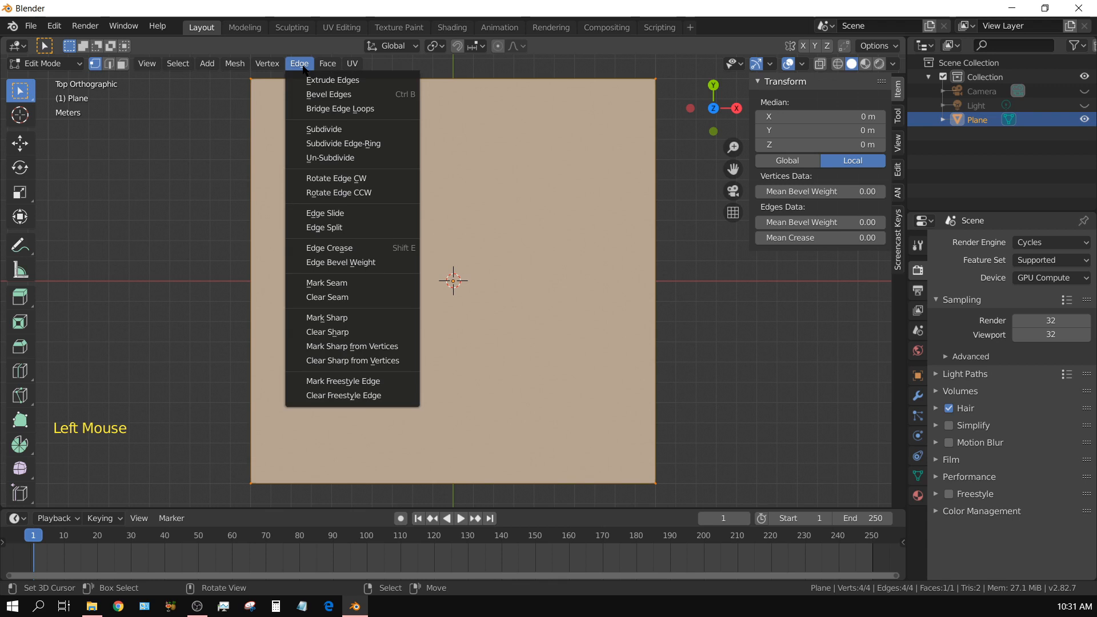
pyautogui.click(324, 130)
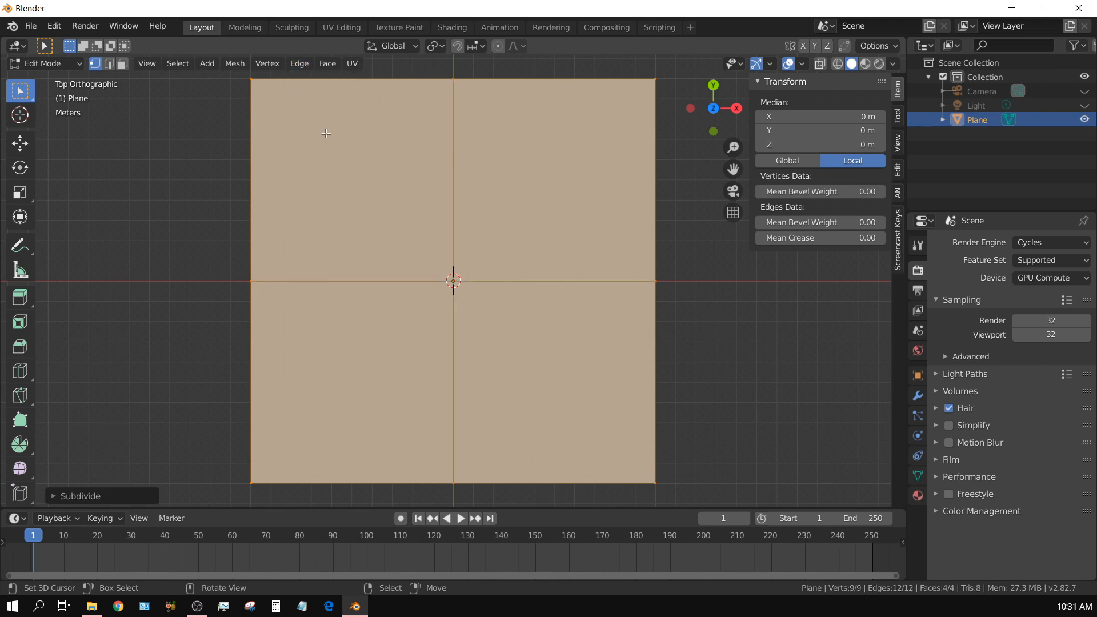
pyautogui.click(53, 496)
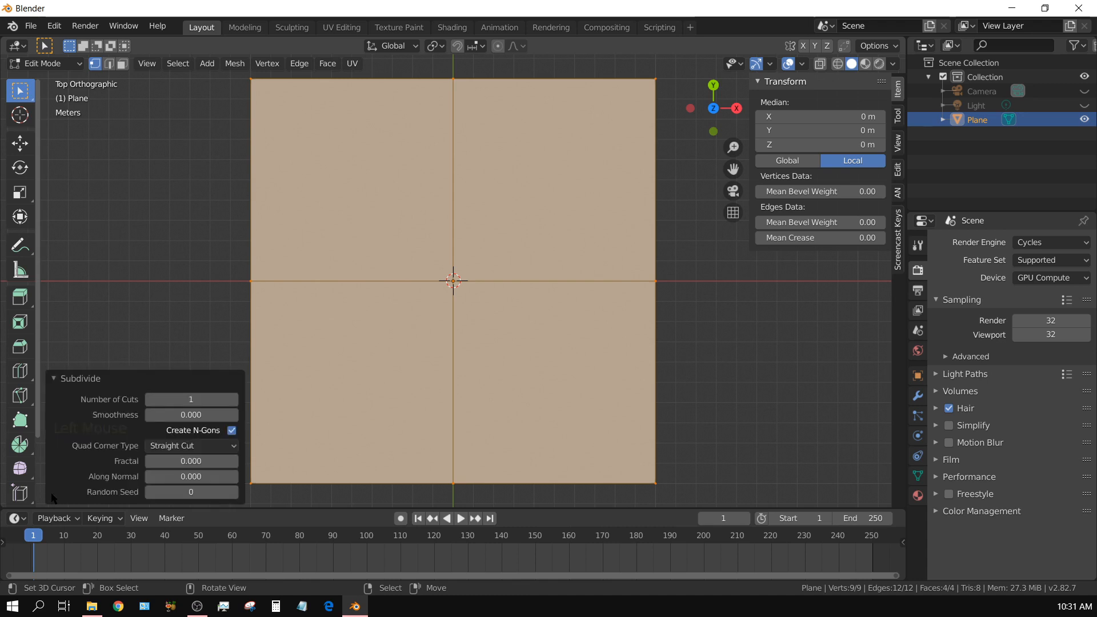
pyautogui.click(188, 400)
pyautogui.write('75')
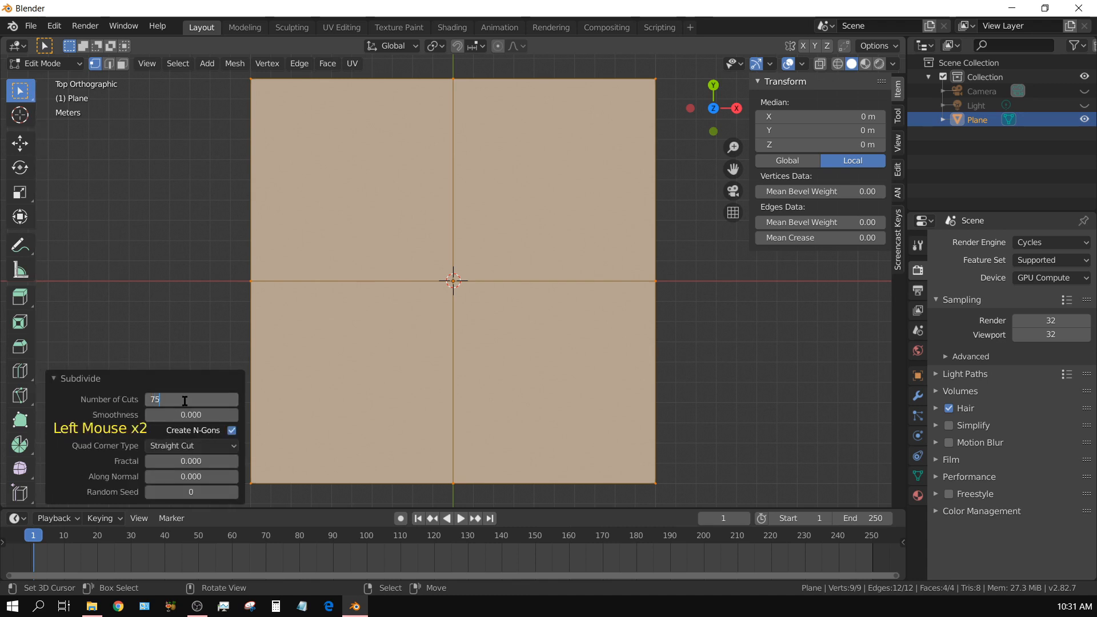
pyautogui.press('Return')
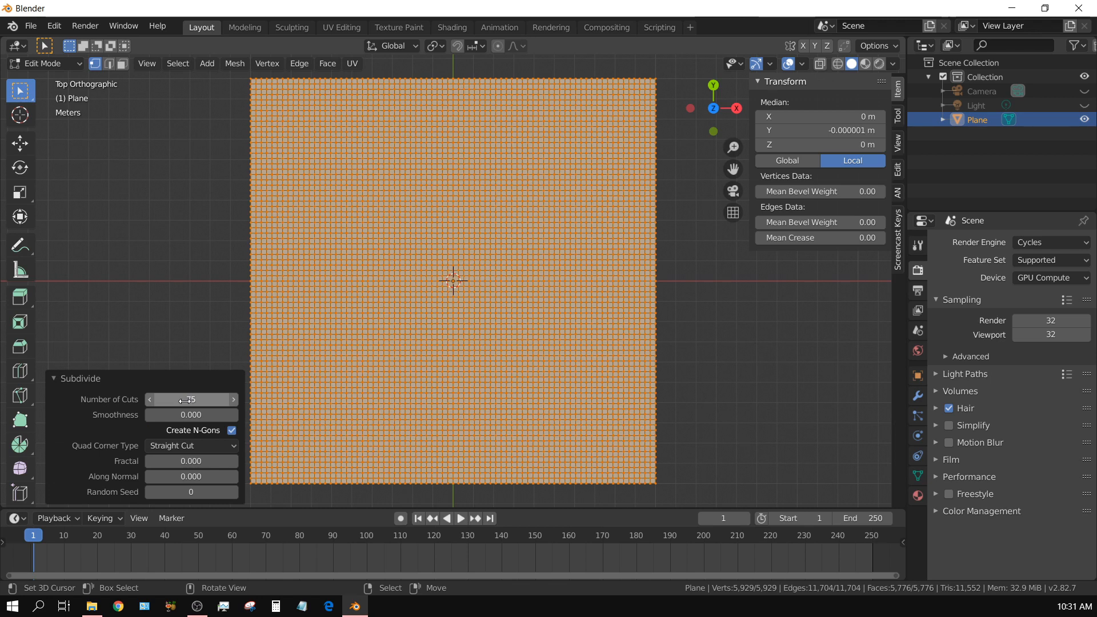
pyautogui.click(56, 378)
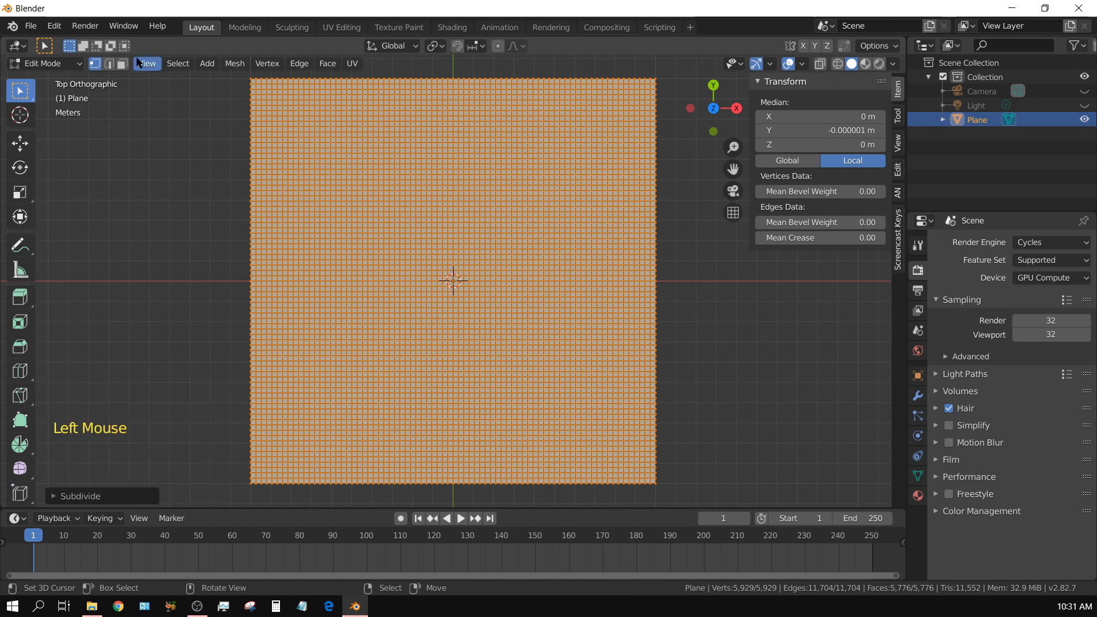
# Switch to face selection mode and deselect all faces of the plane
pyautogui.click(123, 64)
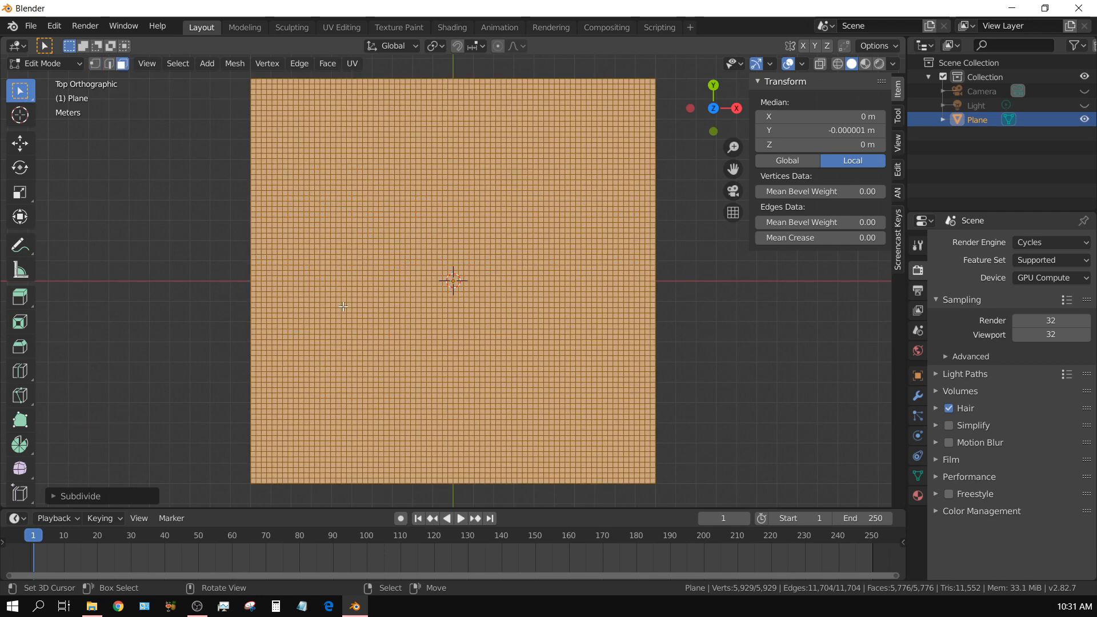
pyautogui.press('a')
pyautogui.press('a')
pyautogui.press('a')
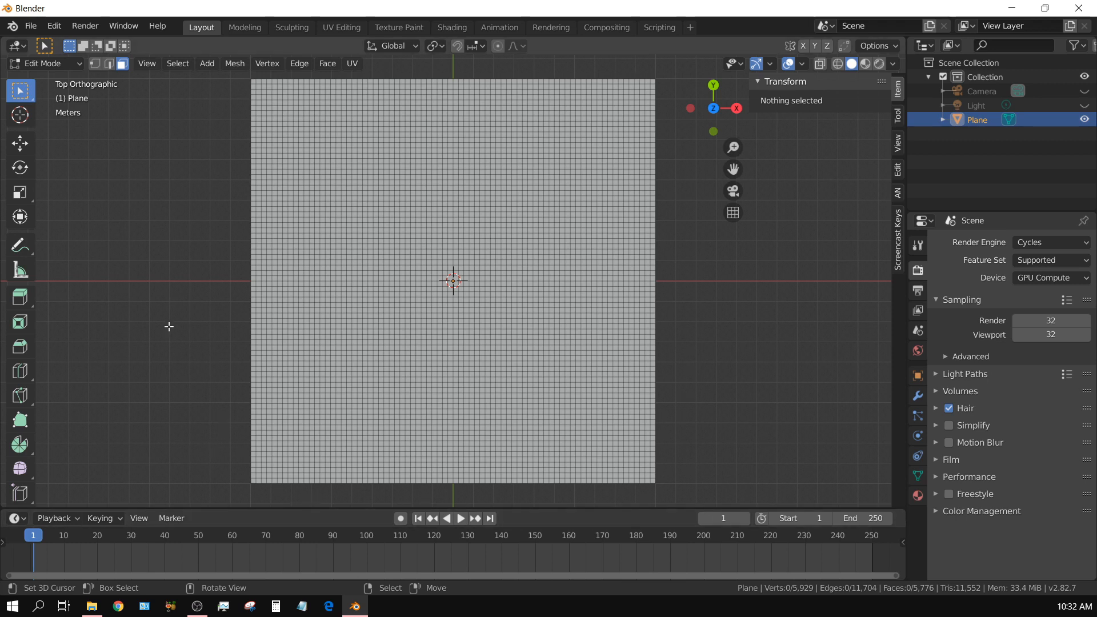
# Box-select the one-face-wide border of faces along all four edges of the plane
pyautogui.press('b')
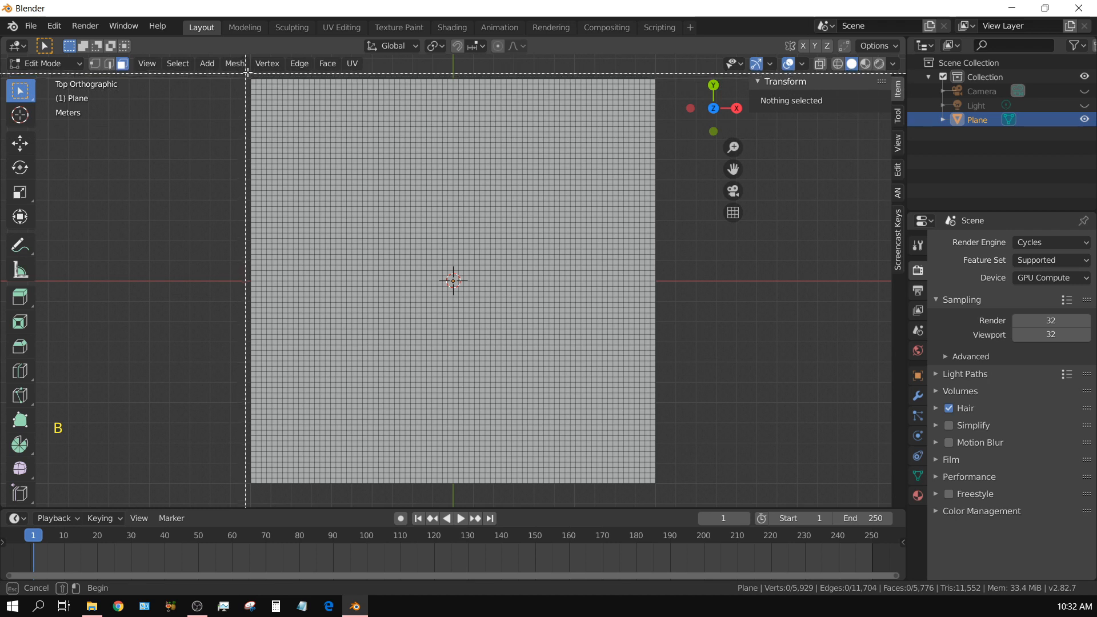
pyautogui.moveTo(246, 74); pyautogui.dragTo(668, 81)
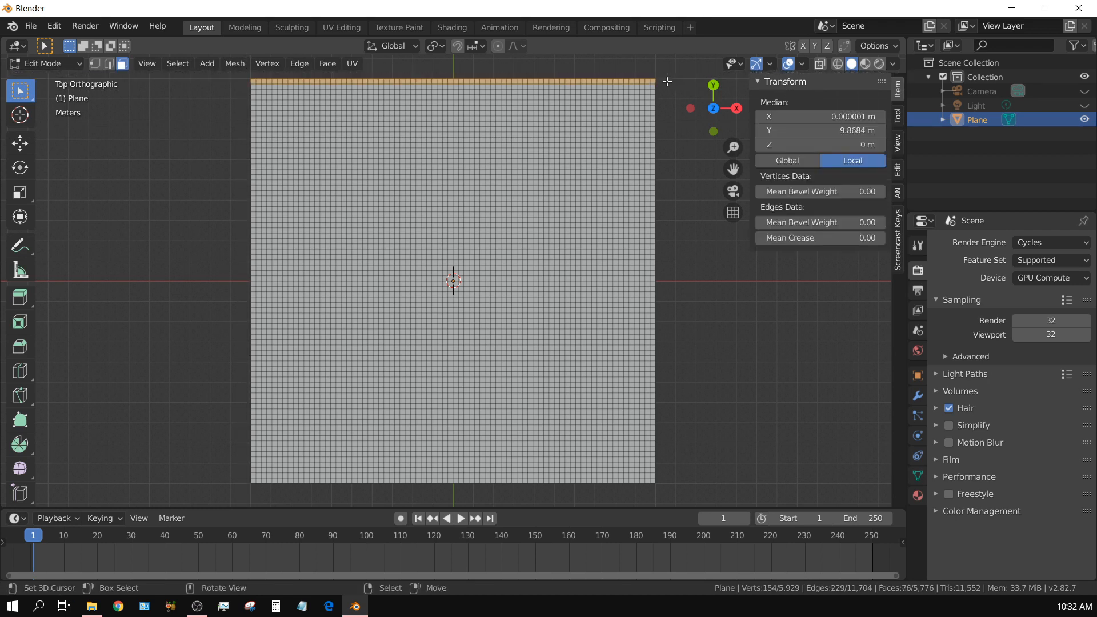
pyautogui.press('b')
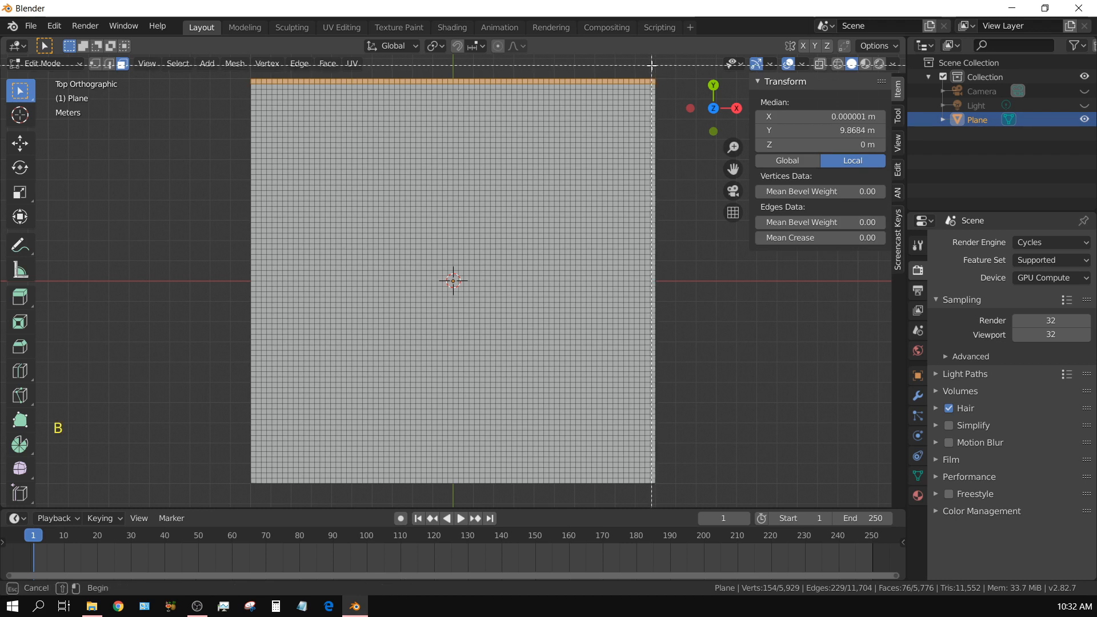
pyautogui.moveTo(652, 66); pyautogui.dragTo(670, 489)
pyautogui.press('b')
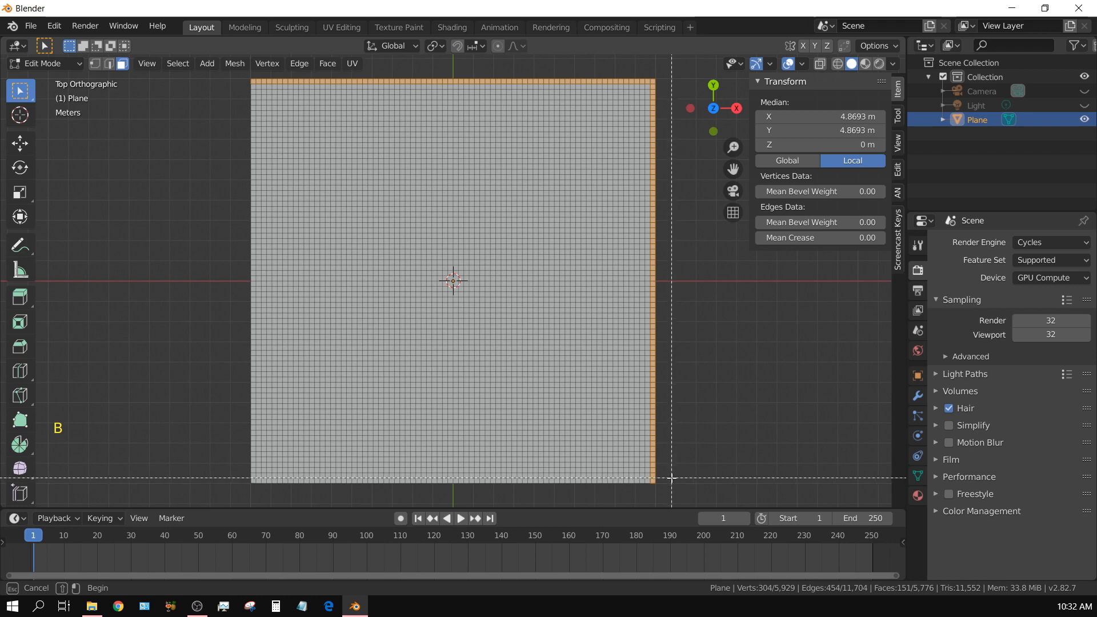
pyautogui.moveTo(655, 486); pyautogui.dragTo(196, 489)
pyautogui.press('b')
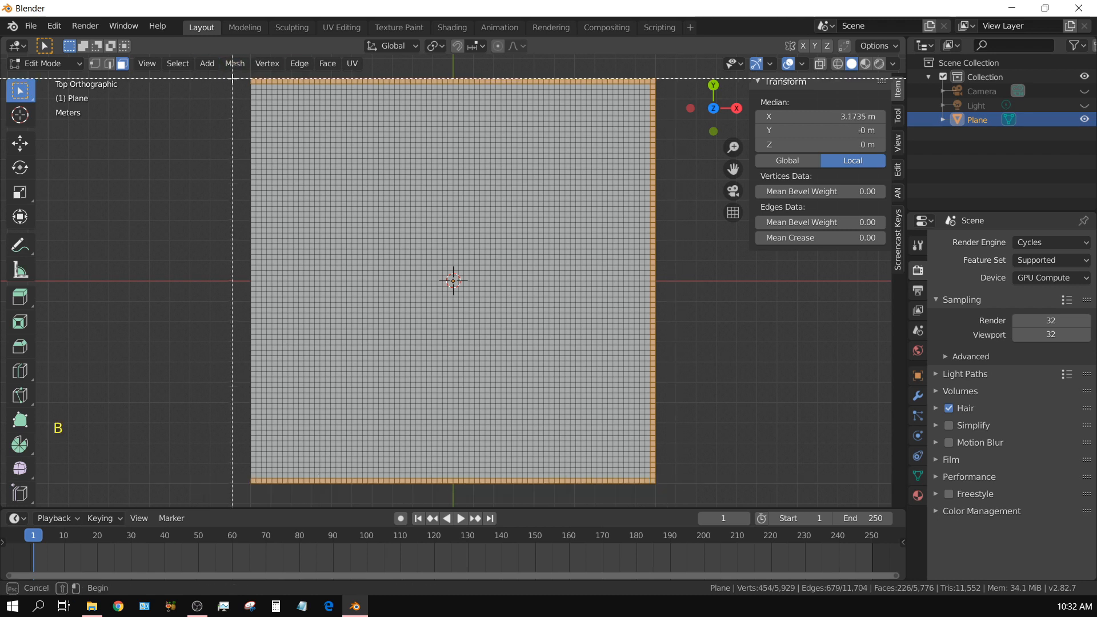
pyautogui.moveTo(246, 129); pyautogui.dragTo(255, 496)
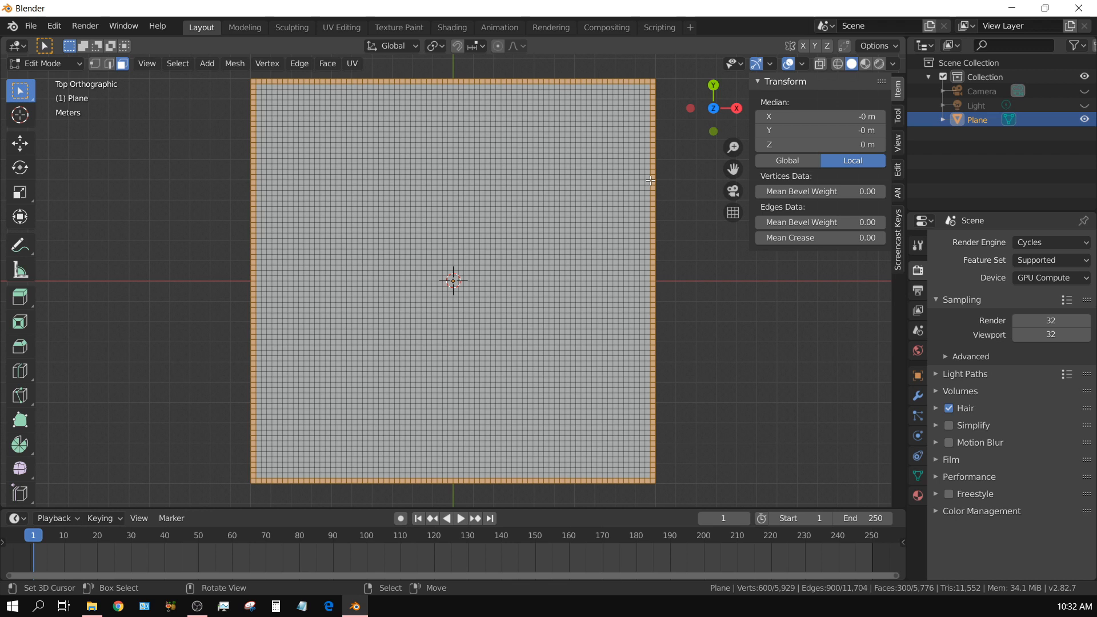
# Add two one-face-wide partition rows to the selection: an upper one from the right edge and a lower one from the left edge, both passing the centre
pyautogui.press('b')
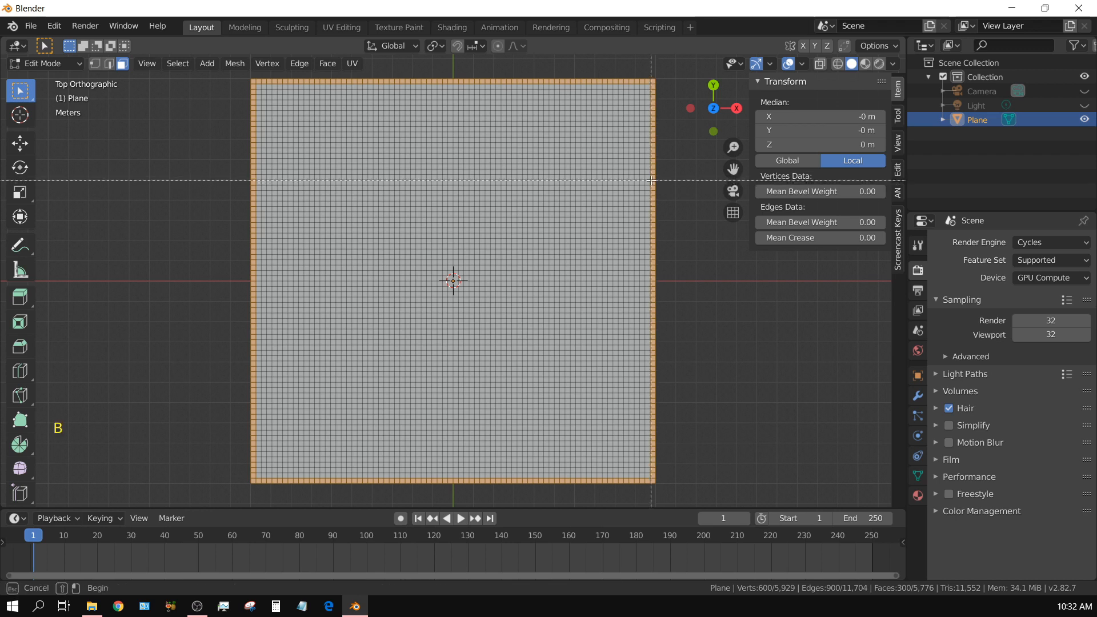
pyautogui.moveTo(652, 181); pyautogui.dragTo(426, 183)
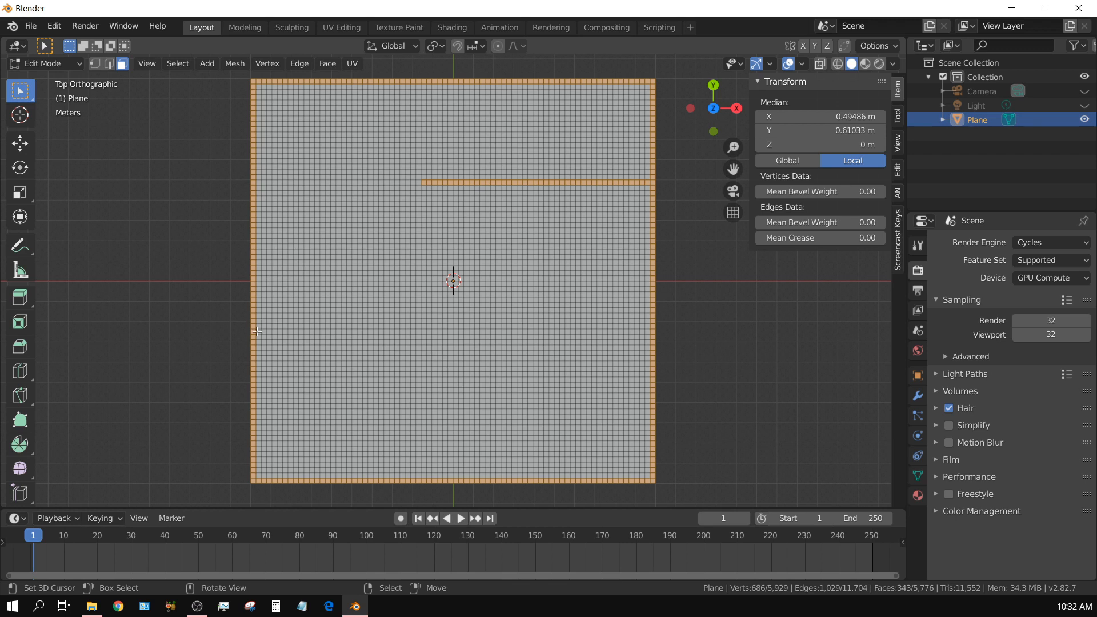
pyautogui.press('b')
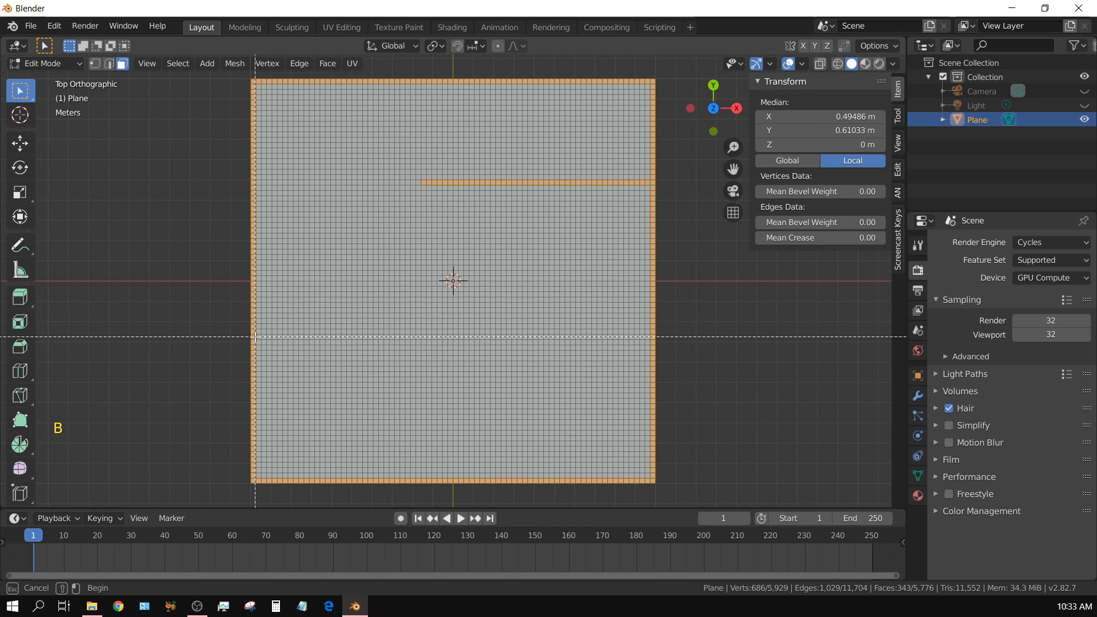
pyautogui.moveTo(255, 336); pyautogui.dragTo(533, 339)
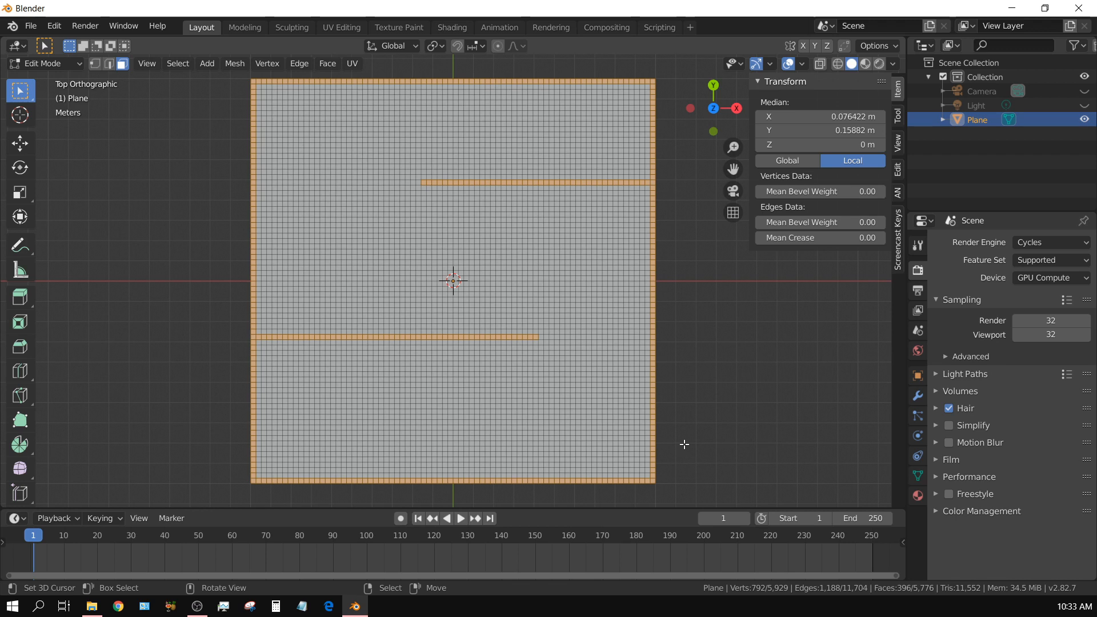
pyautogui.press('KP_1')
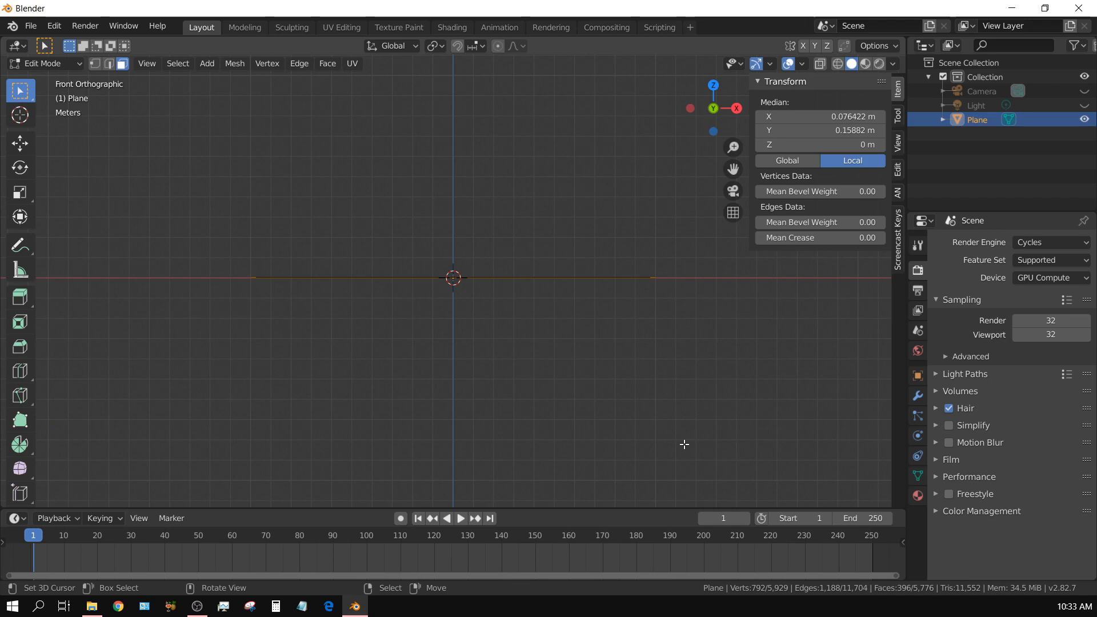
pyautogui.moveTo(683, 382); pyautogui.dragTo(683, 437, button='middle')
pyautogui.press('KP_1')
pyautogui.press('e')
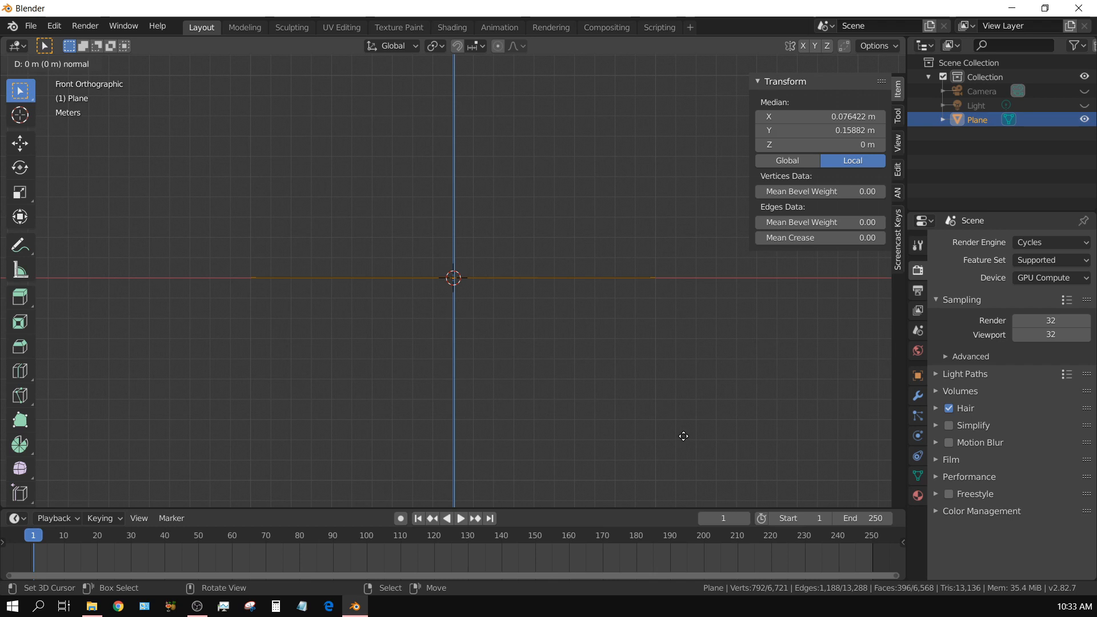
pyautogui.write('z')
pyautogui.write('.5')
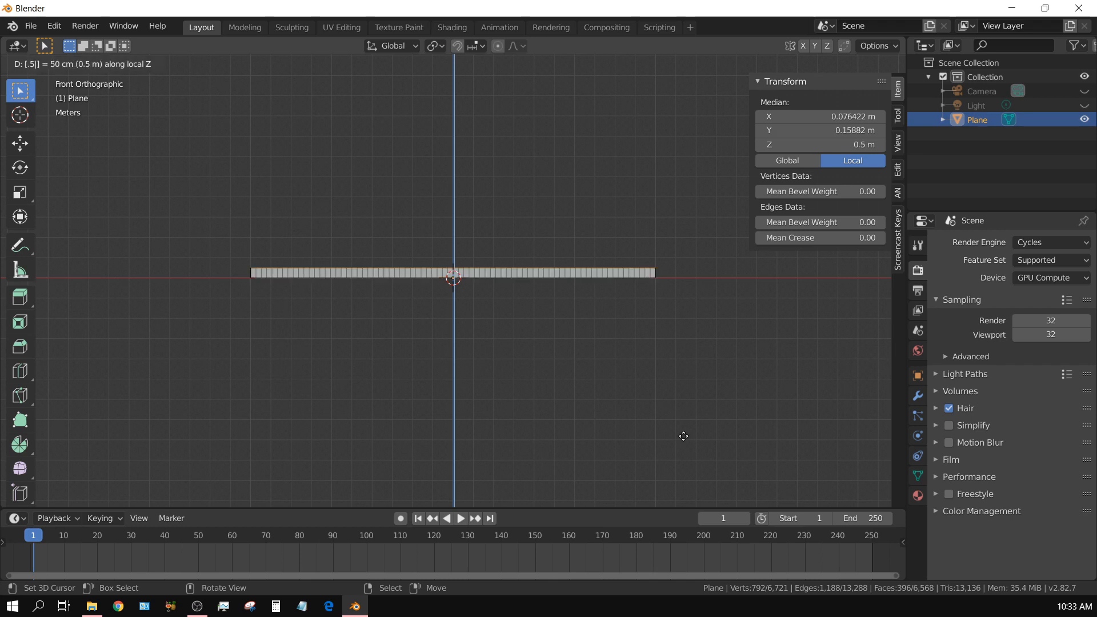
pyautogui.press('BackSpace')
pyautogui.press('BackSpace')
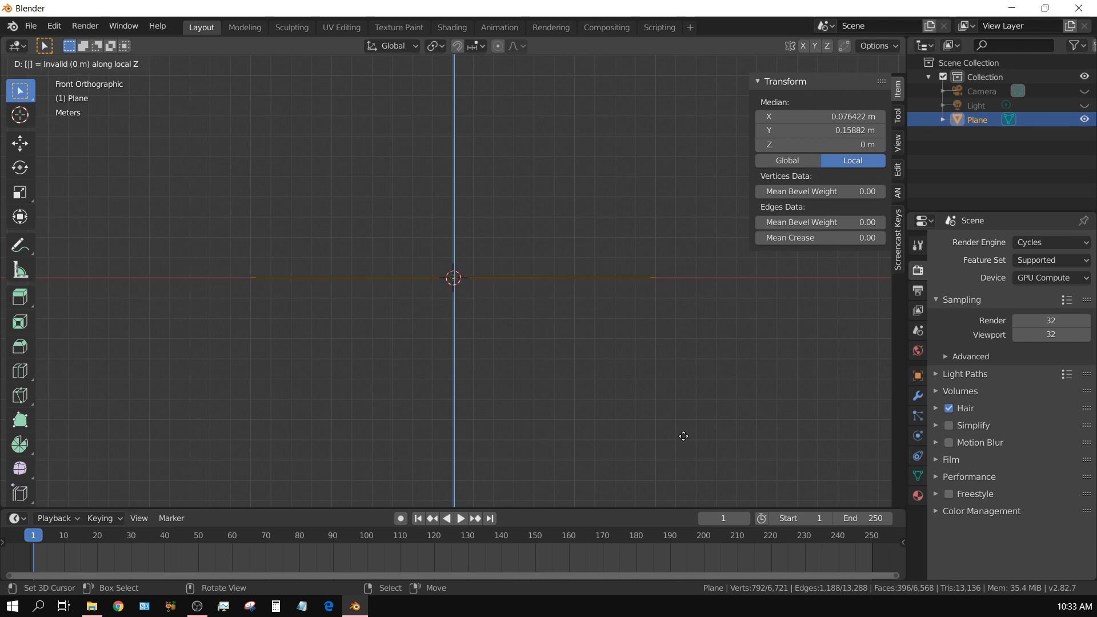
pyautogui.press('Return')
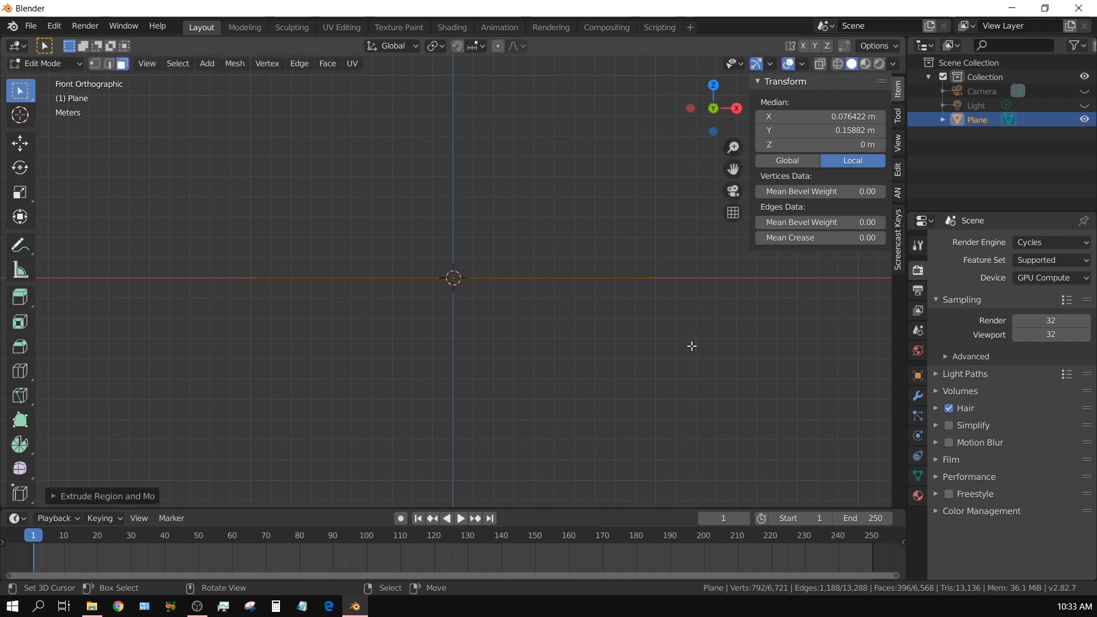
pyautogui.hotkey('ctrl', 'z')
# Extrude the selected border and partition faces 1 m up along Z and return to Object Mode
pyautogui.moveTo(691, 345); pyautogui.dragTo(694, 421, button='middle')
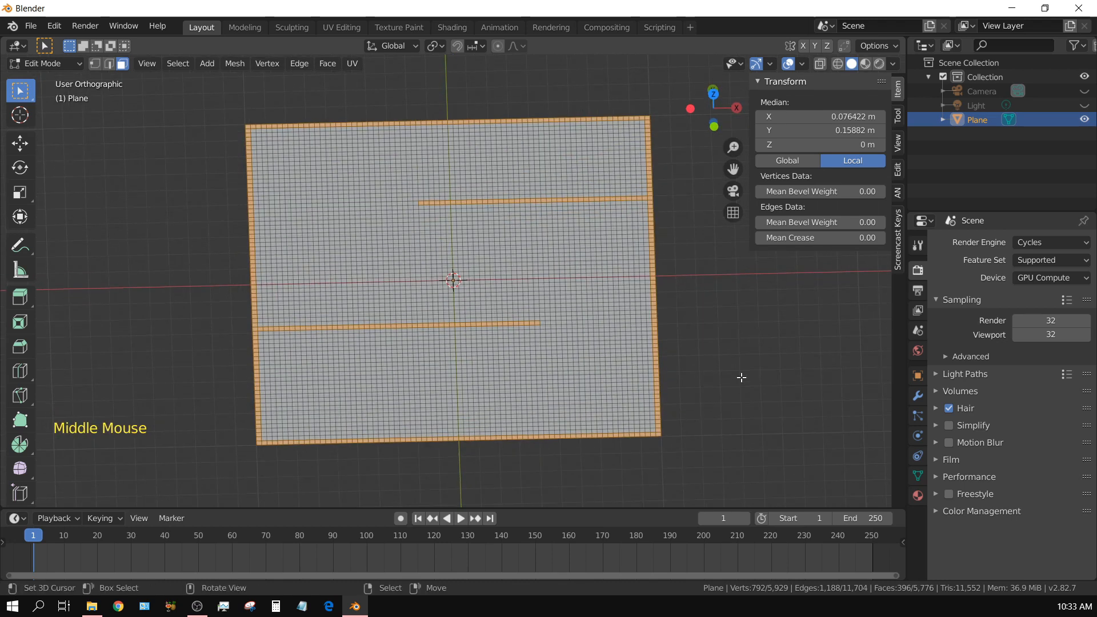
pyautogui.press('e')
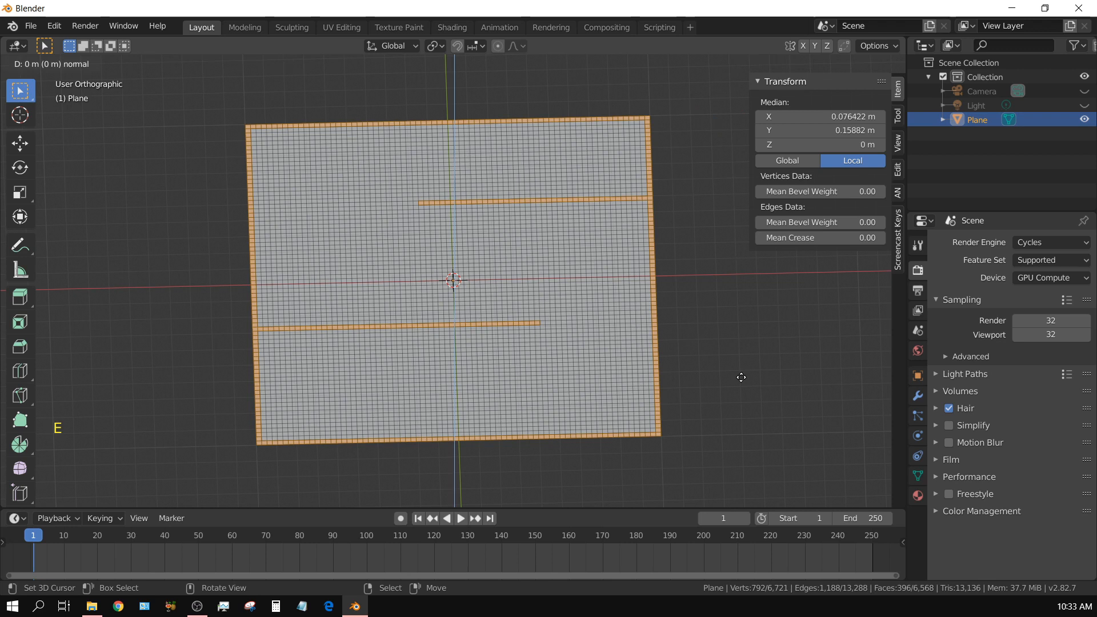
pyautogui.press('z')
pyautogui.press('1')
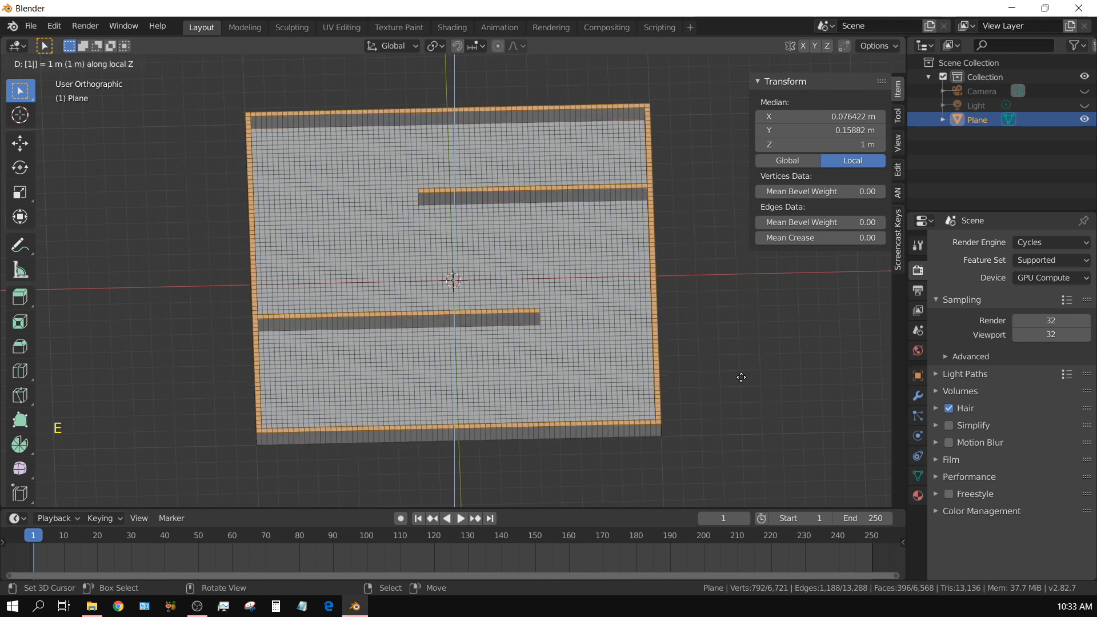
pyautogui.press('Return')
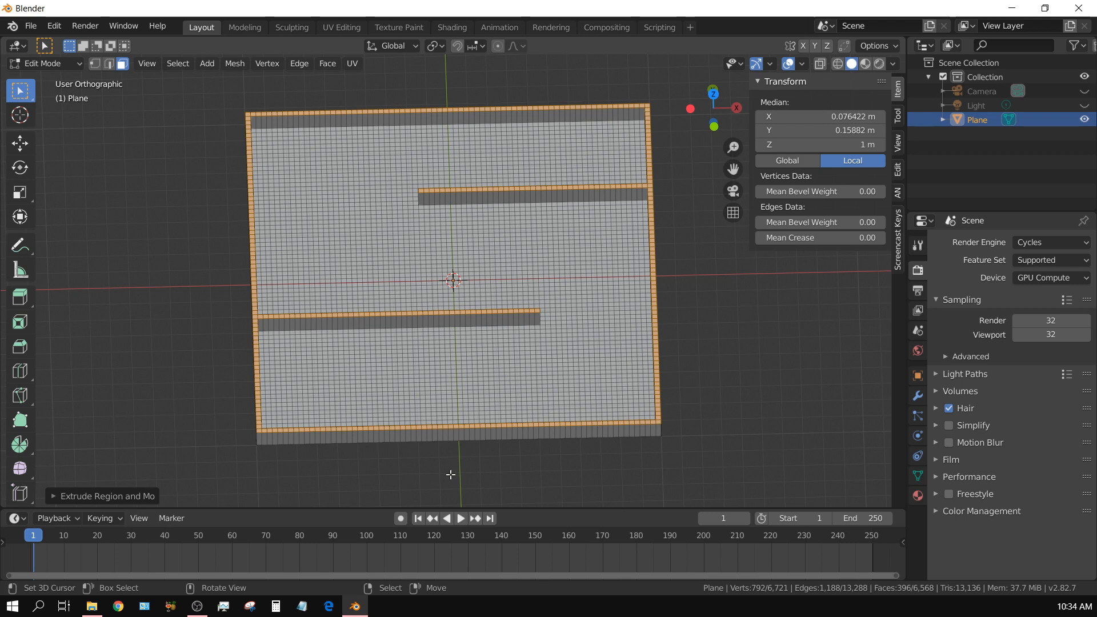
pyautogui.press('Tab')
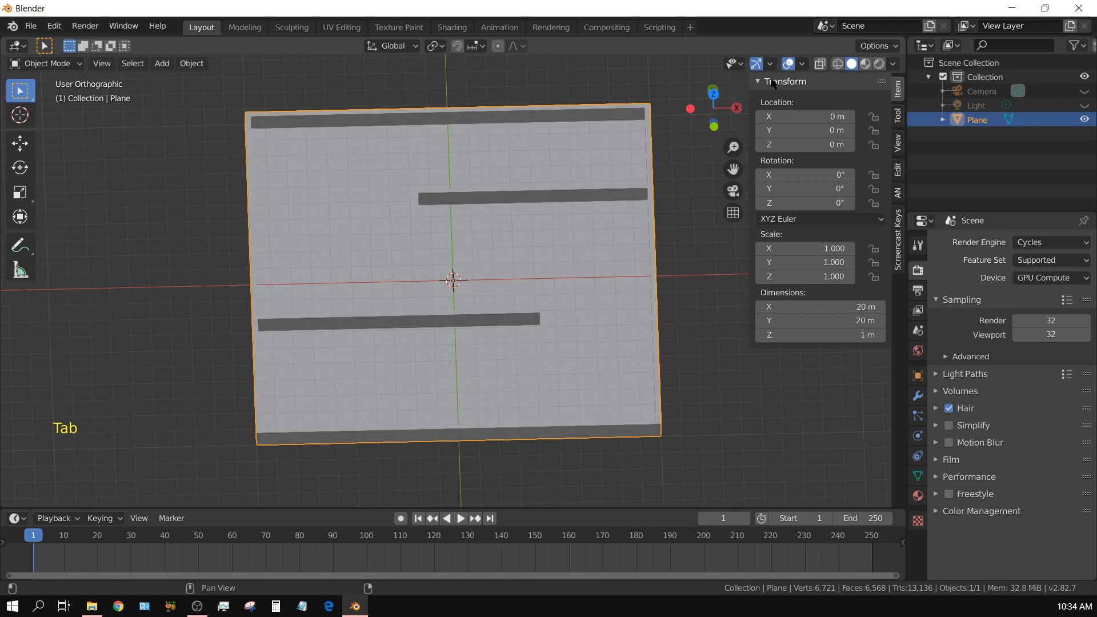
# Switch the viewport to wireframe shading and enable Collision physics for the walled plane
pyautogui.click(839, 64)
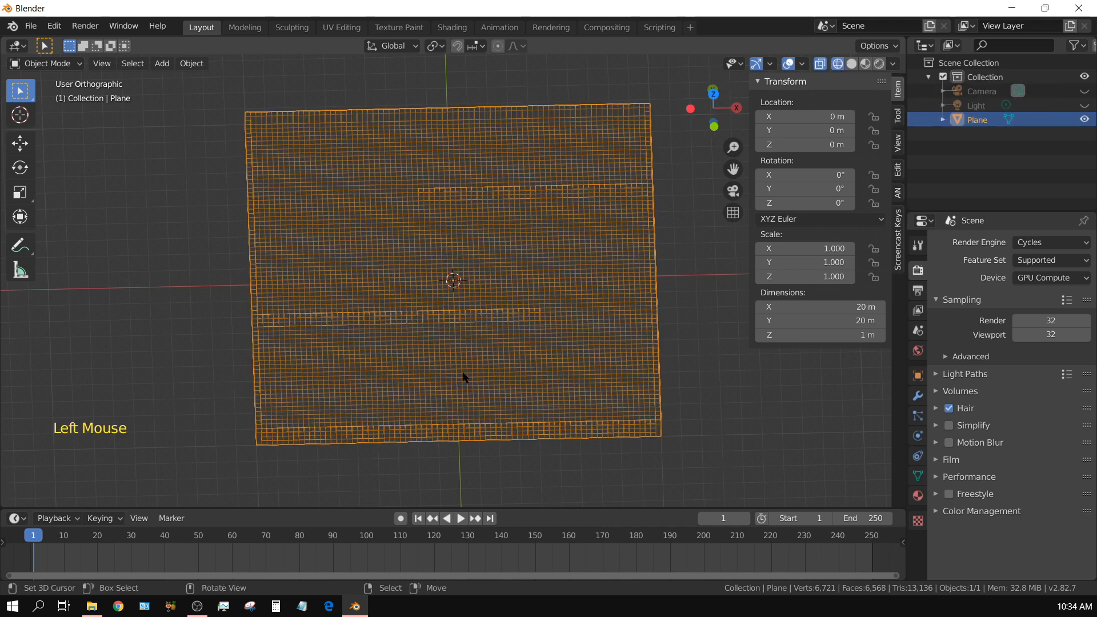
pyautogui.press('KP_7')
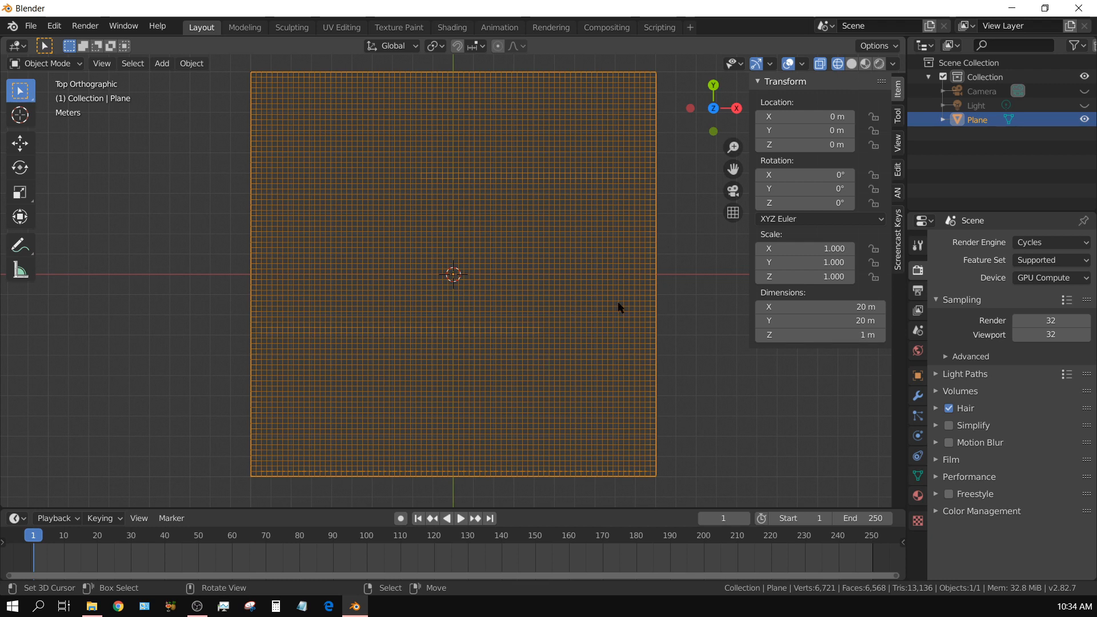
pyautogui.press('KP_5')
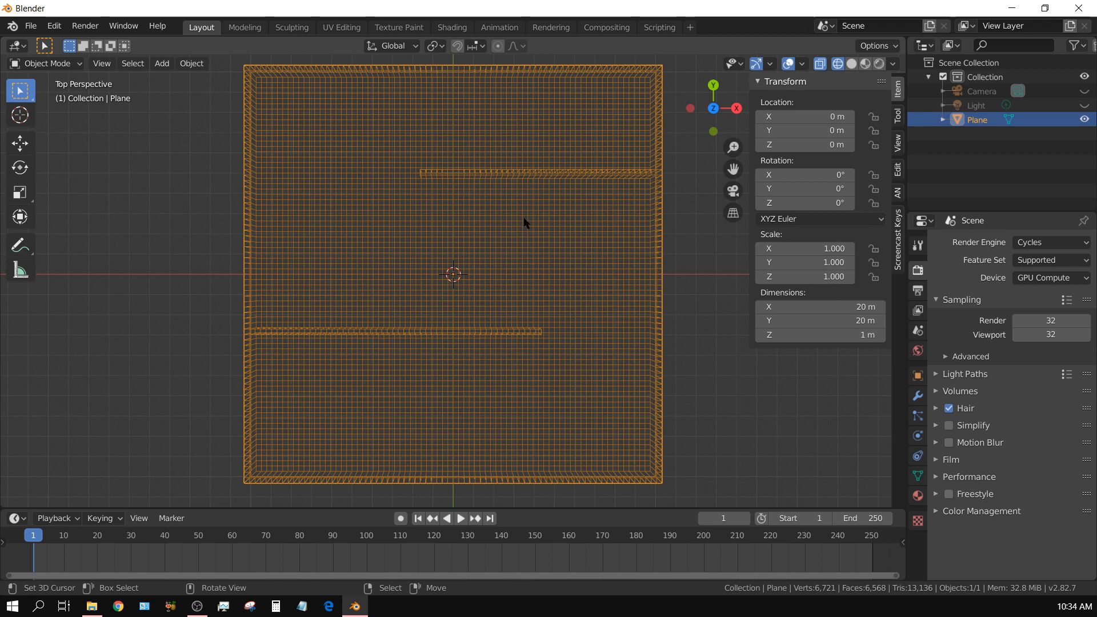
pyautogui.click(918, 436)
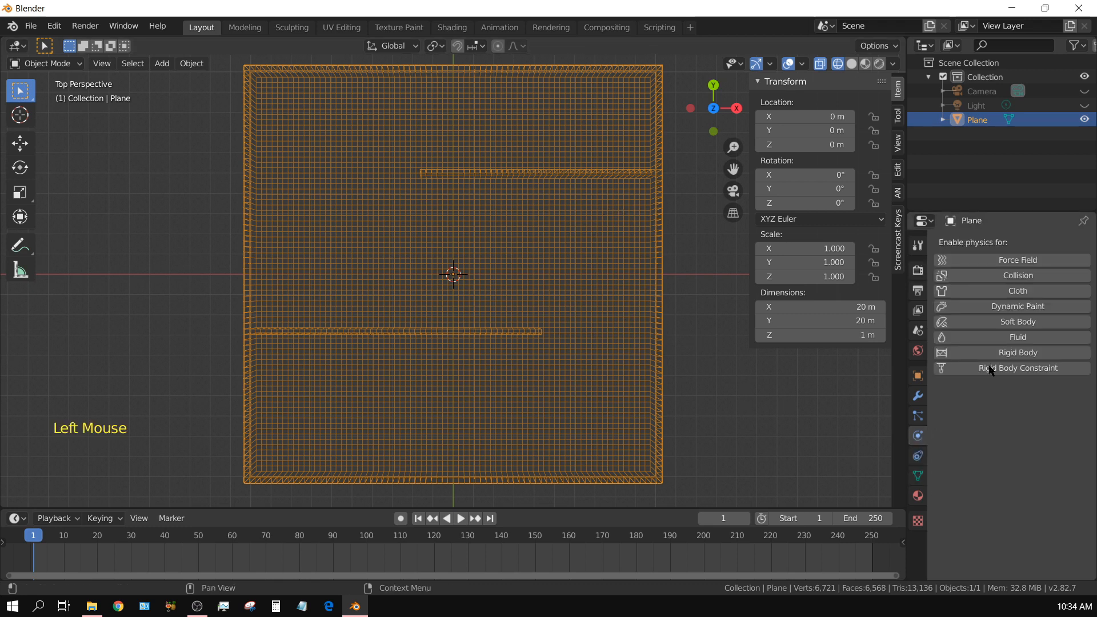
pyautogui.click(1018, 277)
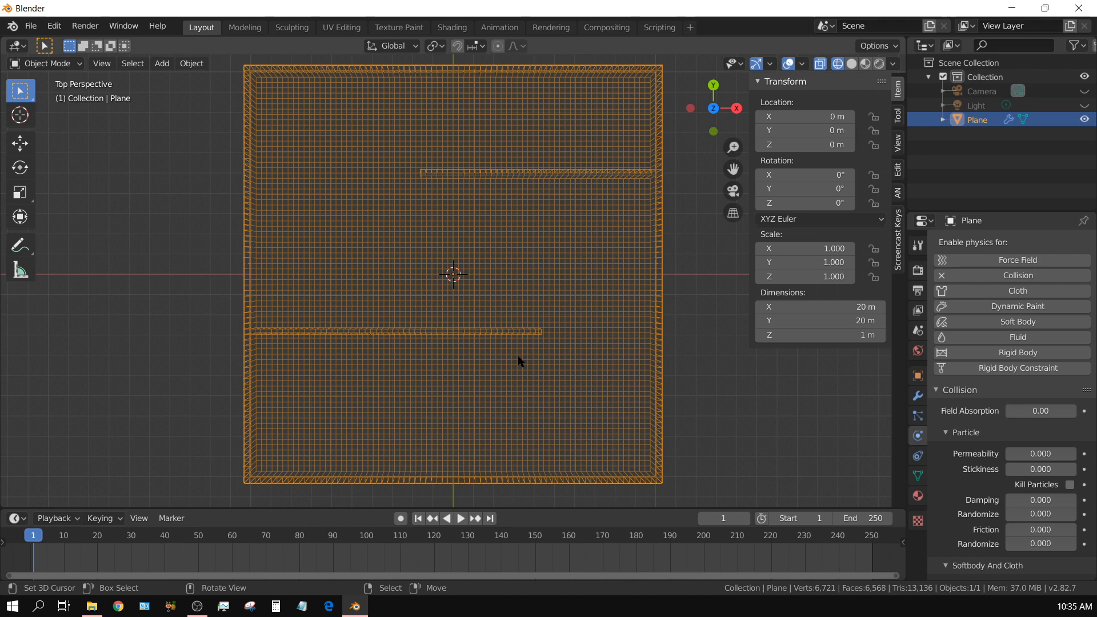
# Add a UV sphere at the origin and move it straight down along Z to about -5.7 m, below the floor
pyautogui.press('KP_1')
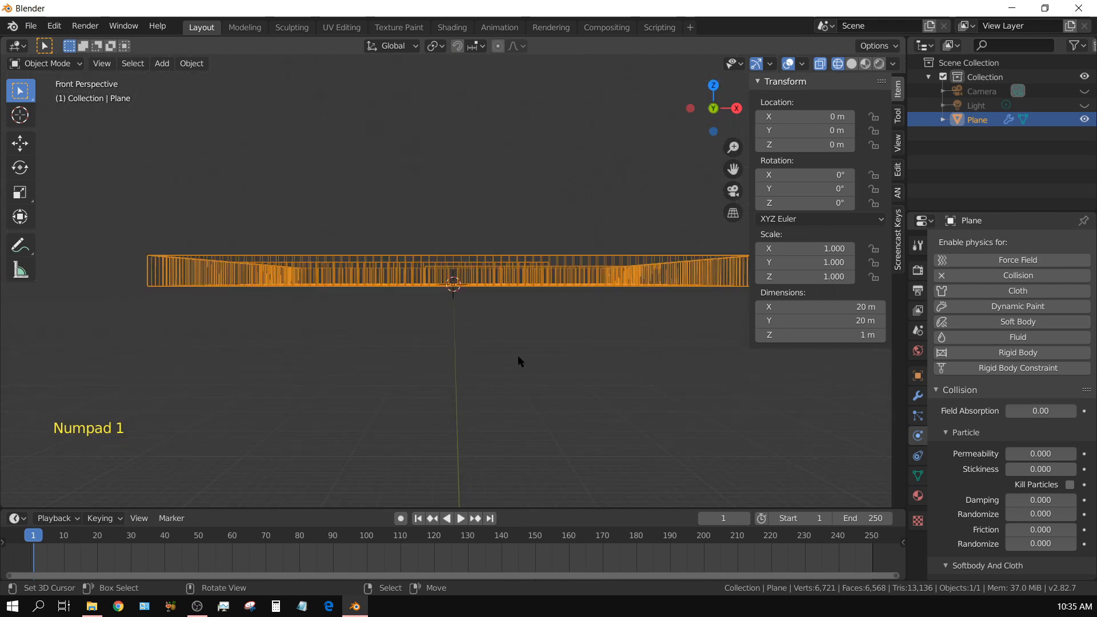
pyautogui.click(162, 64)
pyautogui.moveTo(170, 80)
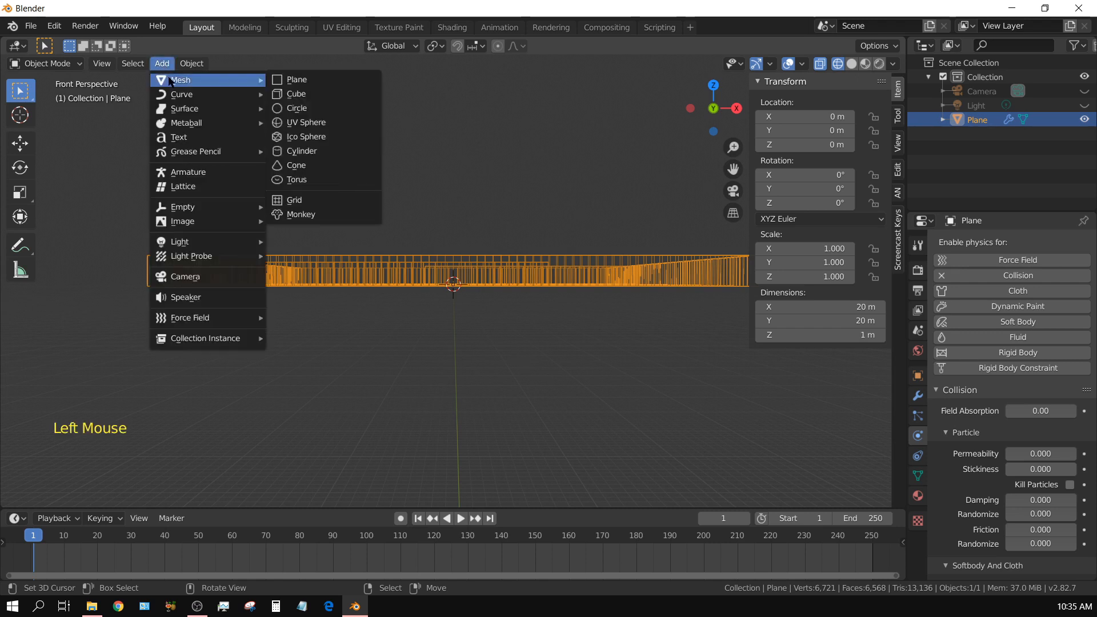
pyautogui.click(316, 122)
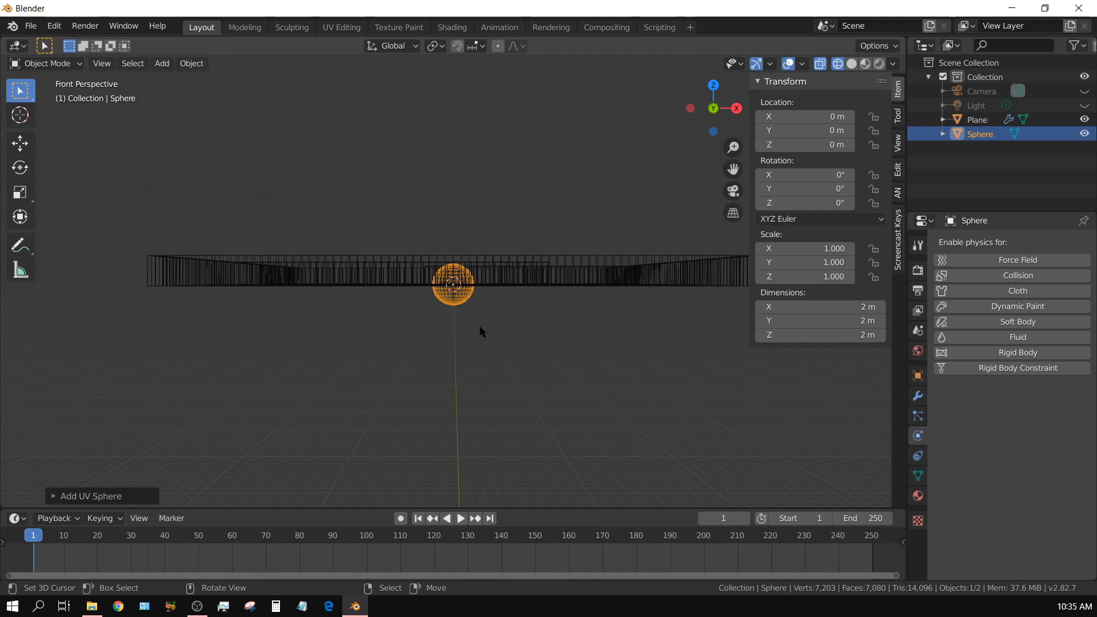
pyautogui.press('g')
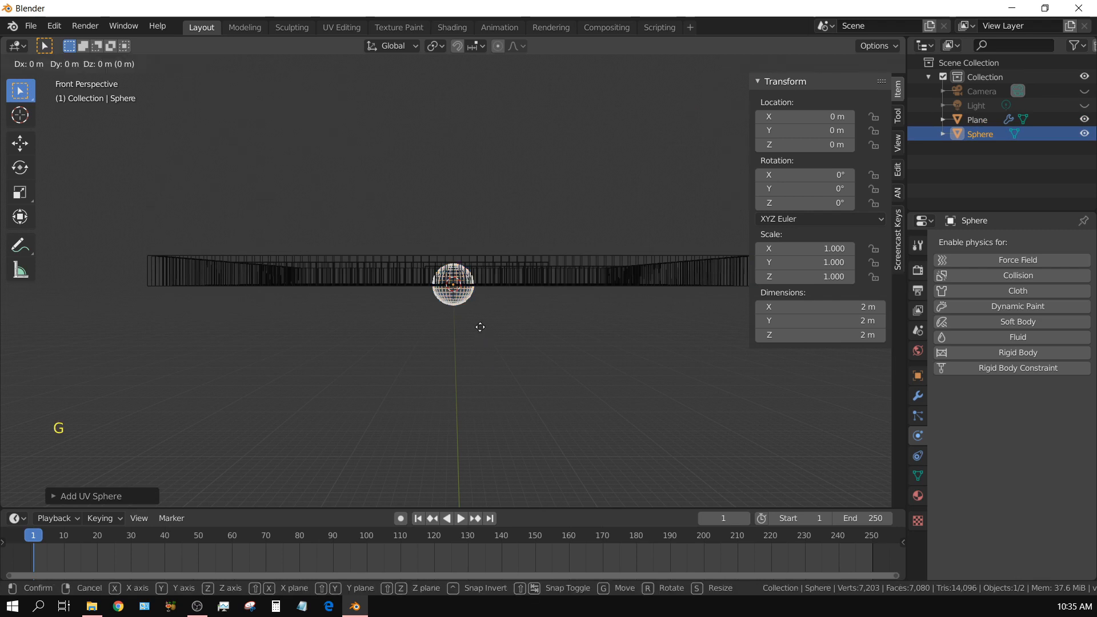
pyautogui.press('z')
pyautogui.click(498, 444)
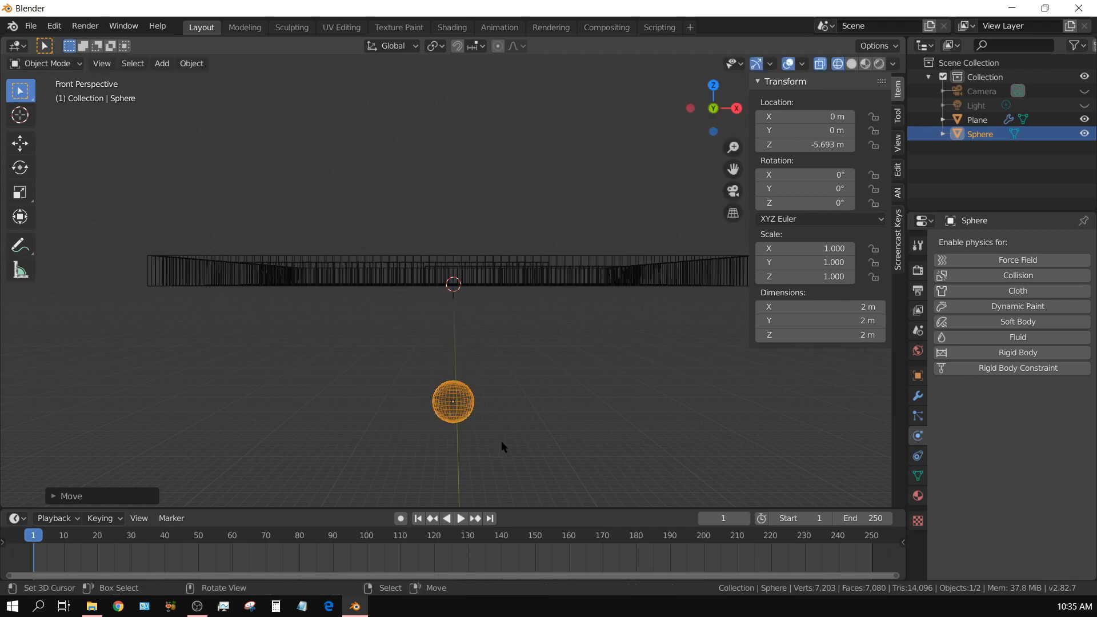
# Add a cylinder at the origin and scale it uniformly by 0.25
pyautogui.press('KP_7')
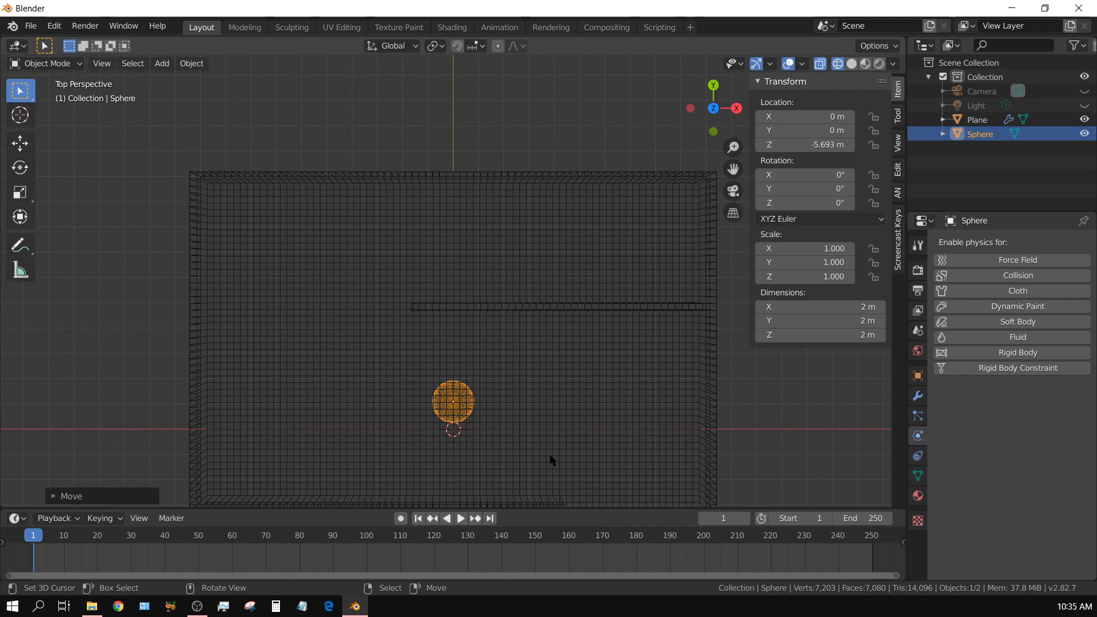
pyautogui.scroll(-1, 550, 457)
pyautogui.keyDown('shift'); pyautogui.moveTo(551, 455); pyautogui.dragTo(556, 359, button='middle'); pyautogui.keyUp('shift')
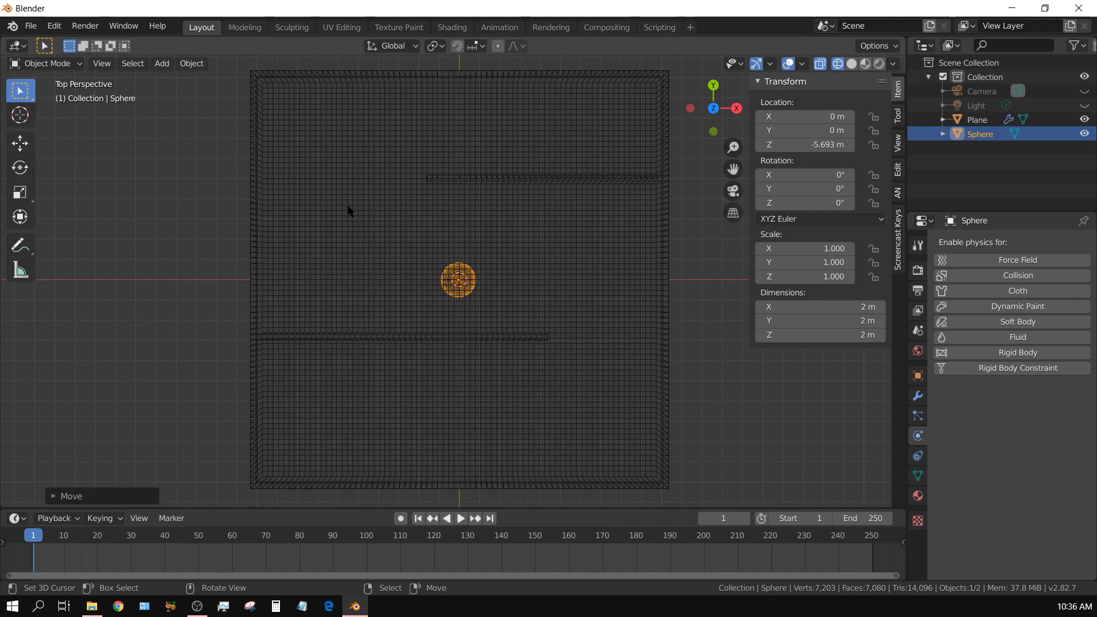
pyautogui.click(163, 64)
pyautogui.moveTo(182, 80)
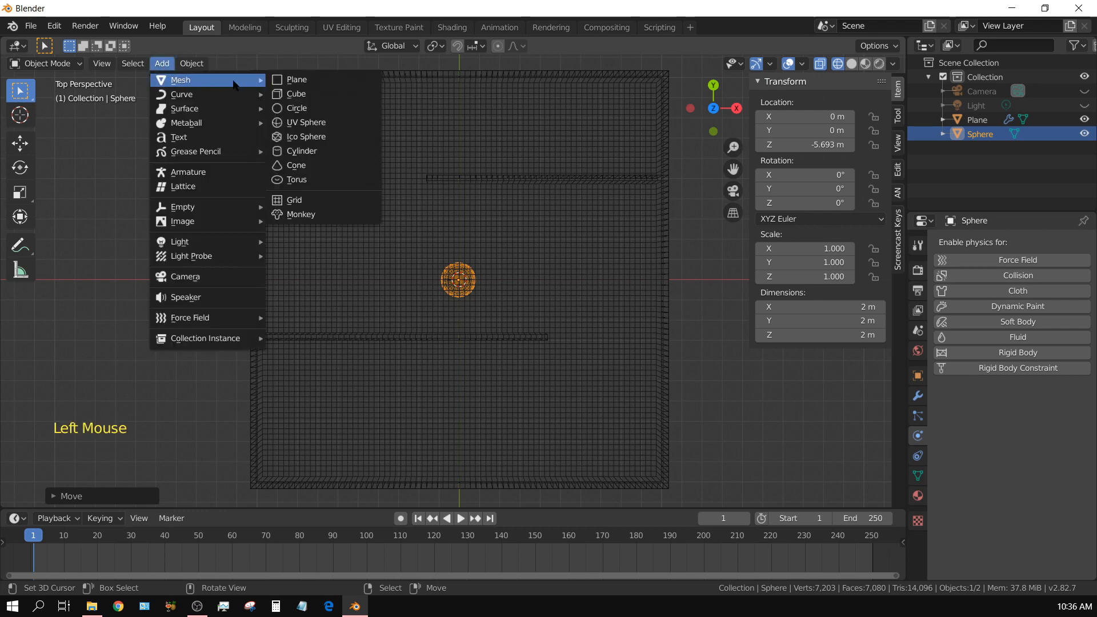
pyautogui.click(308, 152)
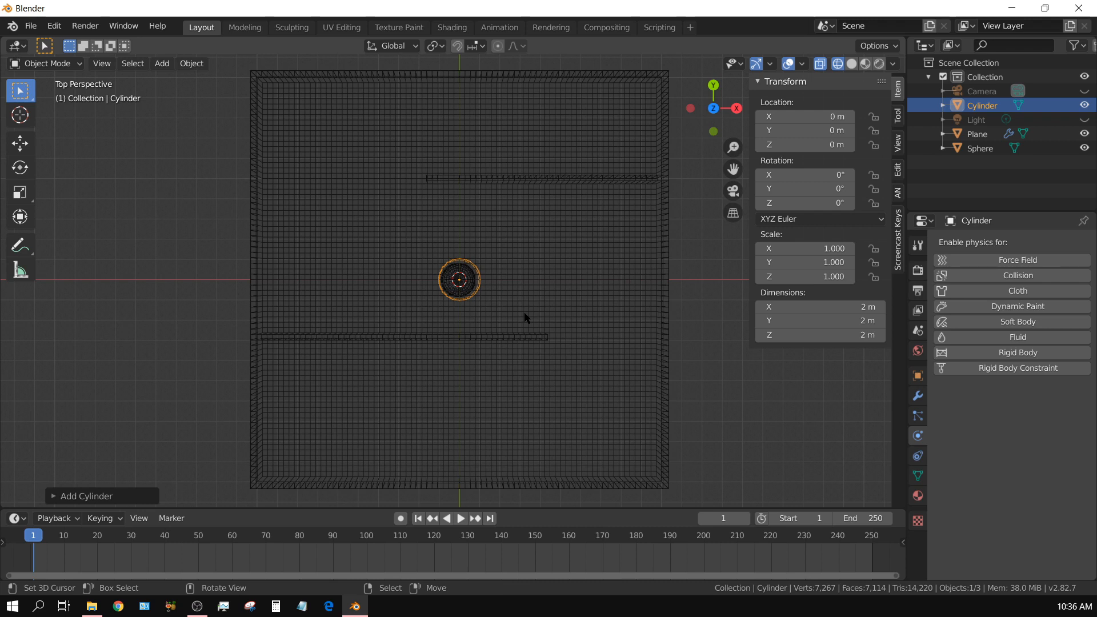
pyautogui.press('s')
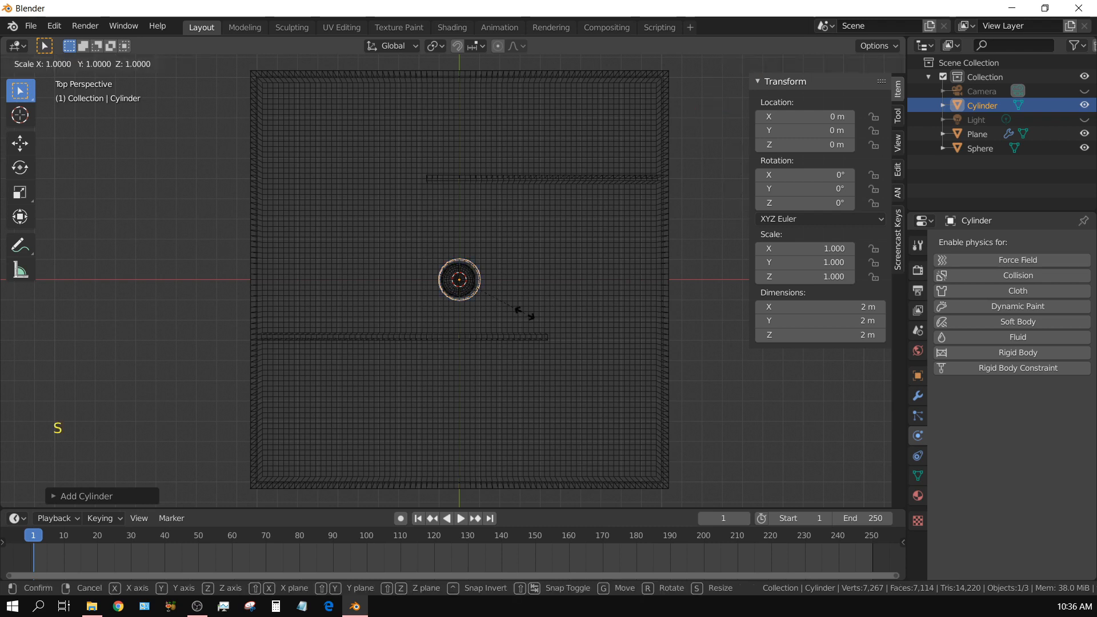
pyautogui.write('.25')
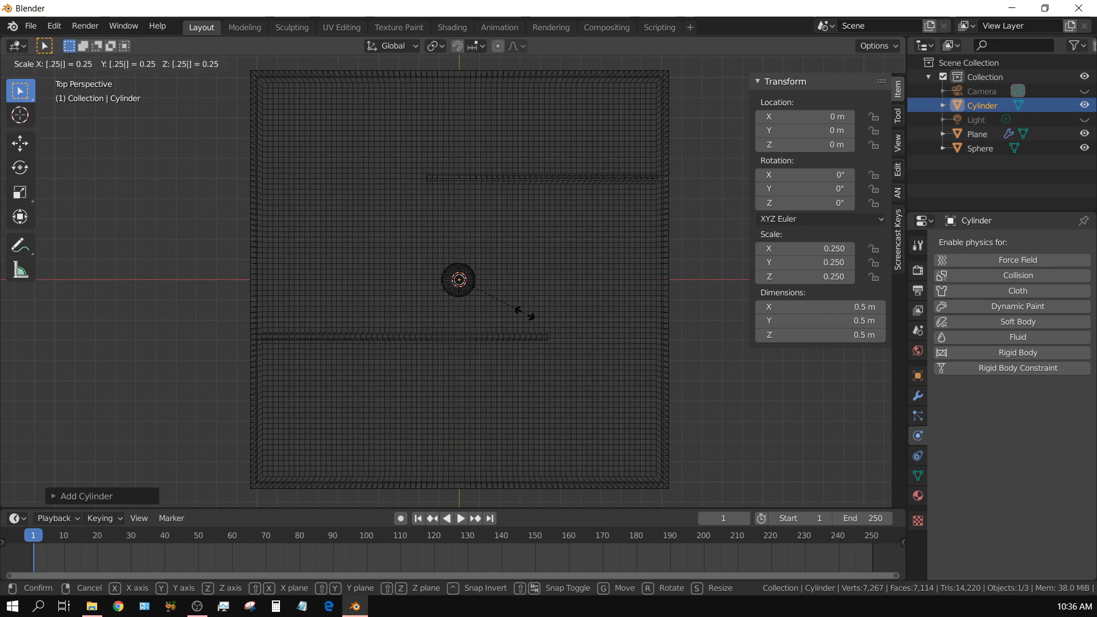
pyautogui.press('Return')
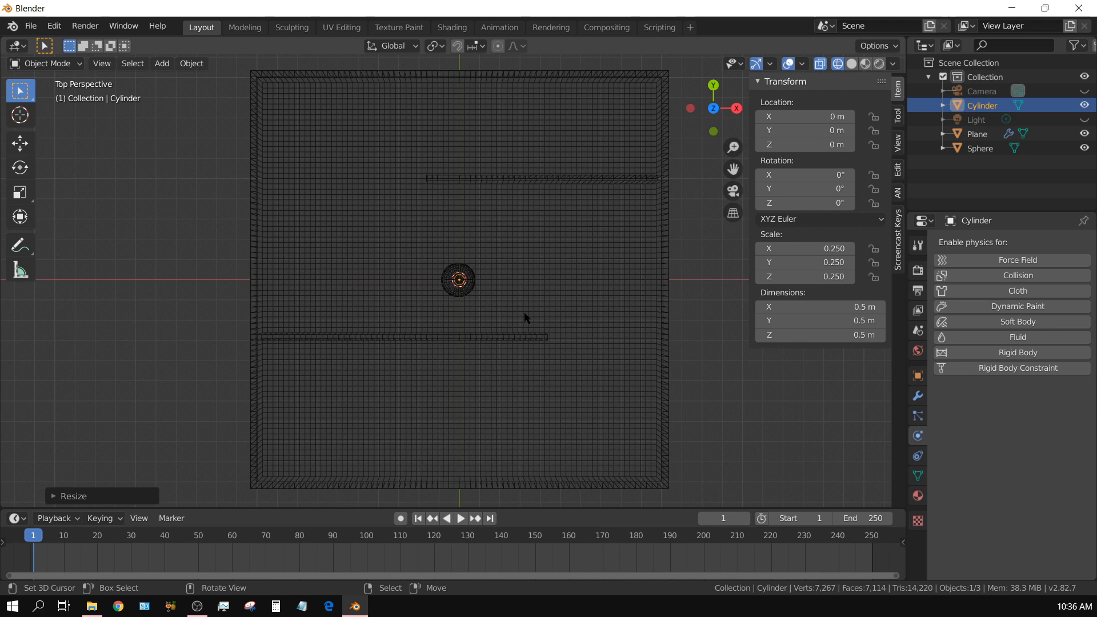
# Move the cylinder up along Z to about 0.49 m so it sits above the floor, between floor and wall top
pyautogui.press('KP_1')
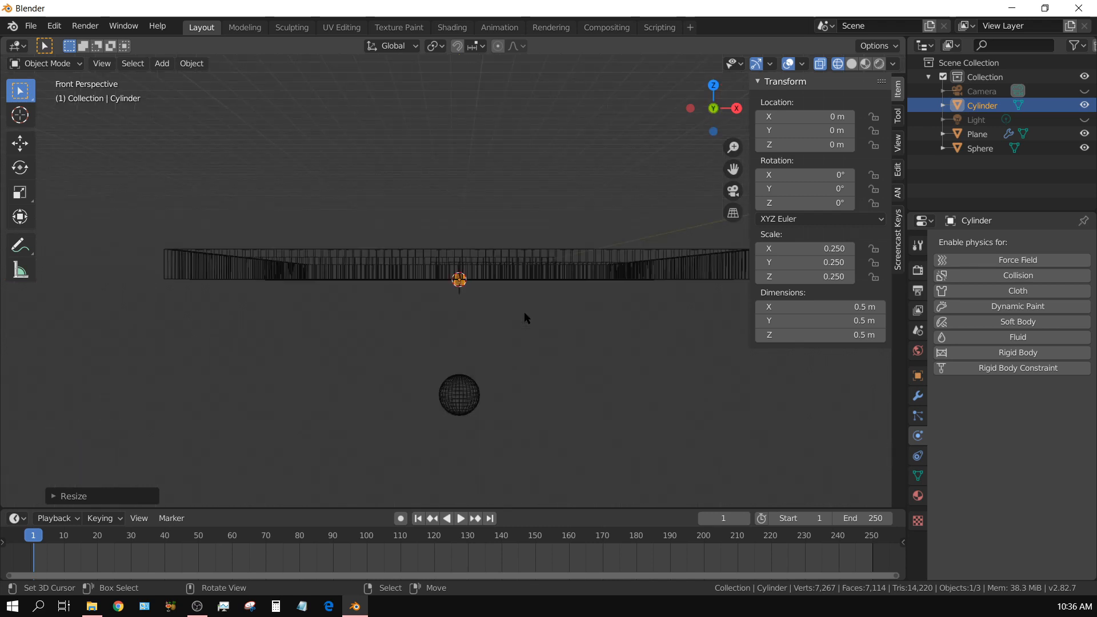
pyautogui.press('KP_5')
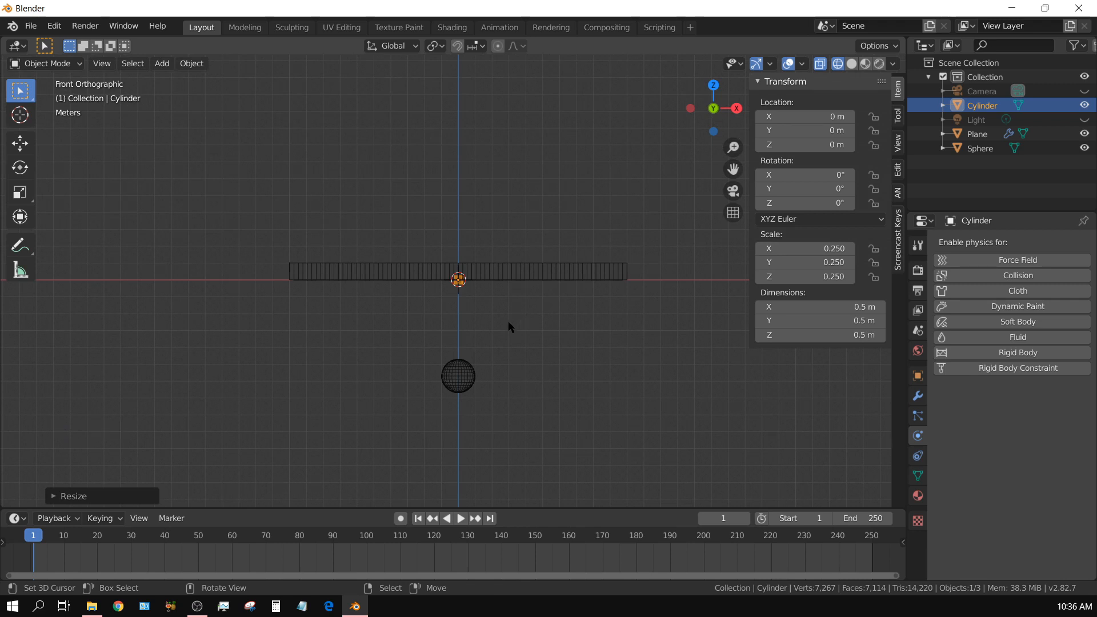
pyautogui.scroll(5, 510, 322)
pyautogui.scroll(5, 510, 328)
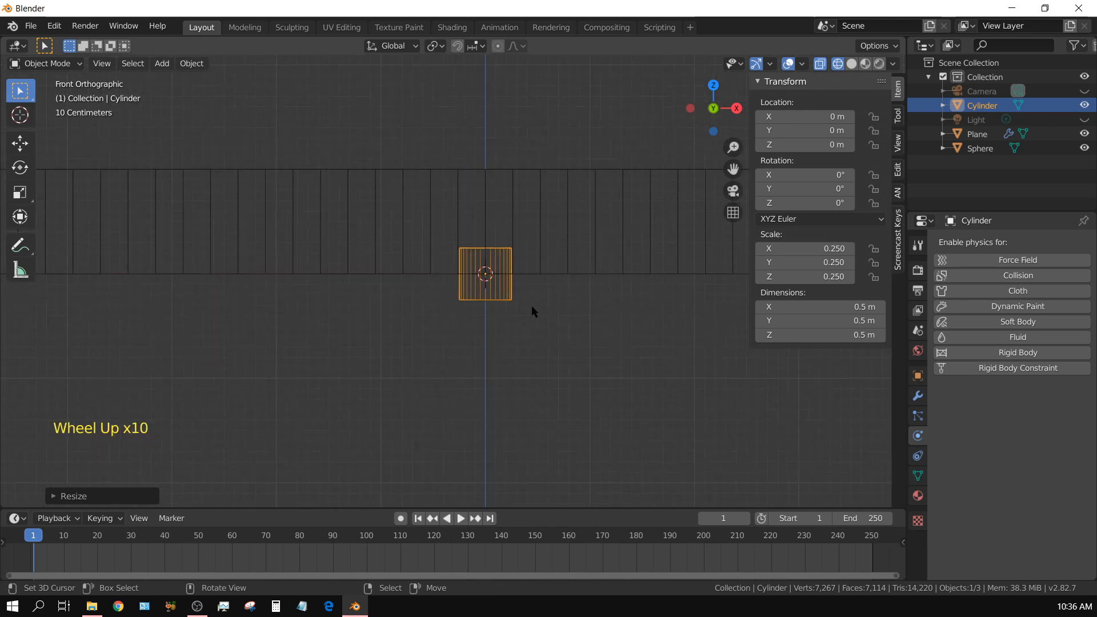
pyautogui.keyDown('shift'); pyautogui.moveTo(538, 300); pyautogui.dragTo(495, 376, button='middle'); pyautogui.keyUp('shift')
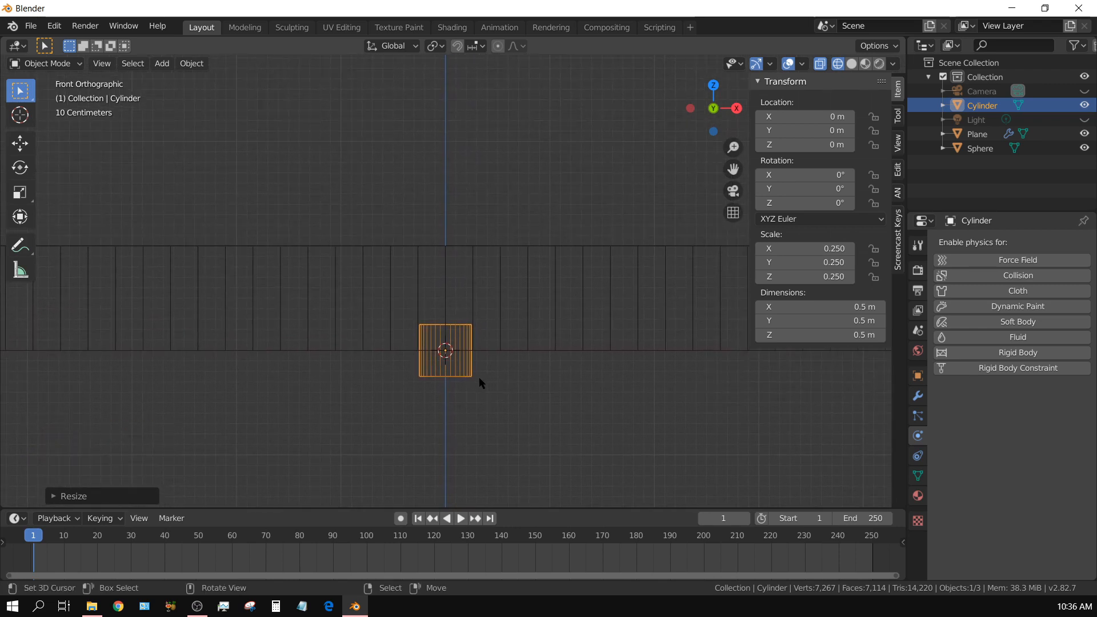
pyautogui.press('g')
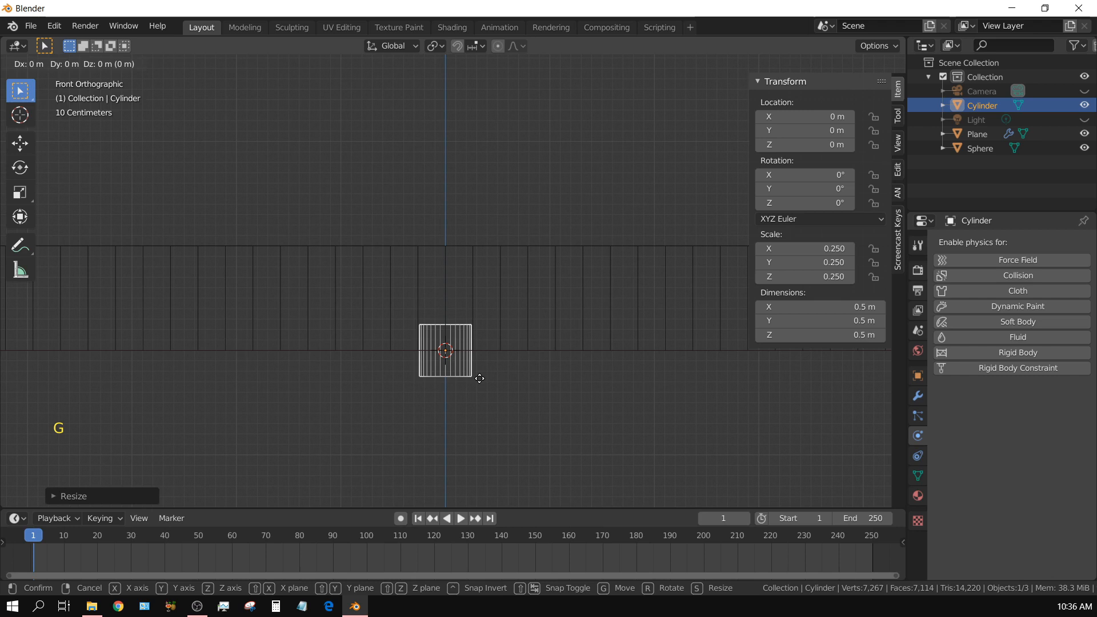
pyautogui.press('z')
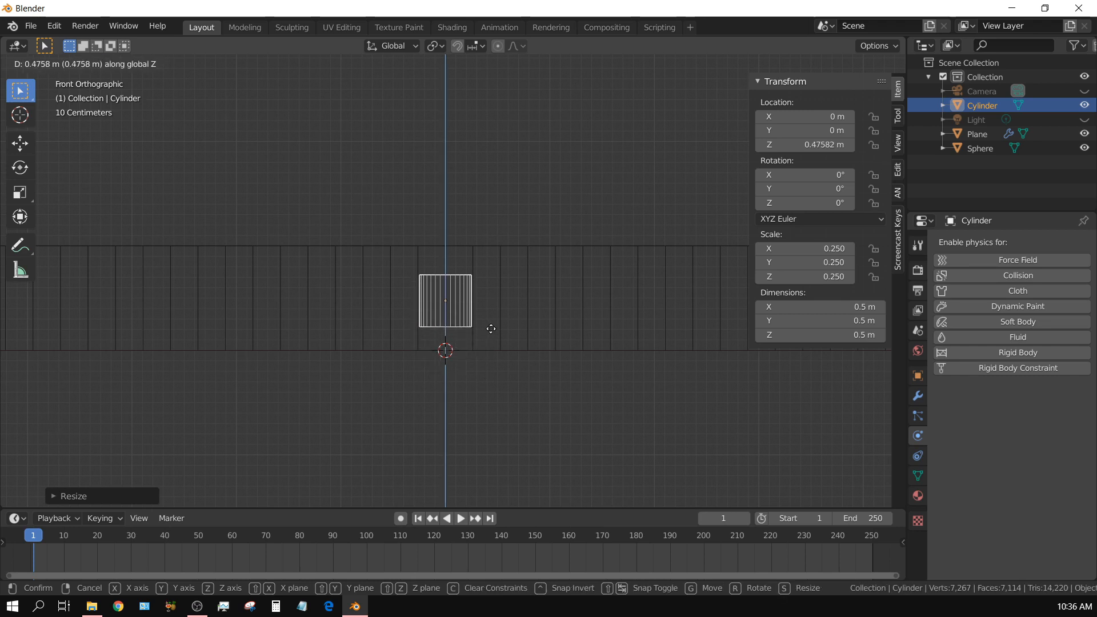
pyautogui.click(491, 328)
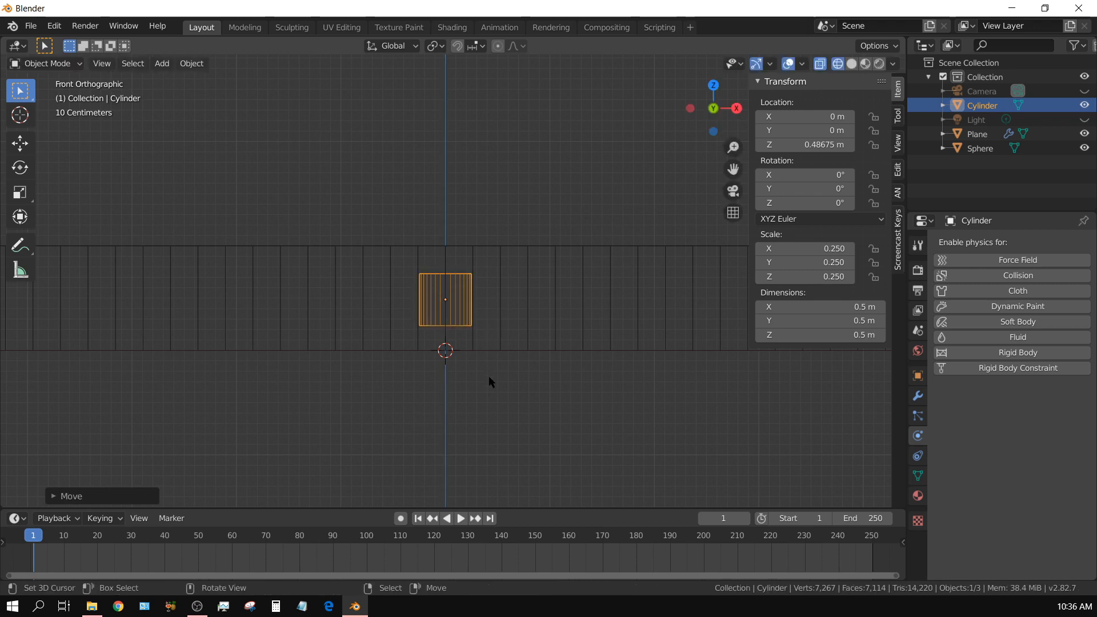
pyautogui.moveTo(488, 378); pyautogui.dragTo(747, 325, button='middle')
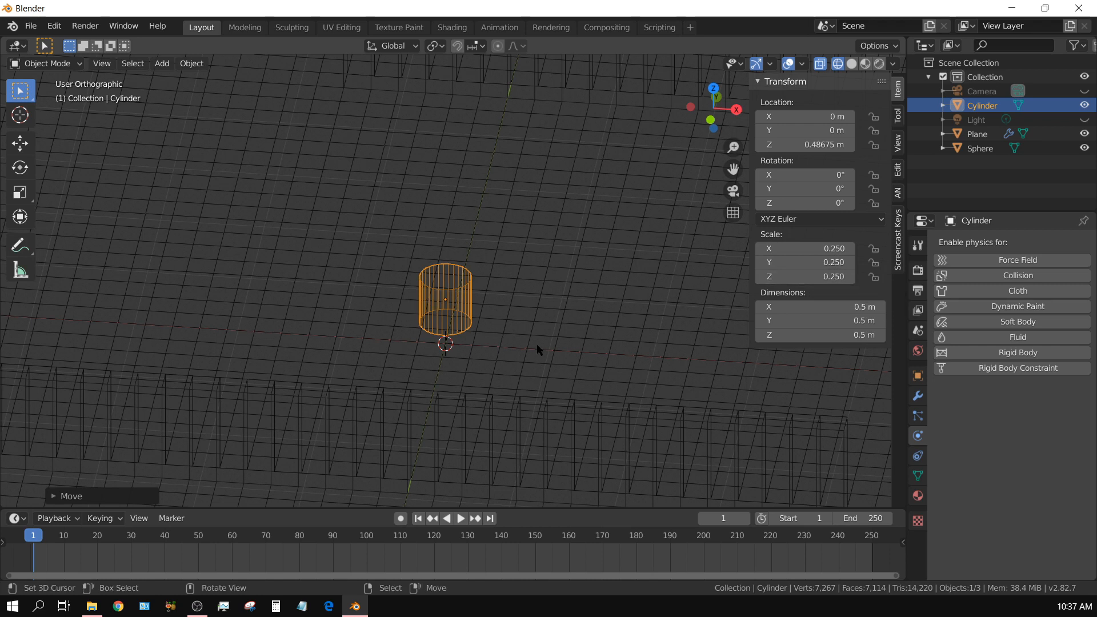
# Apply the cylinder's scale and switch the viewport to solid shading
pyautogui.hotkey('ctrl', 'a')
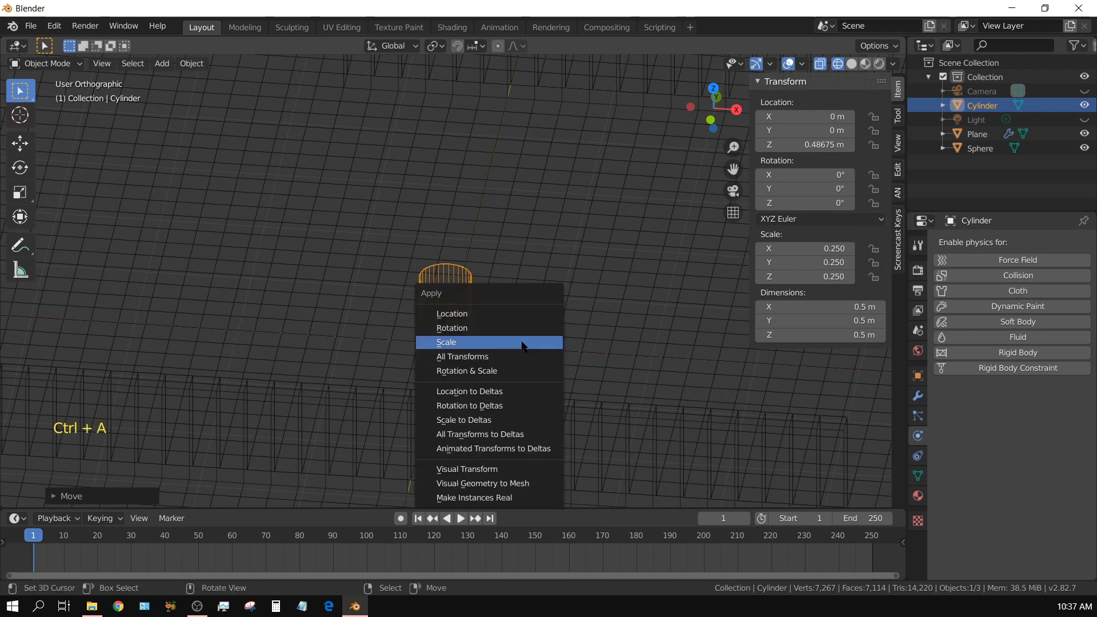
pyautogui.click(521, 343)
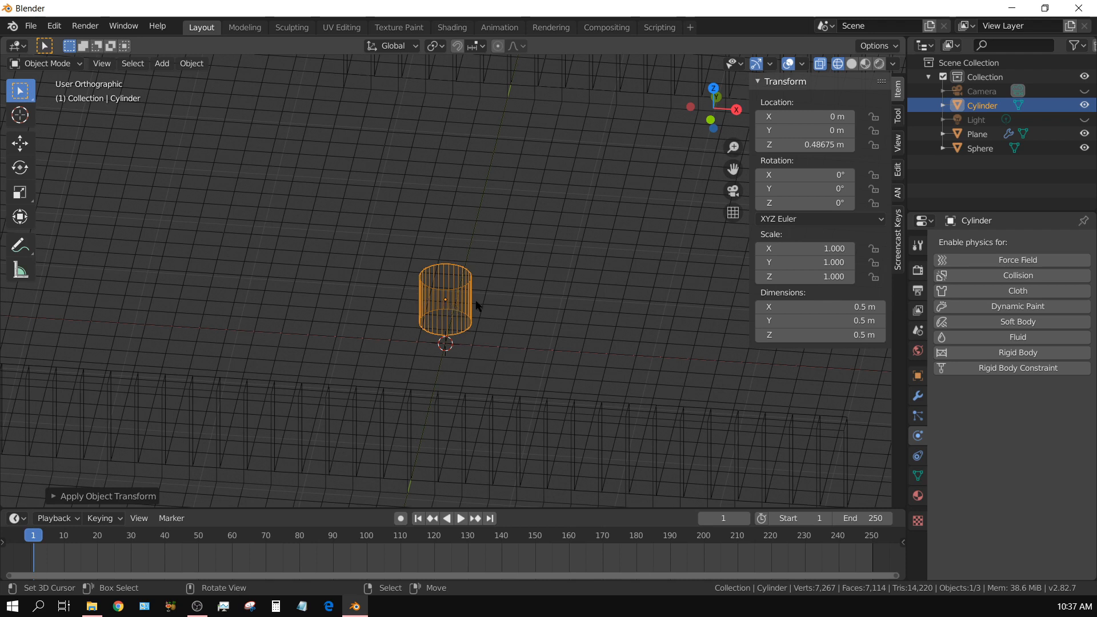
pyautogui.click(852, 64)
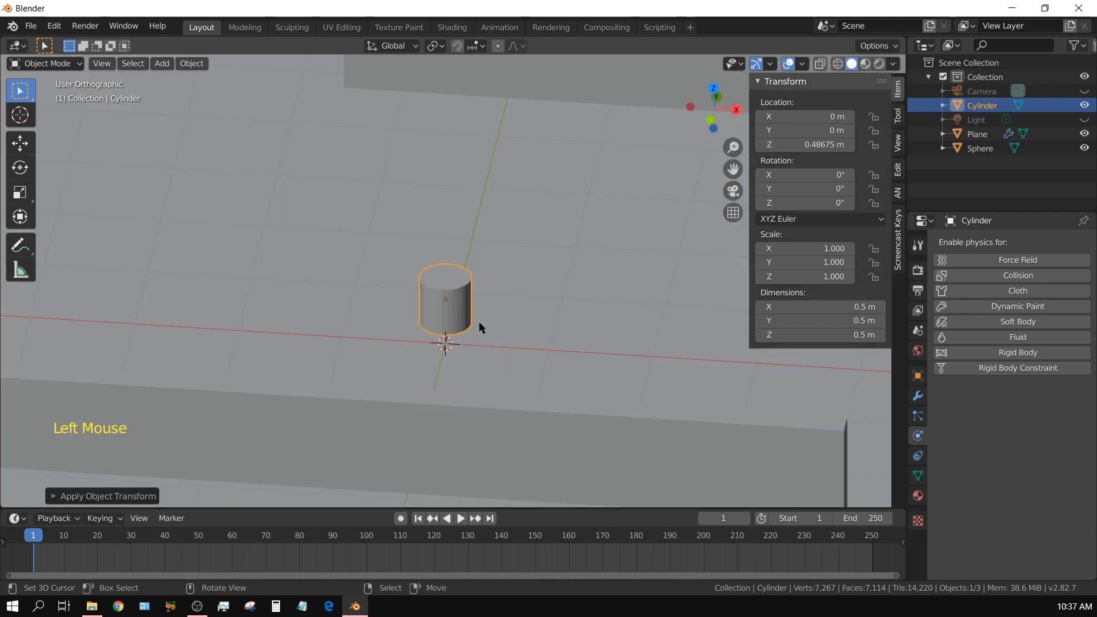
# Enter Edit Mode on the cylinder and delete its top cap face in face select mode
pyautogui.press('Tab')
pyautogui.moveTo(480, 323); pyautogui.dragTo(452, 290, button='middle')
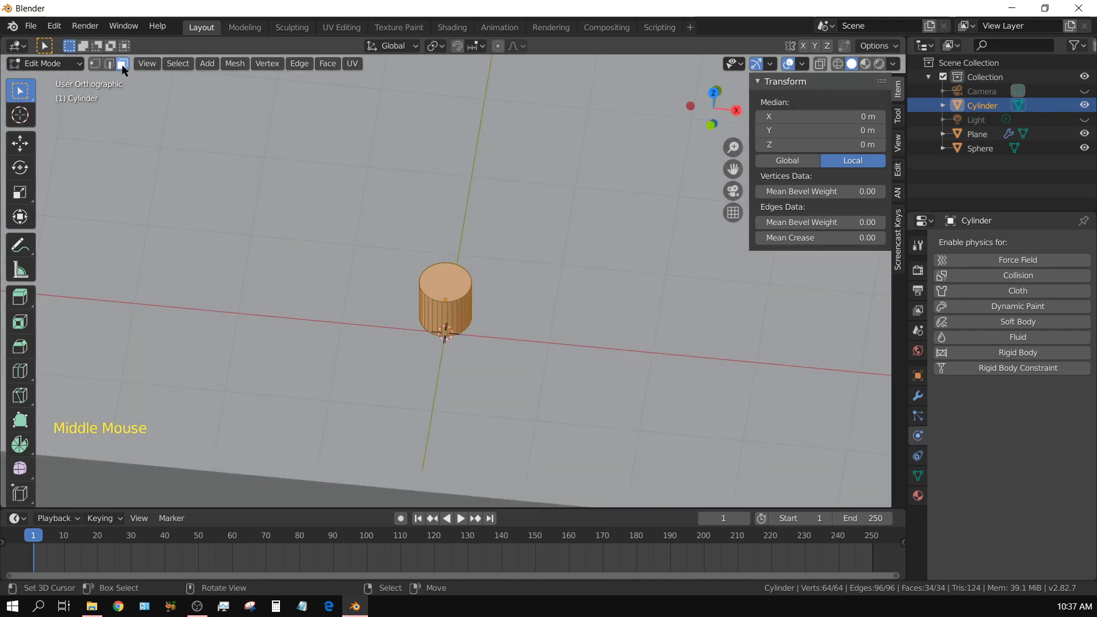
pyautogui.rightClick(445, 287)
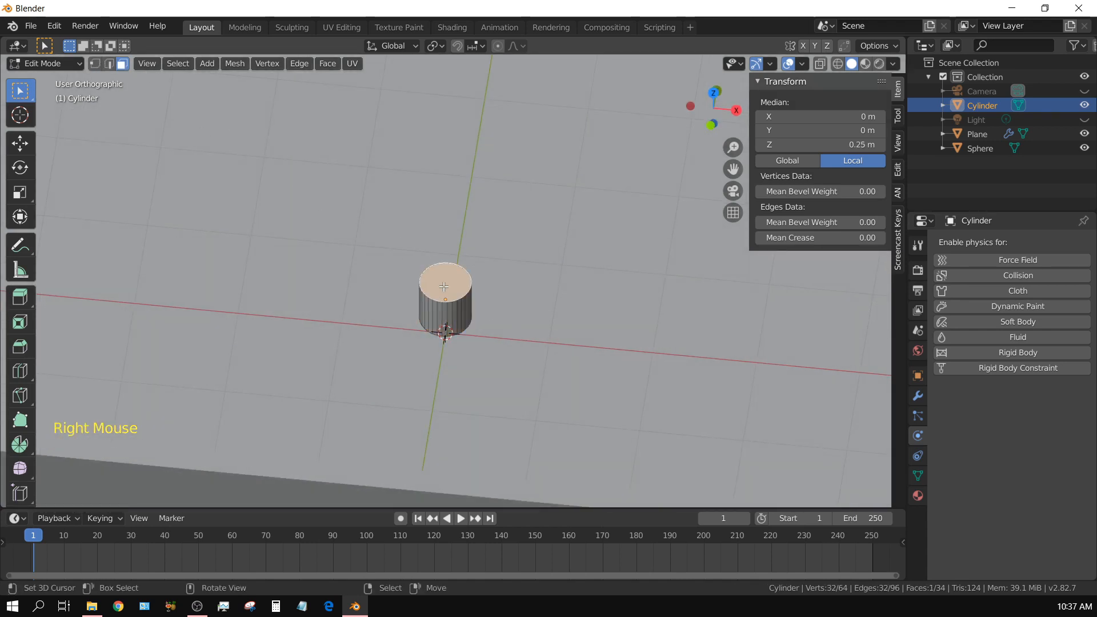
pyautogui.press('Delete')
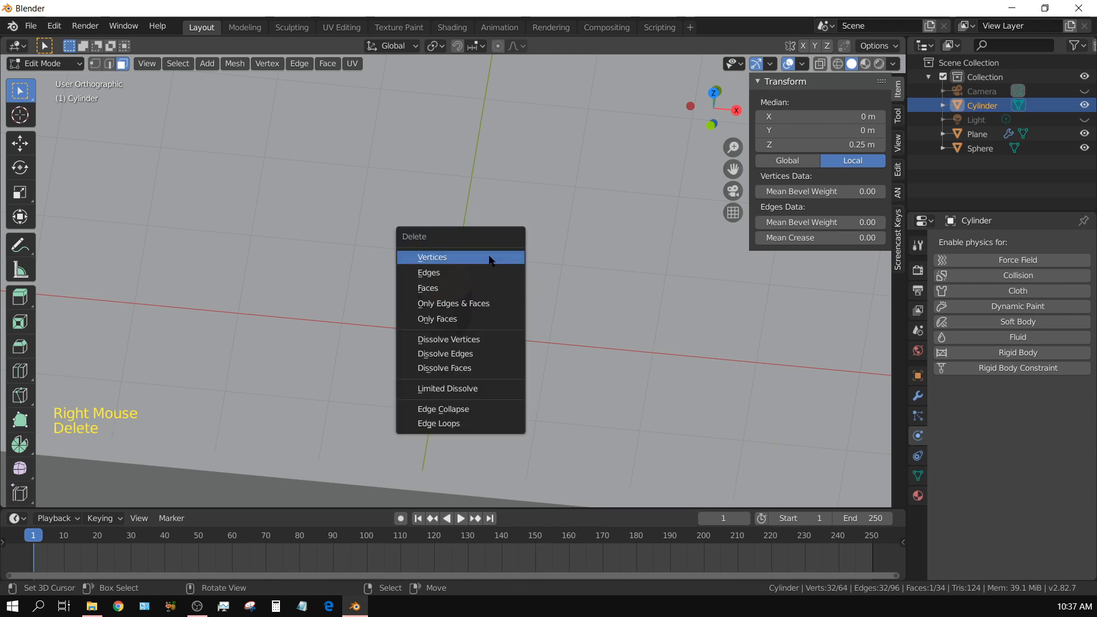
pyautogui.click(467, 288)
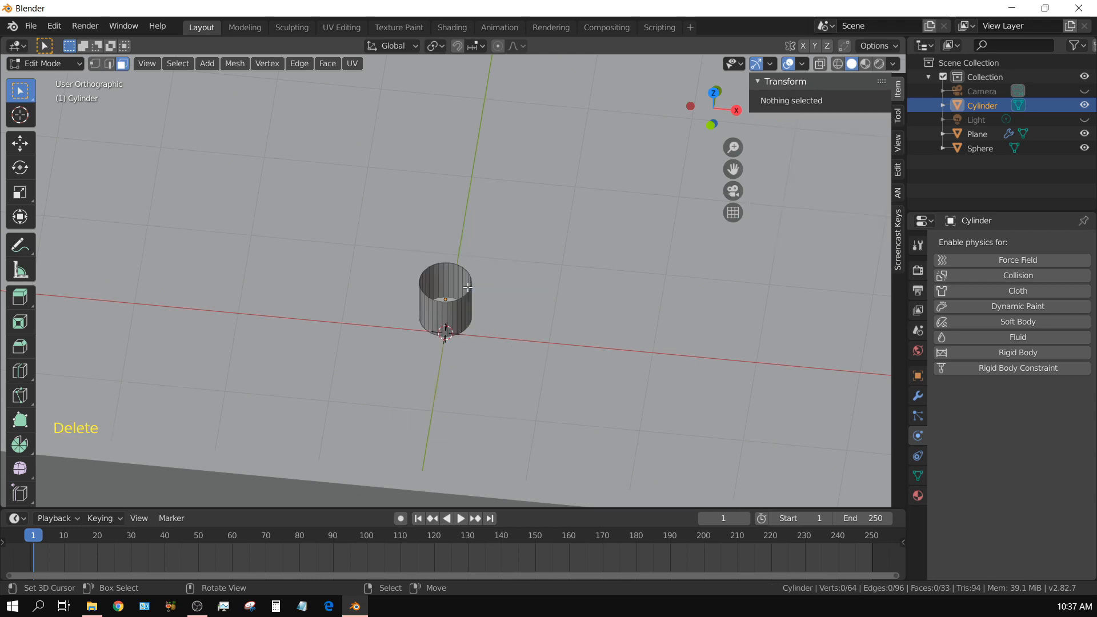
# Delete the cylinder's bottom cap face to leave an open tube, and return to Object Mode
pyautogui.moveTo(494, 290); pyautogui.dragTo(428, 300, button='middle')
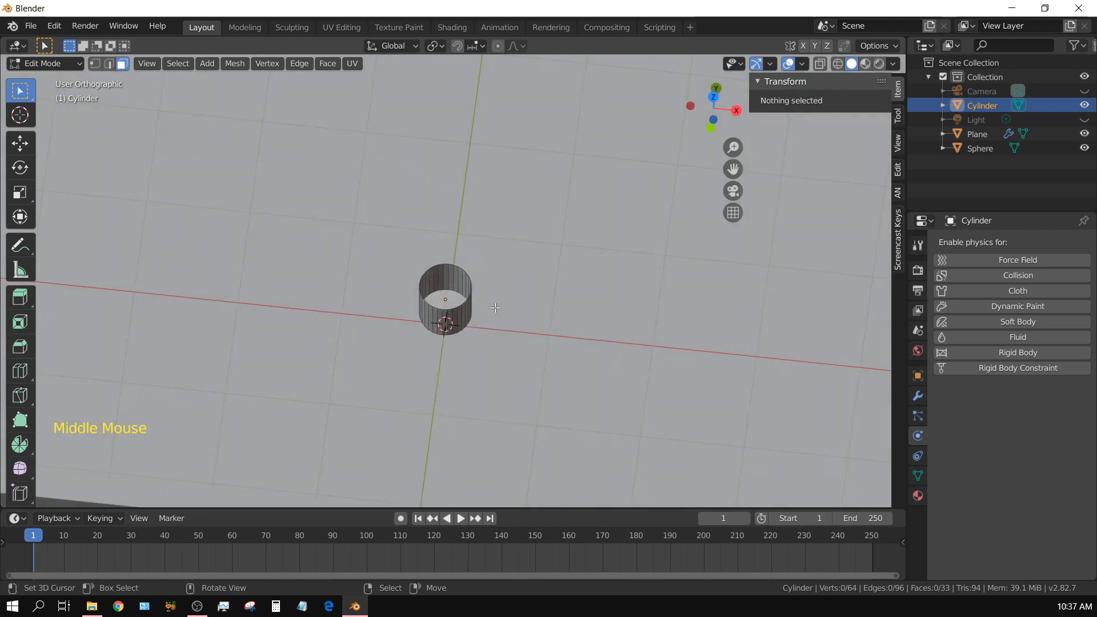
pyautogui.rightClick(432, 301)
pyautogui.press('Delete')
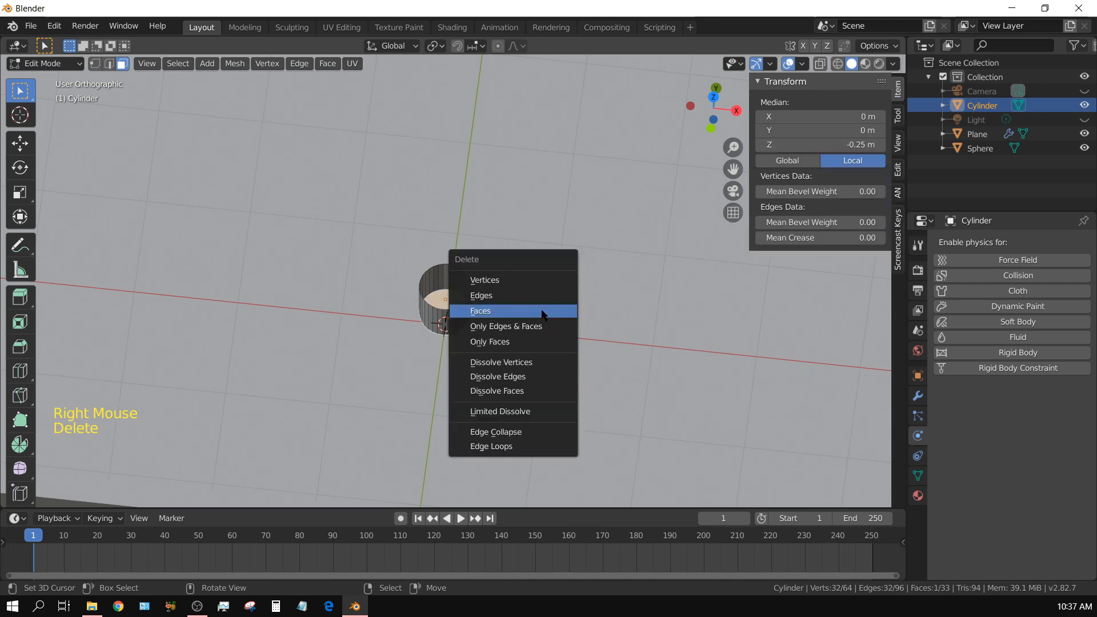
pyautogui.click(543, 311)
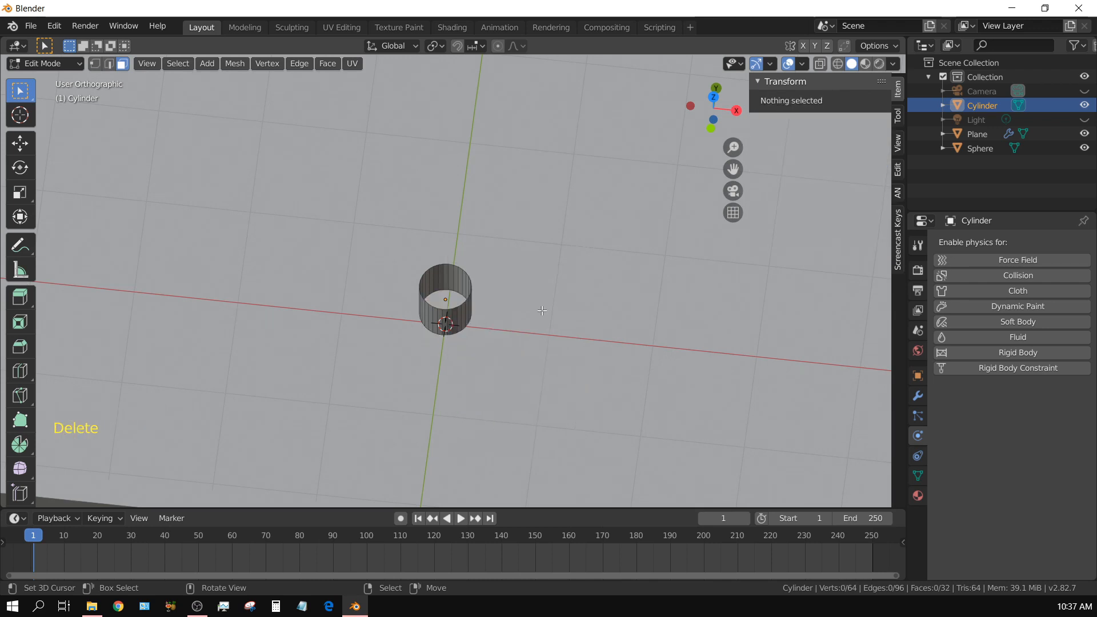
pyautogui.moveTo(489, 394); pyautogui.dragTo(444, 348, button='middle')
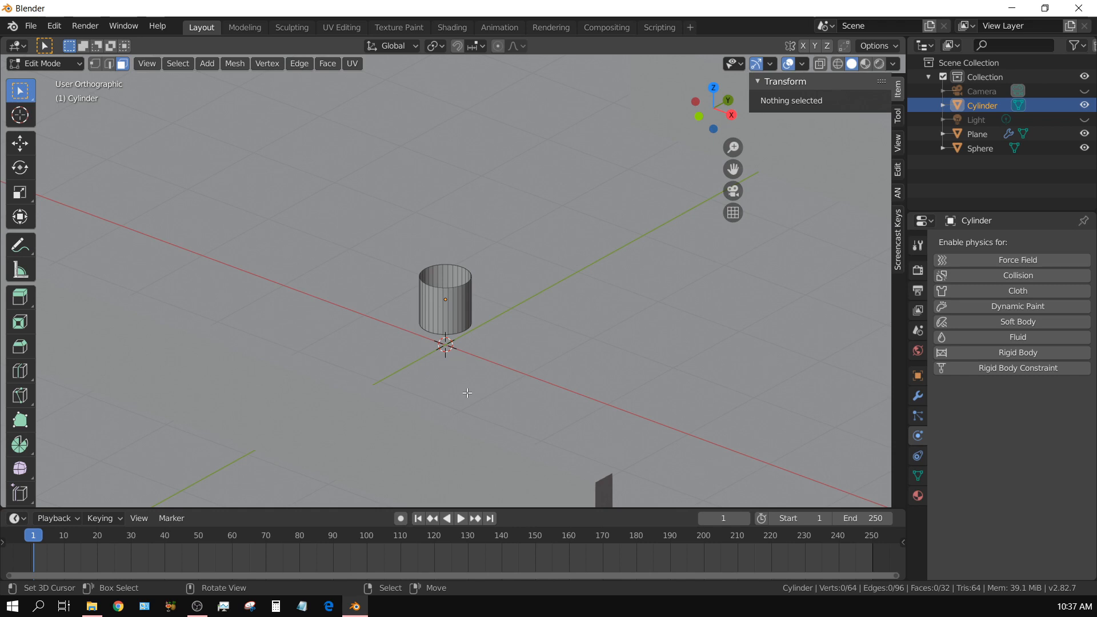
pyautogui.press('Tab')
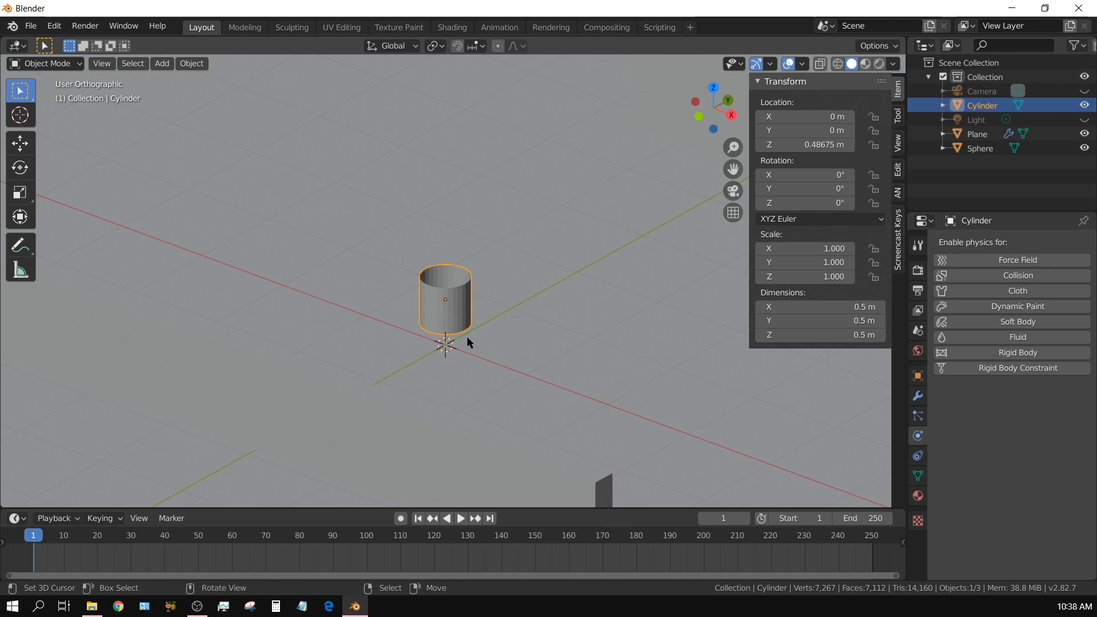
# In a wireframe top view, move the cylinder between the two partitions to about X -6.02 m, Y 3.73 m
pyautogui.press('KP_7')
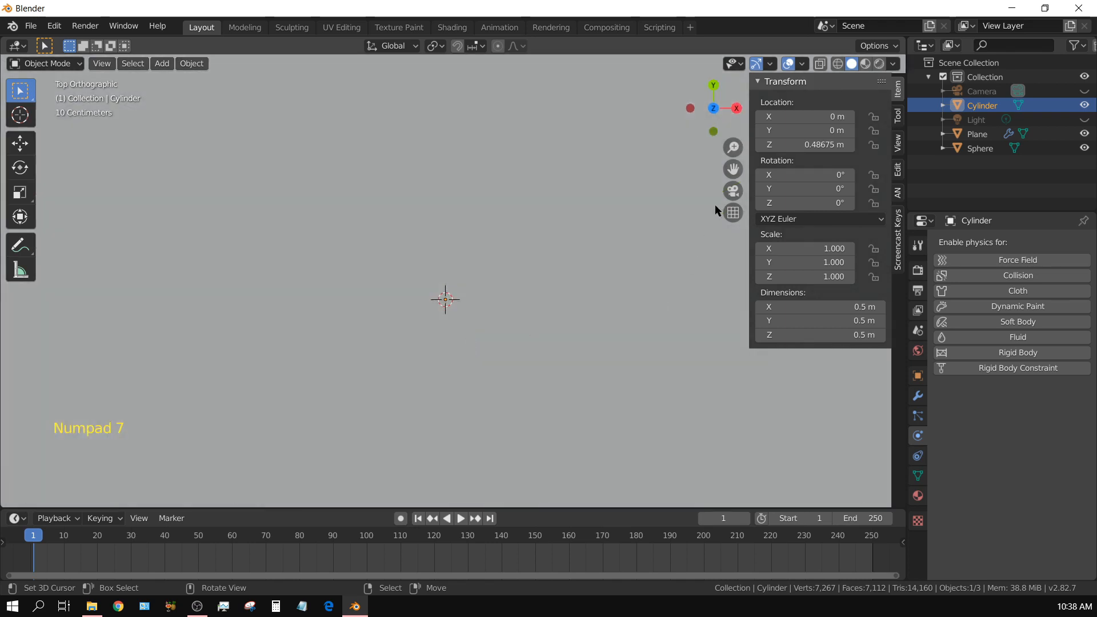
pyautogui.click(840, 63)
pyautogui.scroll(-6, 553, 351)
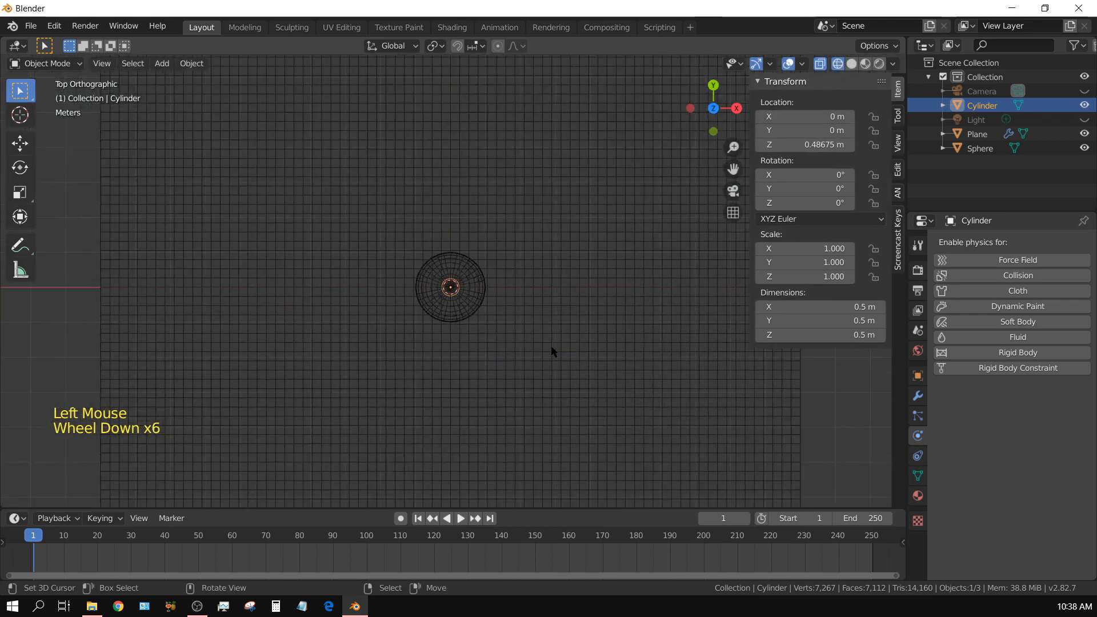
pyautogui.scroll(-4, 553, 351)
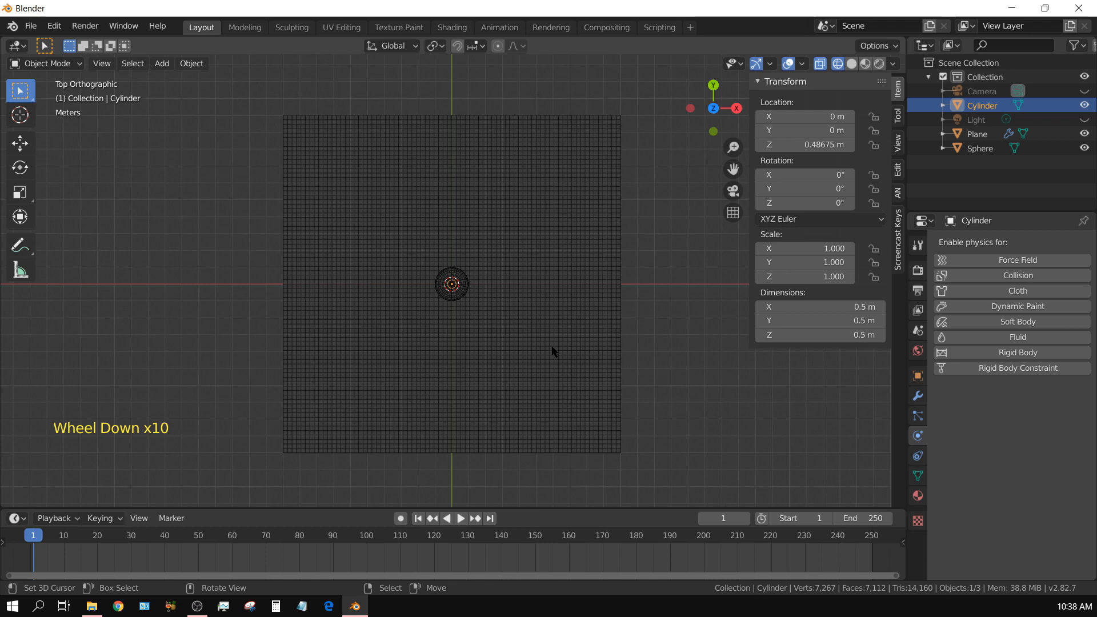
pyautogui.press('KP_5')
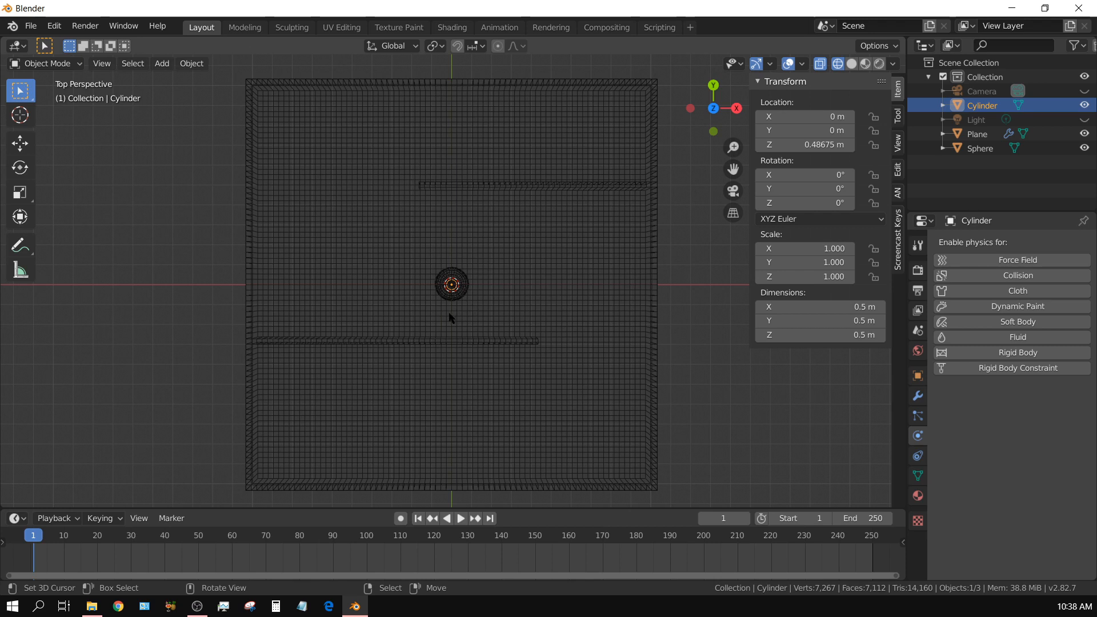
pyautogui.press('g')
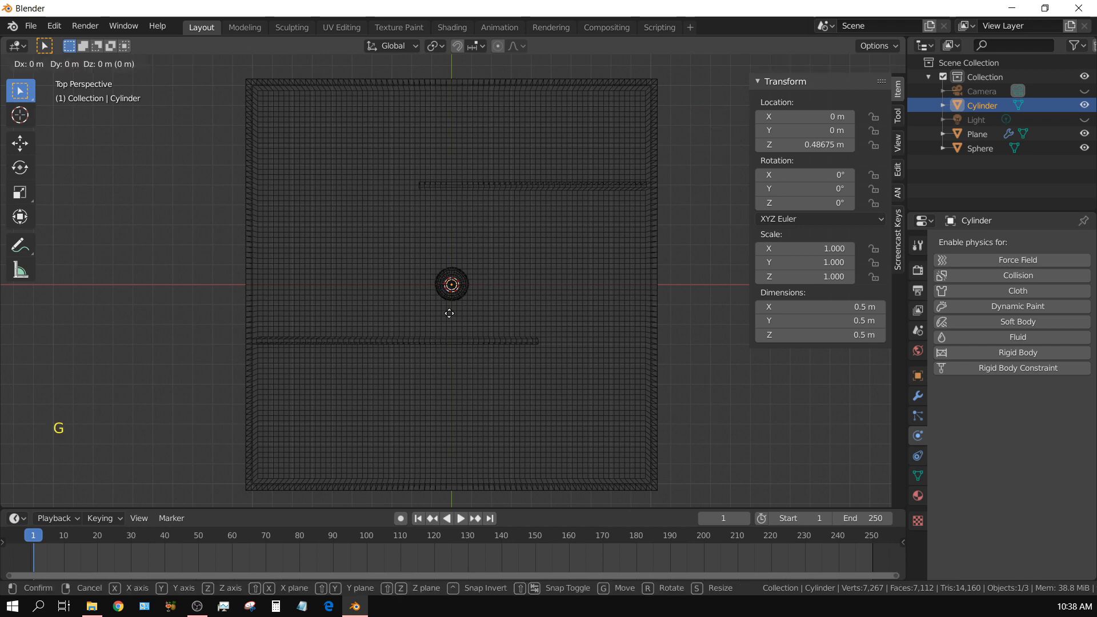
pyautogui.click(325, 238)
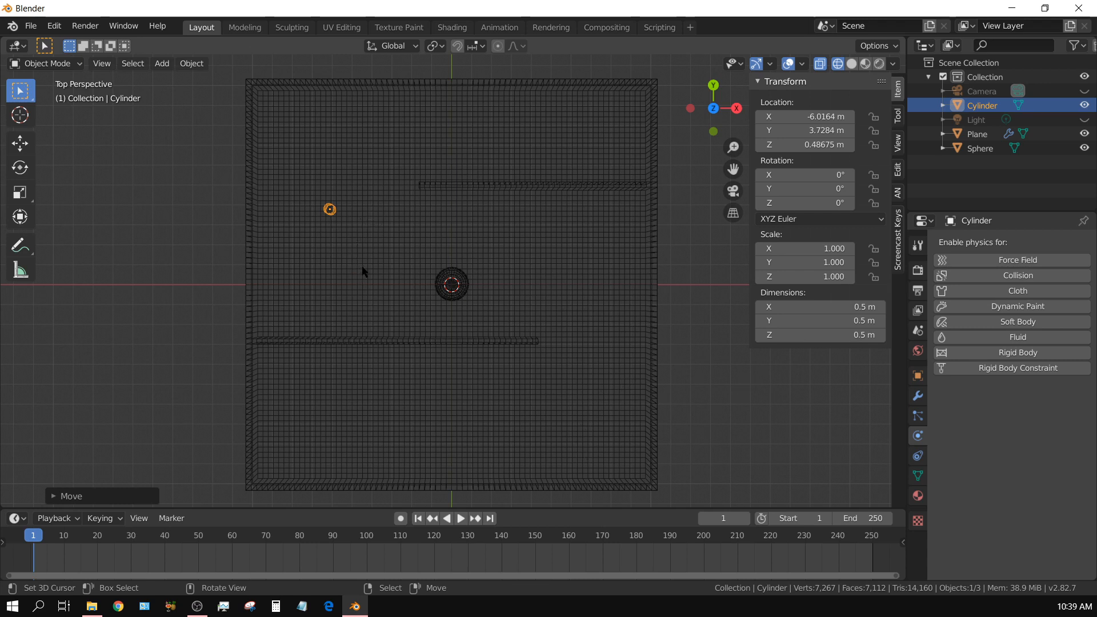
pyautogui.press('KP_1')
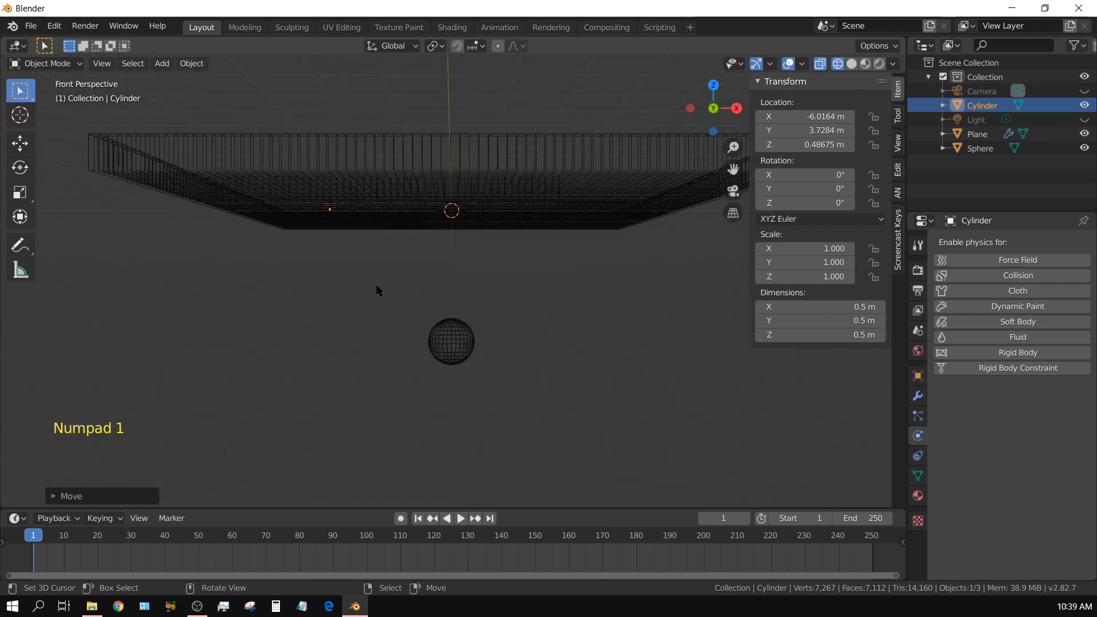
pyautogui.press('KP_5')
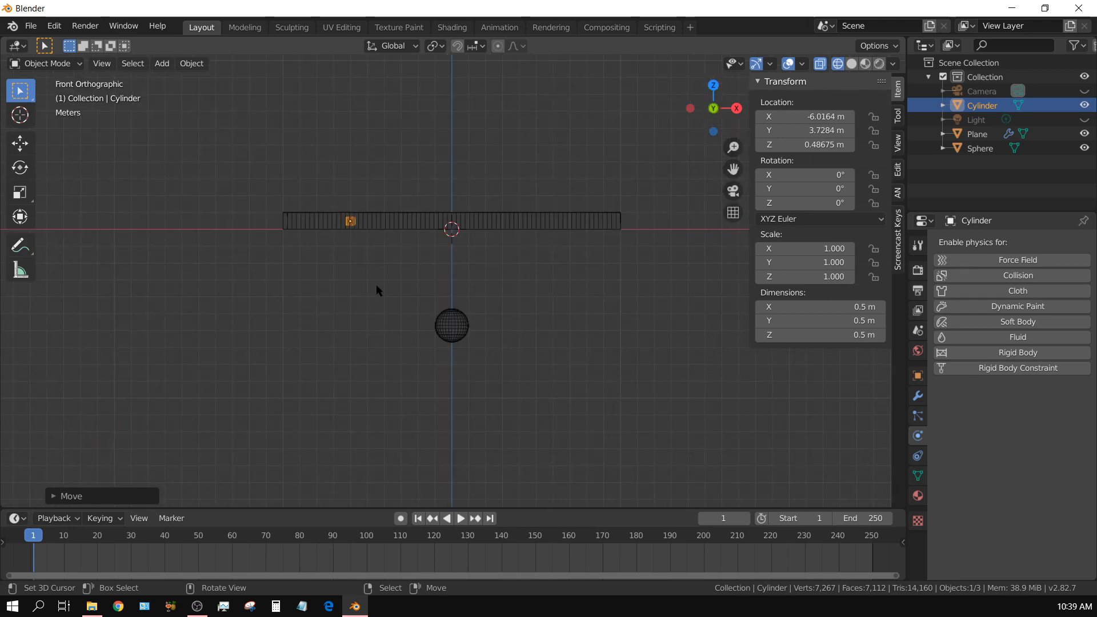
pyautogui.press('KP_7')
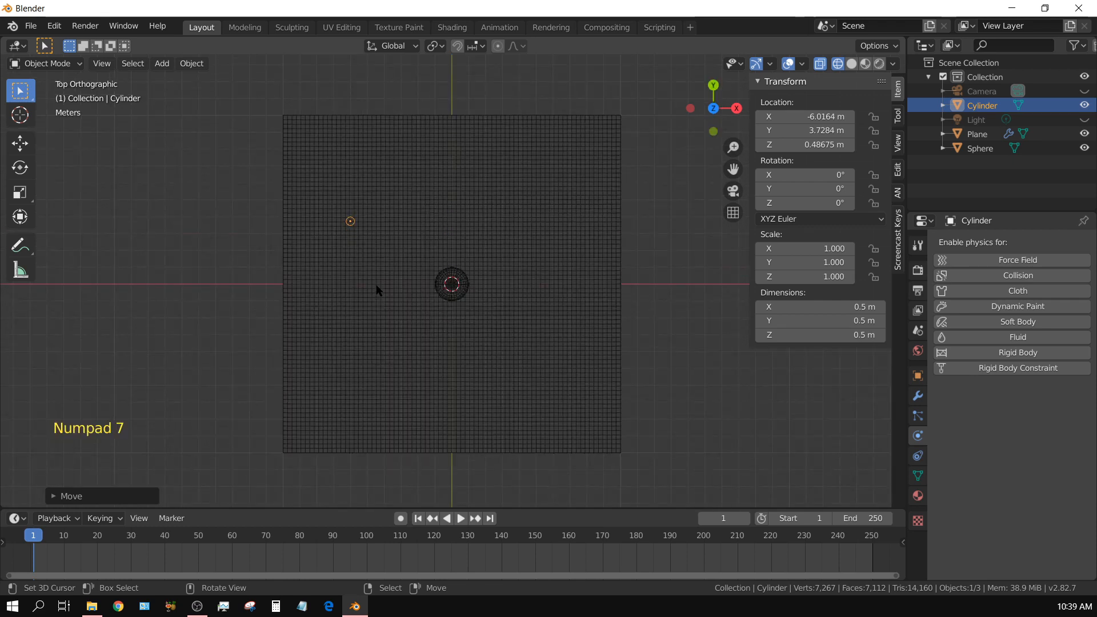
pyautogui.press('KP_5')
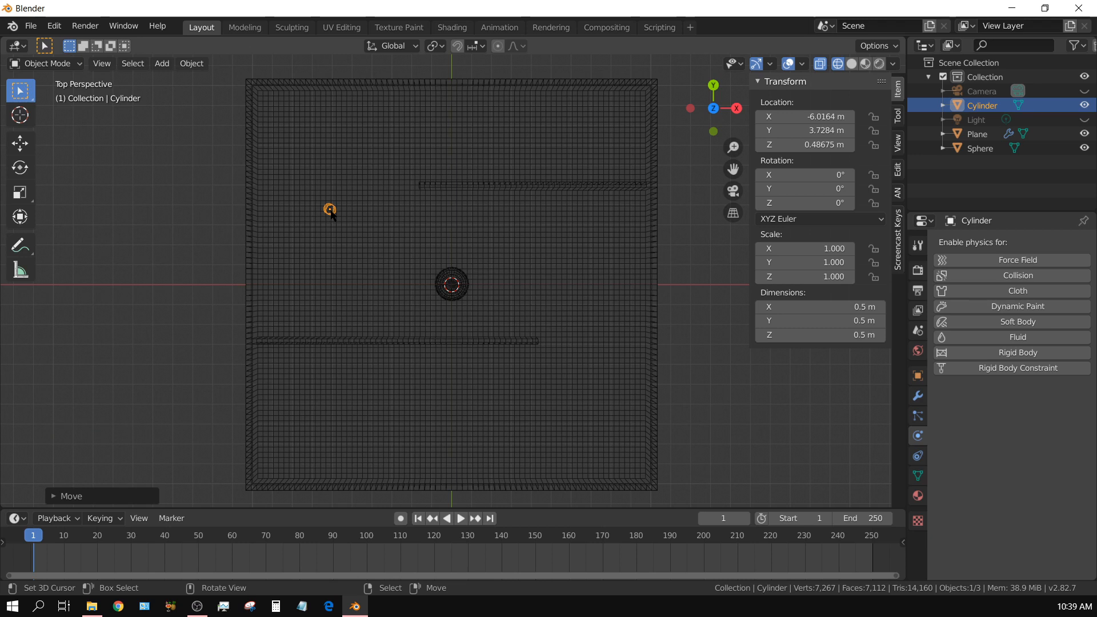
# Add an emitter particle system to the cylinder and set its particle number to 3600
pyautogui.click(917, 418)
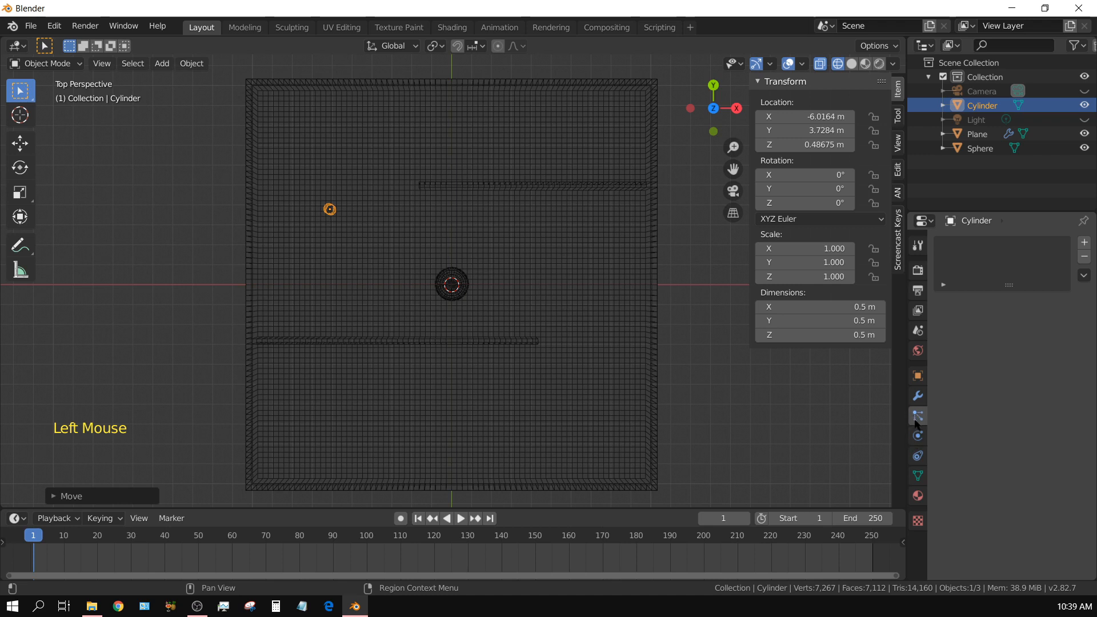
pyautogui.click(1084, 243)
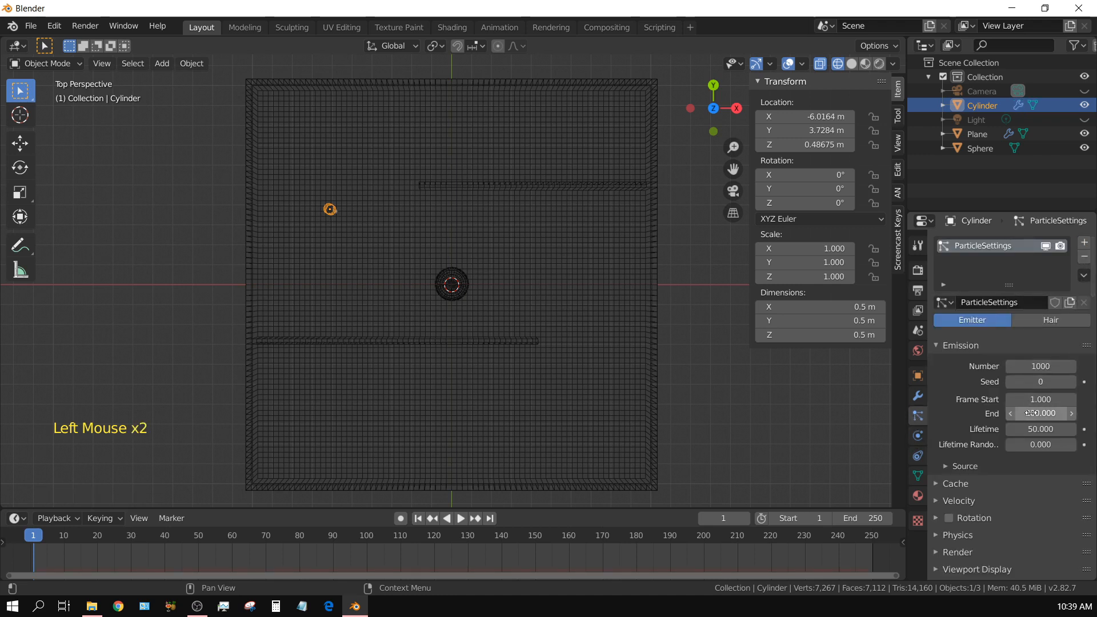
pyautogui.click(1040, 368)
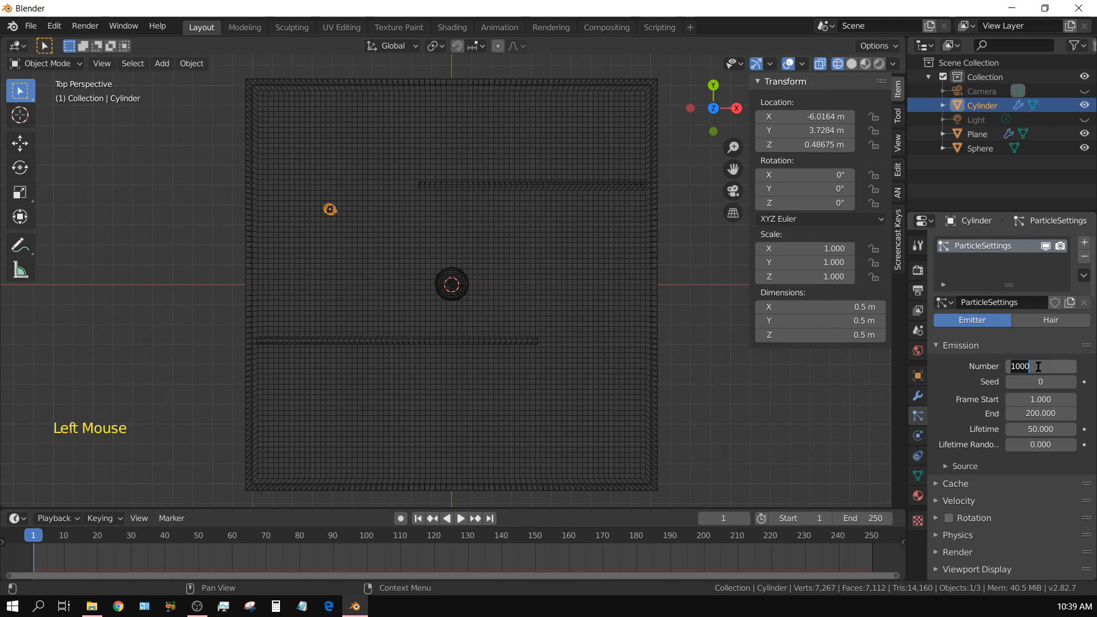
pyautogui.write('2500')
pyautogui.press('Return')
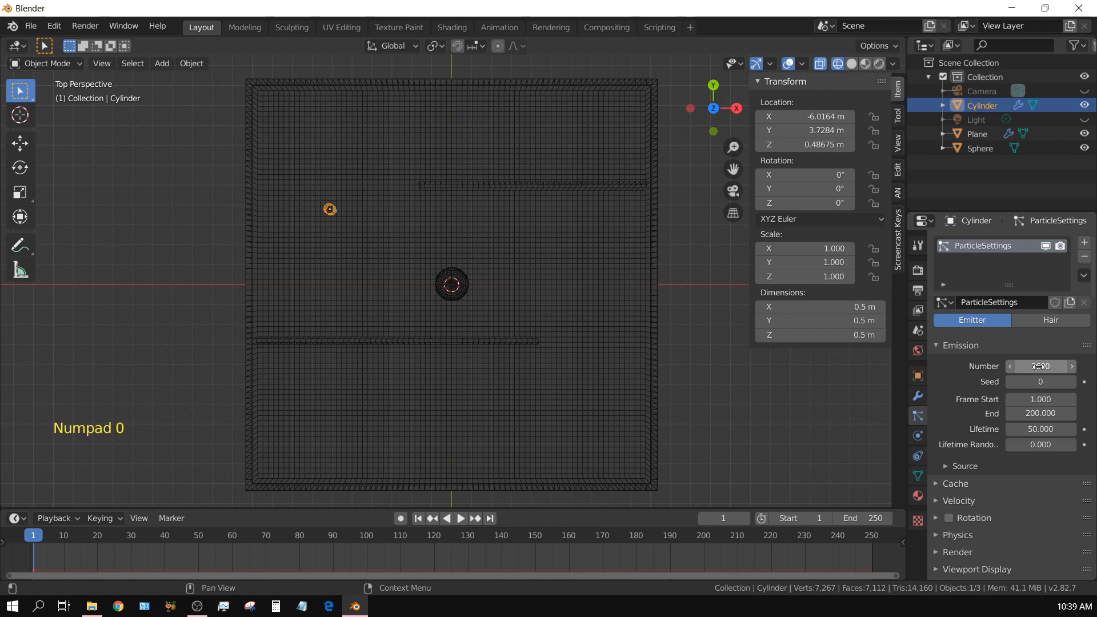
# Set the particle emission's end frame to 1 and the particle lifetime to 1000
pyautogui.click(1034, 415)
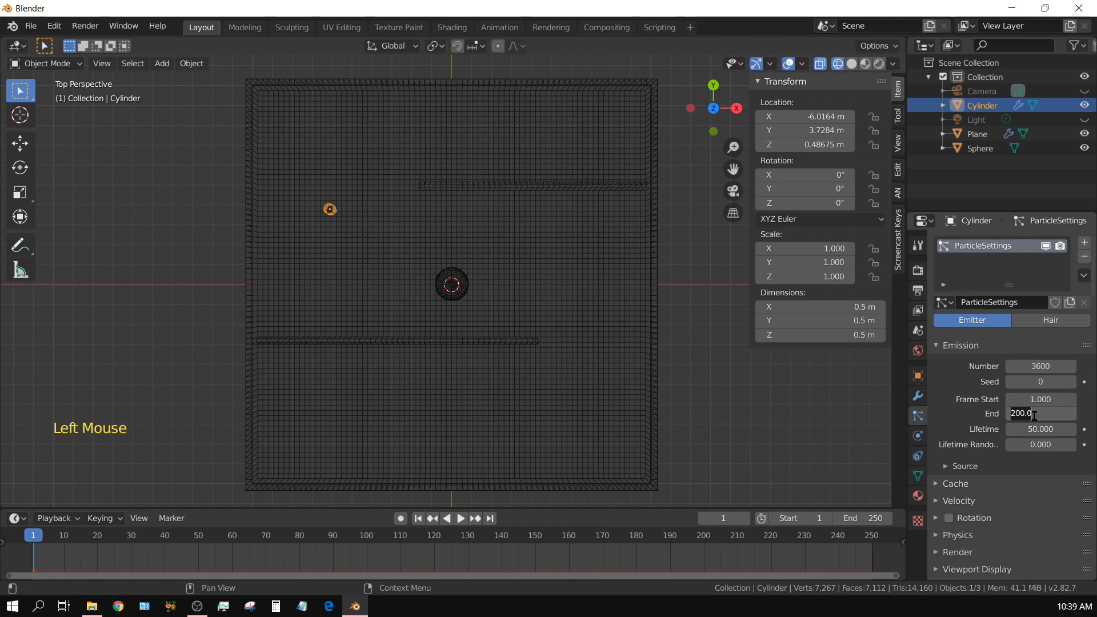
pyautogui.write('1')
pyautogui.press('Return')
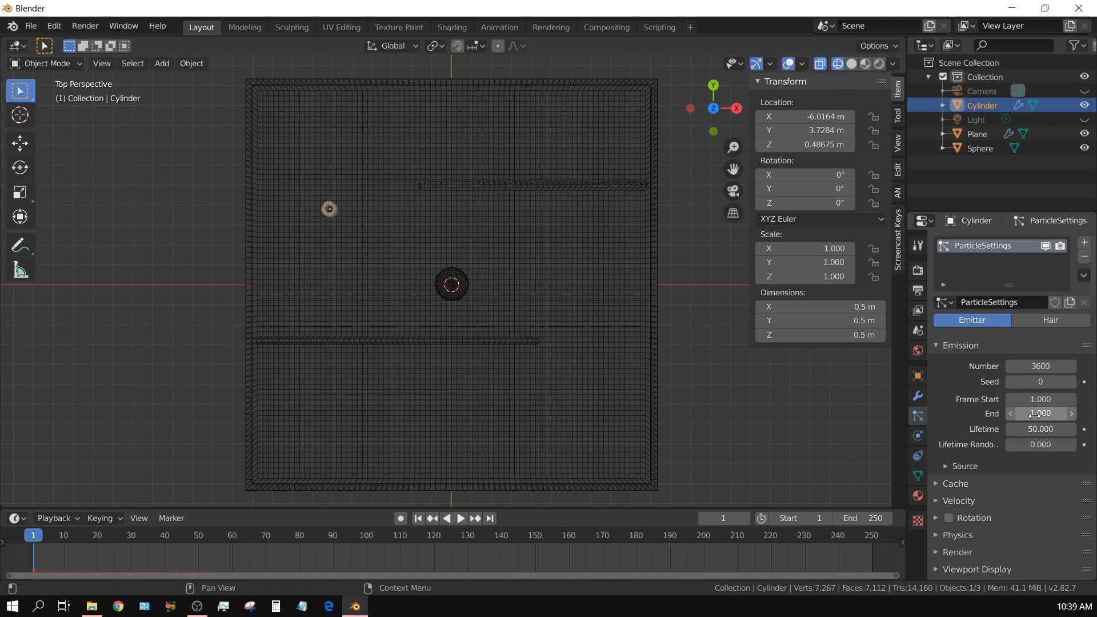
pyautogui.click(1031, 428)
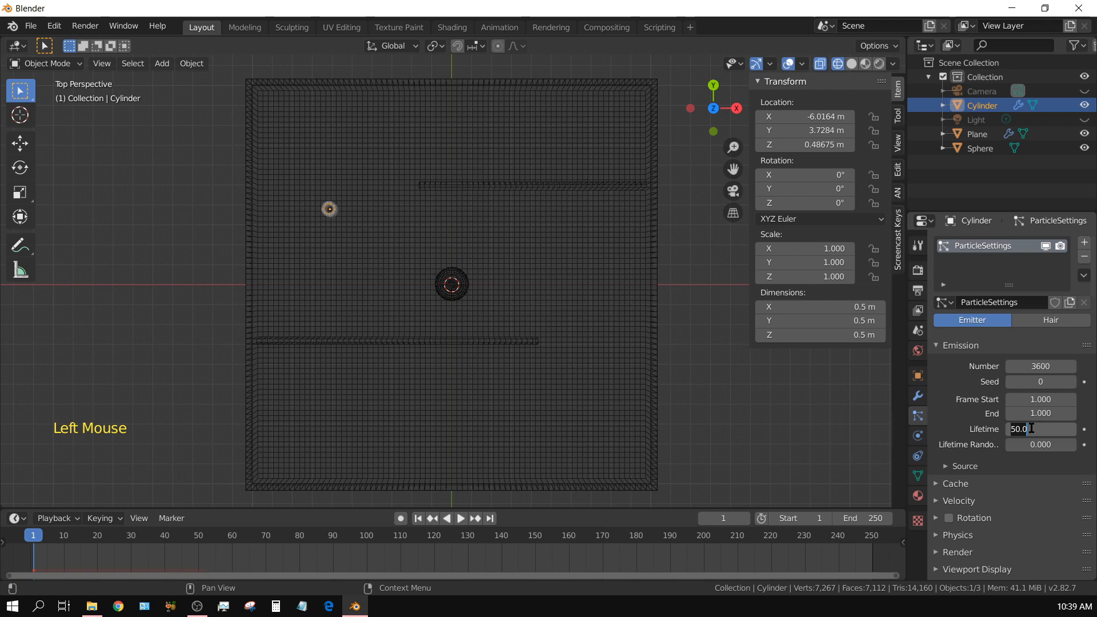
pyautogui.write('1000')
pyautogui.press('Return')
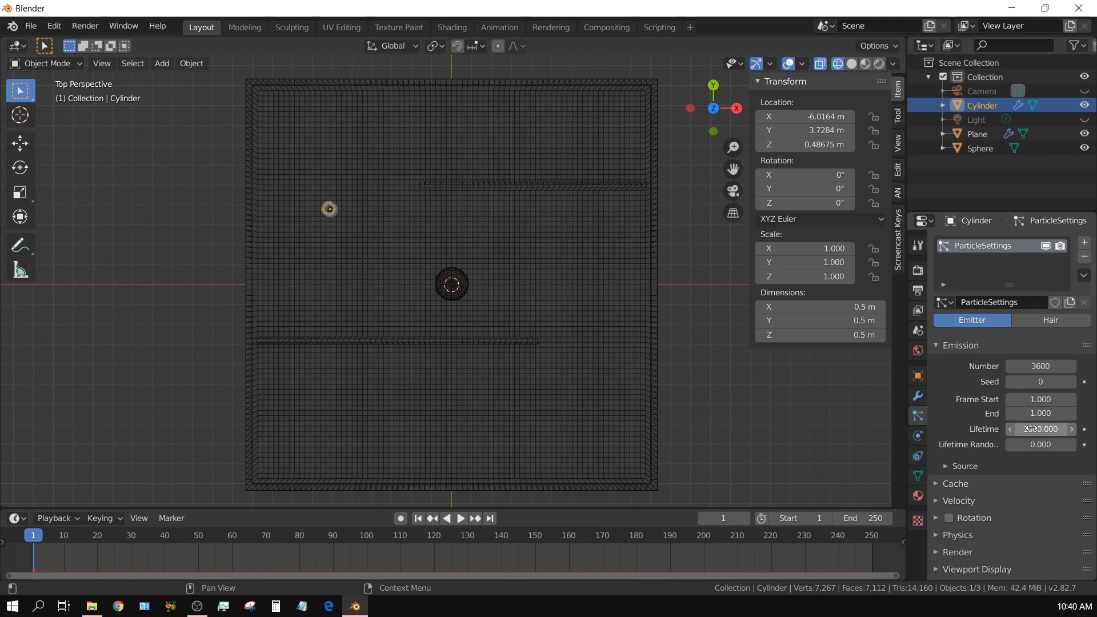
# In the emission source settings, set the distribution to Random and disable Random Order
pyautogui.click(947, 469)
pyautogui.scroll(-3, 953, 479)
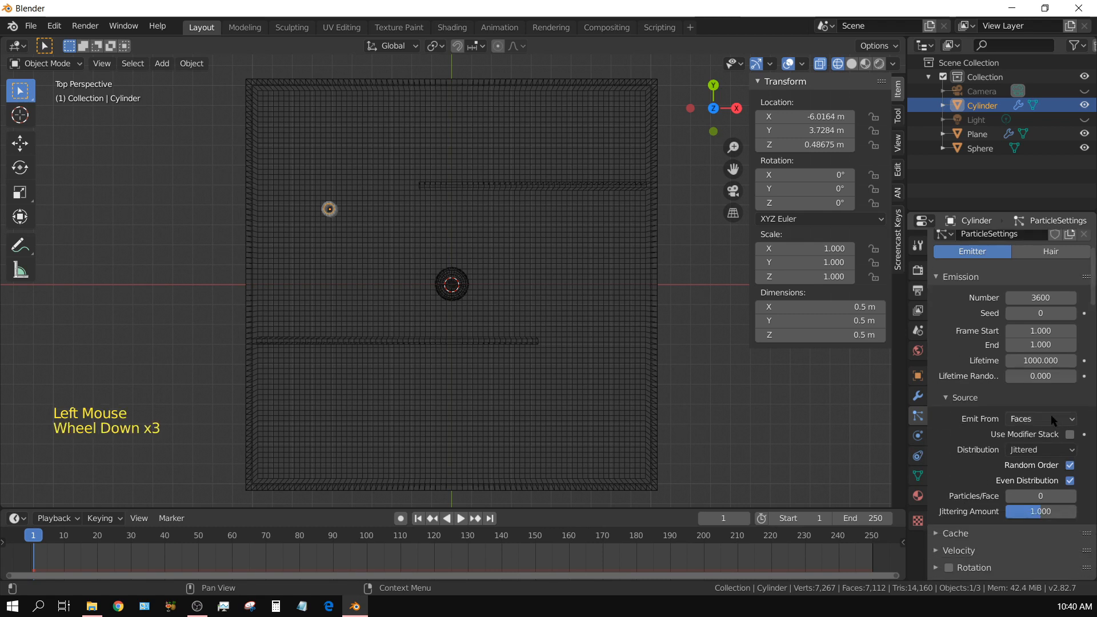
pyautogui.click(1047, 455)
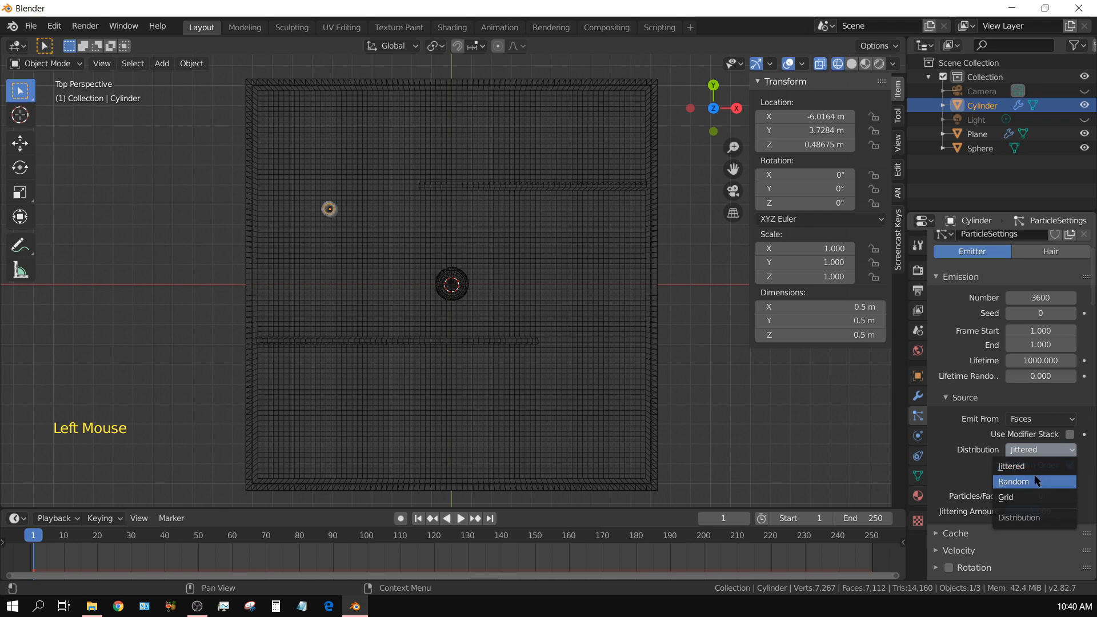
pyautogui.click(1036, 482)
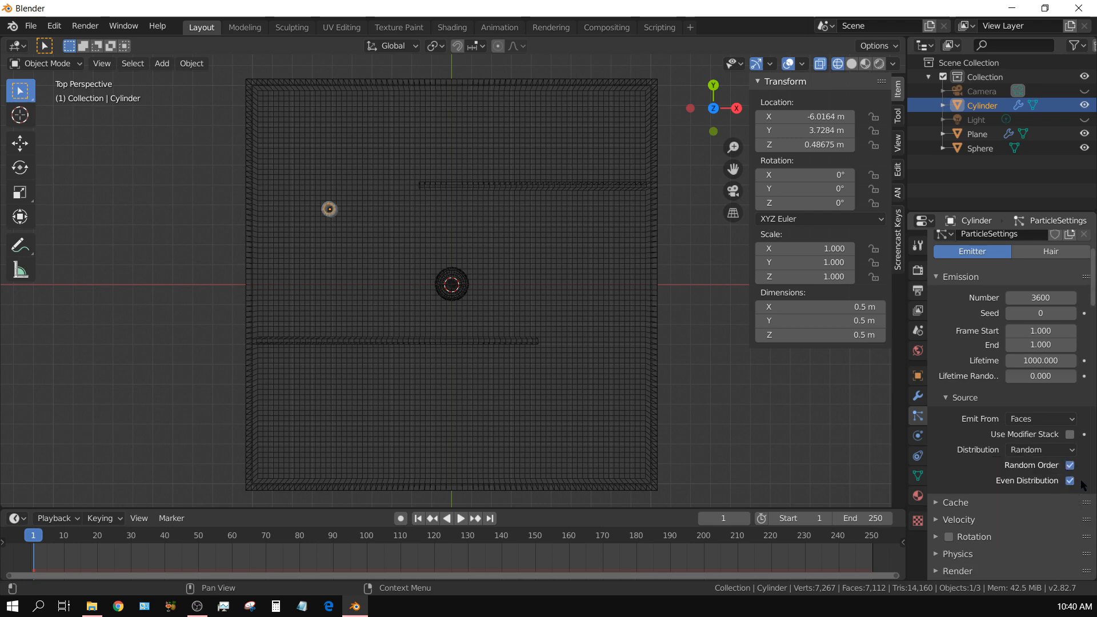
pyautogui.click(1071, 466)
pyautogui.scroll(-4, 1016, 524)
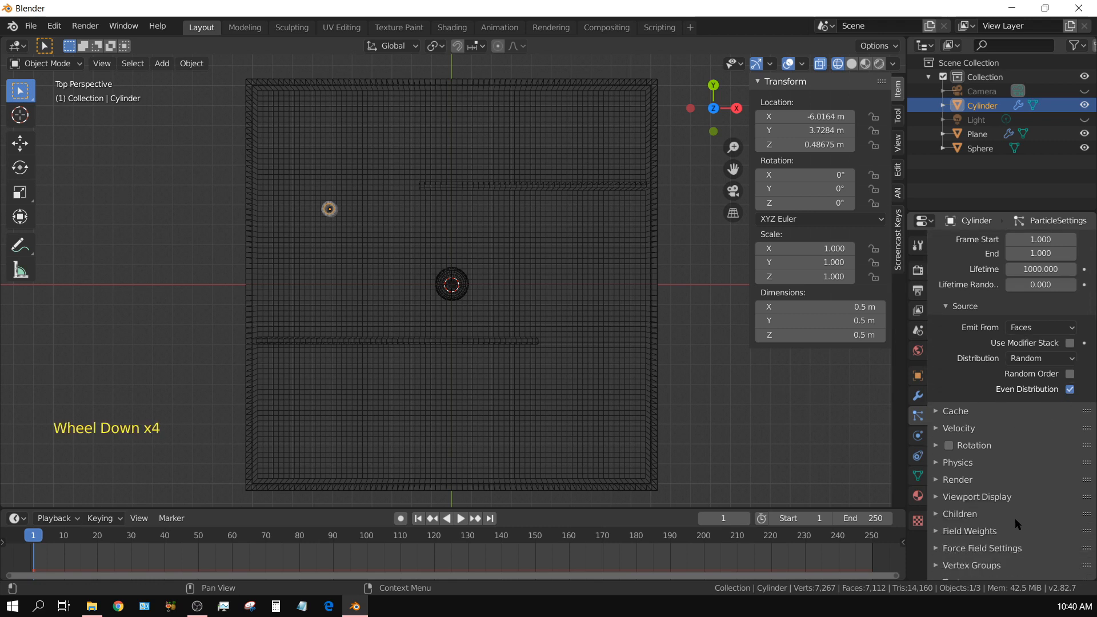
pyautogui.scroll(-1, 1016, 524)
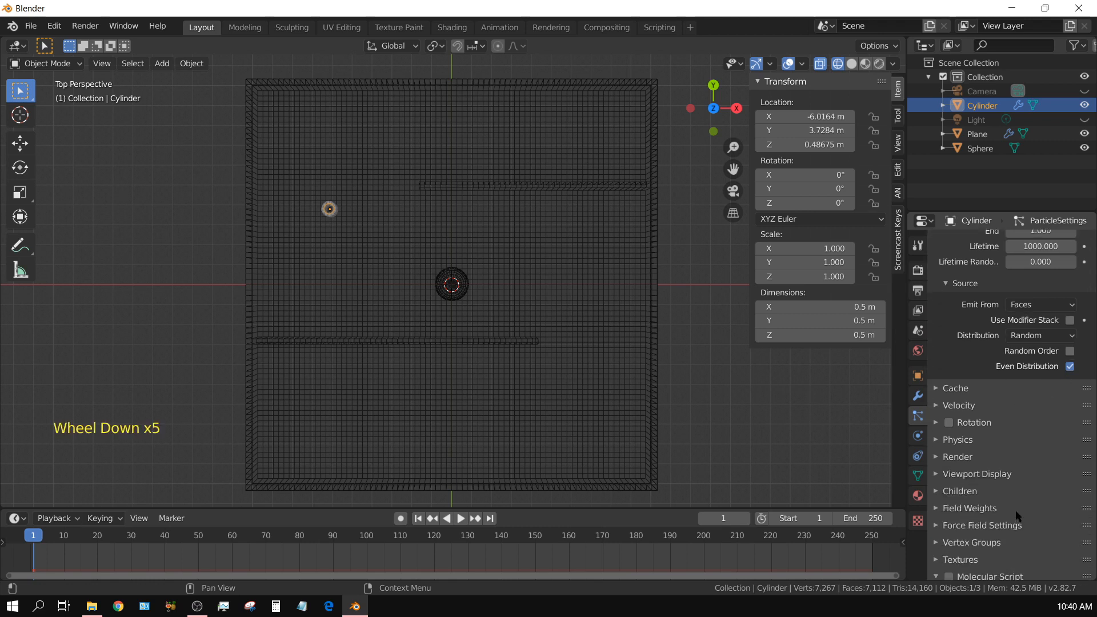
# Render the cylinder's particles as Object, using the Sphere as the instance object
pyautogui.click(932, 457)
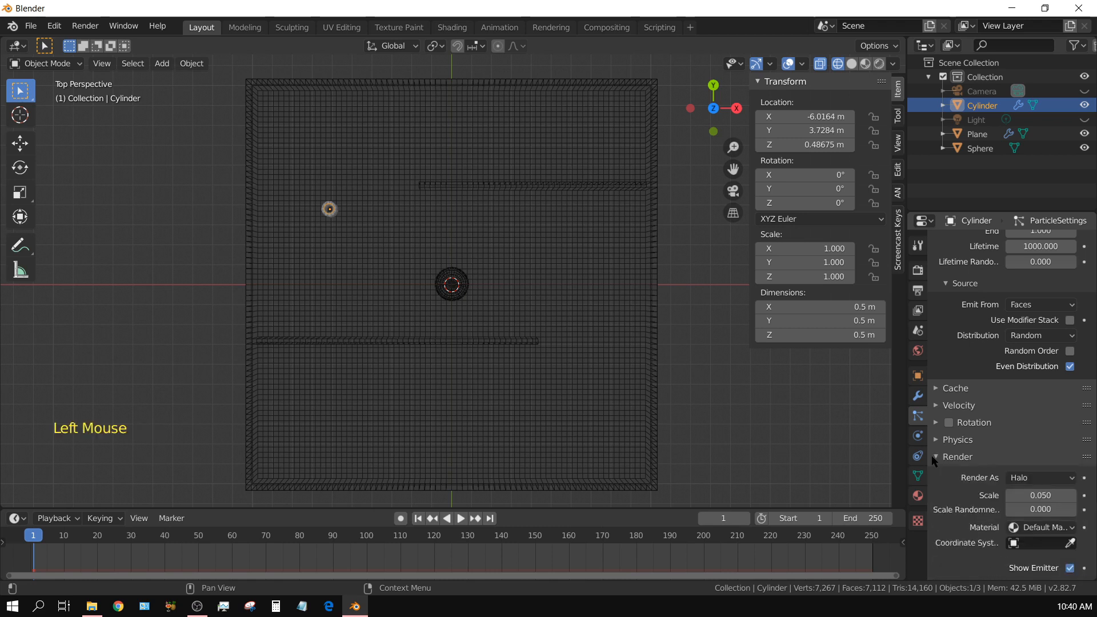
pyautogui.click(1017, 478)
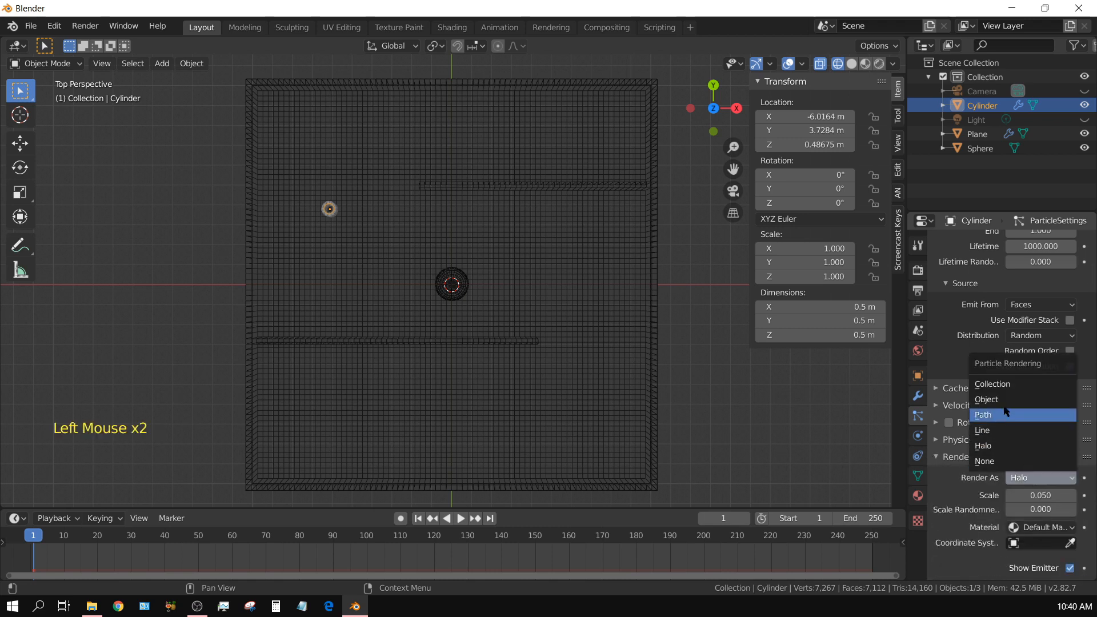
pyautogui.click(986, 400)
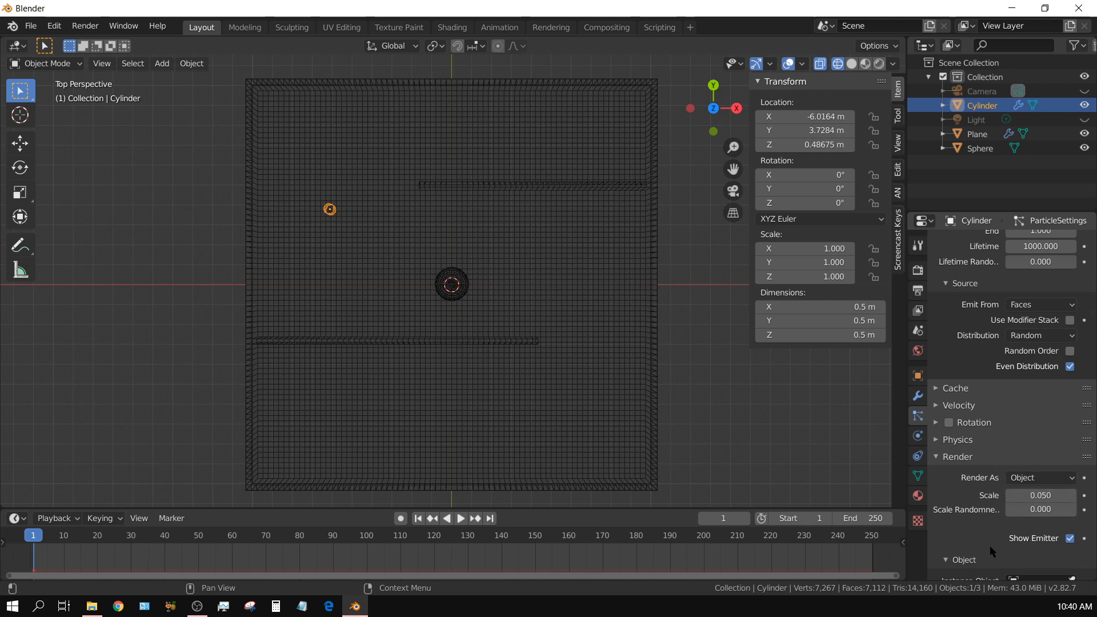
pyautogui.scroll(-4, 992, 537)
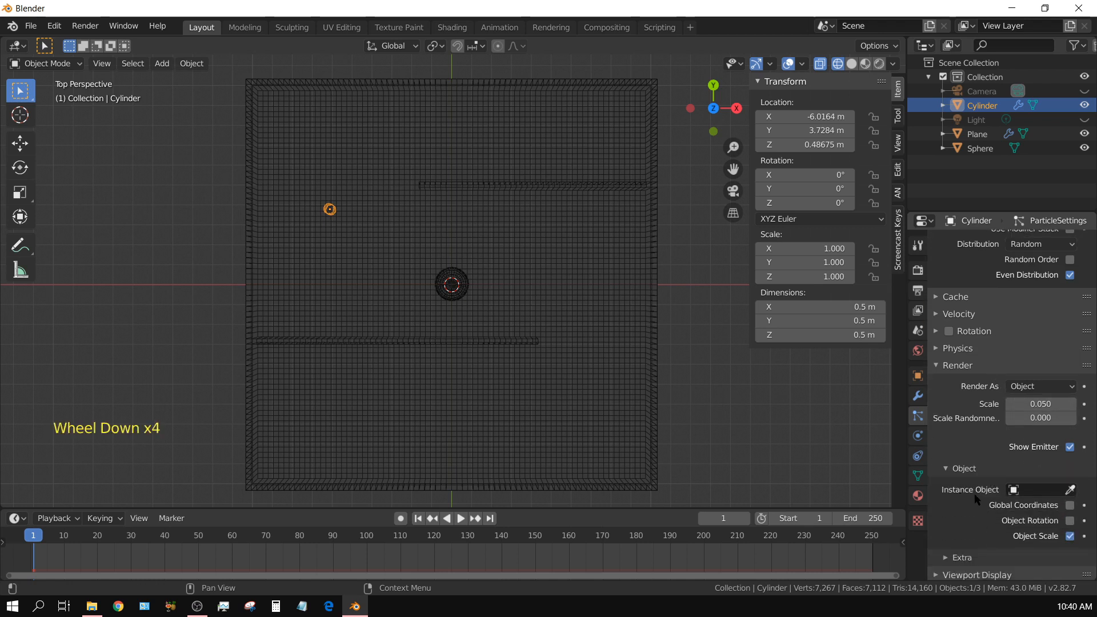
pyautogui.click(1040, 492)
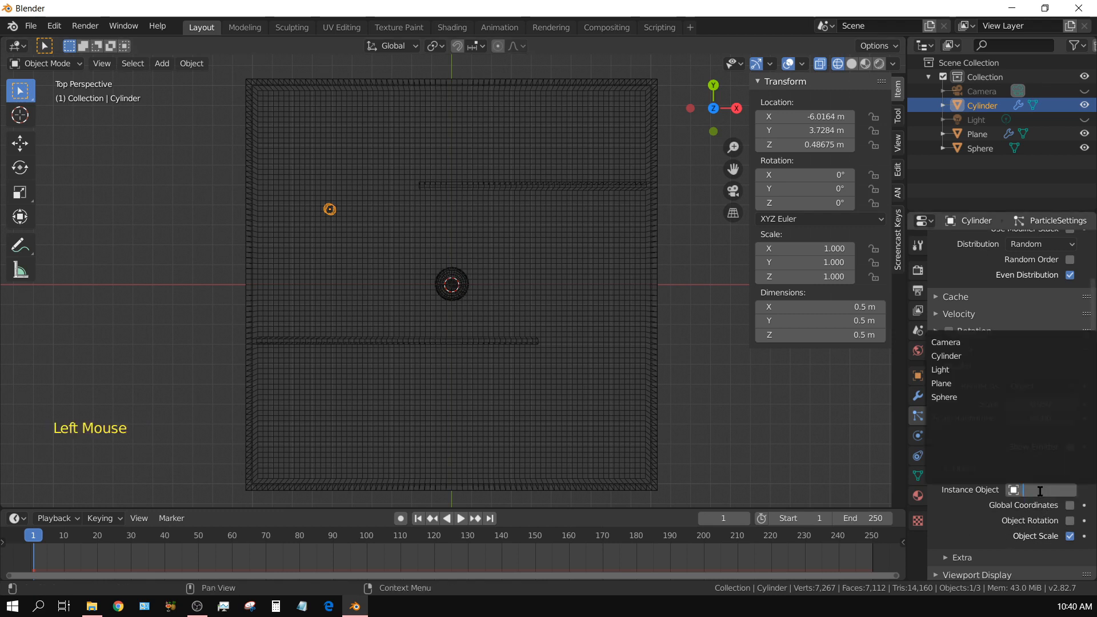
pyautogui.click(959, 399)
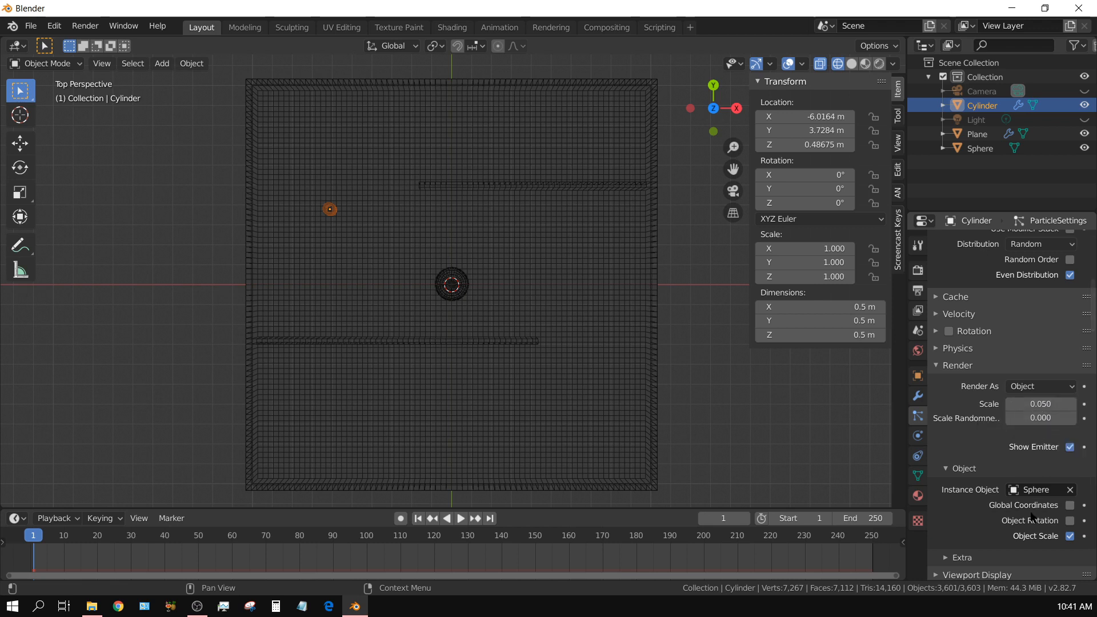
# Display the particles as Point with size 0.05 m in the viewport, and disable Show Emitter in the particle render settings
pyautogui.scroll(-5, 1030, 512)
pyautogui.click(936, 462)
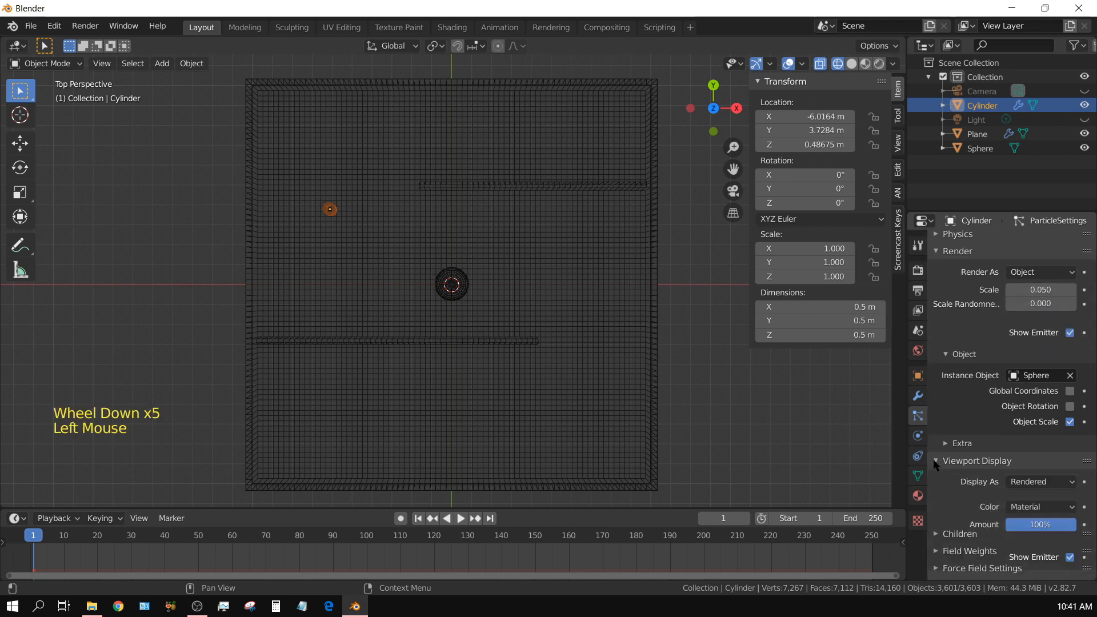
pyautogui.click(1037, 484)
pyautogui.click(1006, 436)
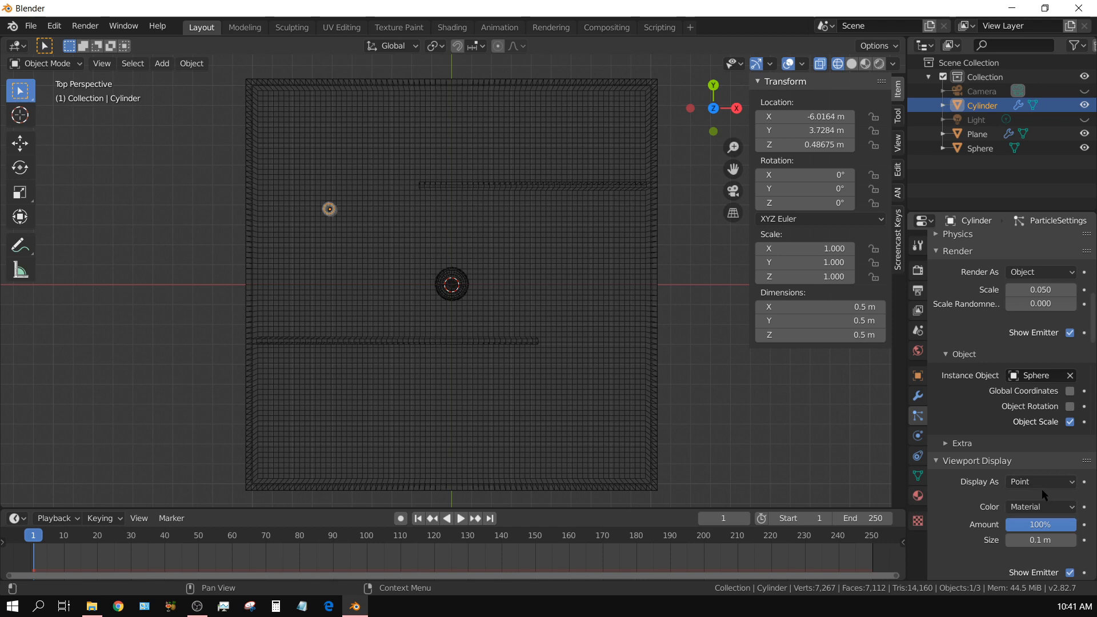
pyautogui.click(1036, 540)
pyautogui.write('0.05')
pyautogui.press('Return')
pyautogui.click(1070, 336)
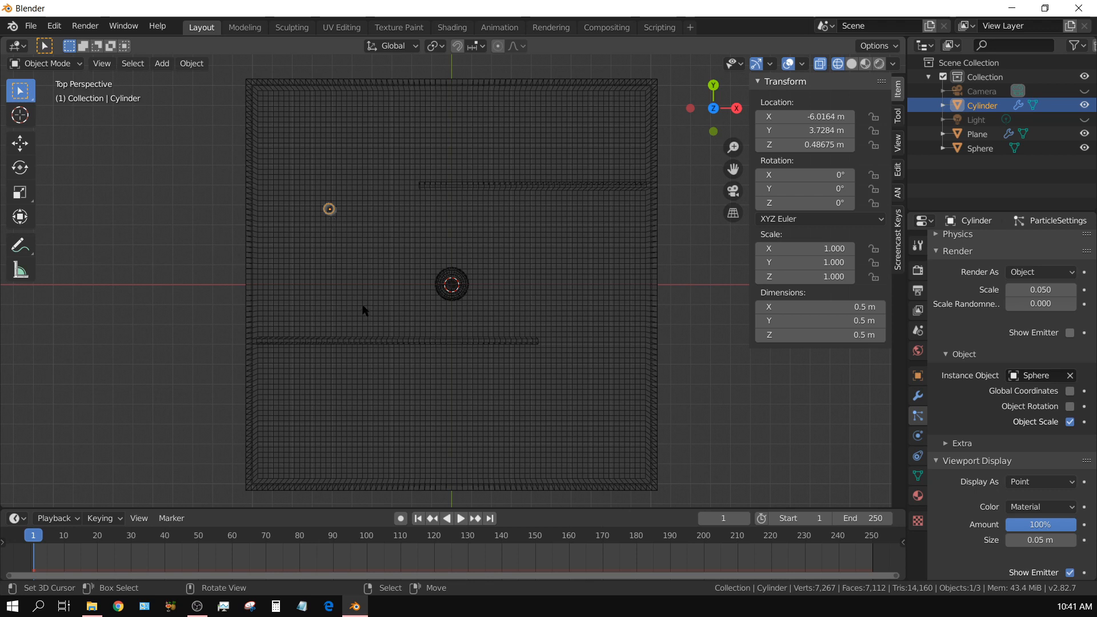
# Enable Size Deflect in the deflection settings of the cylinder's particle physics
pyautogui.scroll(-4, 1024, 512)
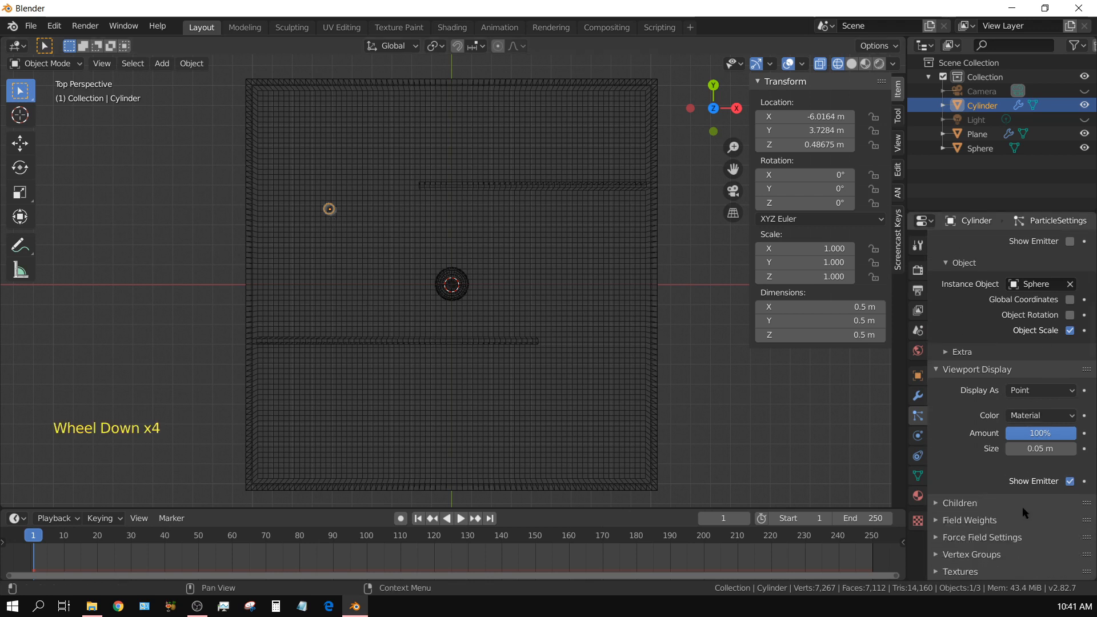
pyautogui.scroll(12, 1016, 503)
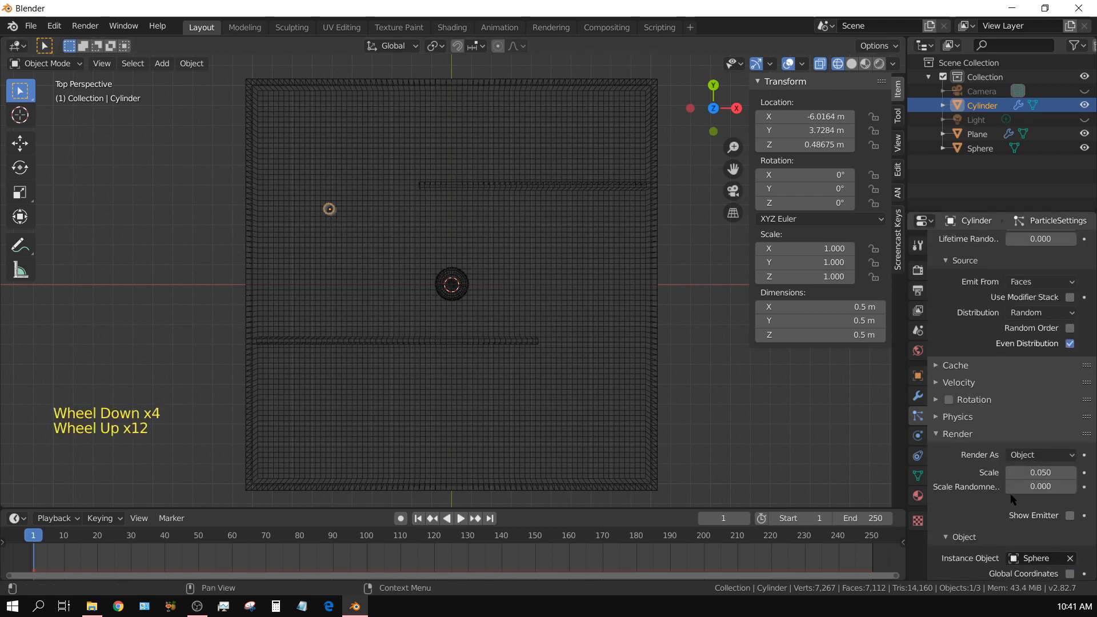
pyautogui.click(934, 418)
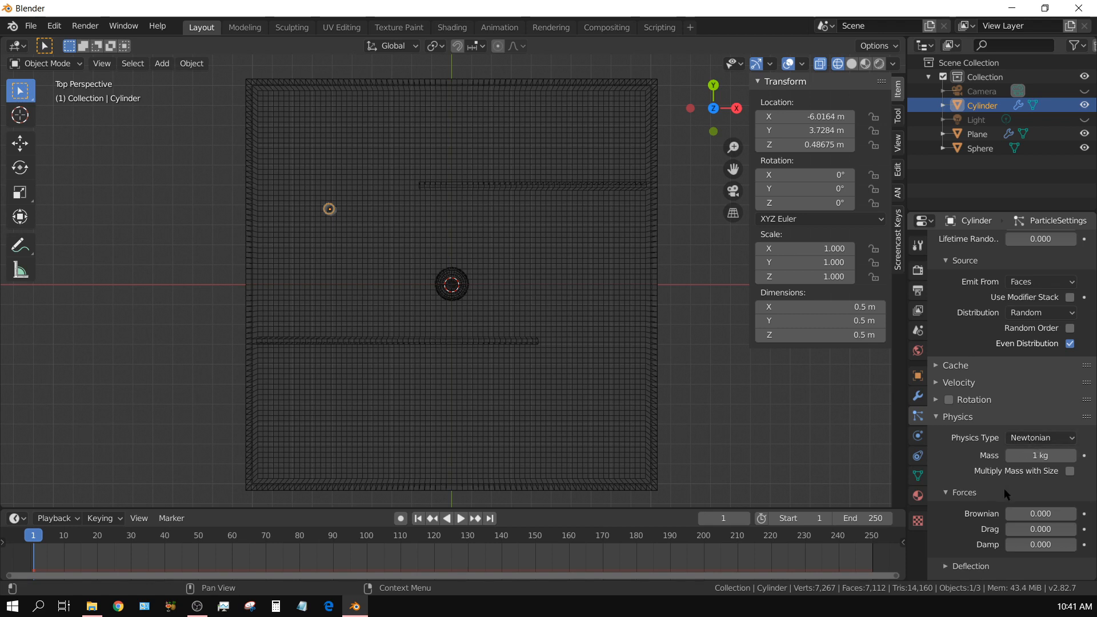
pyautogui.scroll(-4, 979, 507)
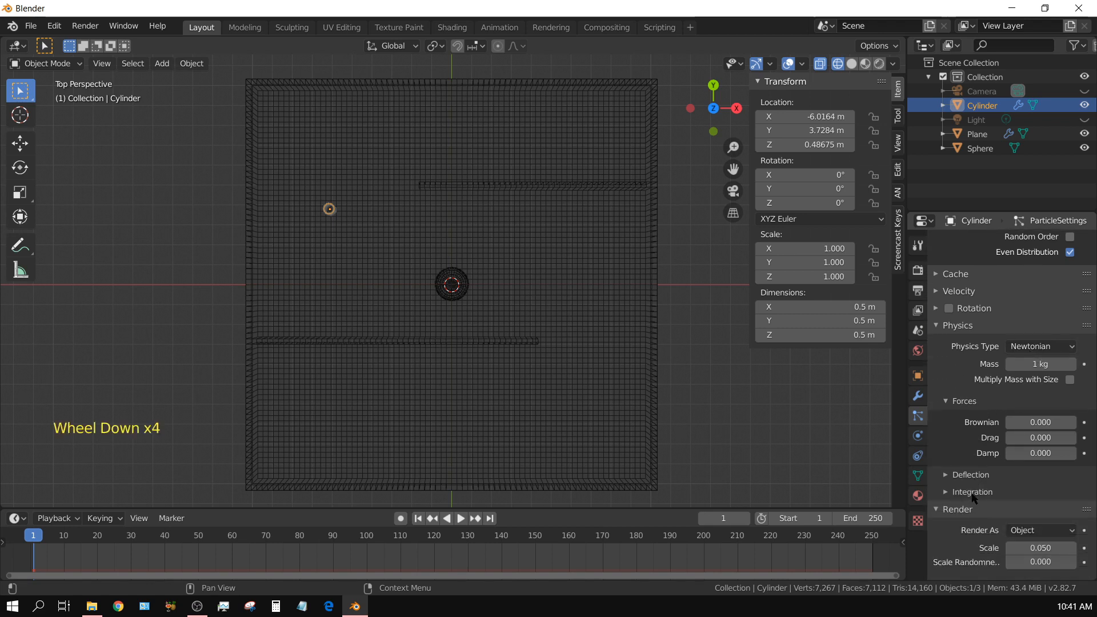
pyautogui.click(948, 478)
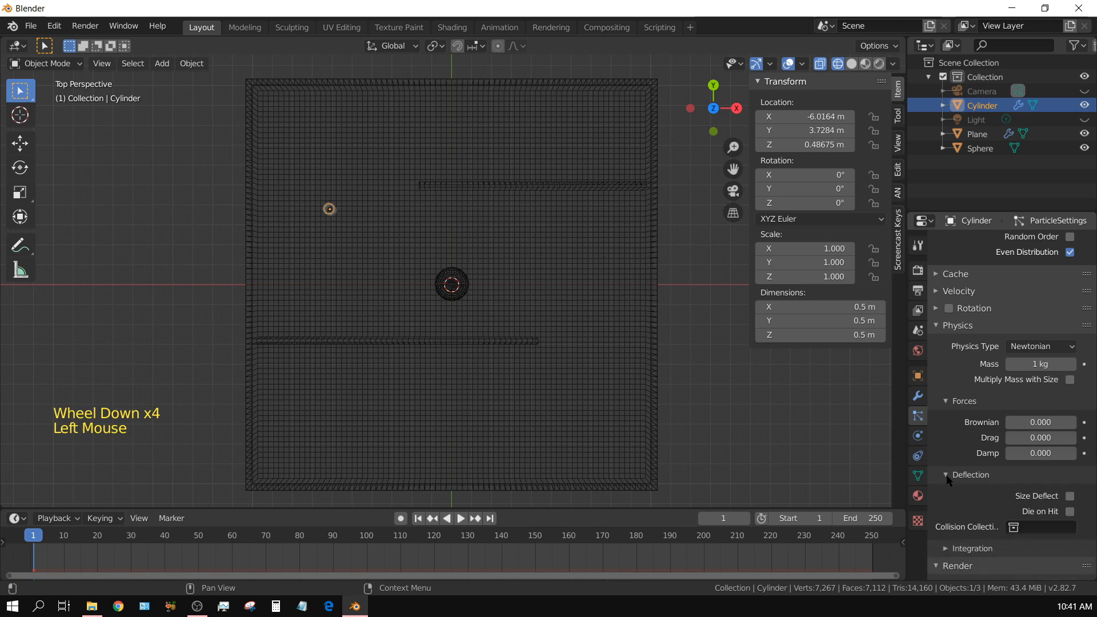
pyautogui.click(1070, 496)
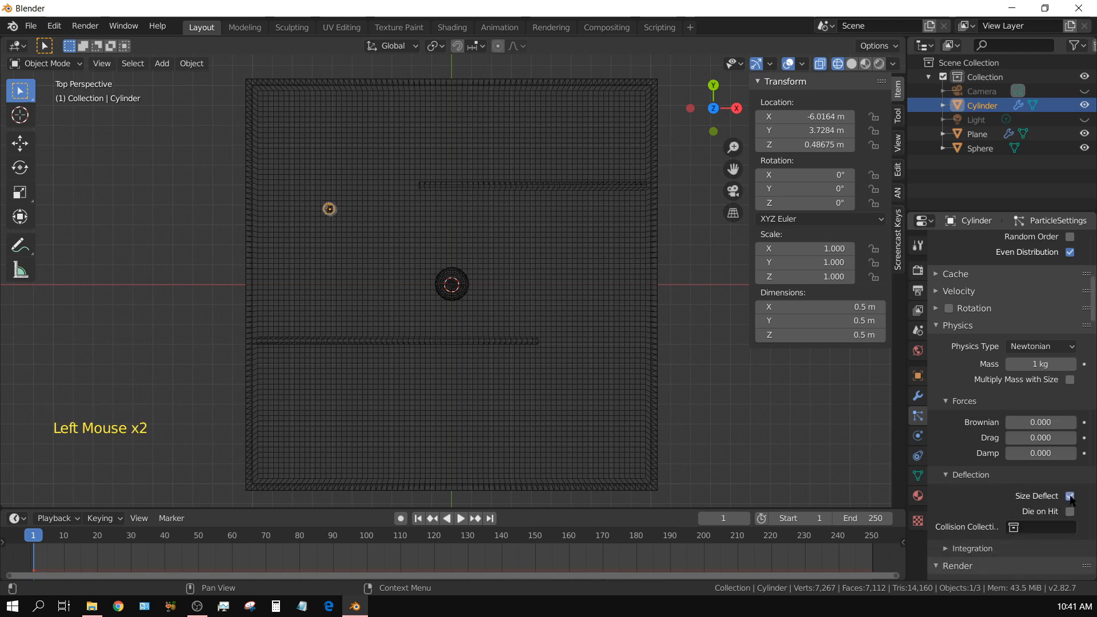
# Collapse the Molecular Script settings and set the particles' gravity field weight to 0
pyautogui.scroll(-2, 1023, 537)
pyautogui.scroll(-3, 1023, 537)
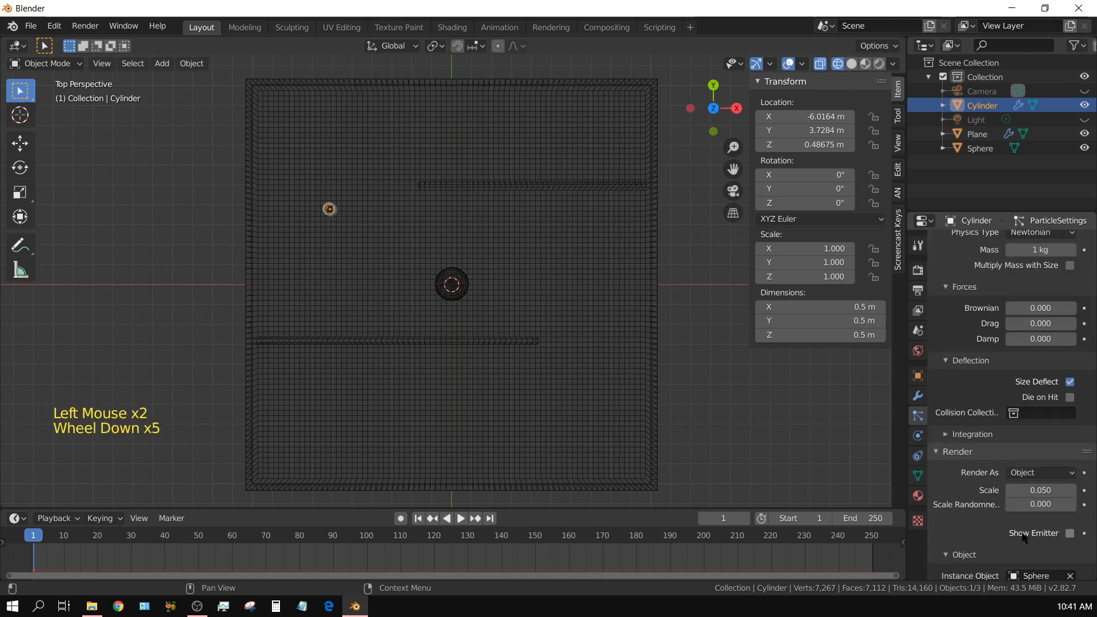
pyautogui.scroll(-10, 1023, 537)
pyautogui.scroll(1, 1023, 537)
pyautogui.scroll(-2, 1023, 537)
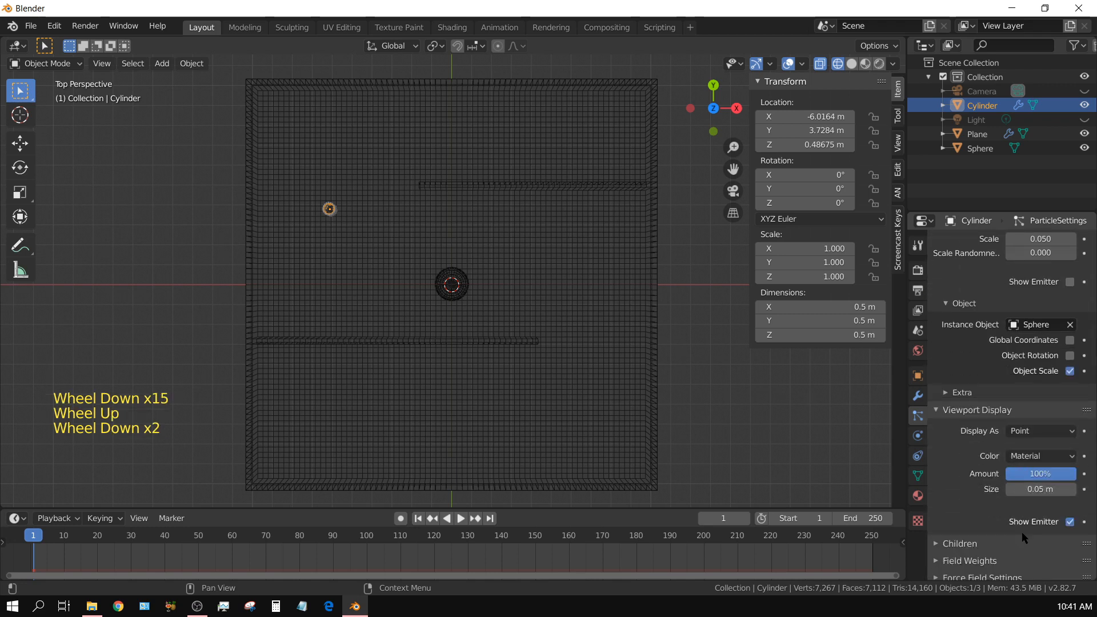
pyautogui.scroll(-9, 1022, 536)
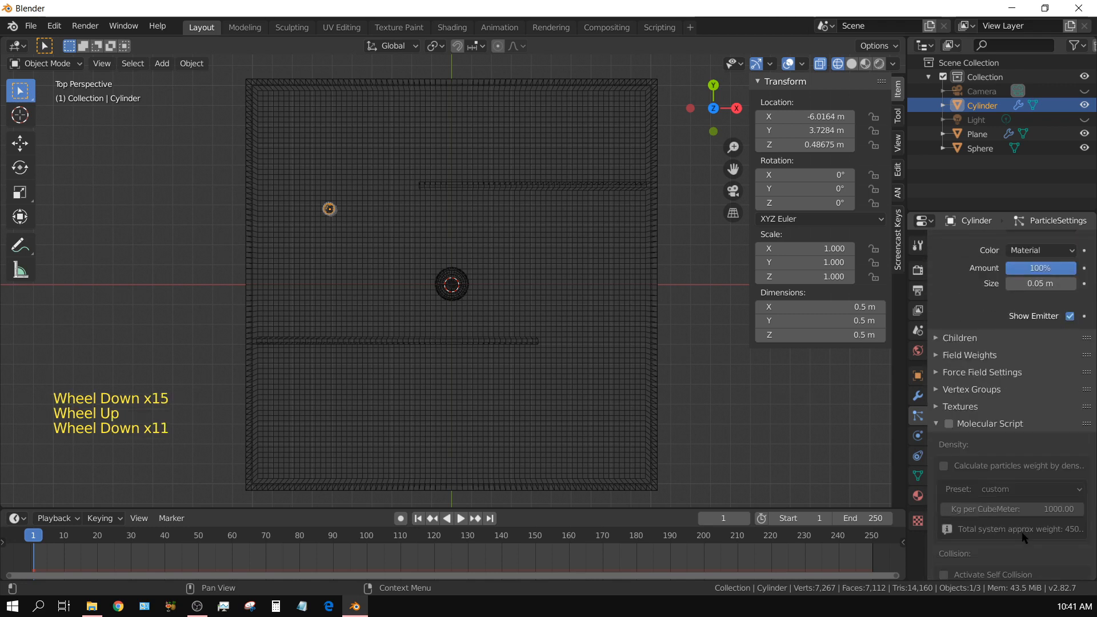
pyautogui.click(936, 423)
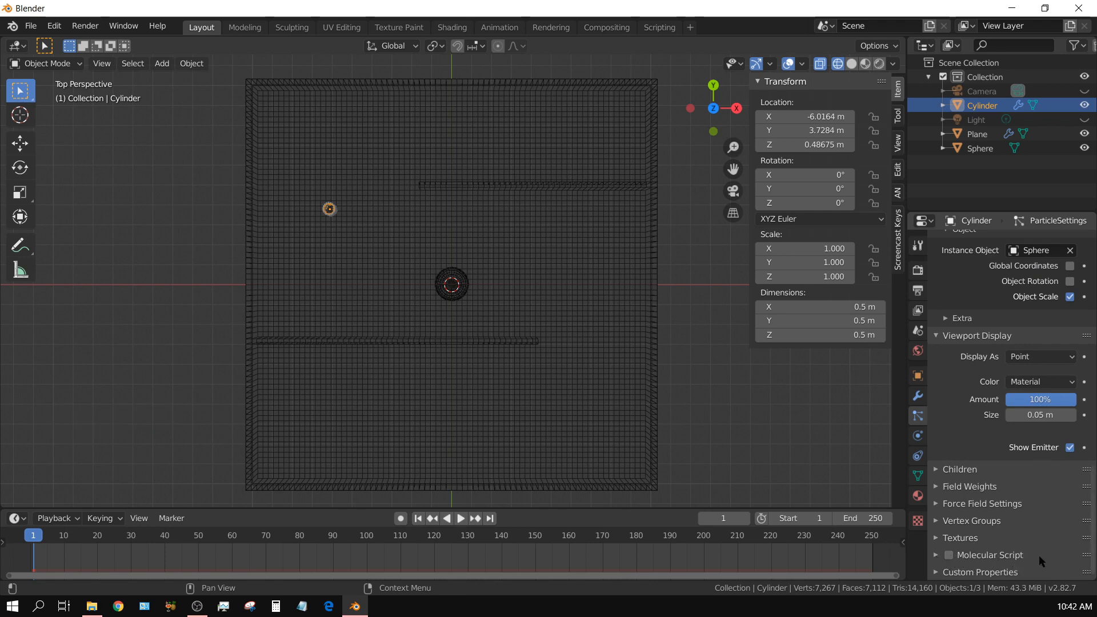
pyautogui.click(937, 488)
pyautogui.scroll(-4, 946, 502)
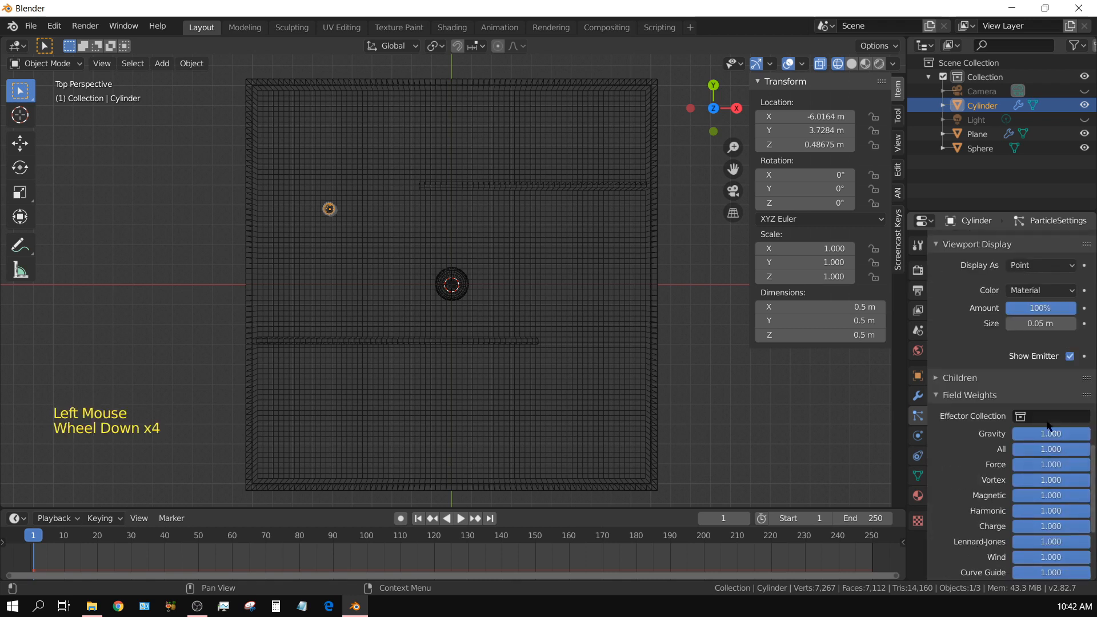
pyautogui.moveTo(1040, 436)
pyautogui.mouseDown()
pyautogui.moveTo(1017, 435)
pyautogui.moveTo(1041, 435)
pyautogui.mouseUp()
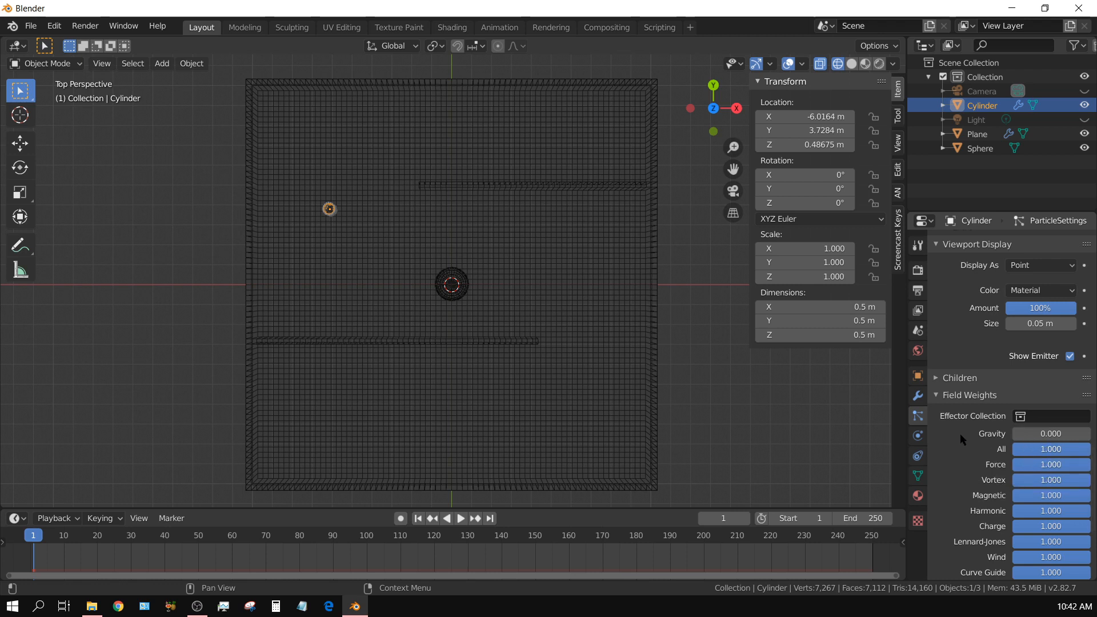
# Review the cylinder's particle settings and the plane's collision physics settings, ending with the cylinder selected
pyautogui.scroll(6, 1039, 445)
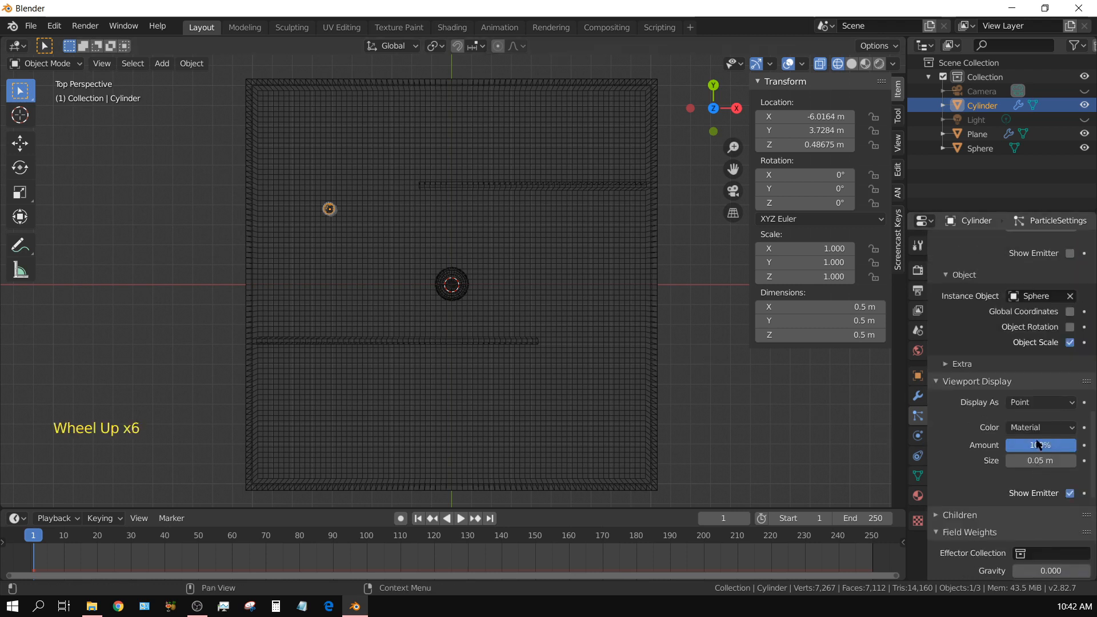
pyautogui.scroll(10, 1039, 445)
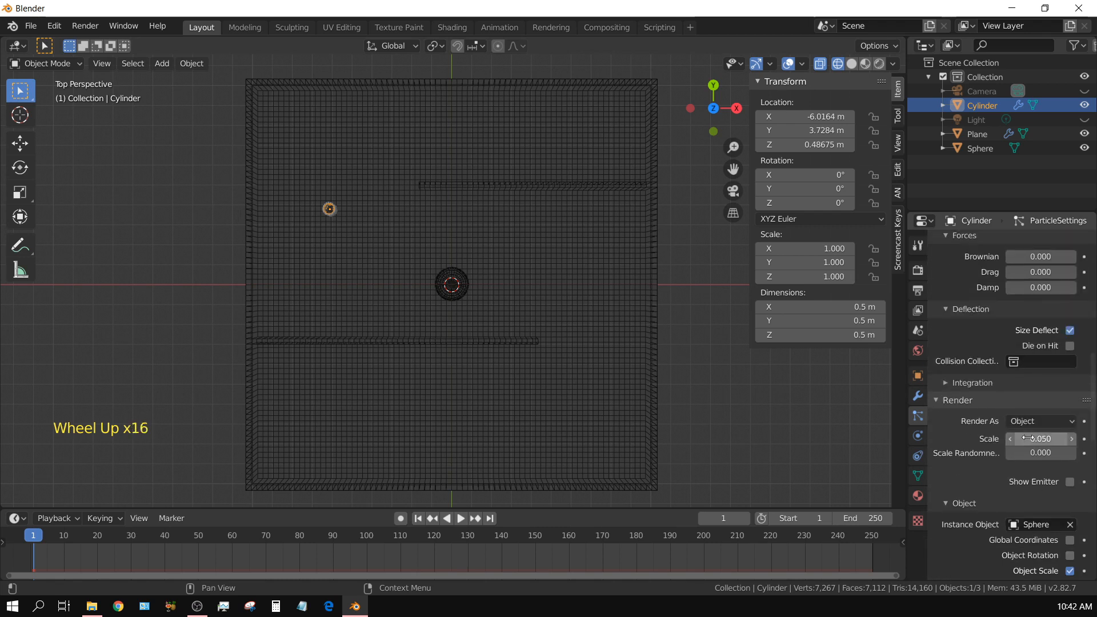
pyautogui.scroll(5, 1027, 439)
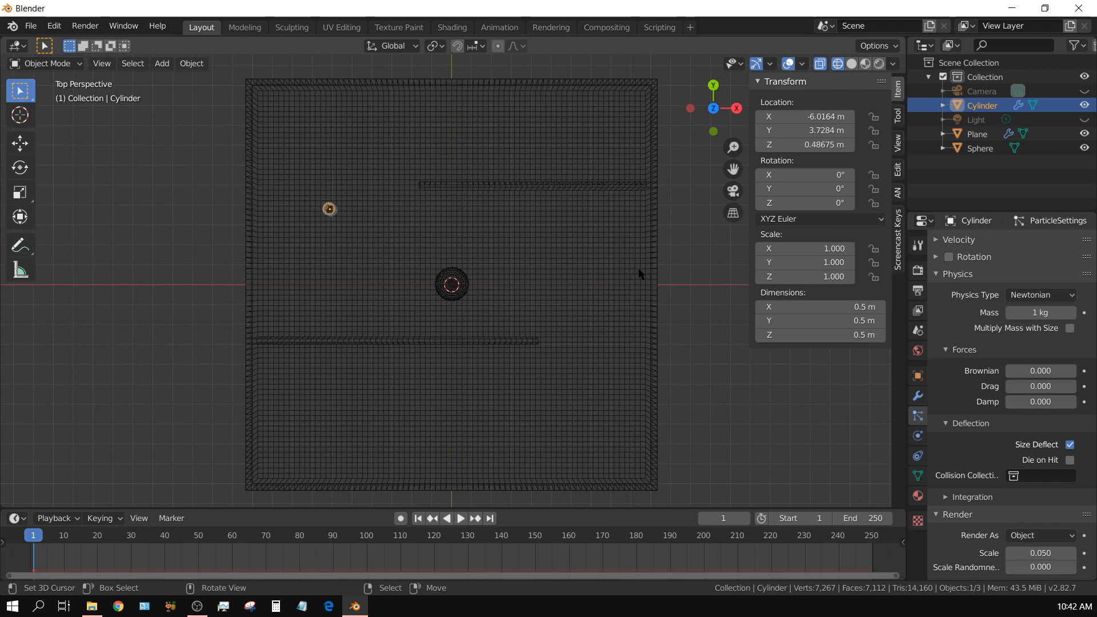
pyautogui.rightClick(655, 273)
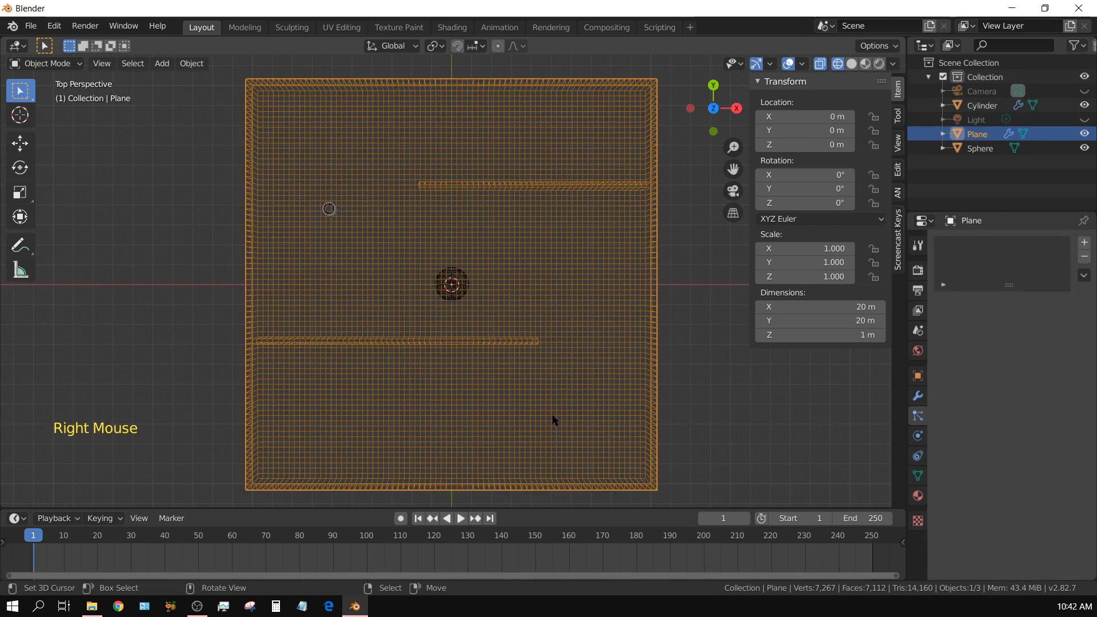
pyautogui.click(918, 436)
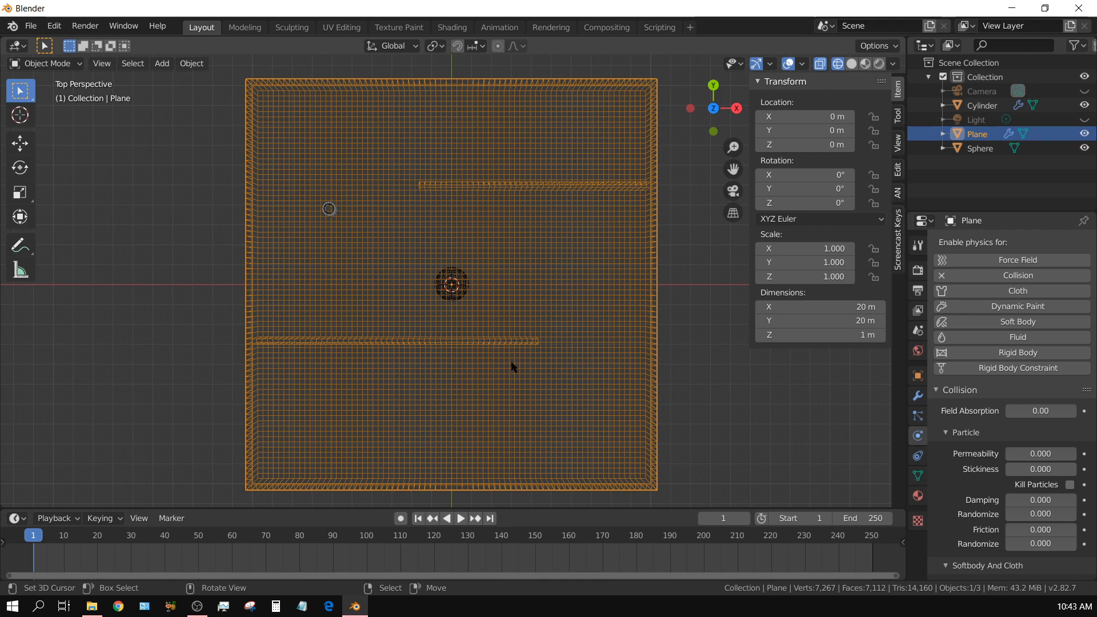
pyautogui.click(992, 107)
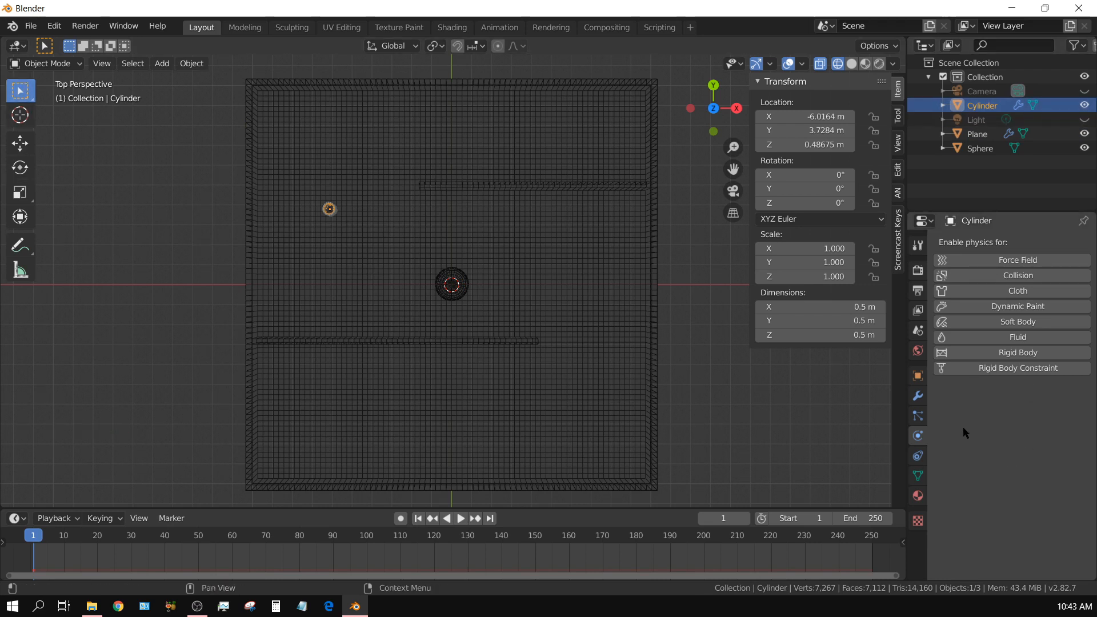
# Start saving the scene as a new file in the folder F:\Blender Projects & Data\Current Project
pyautogui.click(31, 27)
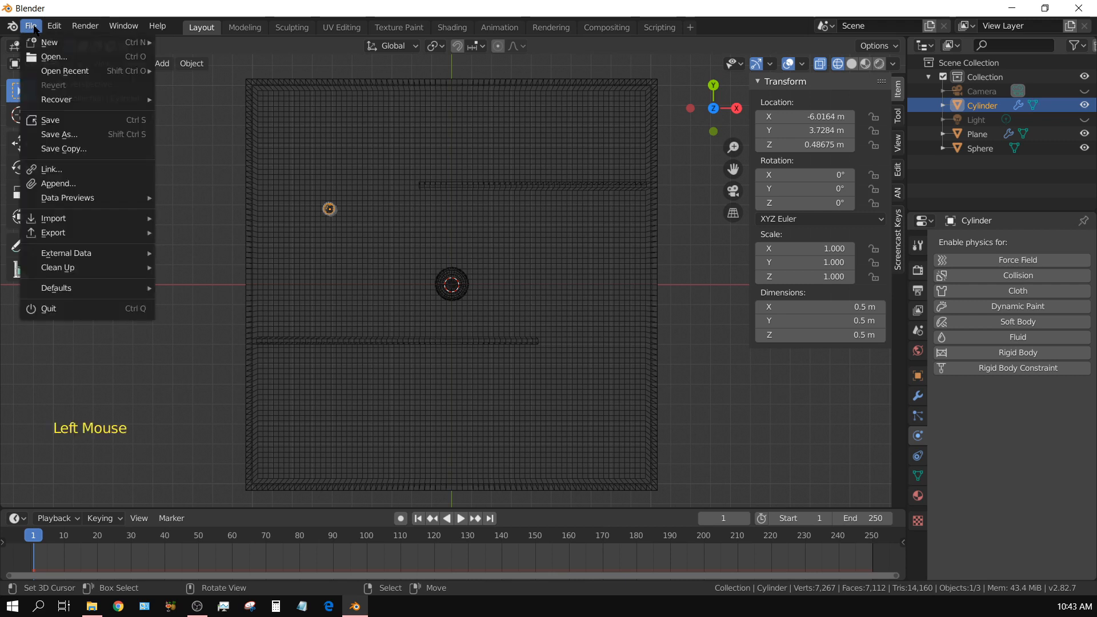
pyautogui.click(78, 135)
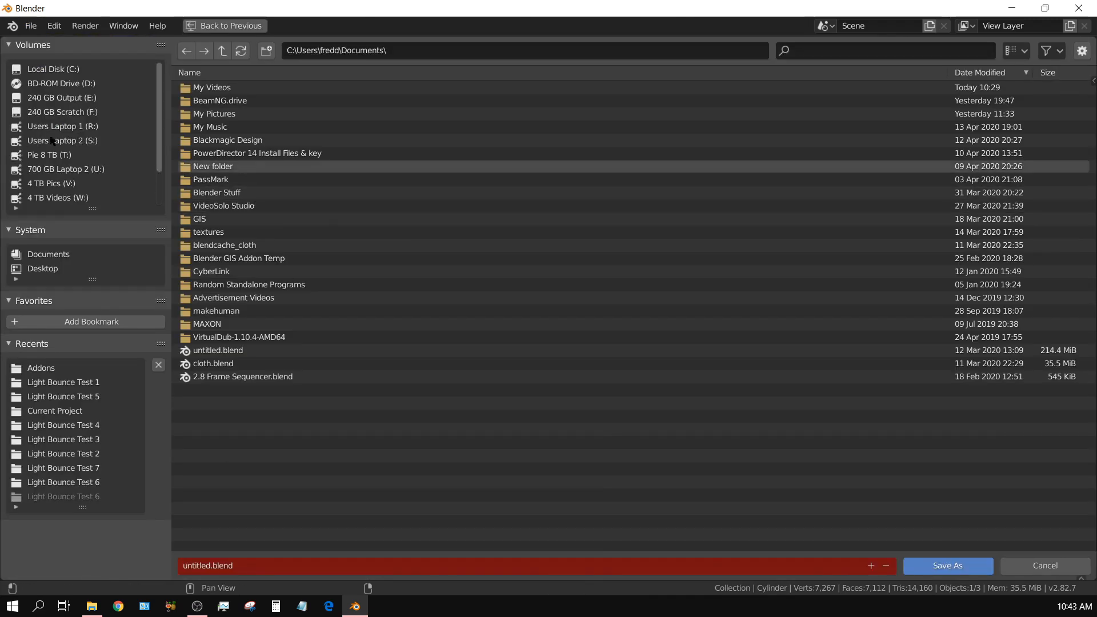
pyautogui.click(60, 112)
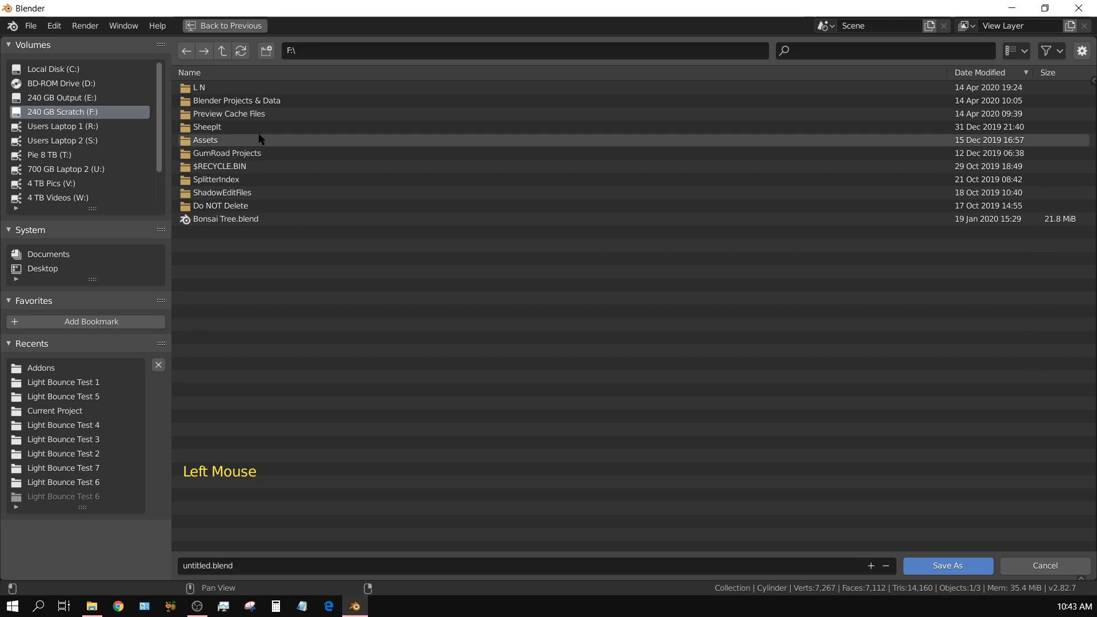
pyautogui.click(225, 101)
pyautogui.click(225, 101)
pyautogui.doubleClick(226, 101)
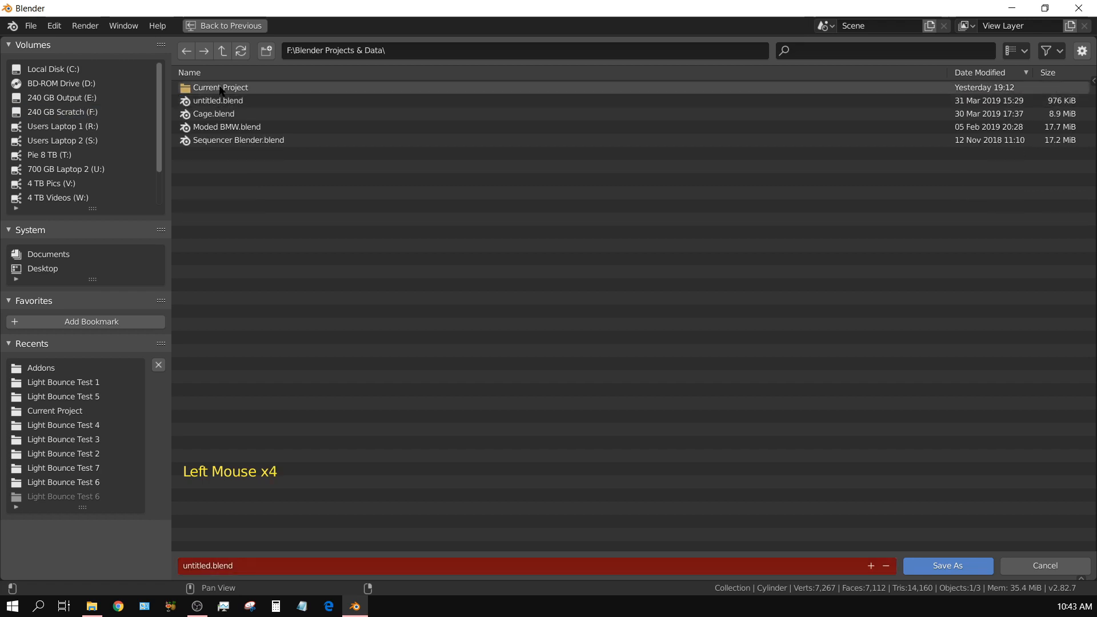
pyautogui.click(220, 88)
pyautogui.doubleClick(221, 88)
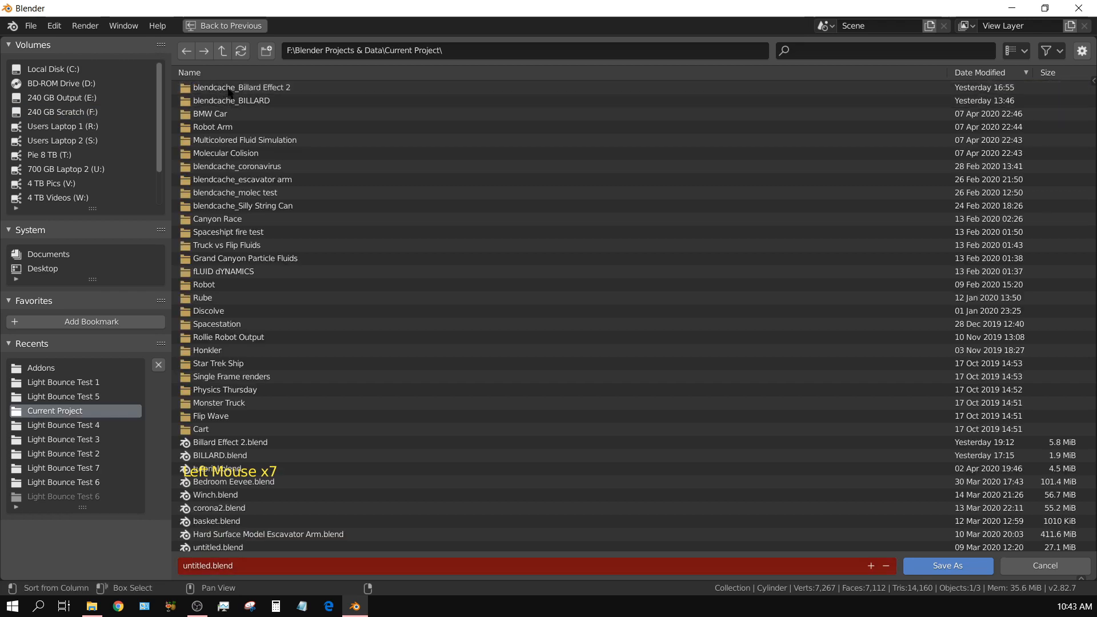
# Name the file to save tutoriol.blend
pyautogui.click(242, 566)
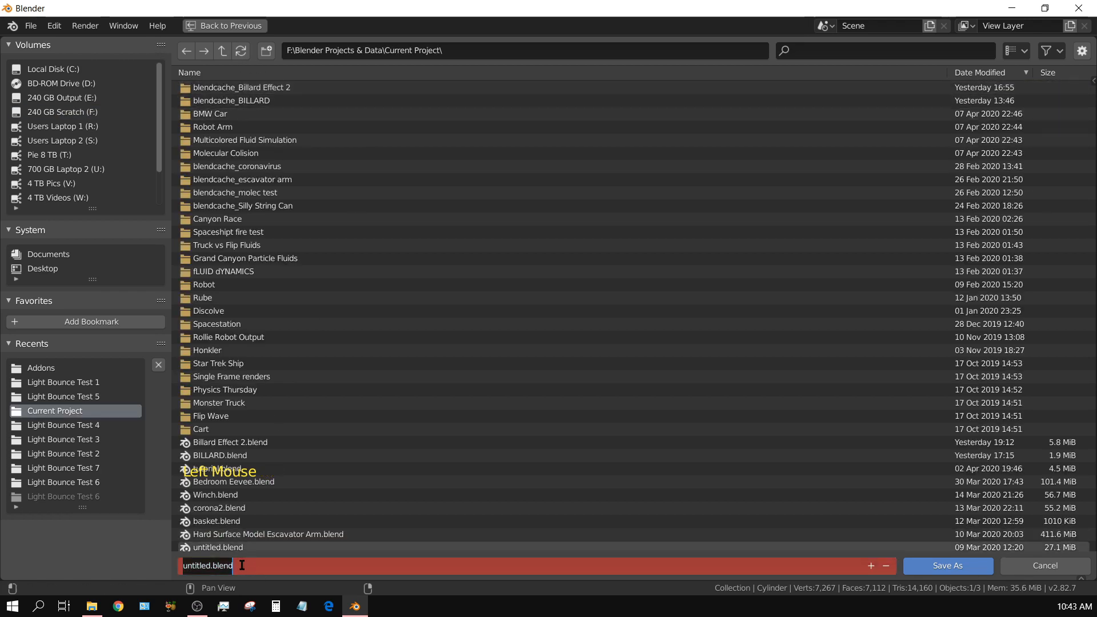
pyautogui.write('tut')
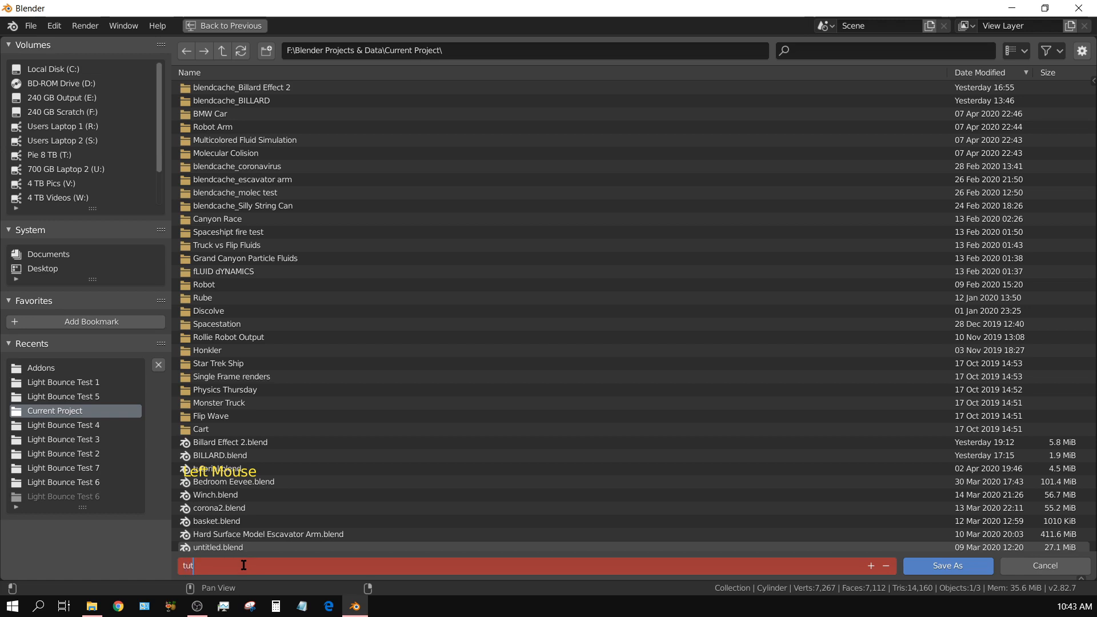
pyautogui.write('ot')
pyautogui.press('Return')
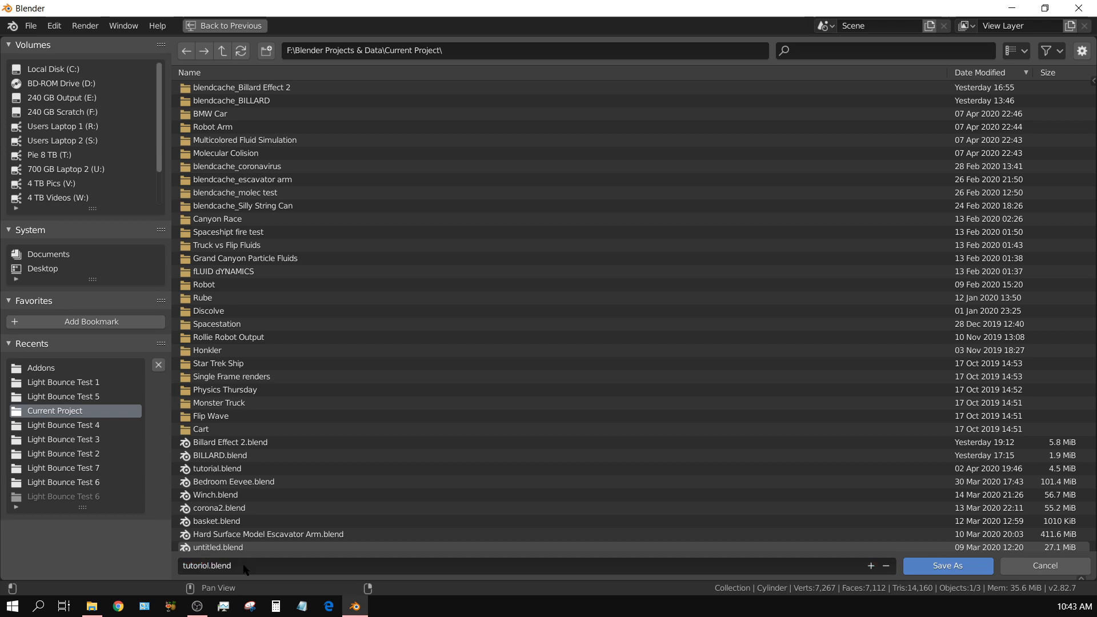
# Save the scene as tutoriol.blend in the Current Project folder
pyautogui.click(955, 572)
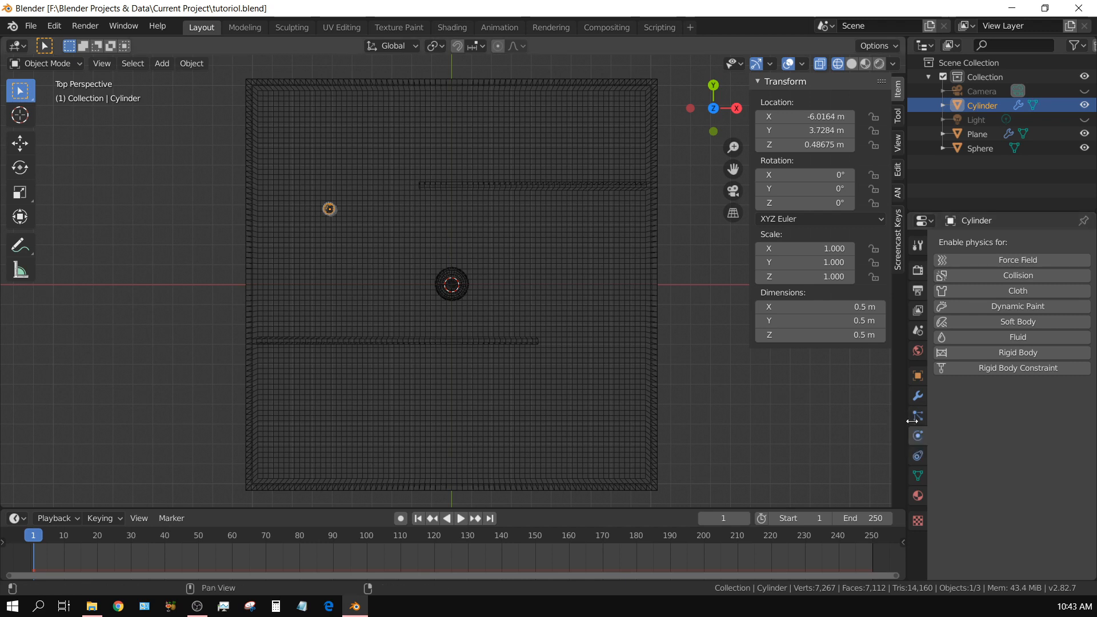
# Enable Disk Cache in the cylinder's particle cache settings and save the file again
pyautogui.click(919, 420)
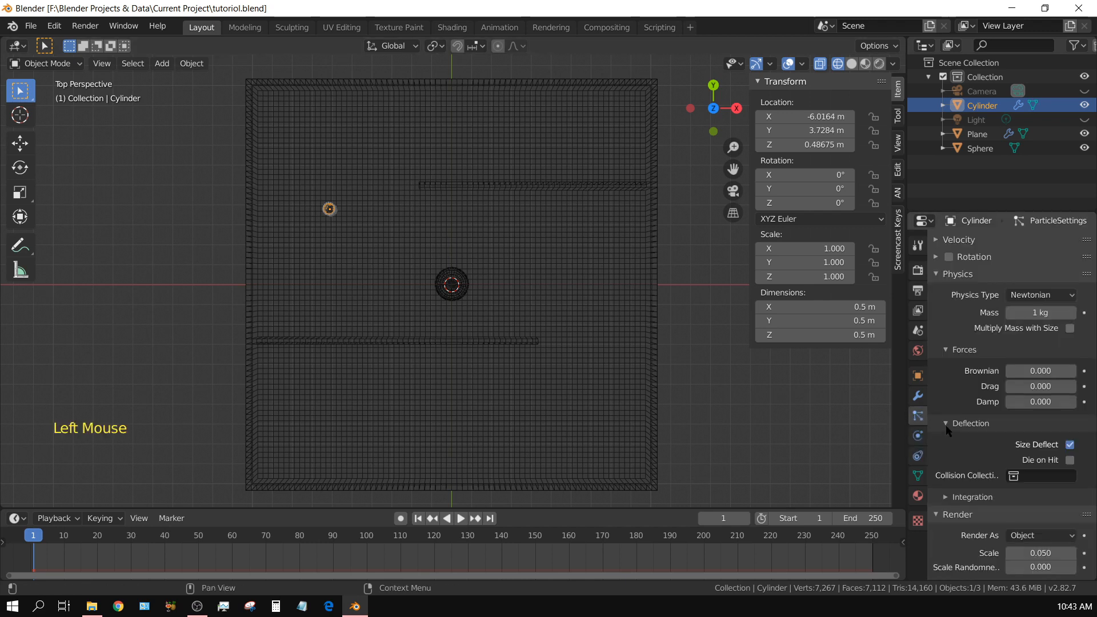
pyautogui.scroll(-8, 978, 495)
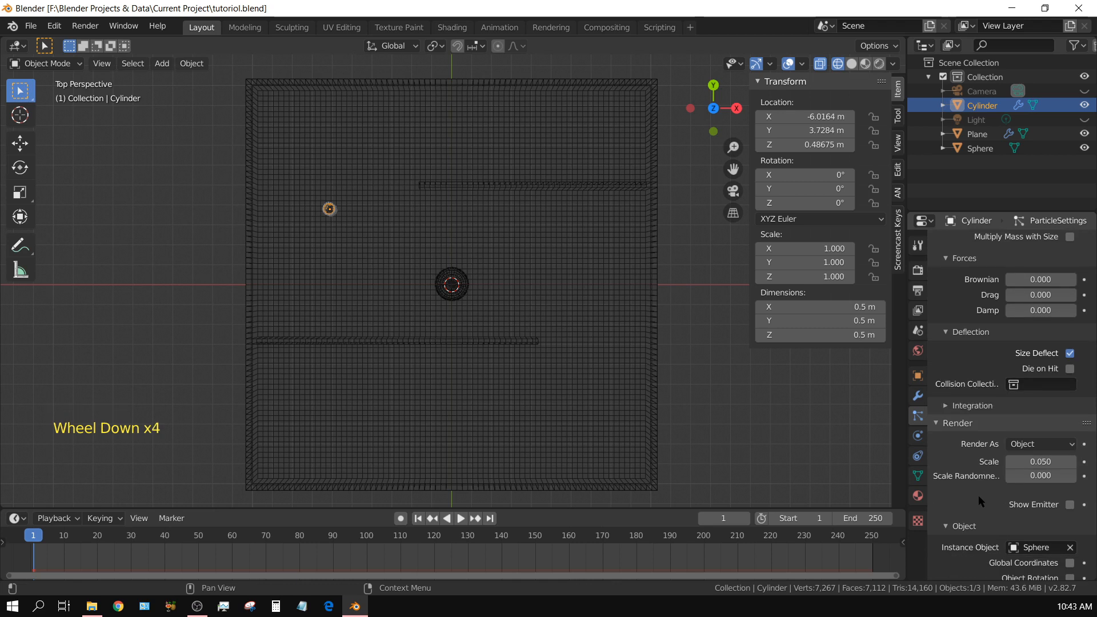
pyautogui.scroll(-5, 979, 496)
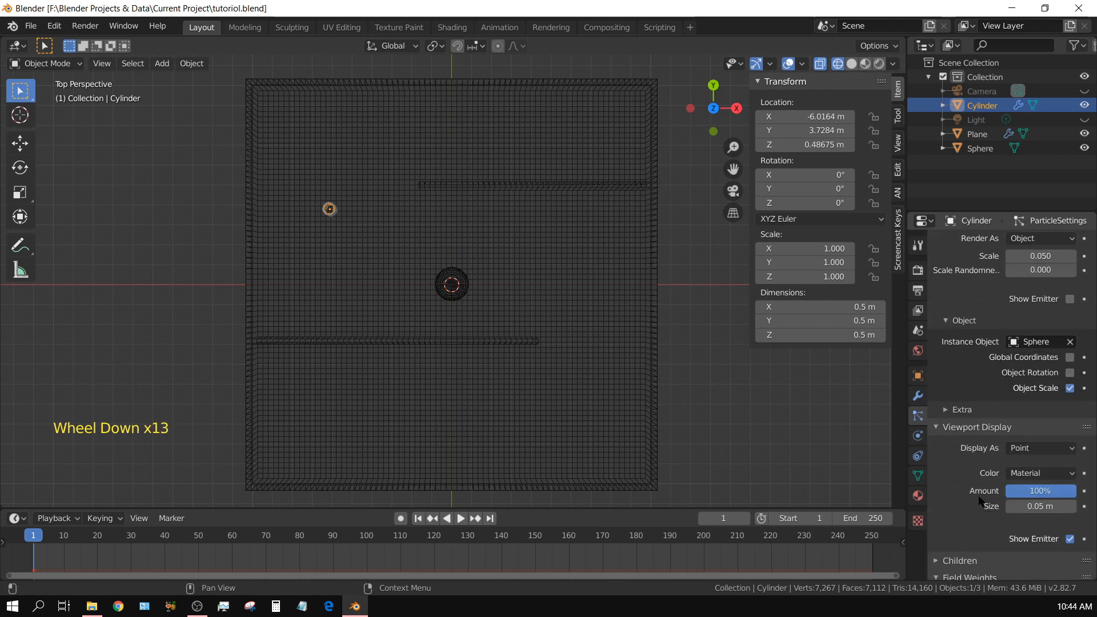
pyautogui.scroll(12, 996, 434)
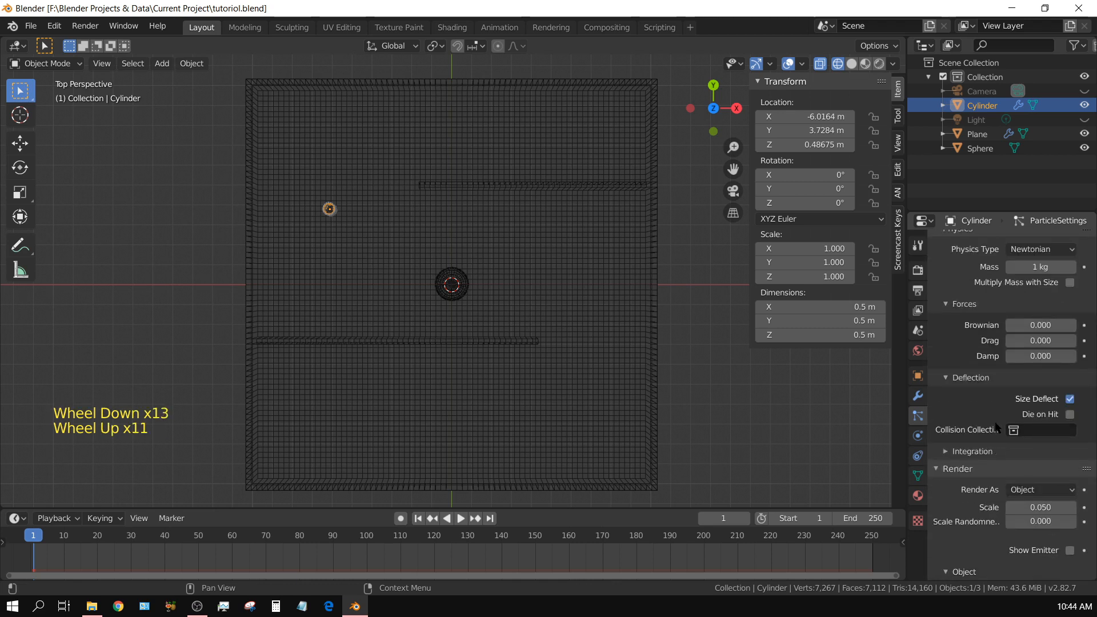
pyautogui.scroll(8, 994, 423)
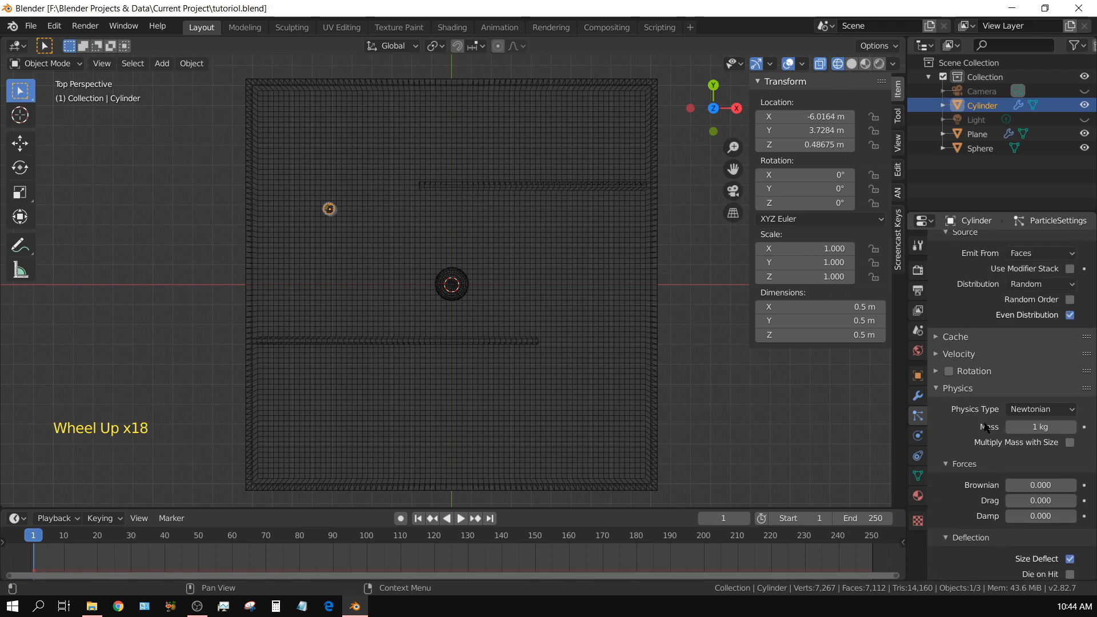
pyautogui.click(936, 383)
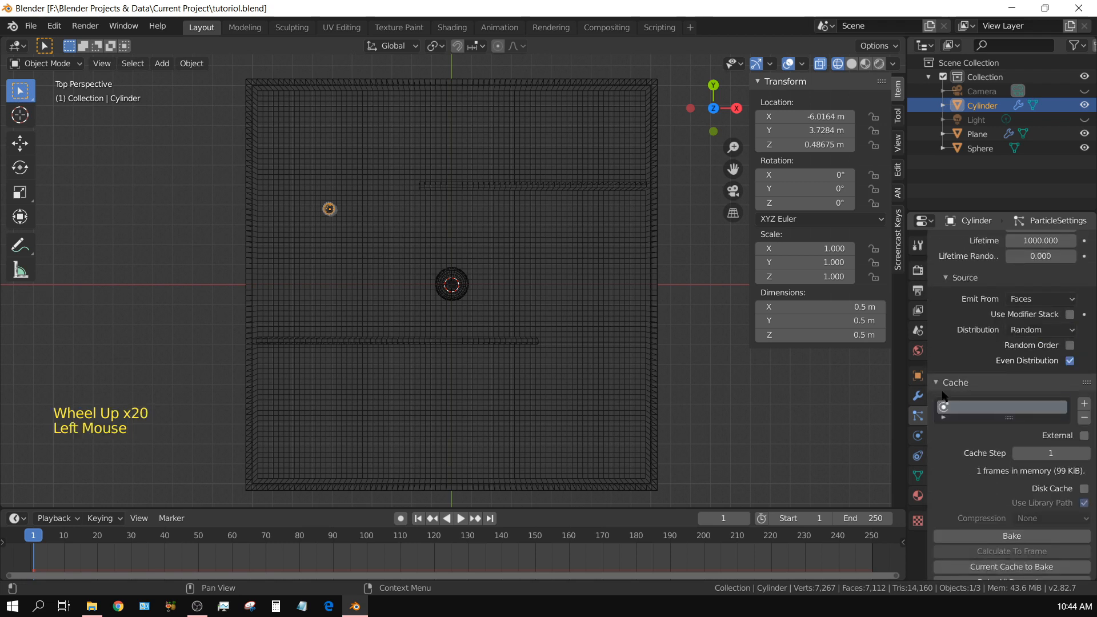
pyautogui.click(1084, 490)
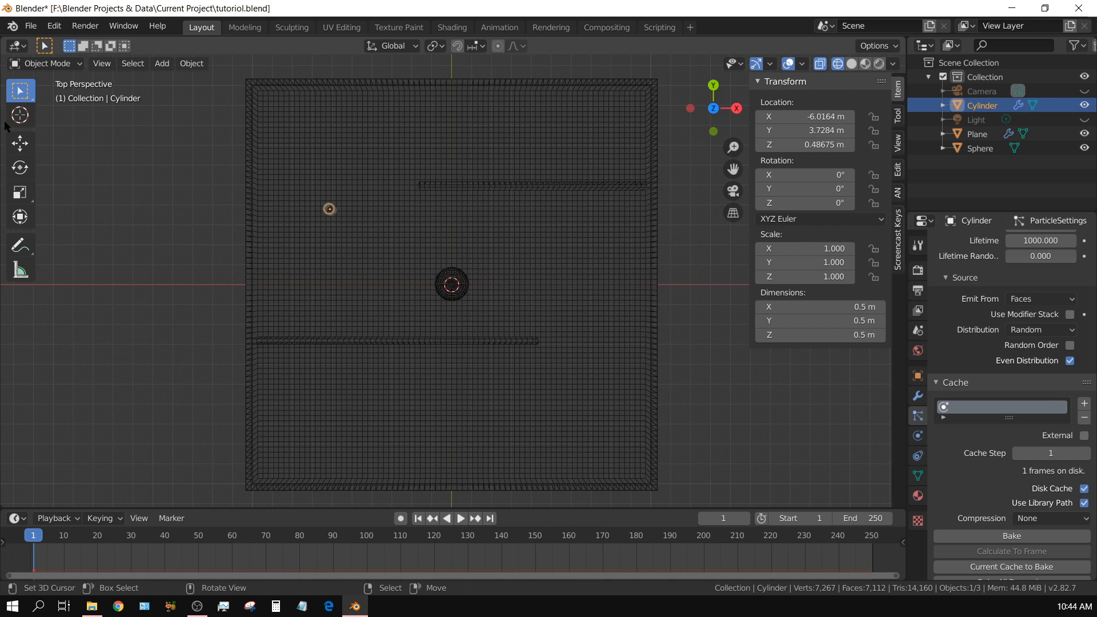
pyautogui.click(31, 26)
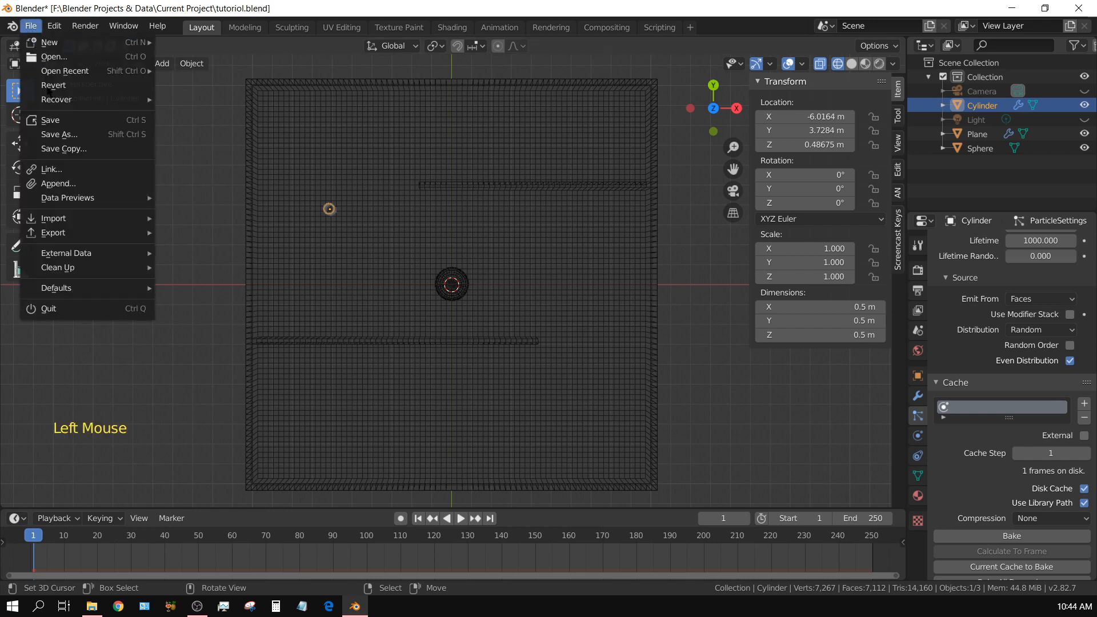
pyautogui.click(57, 121)
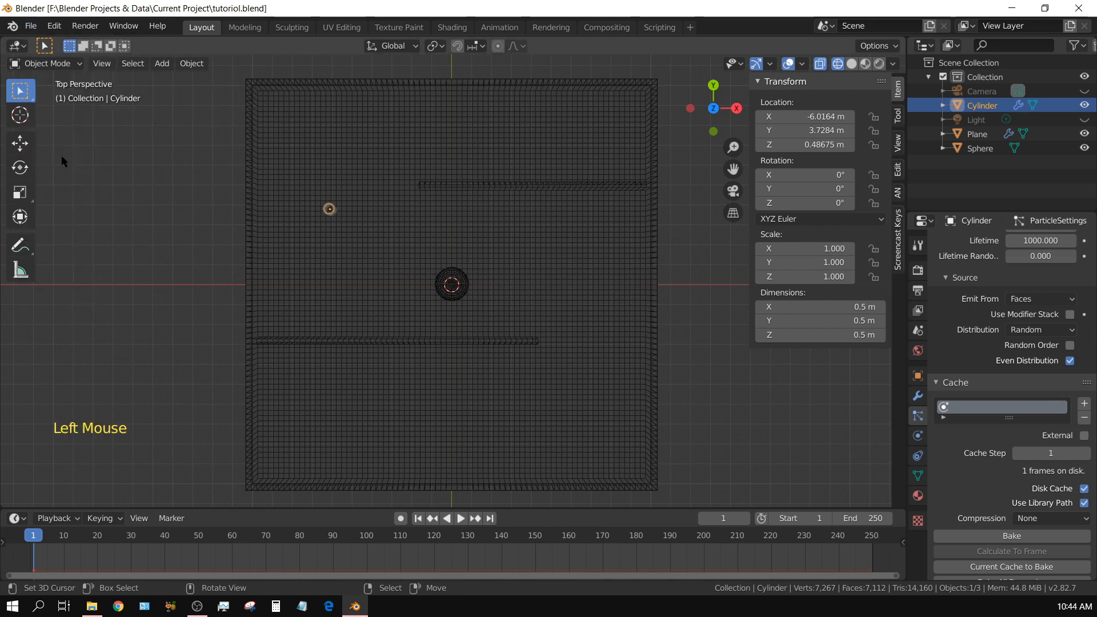
# Play the simulation and examine how the particles leave the cylinder emitter and hit the walls
pyautogui.click(461, 518)
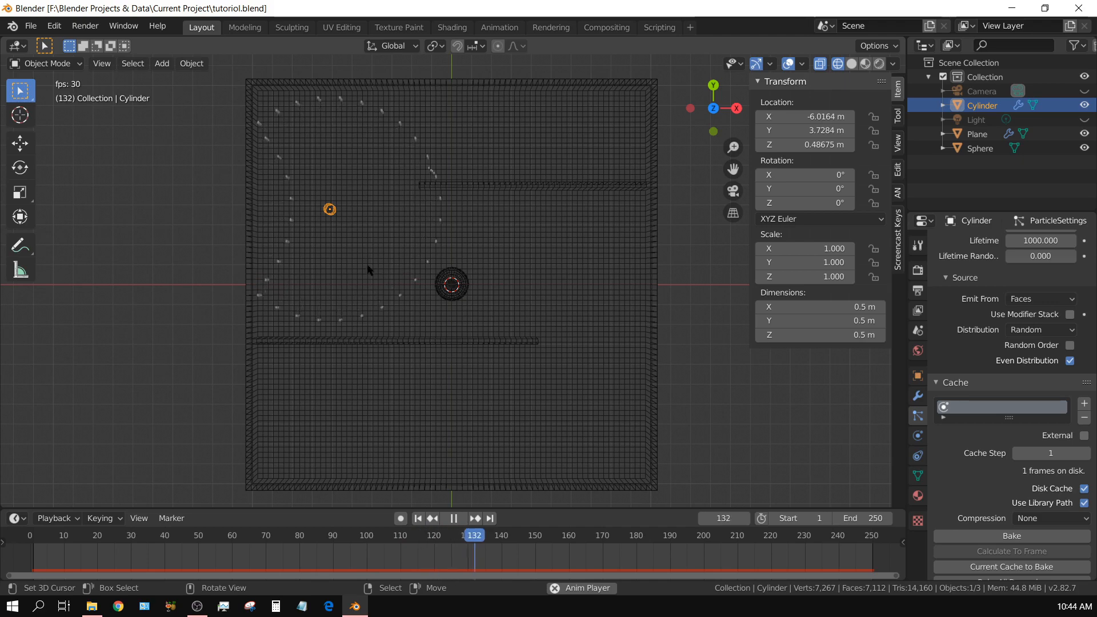
pyautogui.scroll(1, 356, 282)
pyautogui.scroll(3, 290, 238)
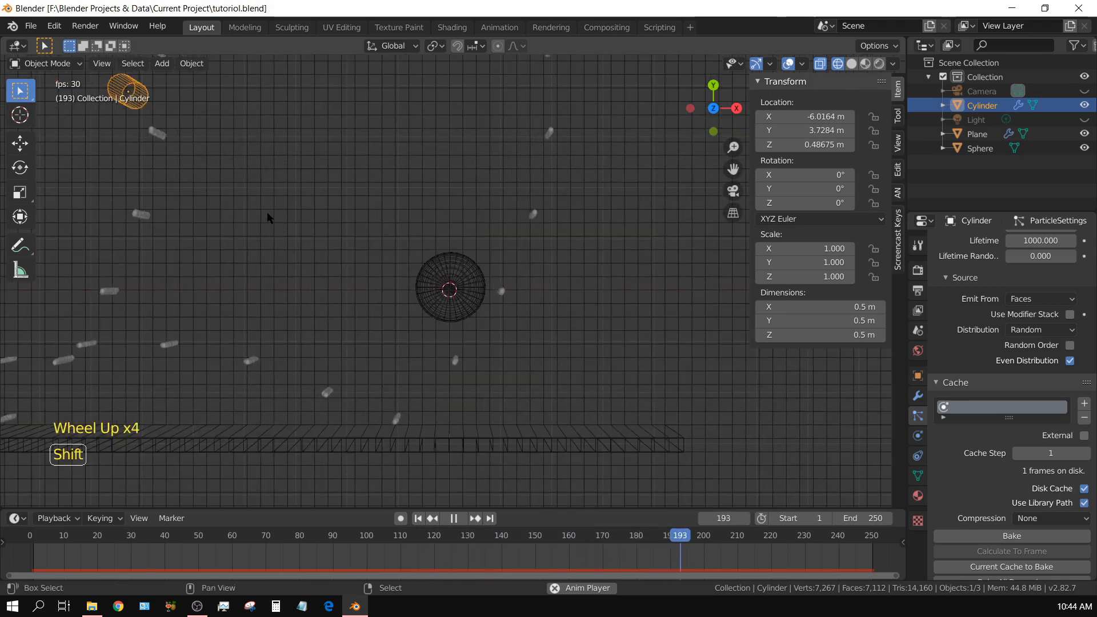
pyautogui.keyDown('shift'); pyautogui.moveTo(269, 216); pyautogui.dragTo(446, 328, button='middle'); pyautogui.keyUp('shift')
pyautogui.scroll(1, 424, 322)
pyautogui.keyDown('shift'); pyautogui.moveTo(225, 257); pyautogui.dragTo(330, 262, button='middle'); pyautogui.keyUp('shift')
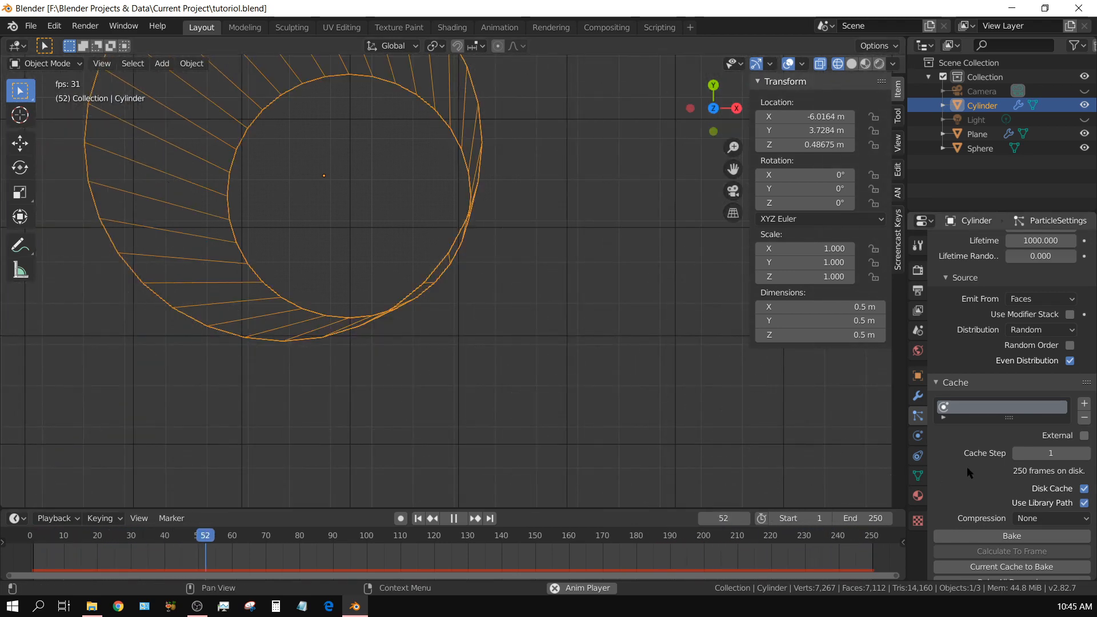
# Review the cylinder's emission and cache settings and expand its particle Velocity settings
pyautogui.scroll(11, 945, 419)
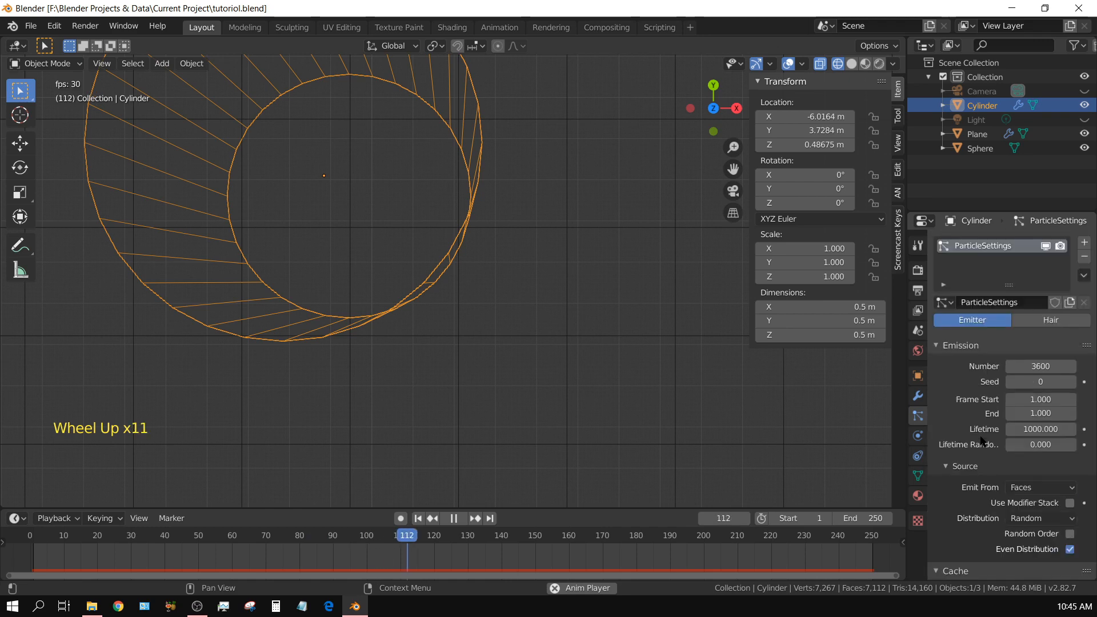
pyautogui.scroll(-10, 979, 436)
pyautogui.scroll(-10, 979, 437)
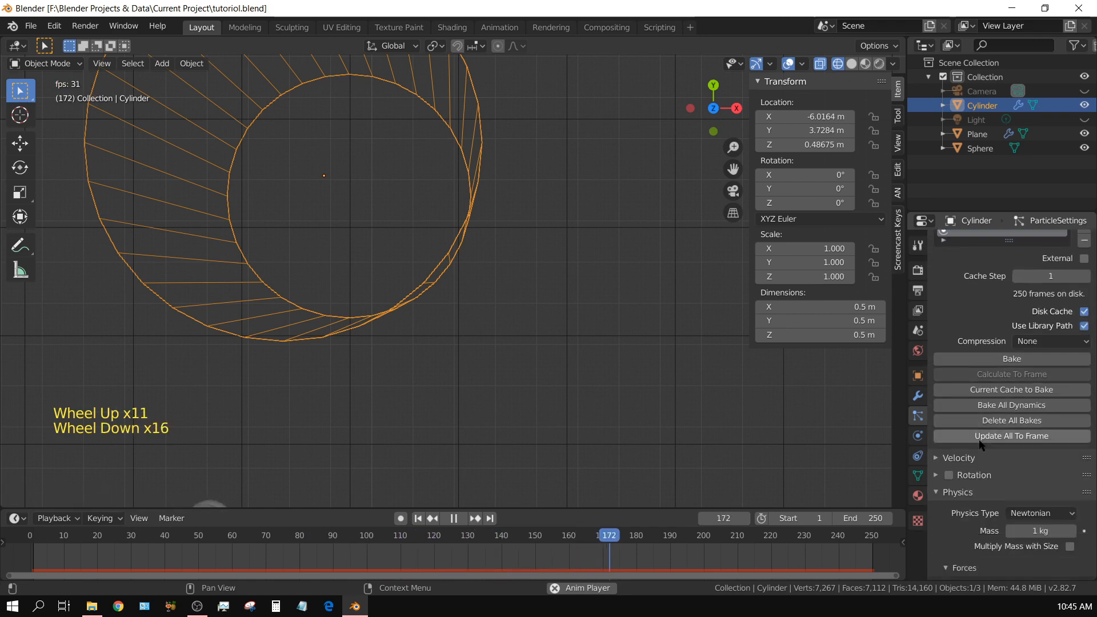
pyautogui.click(939, 373)
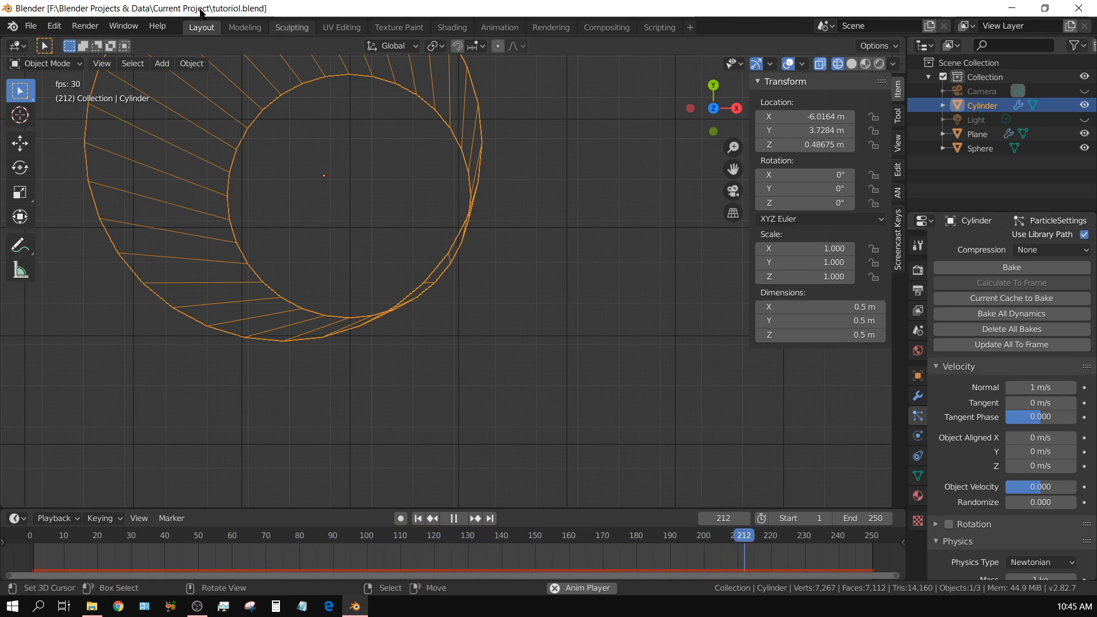
# Stop the playback and return the timeline to frame 1
pyautogui.scroll(-5, 511, 406)
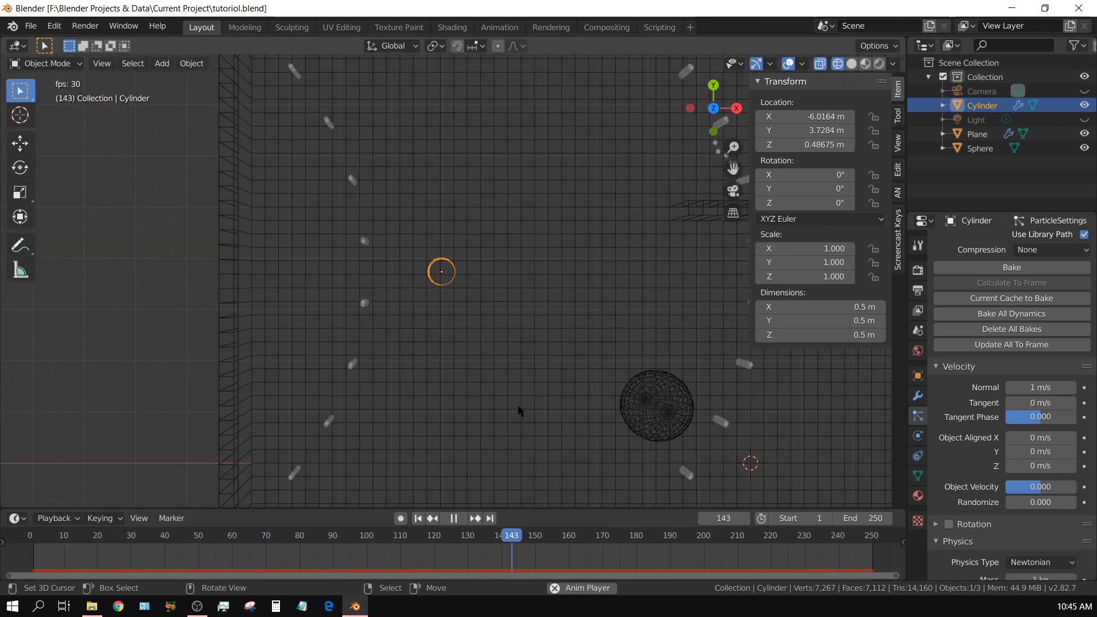
pyautogui.click(454, 518)
pyautogui.click(418, 518)
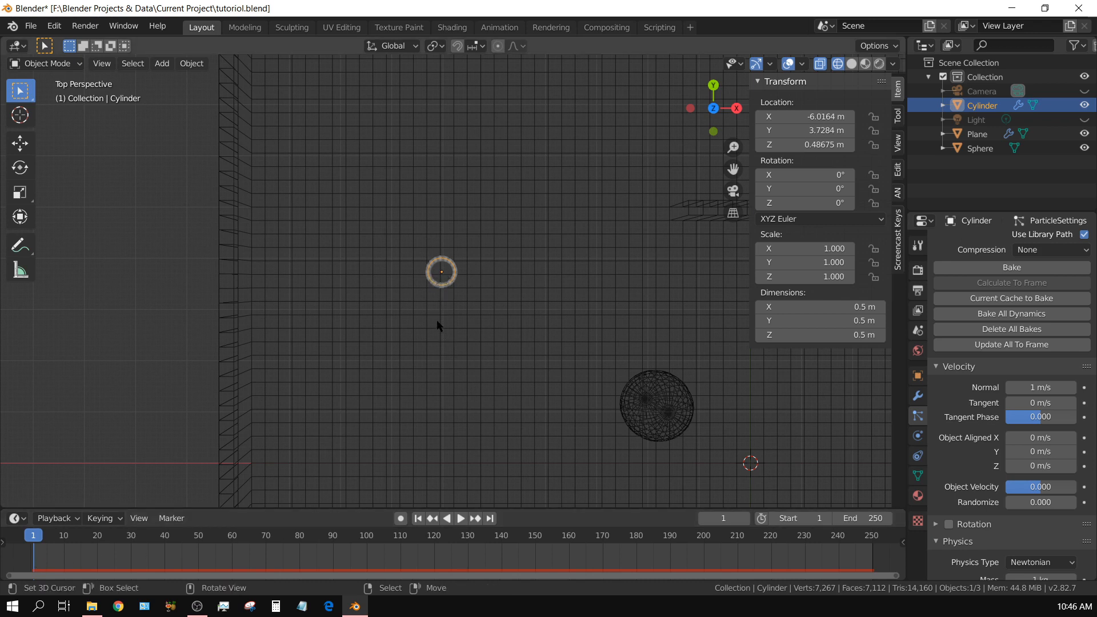
# Snap the 3D cursor to the selected cylinder
pyautogui.press('shift')
pyautogui.hotkey('shift', 's')
pyautogui.hotkey('shift', 's')
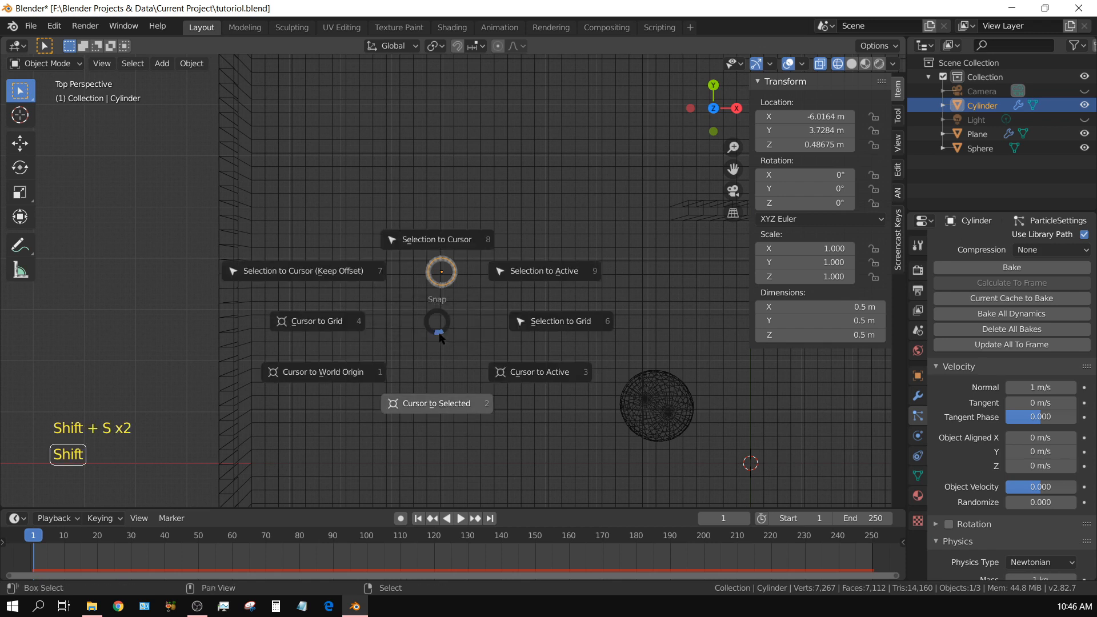
pyautogui.click(446, 407)
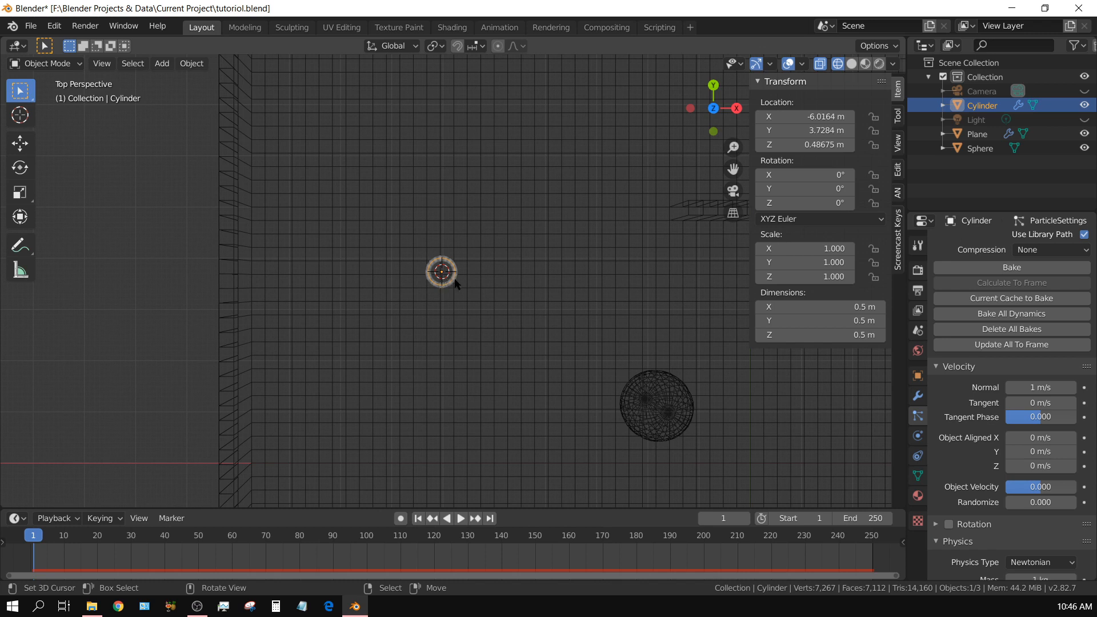
# Delete the cylinder emitter and add a new mesh cylinder at the 3D cursor
pyautogui.press('Delete')
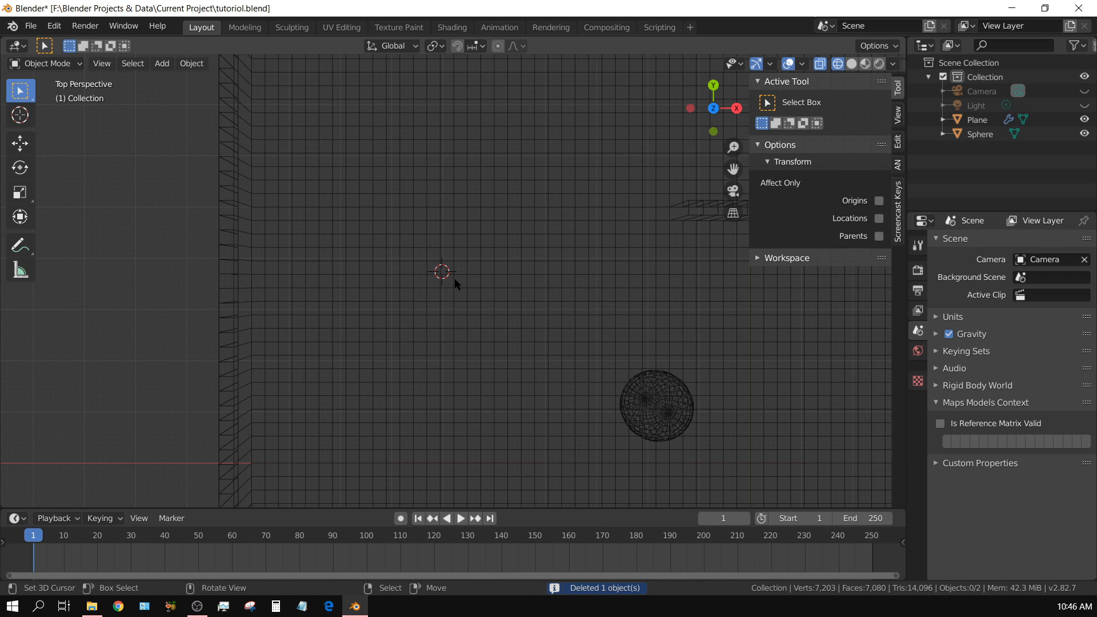
pyautogui.click(158, 67)
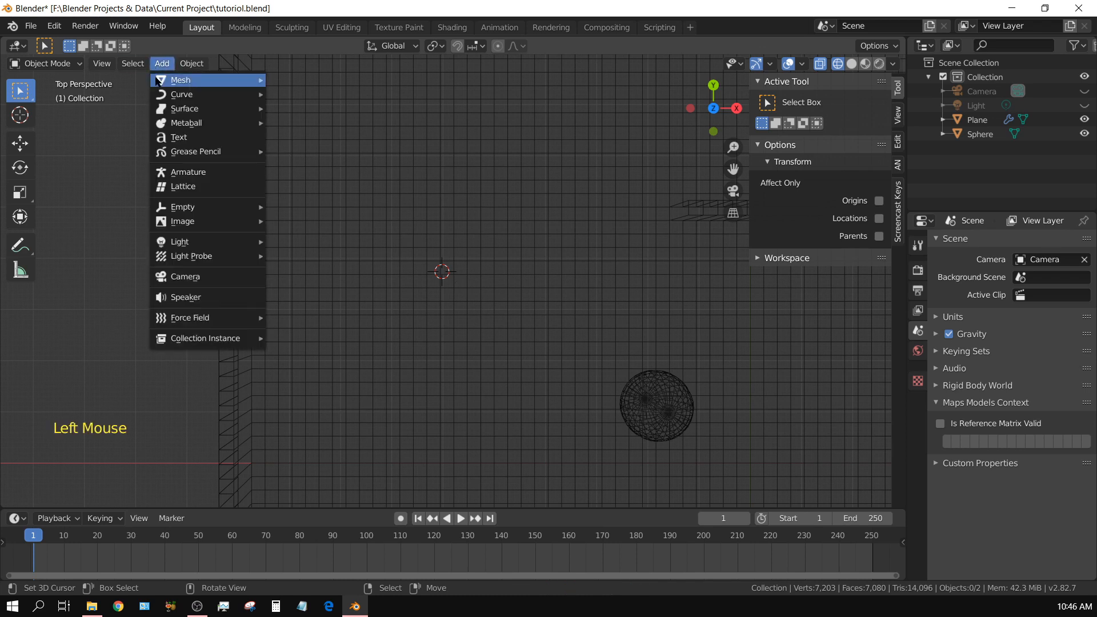
pyautogui.moveTo(172, 83)
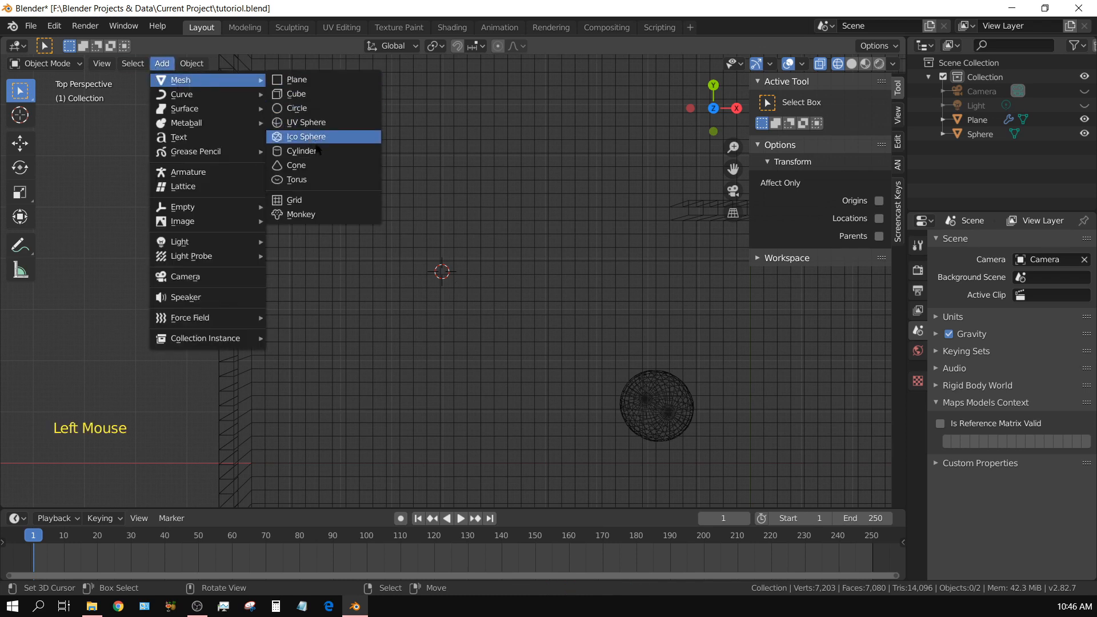
pyautogui.click(299, 151)
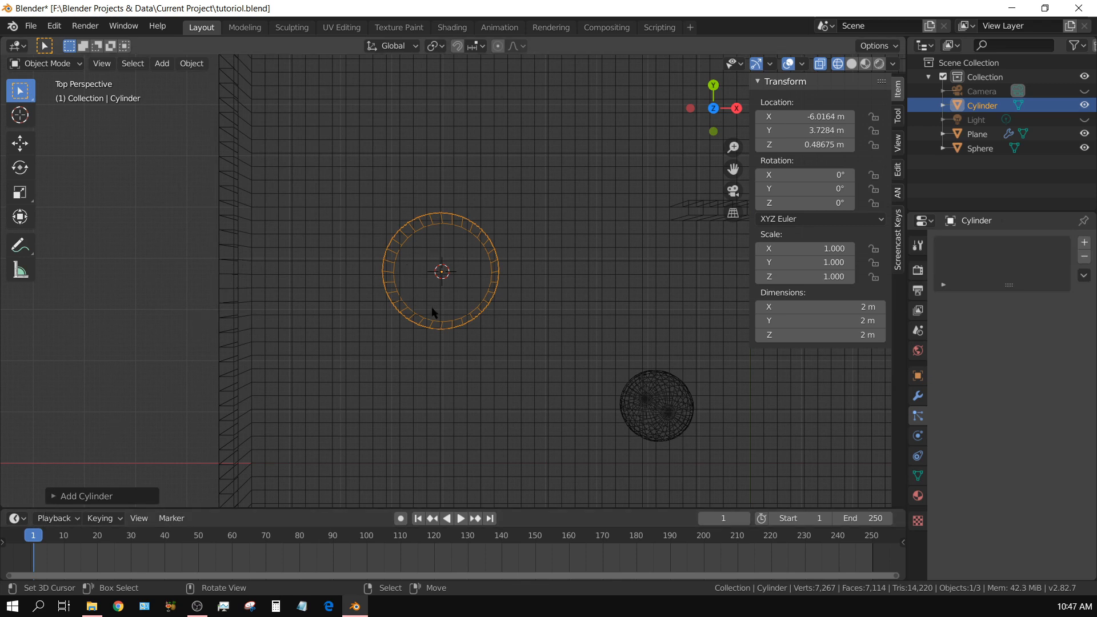
# Set the new cylinder's vertices to 3600 and collapse its creation settings
pyautogui.click(52, 497)
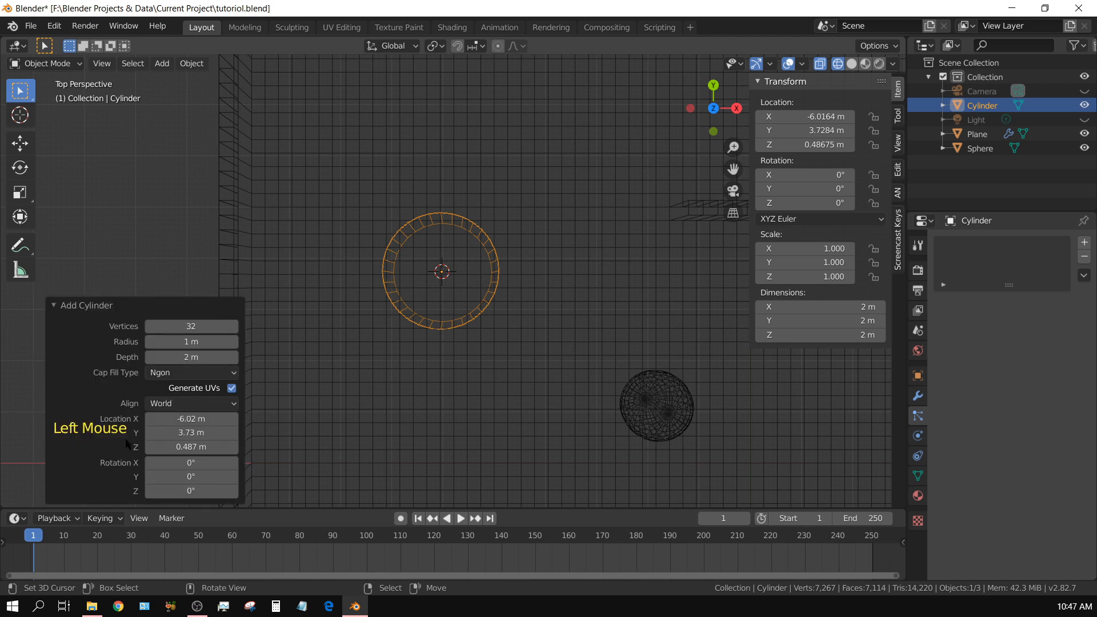
pyautogui.click(186, 327)
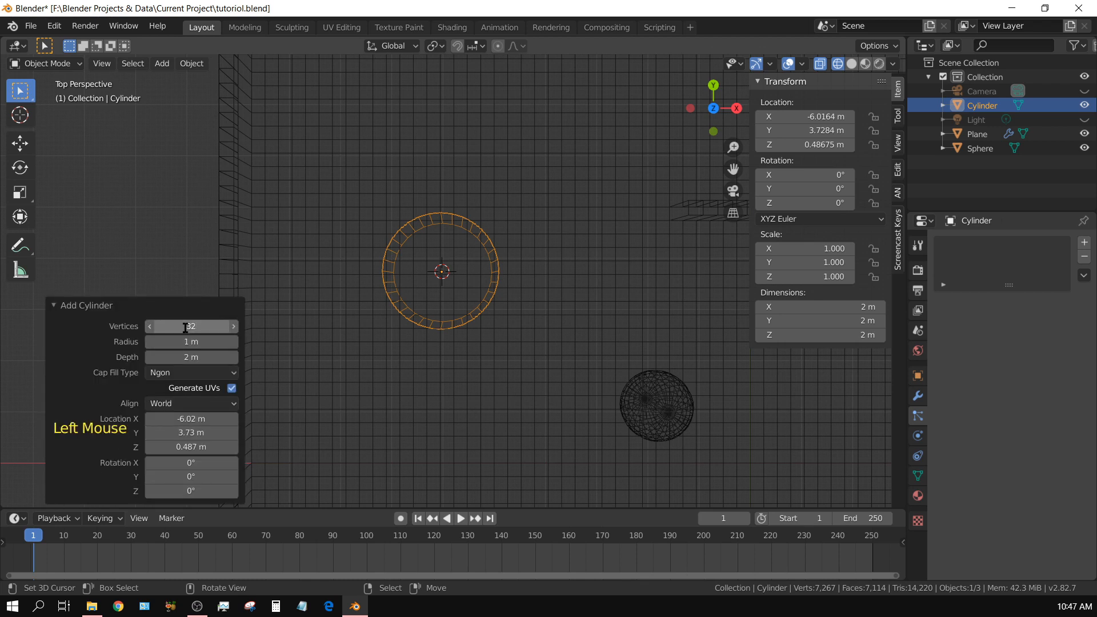
pyautogui.write('3600')
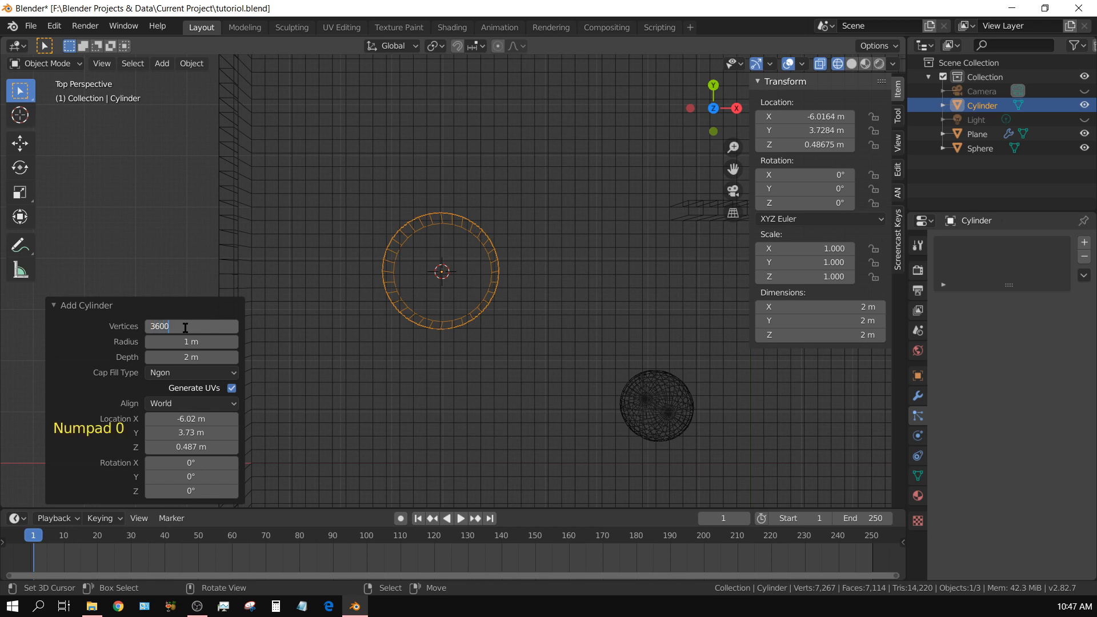
pyautogui.press('Return')
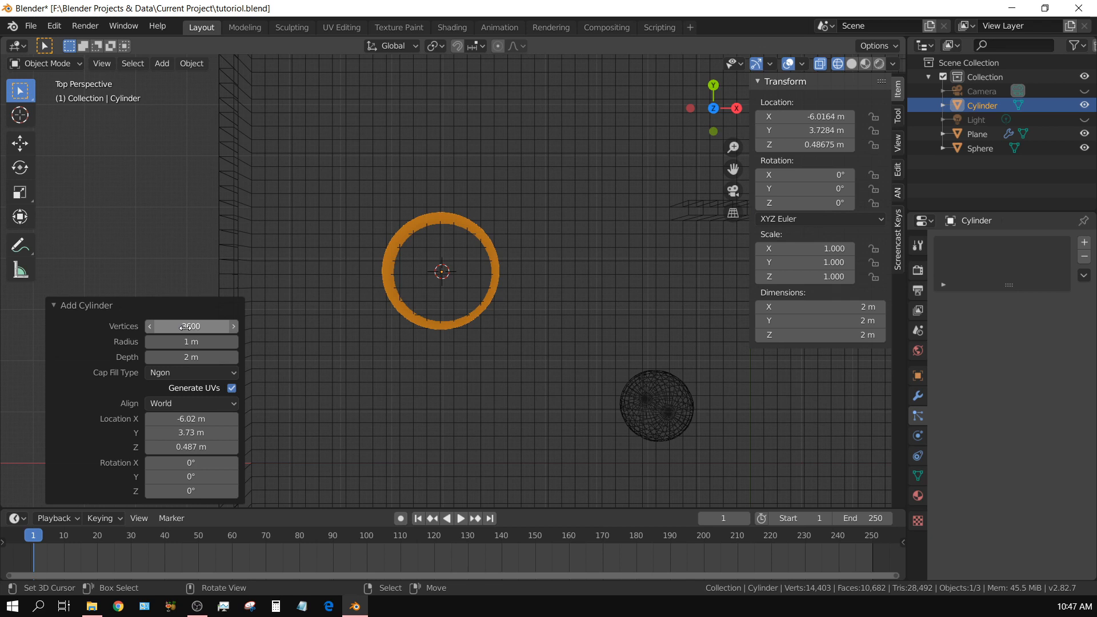
pyautogui.click(56, 305)
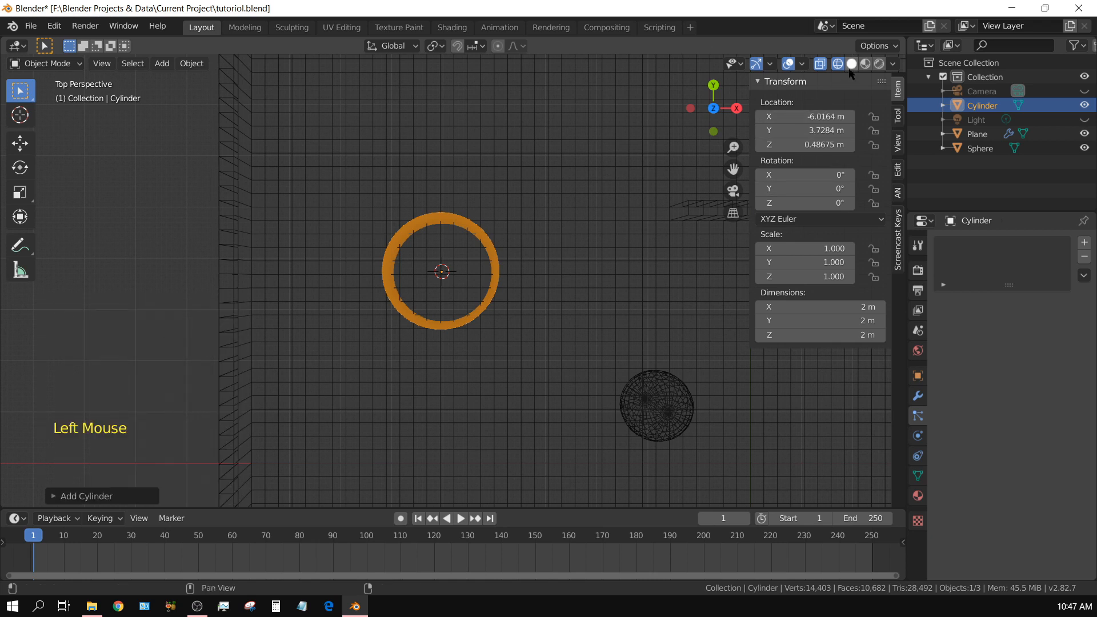
# Scale the new cylinder by 0.25 on all axes and apply the scale
pyautogui.write('s')
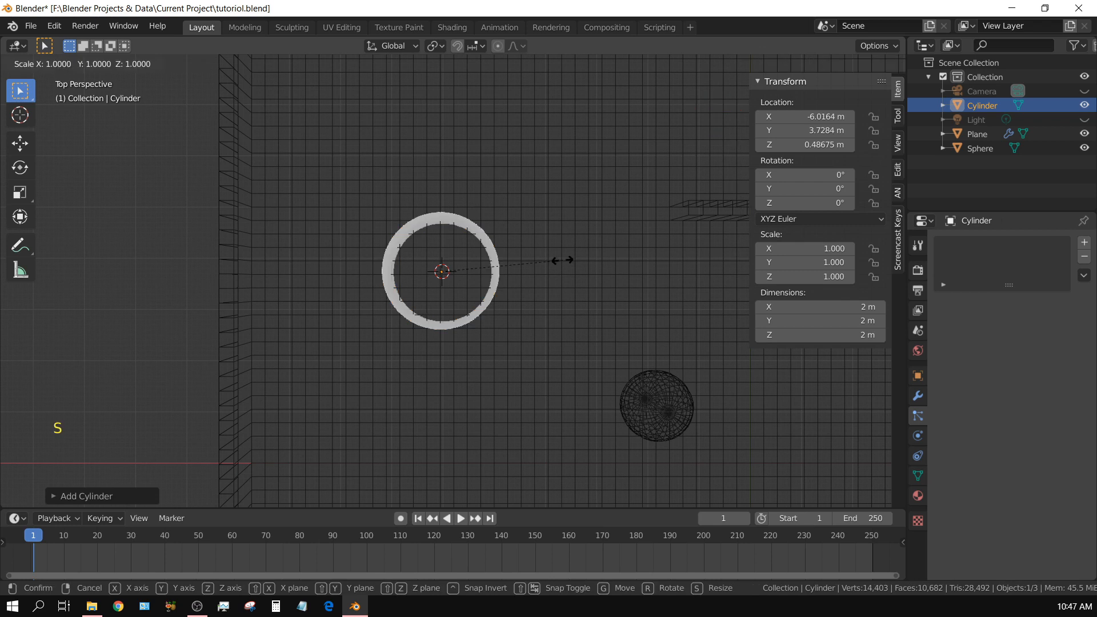
pyautogui.write('.25')
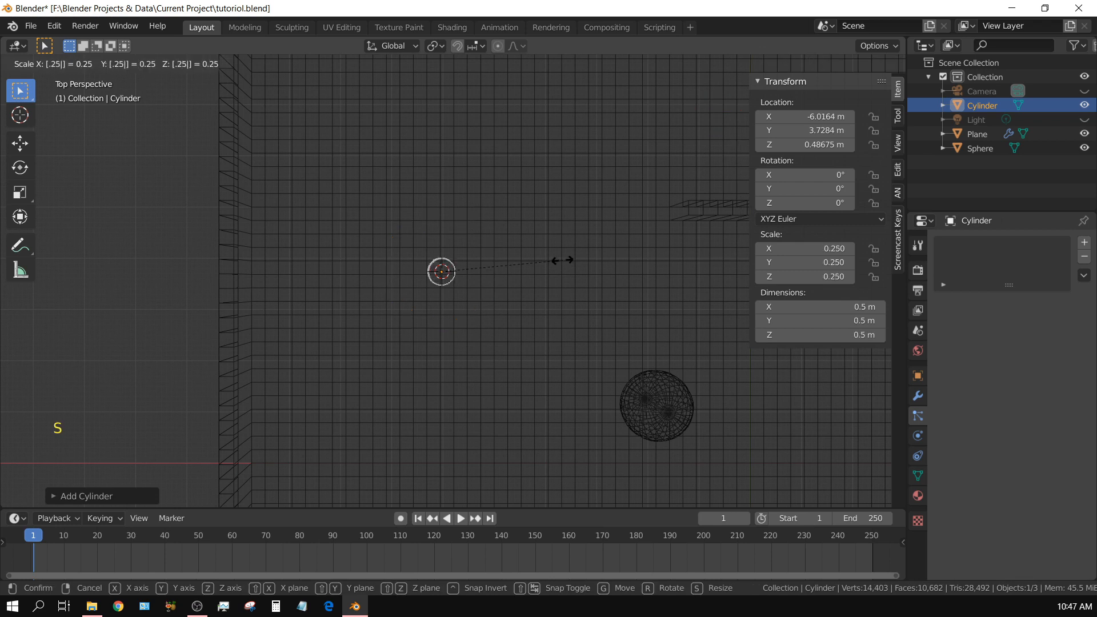
pyautogui.press('Return')
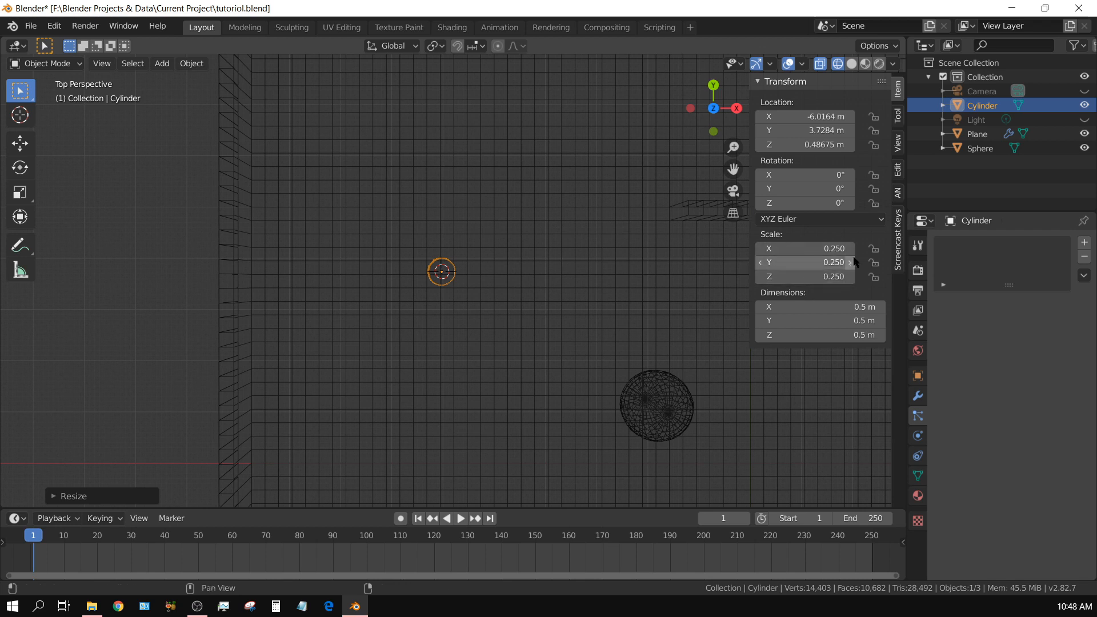
pyautogui.hotkey('ctrl', 'a')
pyautogui.click(585, 319)
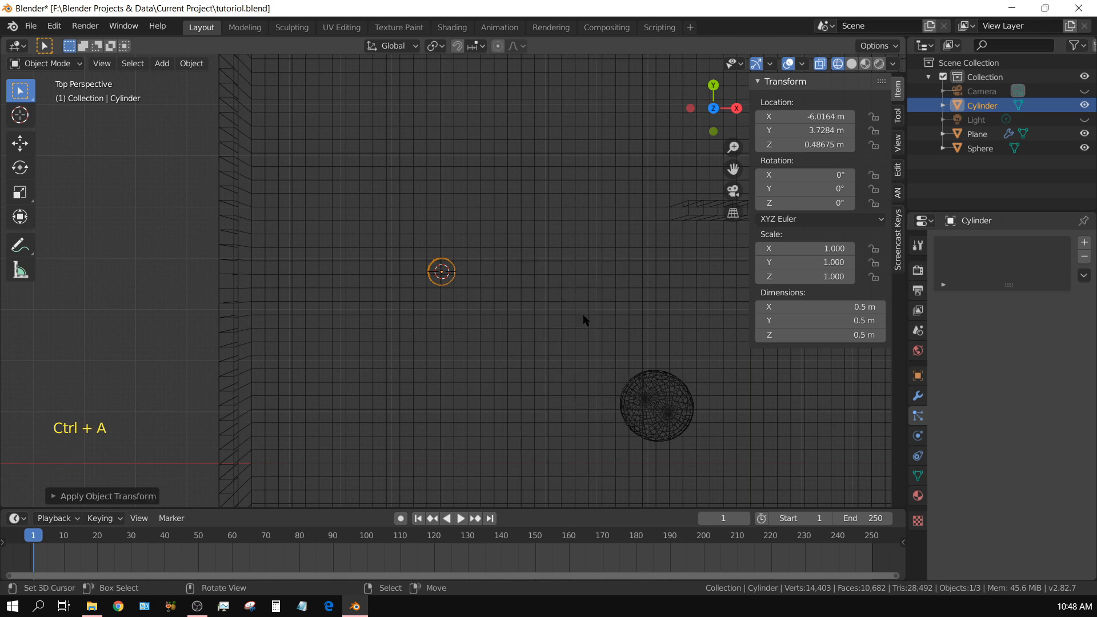
# Switch to solid shading and delete the cylinder's top cap face in Edit Mode
pyautogui.click(853, 65)
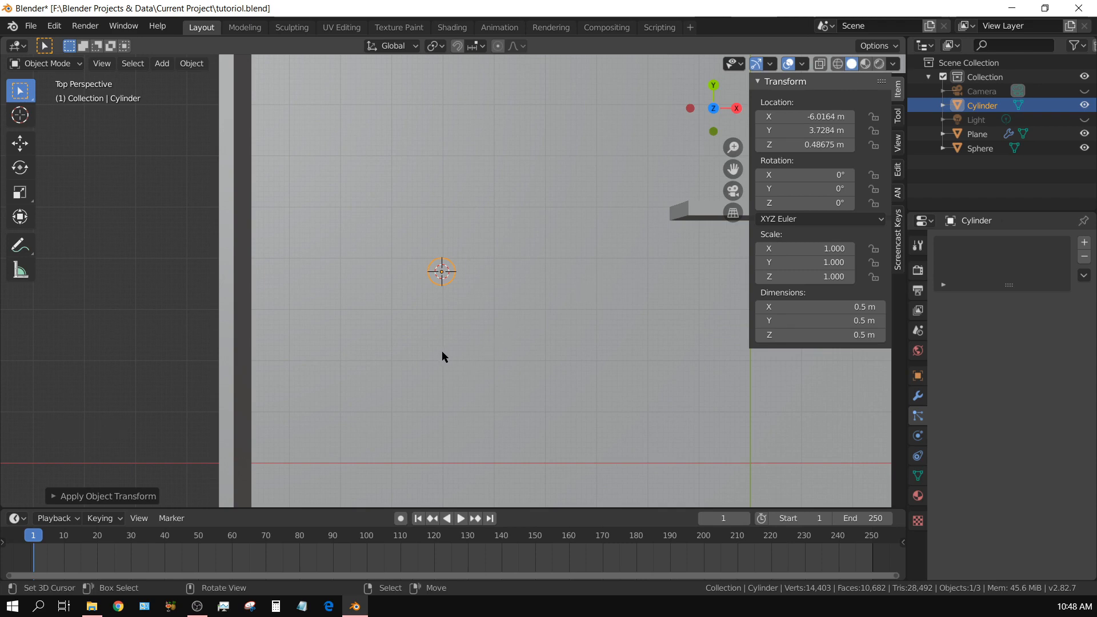
pyautogui.press('Tab')
pyautogui.moveTo(490, 372); pyautogui.dragTo(180, 108, button='middle')
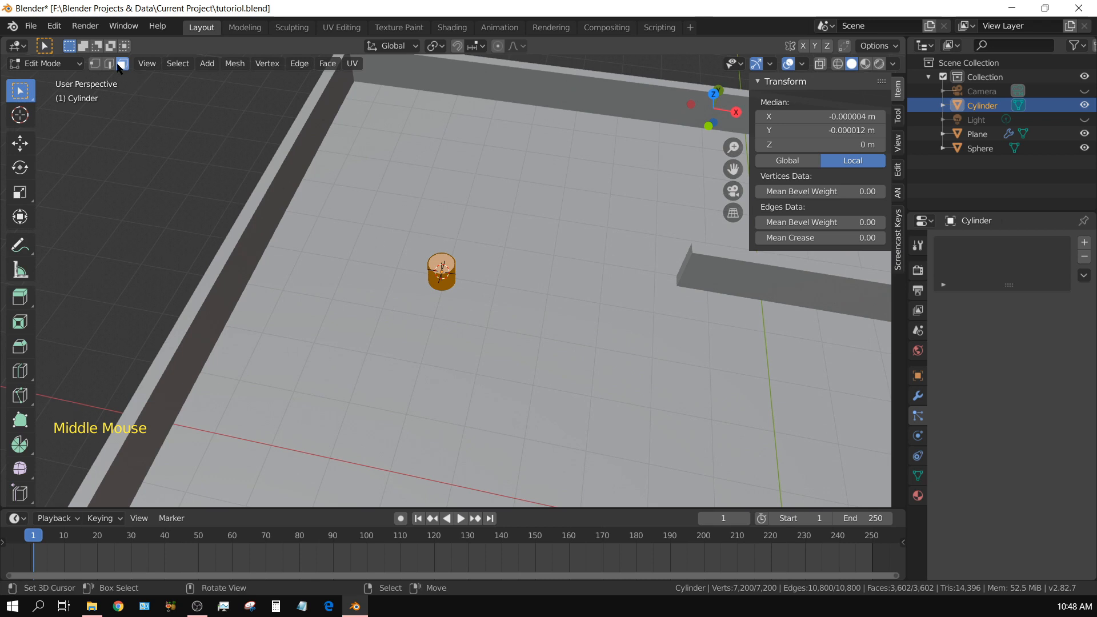
pyautogui.rightClick(447, 267)
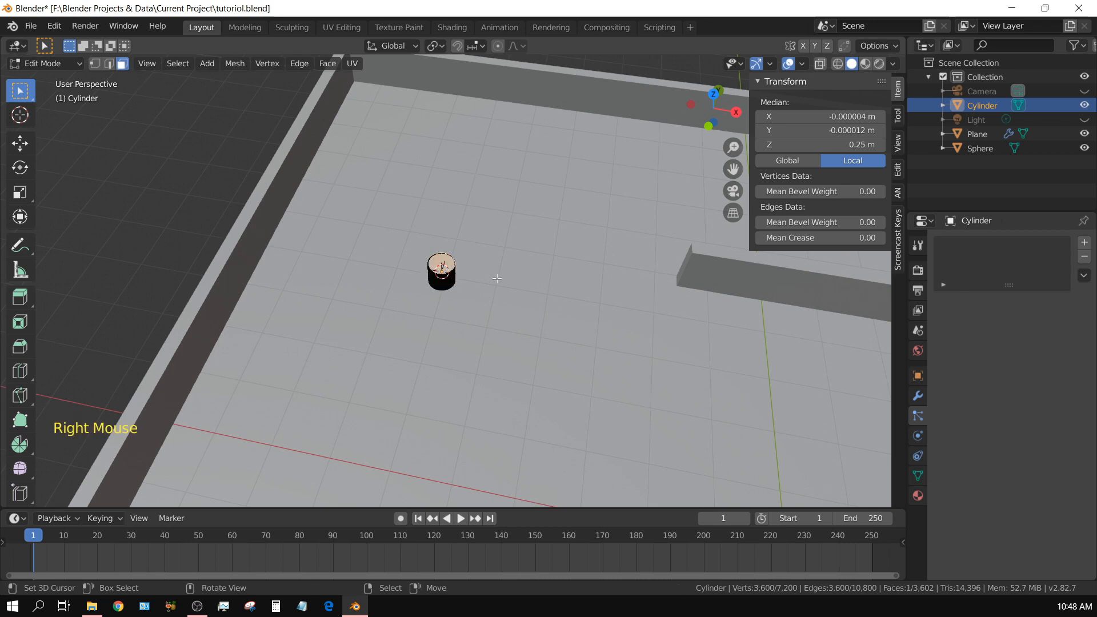
pyautogui.press('Delete')
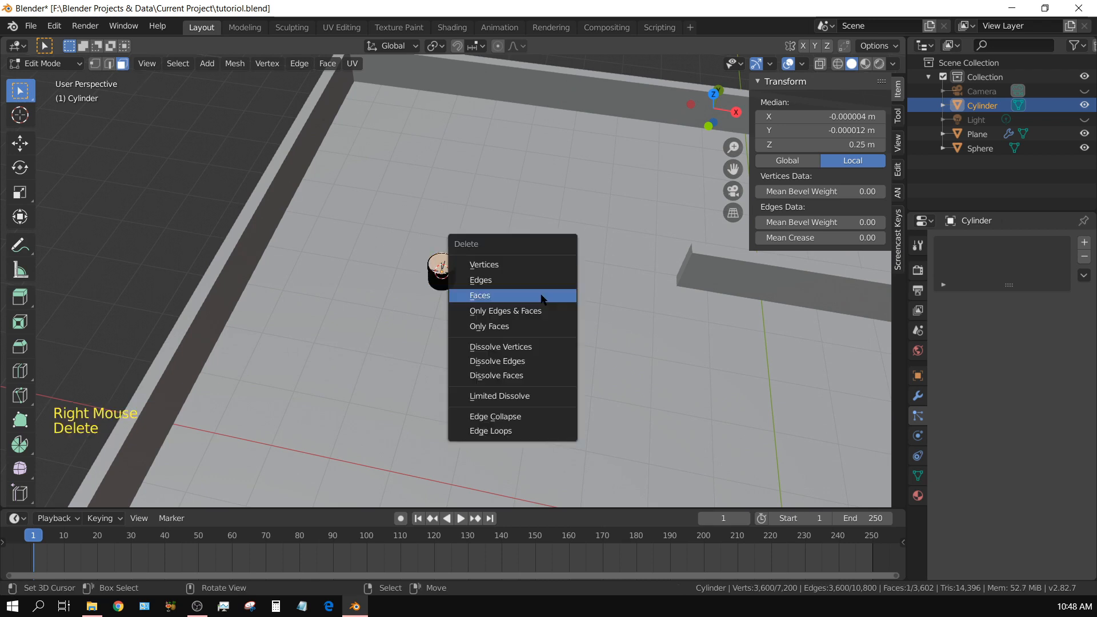
pyautogui.click(480, 296)
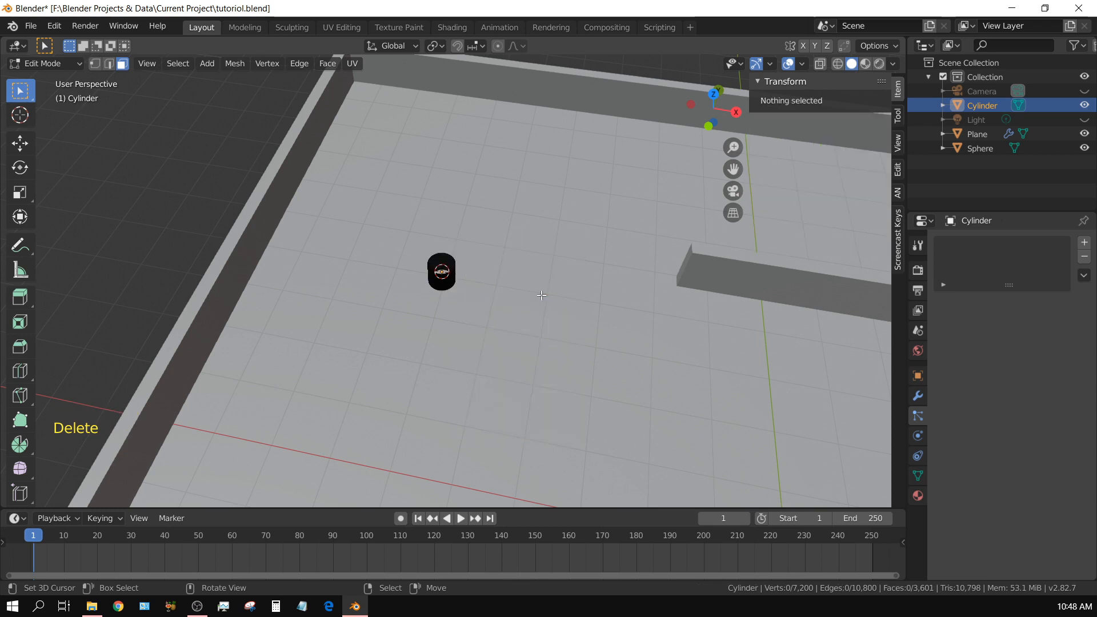
# Delete the cylinder's bottom cap face and return to Object Mode
pyautogui.moveTo(523, 297); pyautogui.dragTo(418, 279, button='middle')
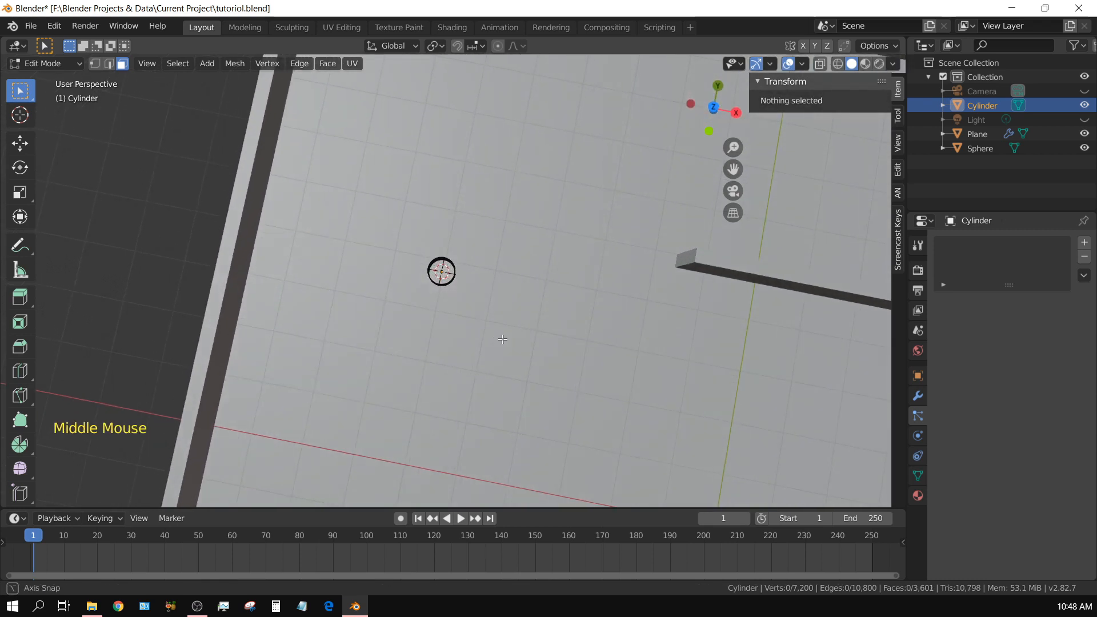
pyautogui.rightClick(441, 273)
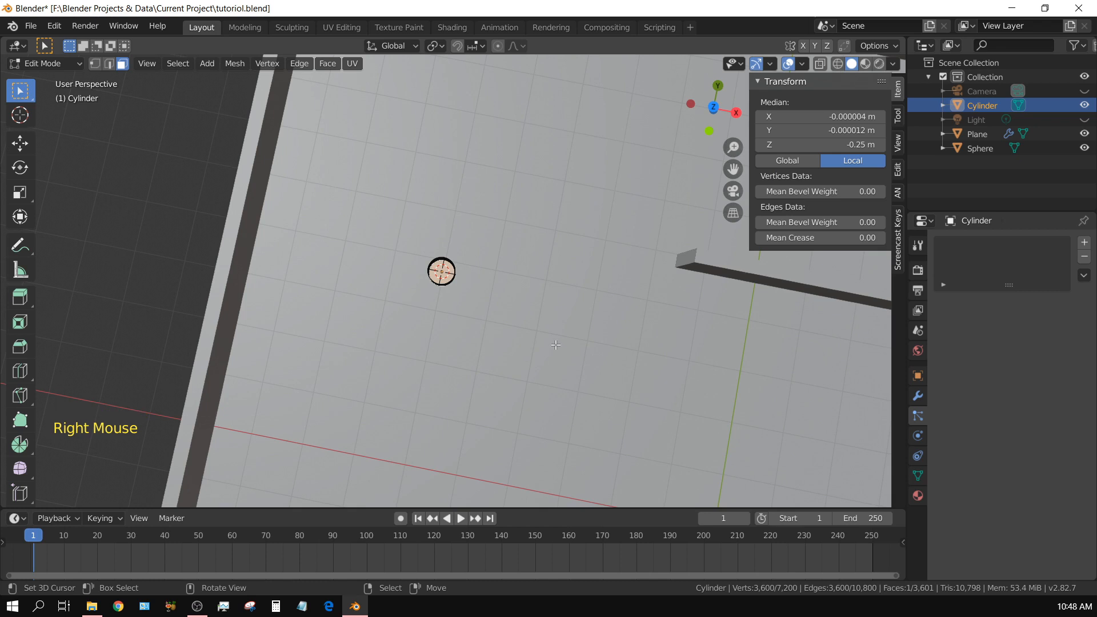
pyautogui.press('Delete')
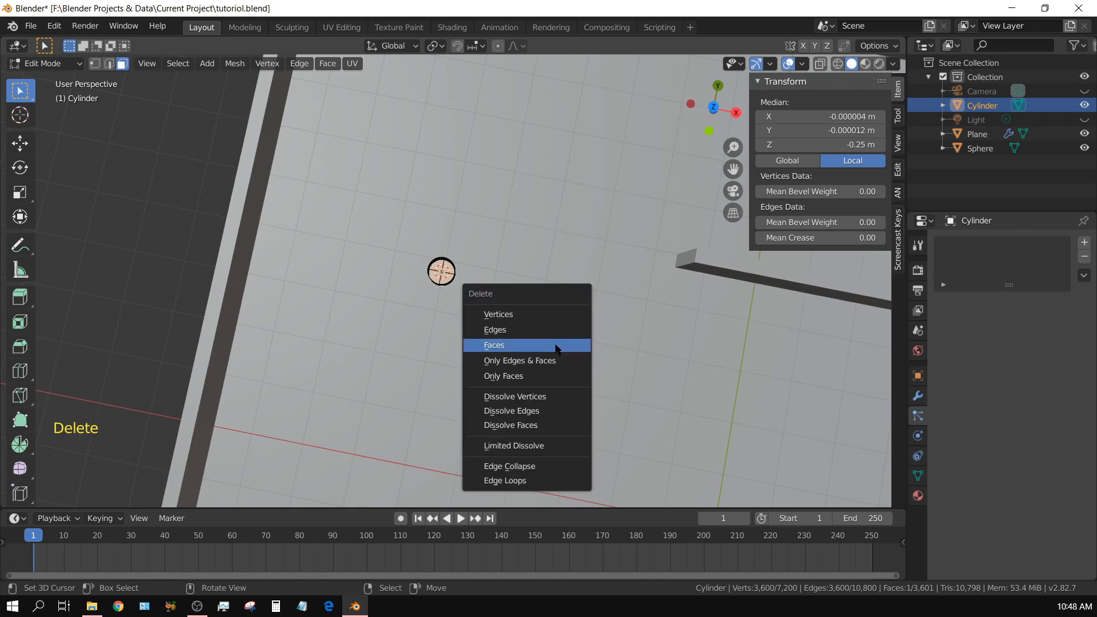
pyautogui.click(556, 347)
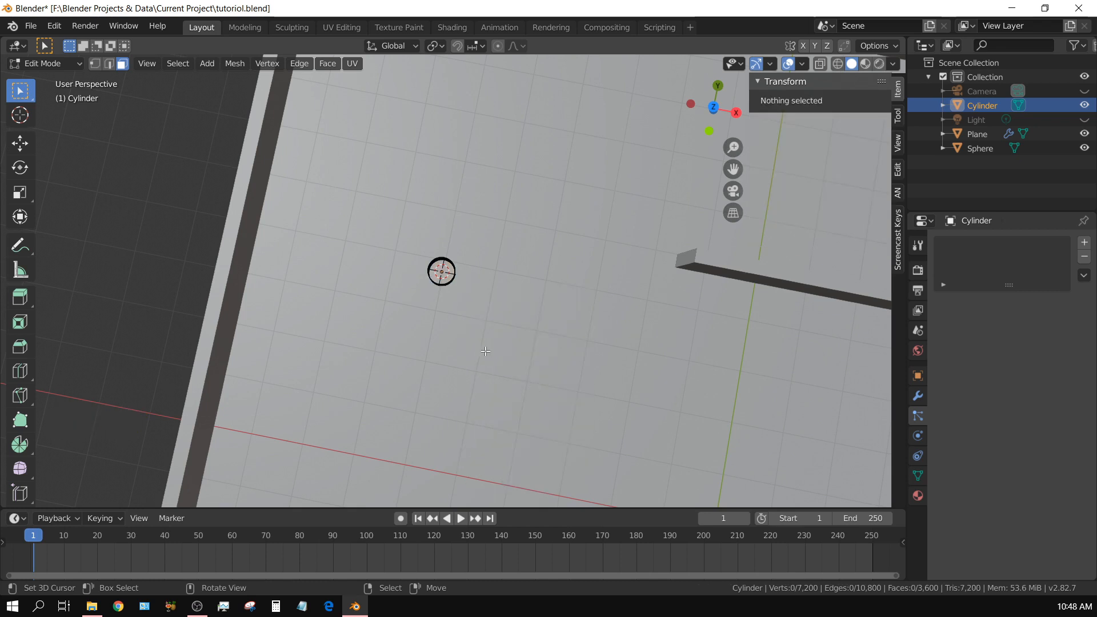
pyautogui.scroll(5, 453, 323)
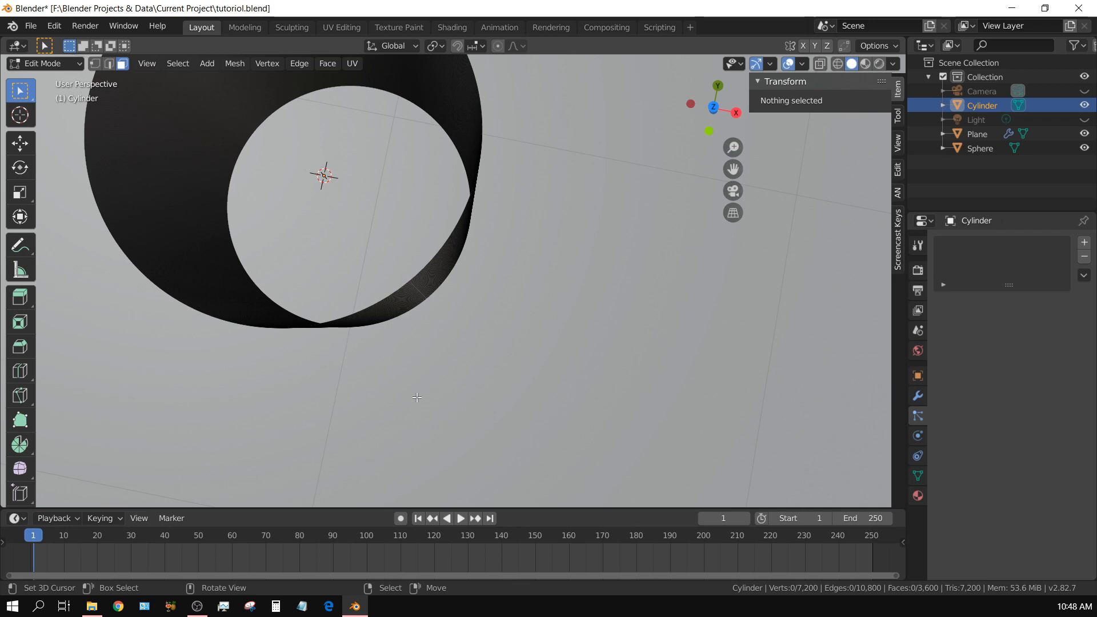
pyautogui.press('KP_7')
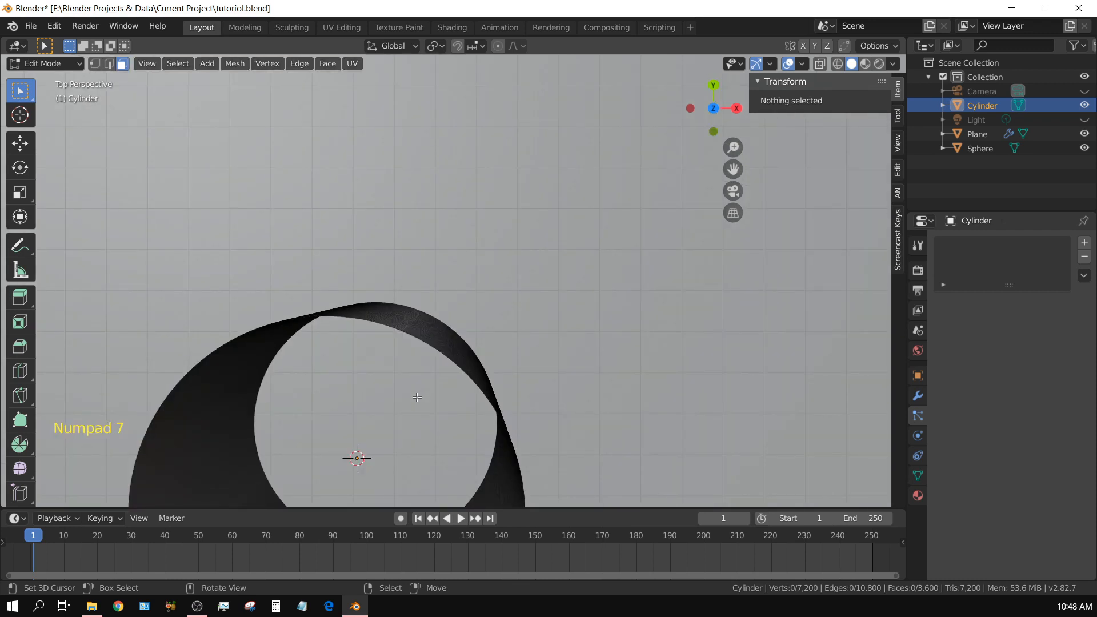
pyautogui.press('Tab')
pyautogui.scroll(-5, 419, 400)
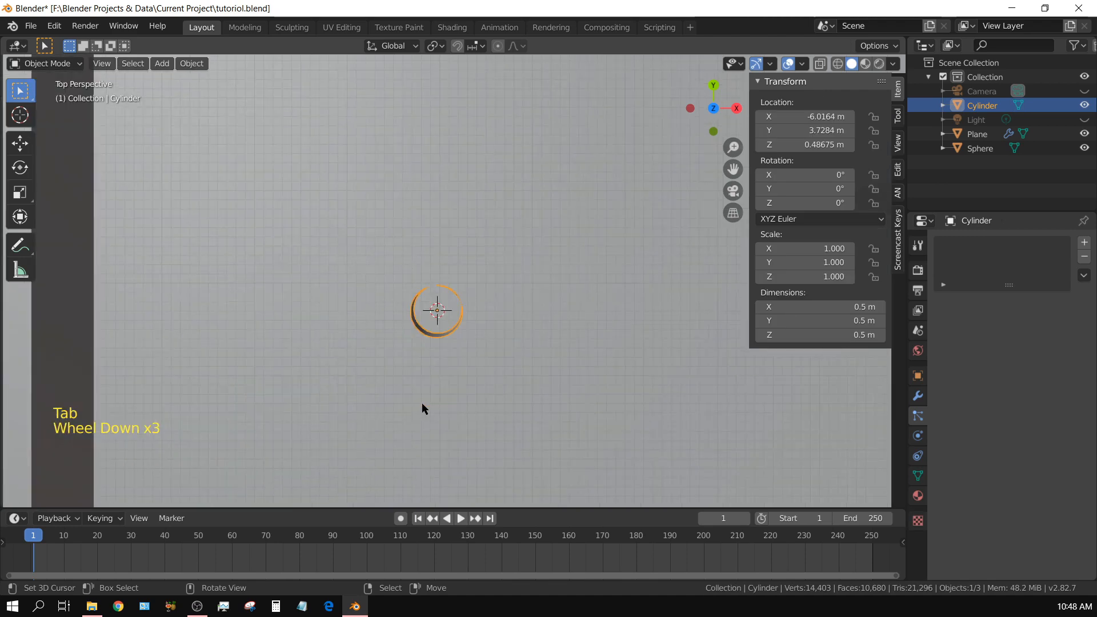
pyautogui.scroll(-1, 557, 375)
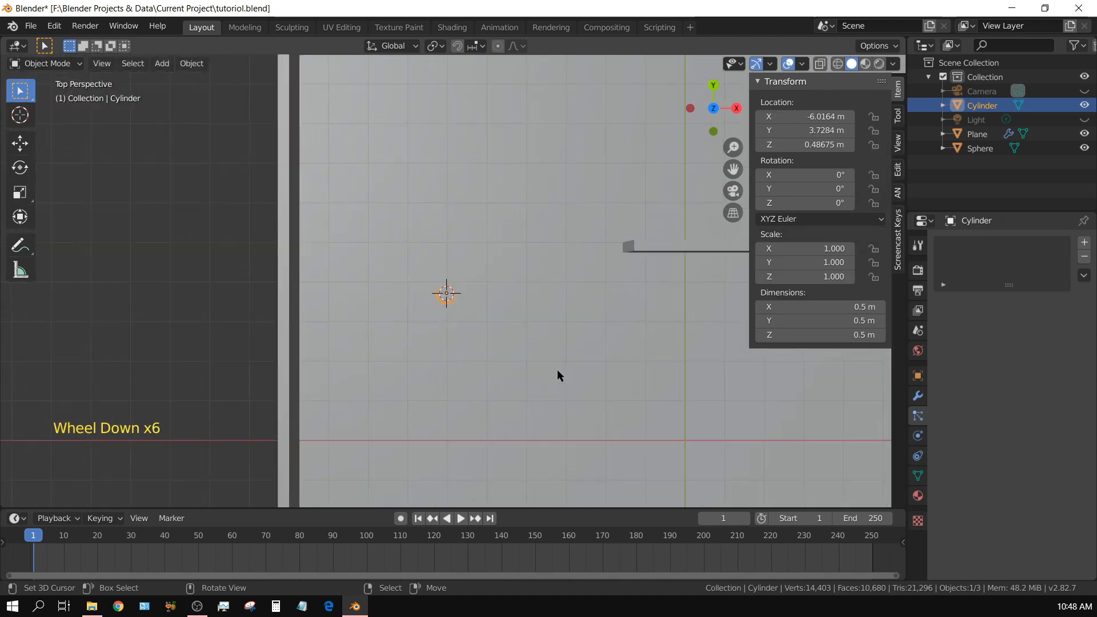
# In wireframe shading, add a particle system to the cylinder and assign it the existing ParticleSettings data
pyautogui.click(839, 64)
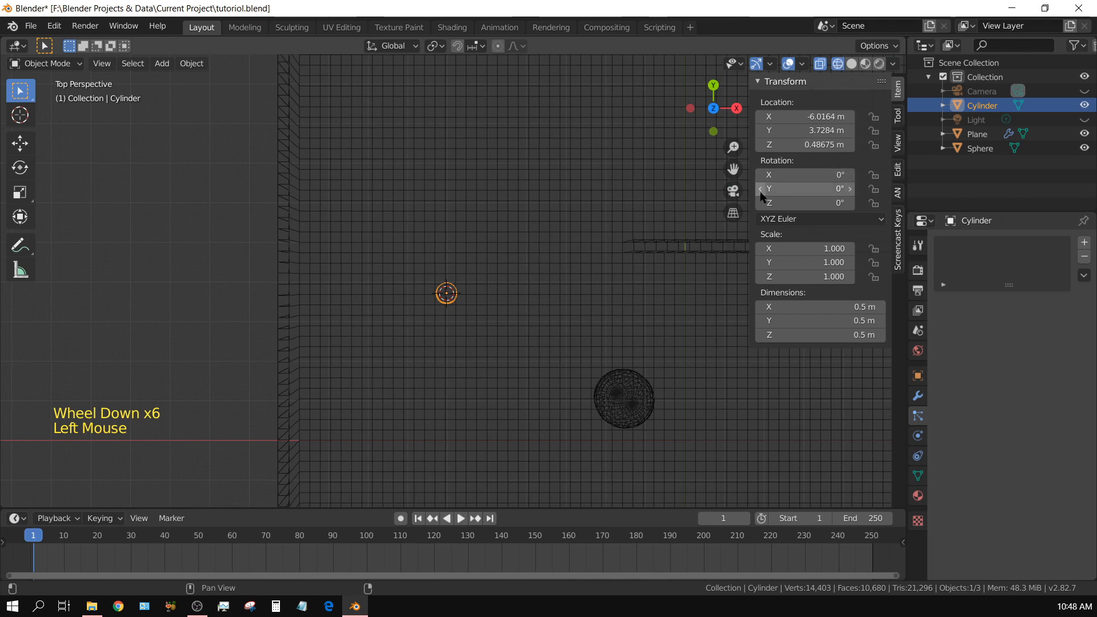
pyautogui.scroll(-2, 563, 286)
pyautogui.keyDown('shift'); pyautogui.moveTo(563, 286); pyautogui.dragTo(483, 250, button='middle'); pyautogui.keyUp('shift')
pyautogui.scroll(-1, 440, 263)
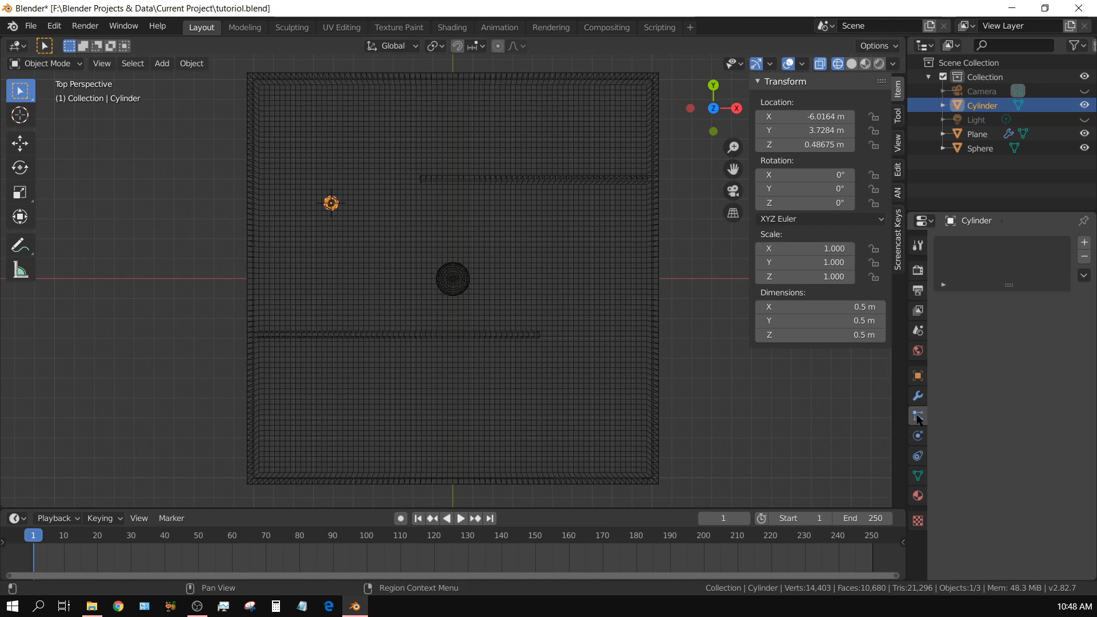
pyautogui.click(1084, 243)
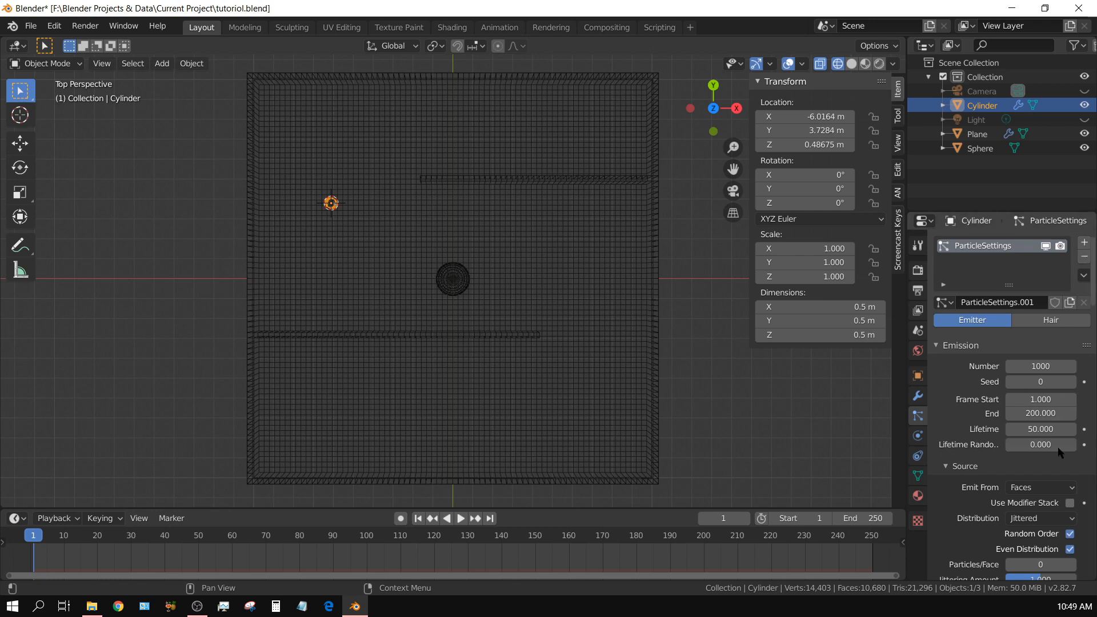
pyautogui.click(948, 302)
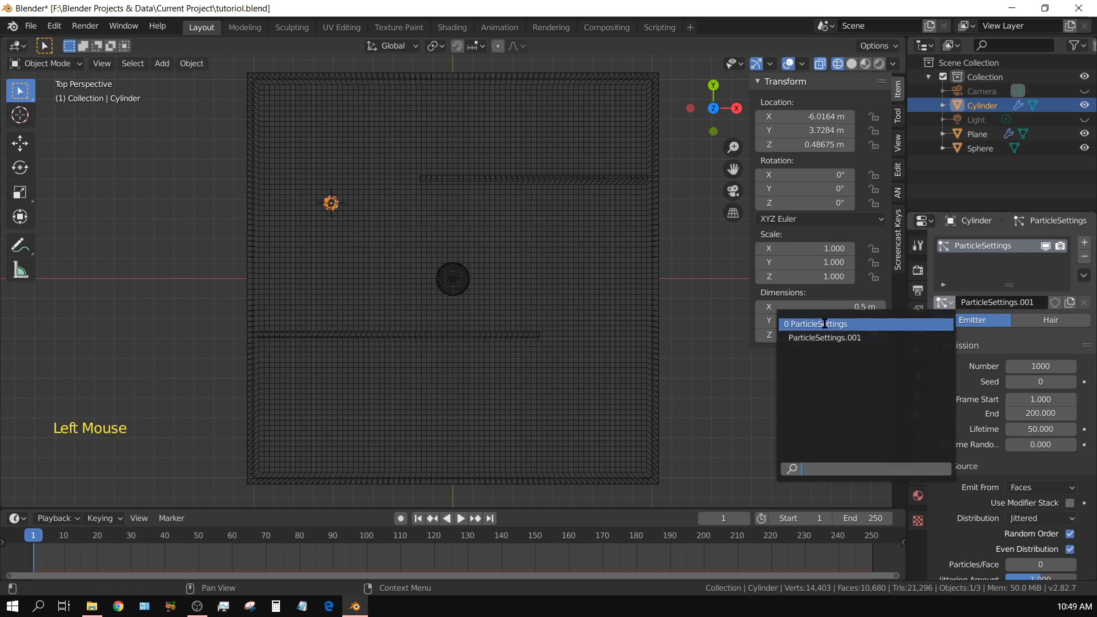
pyautogui.click(791, 323)
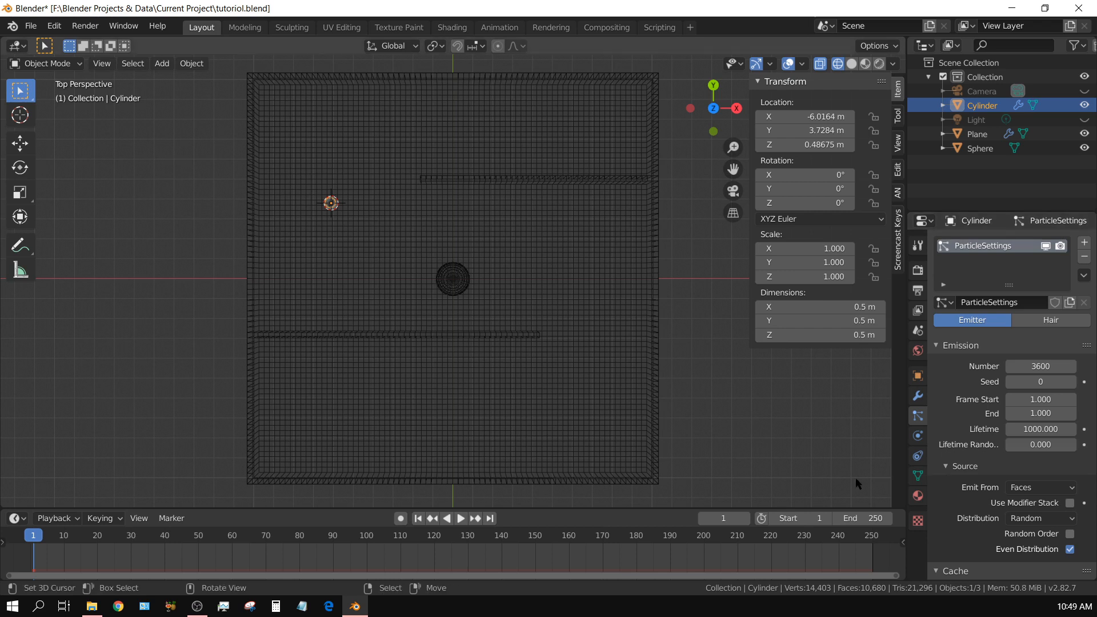
# Play the animation to check how the particles spread from the open cylinder, and return to the first frame
pyautogui.click(460, 518)
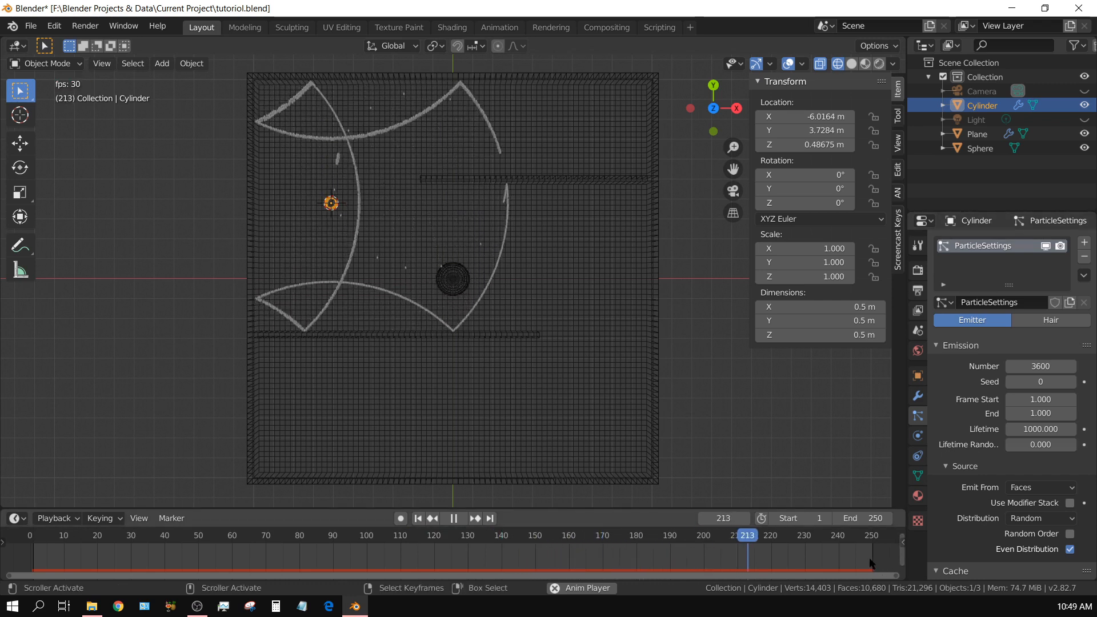
pyautogui.click(448, 519)
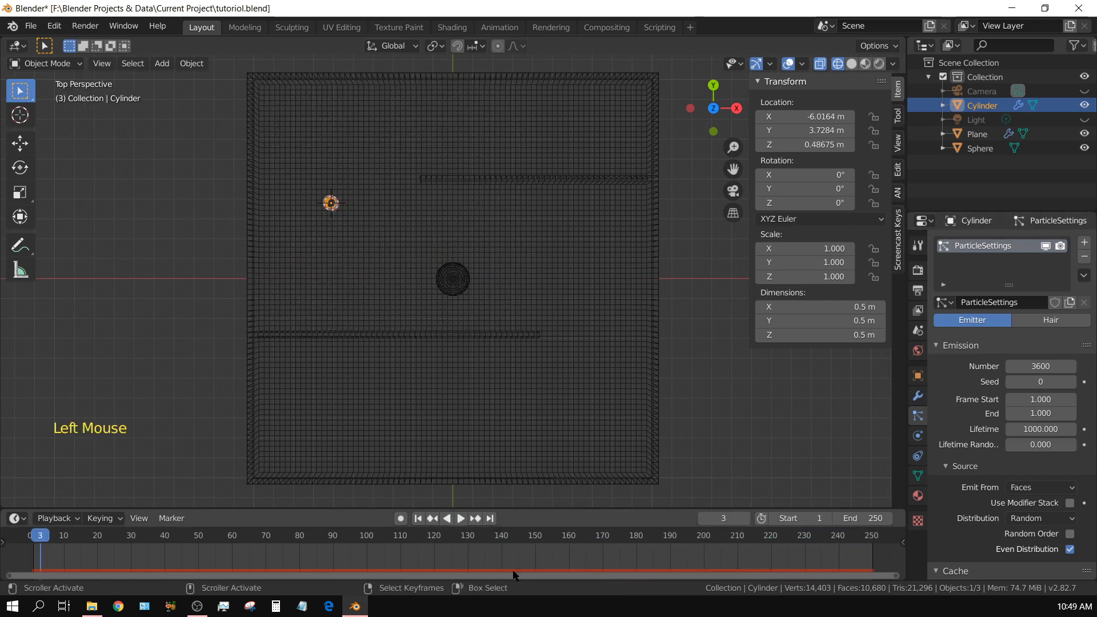
pyautogui.click(415, 518)
# Set the scene's end frame to 1000 and fit the whole frame range in the timeline
pyautogui.scroll(-12, 464, 553)
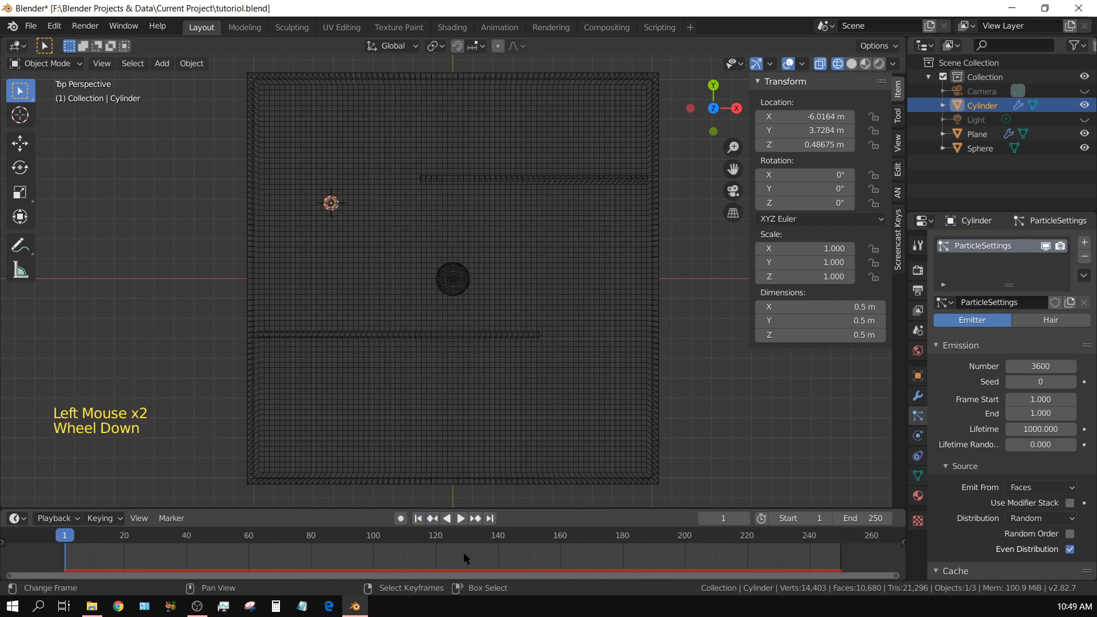
pyautogui.scroll(-1, 464, 553)
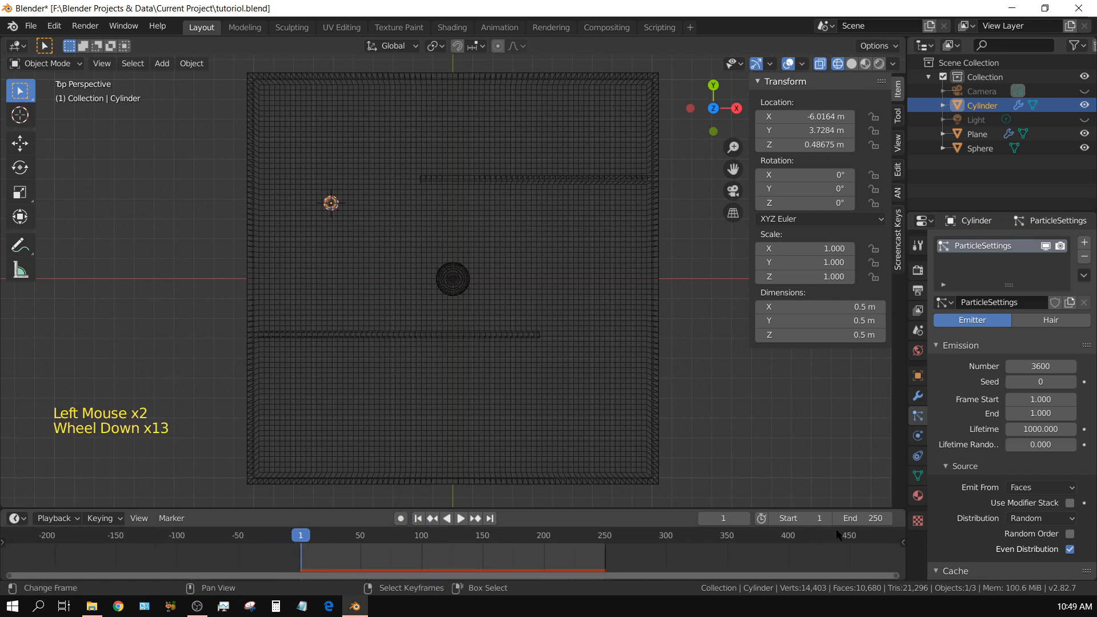
pyautogui.click(865, 518)
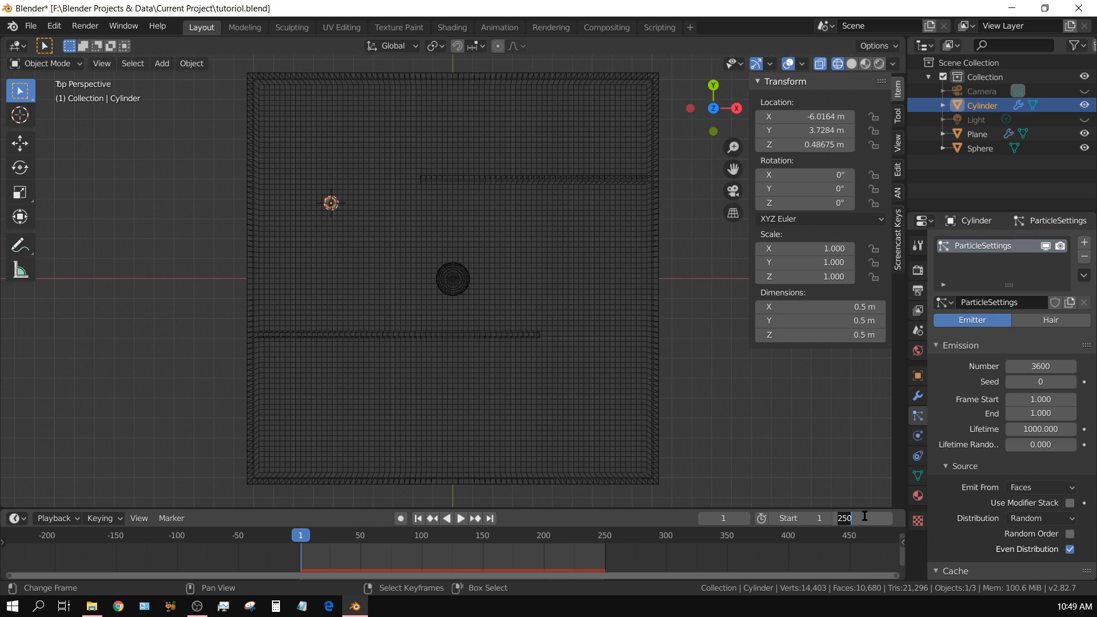
pyautogui.write('1000')
pyautogui.press('Return')
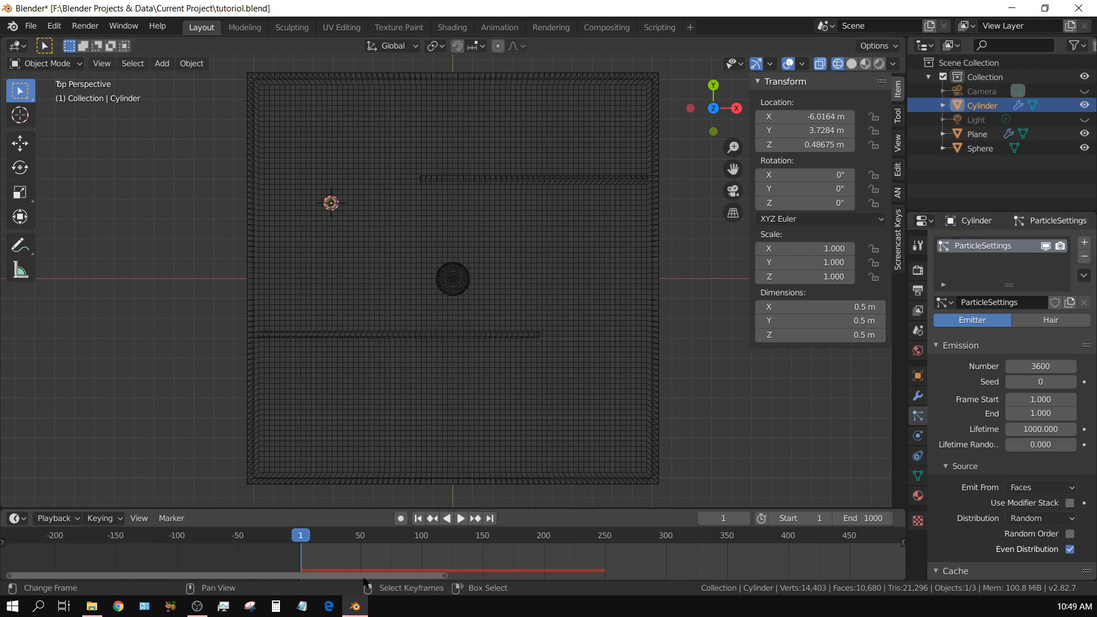
pyautogui.moveTo(364, 582); pyautogui.dragTo(383, 586)
pyautogui.scroll(-12, 383, 587)
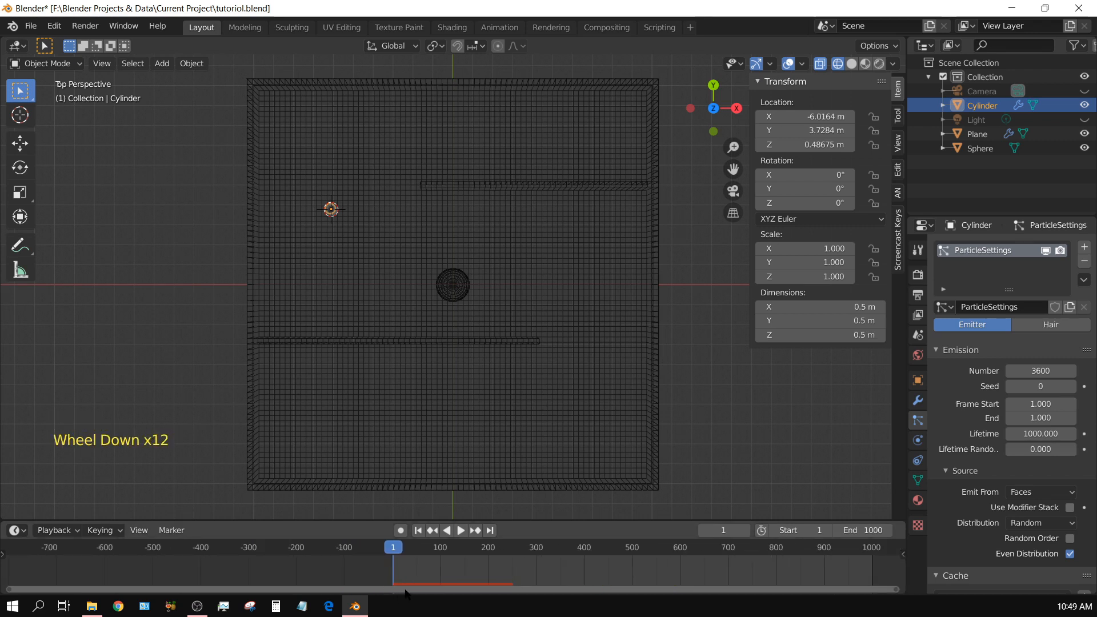
pyautogui.moveTo(403, 590); pyautogui.dragTo(462, 589)
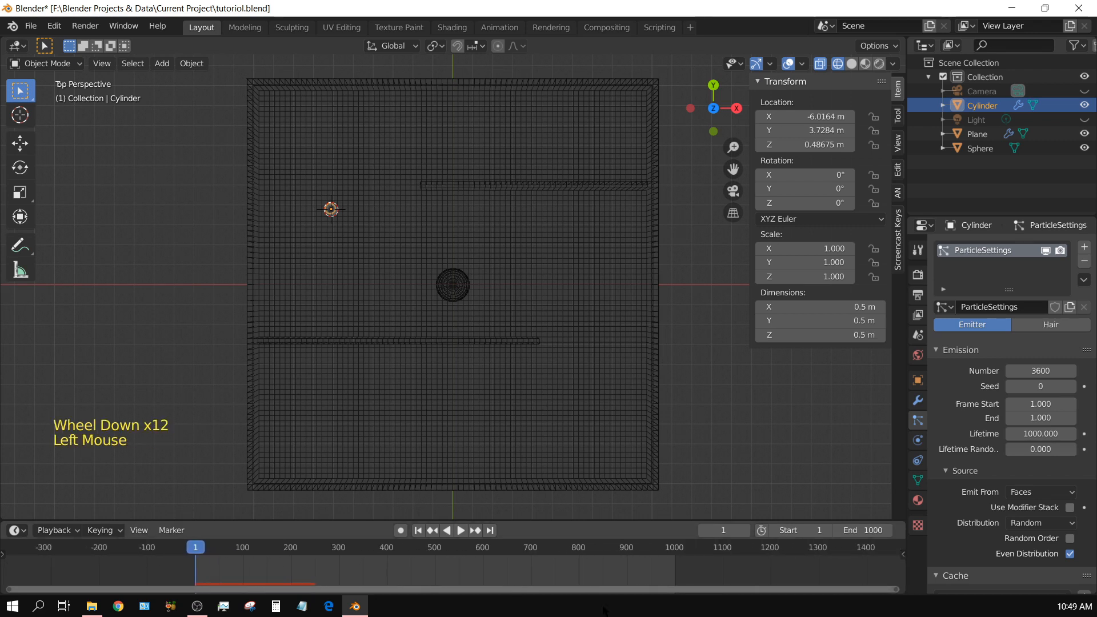
# Play the extended particle simulation to check the collisions with the walls, and rewind to frame 1
pyautogui.click(460, 530)
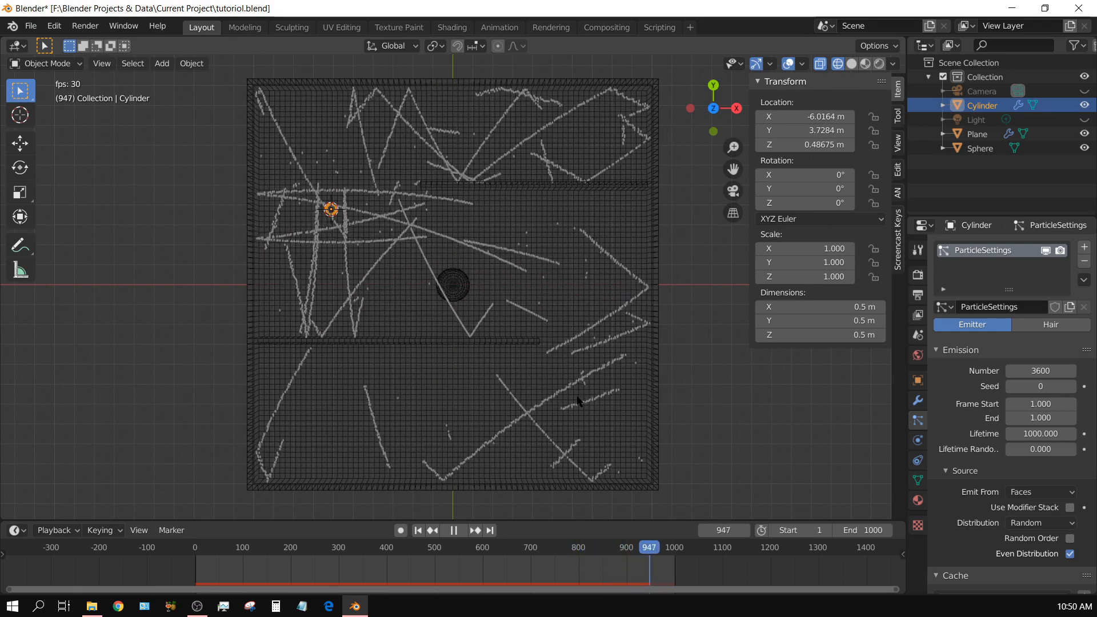
pyautogui.click(461, 531)
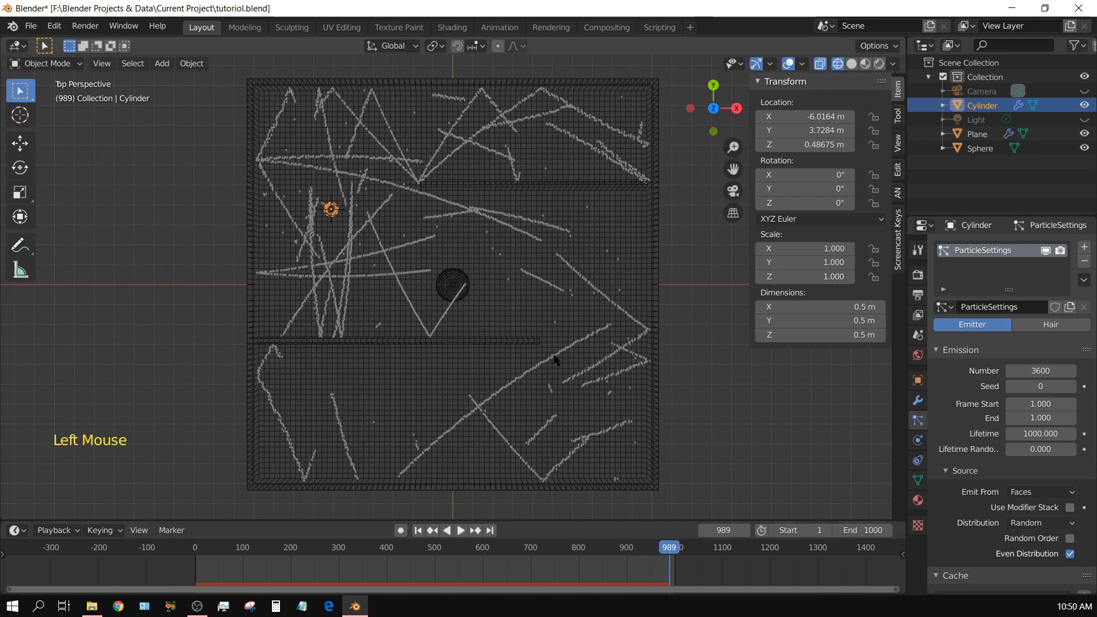
pyautogui.click(417, 532)
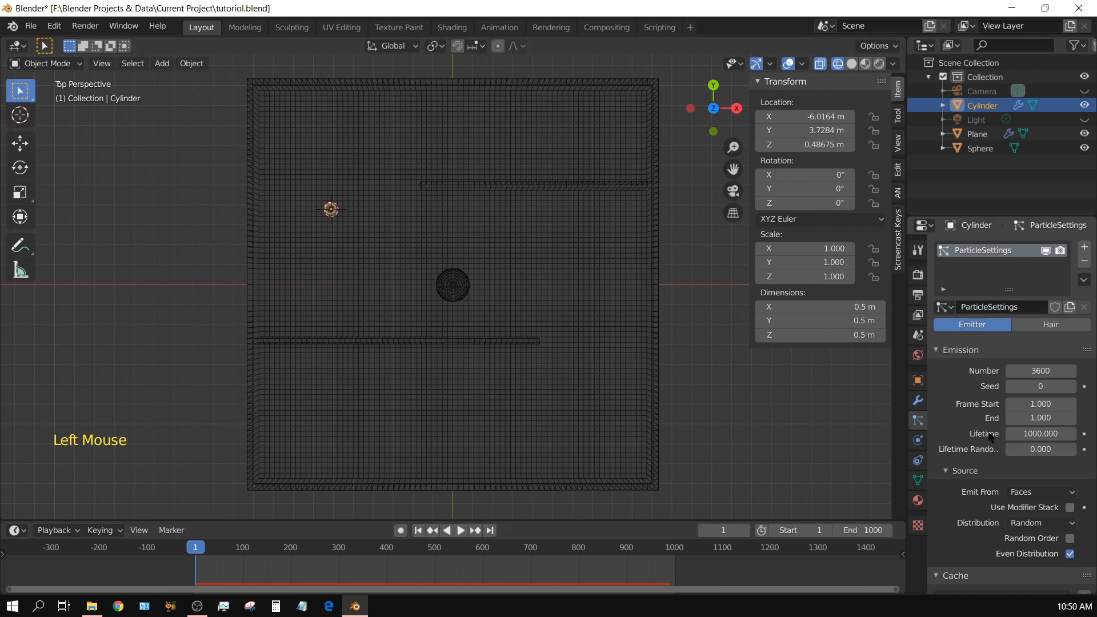
# In the cylinder's particle physics integration settings, set Subframes to 4
pyautogui.scroll(-4, 948, 445)
pyautogui.scroll(1, 948, 445)
pyautogui.scroll(-1, 949, 445)
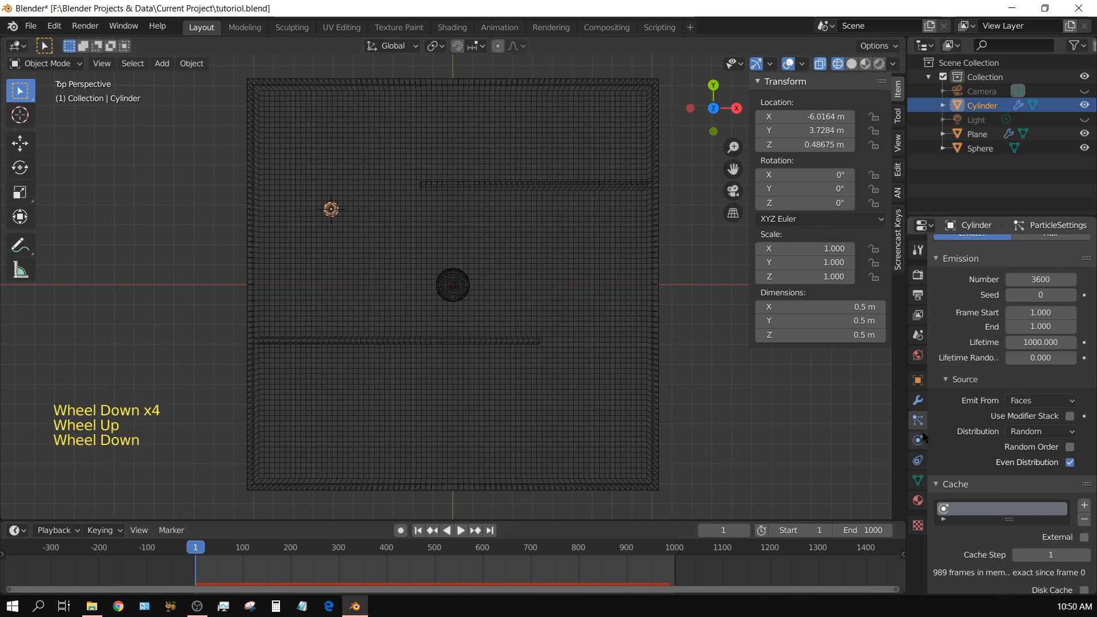
pyautogui.scroll(-14, 975, 492)
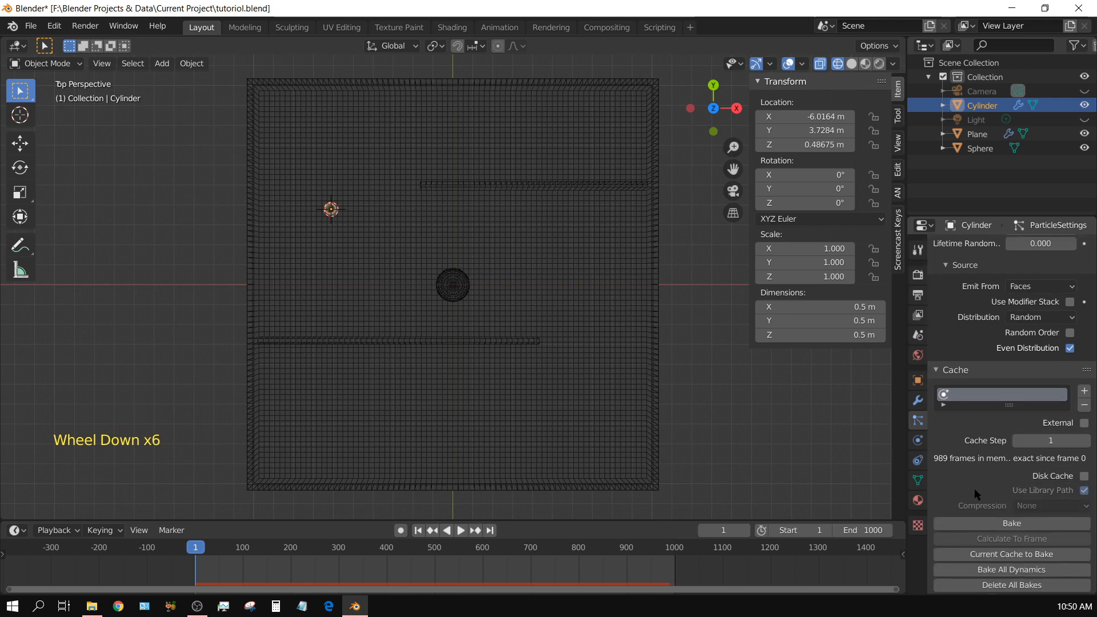
pyautogui.scroll(-14, 976, 493)
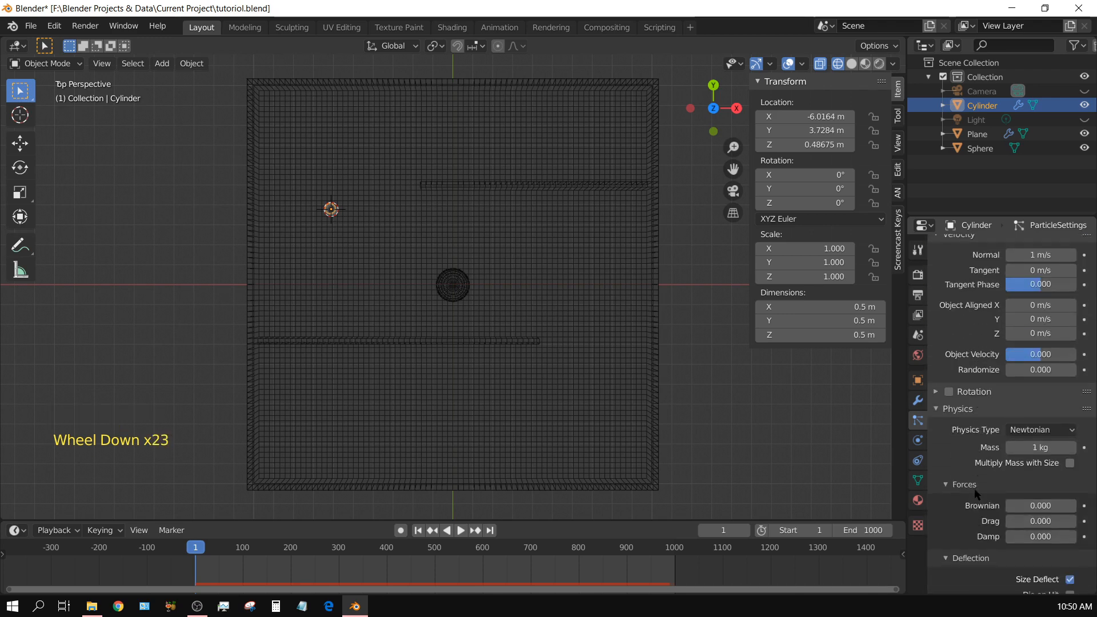
pyautogui.scroll(-2, 977, 495)
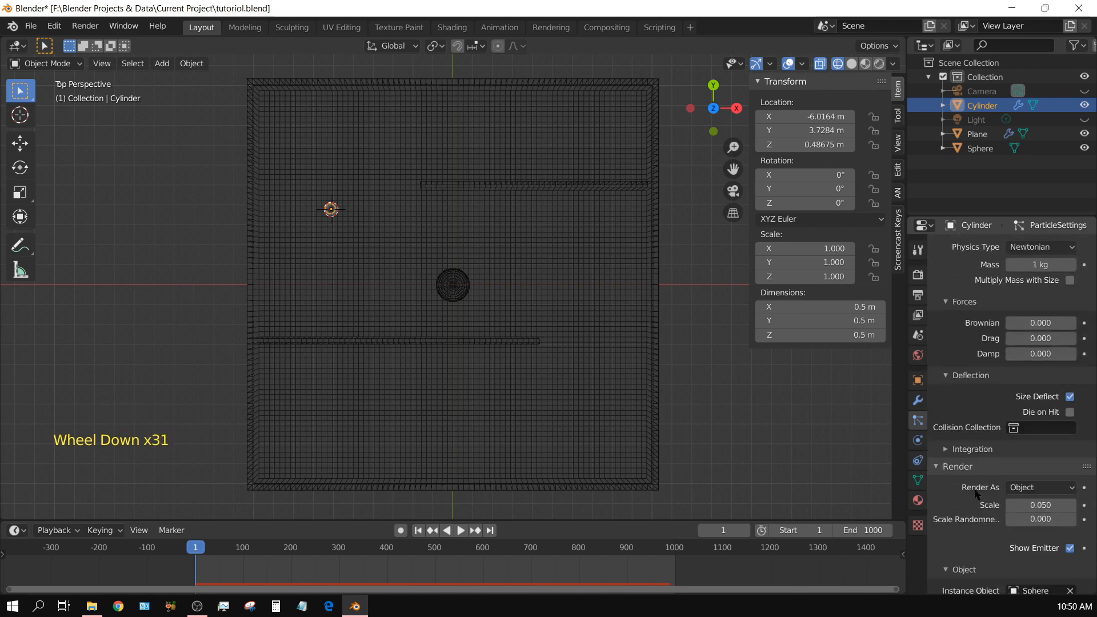
pyautogui.click(944, 449)
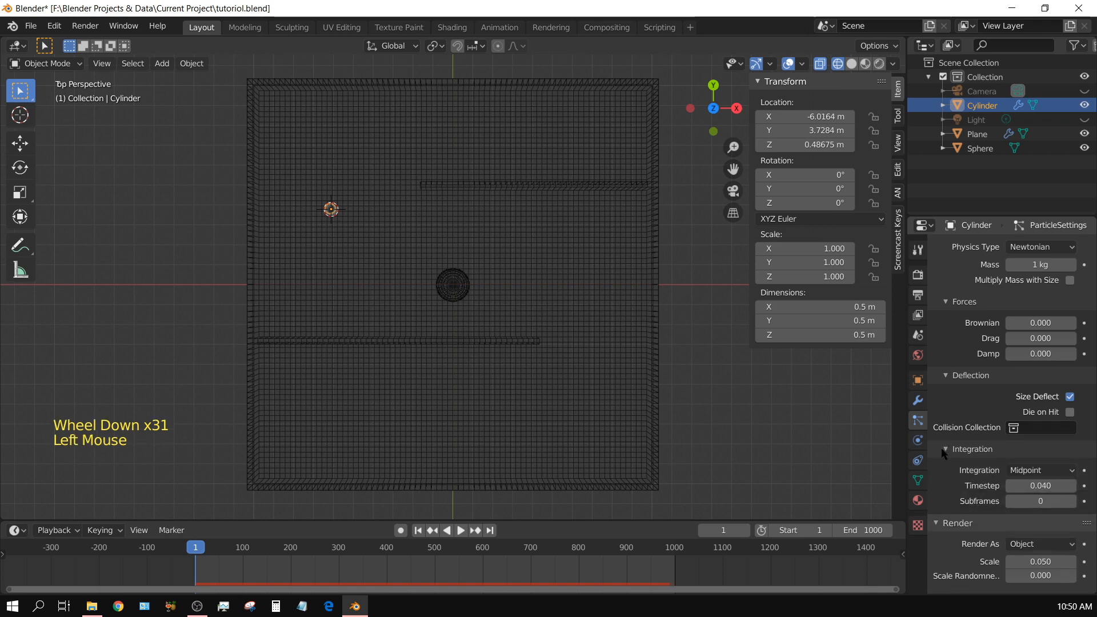
pyautogui.click(1043, 504)
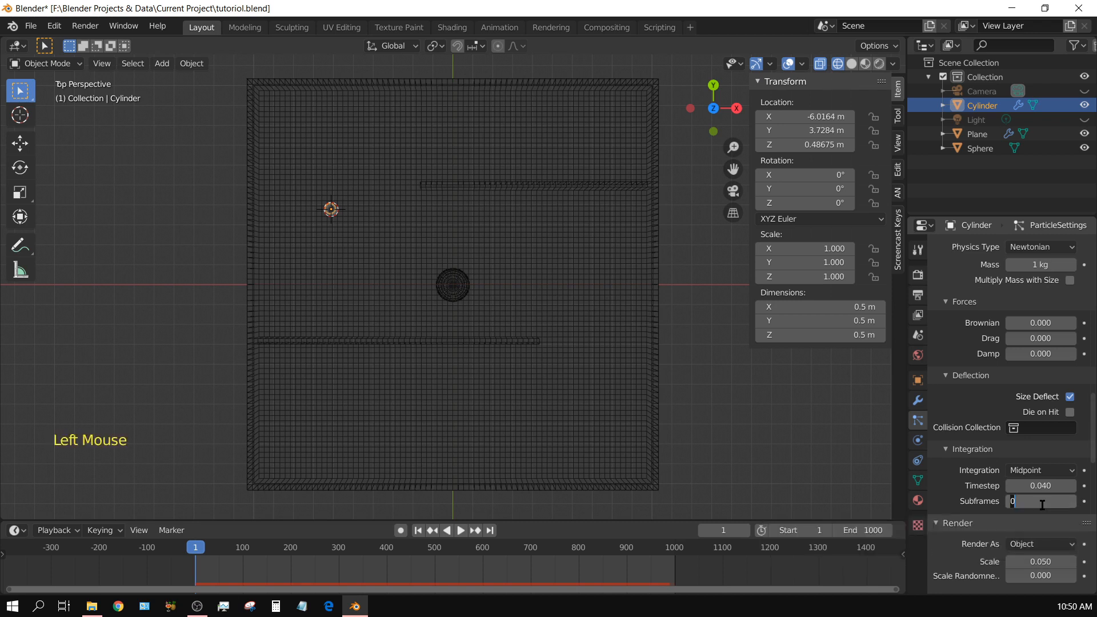
pyautogui.press('Return')
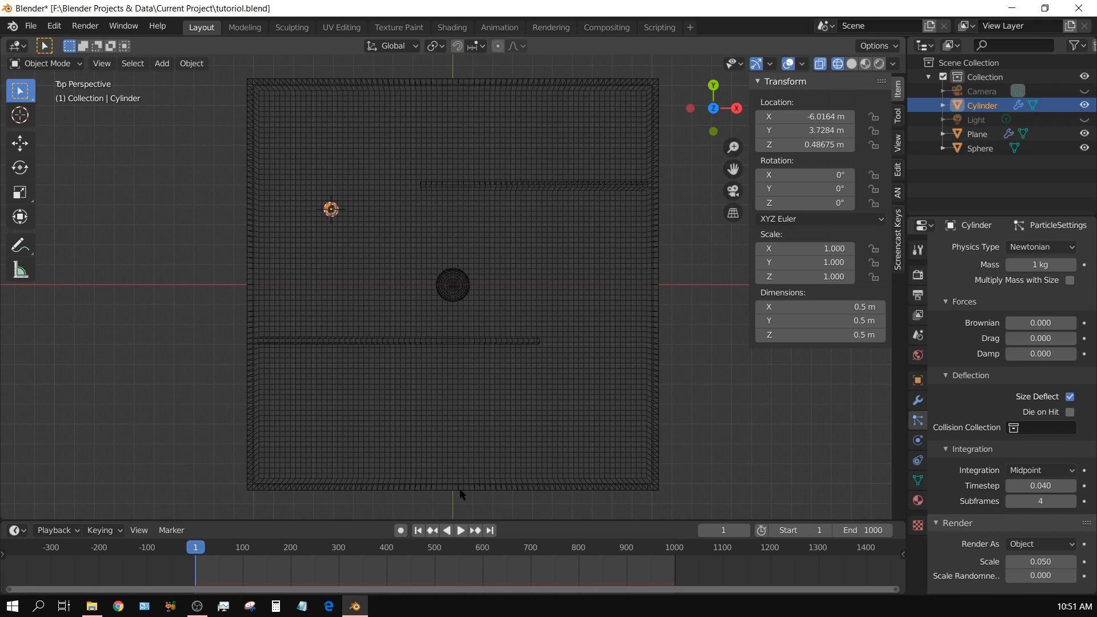
# Play the particle simulation to check the wall collisions with the new subframes, and return to the first frame
pyautogui.click(461, 531)
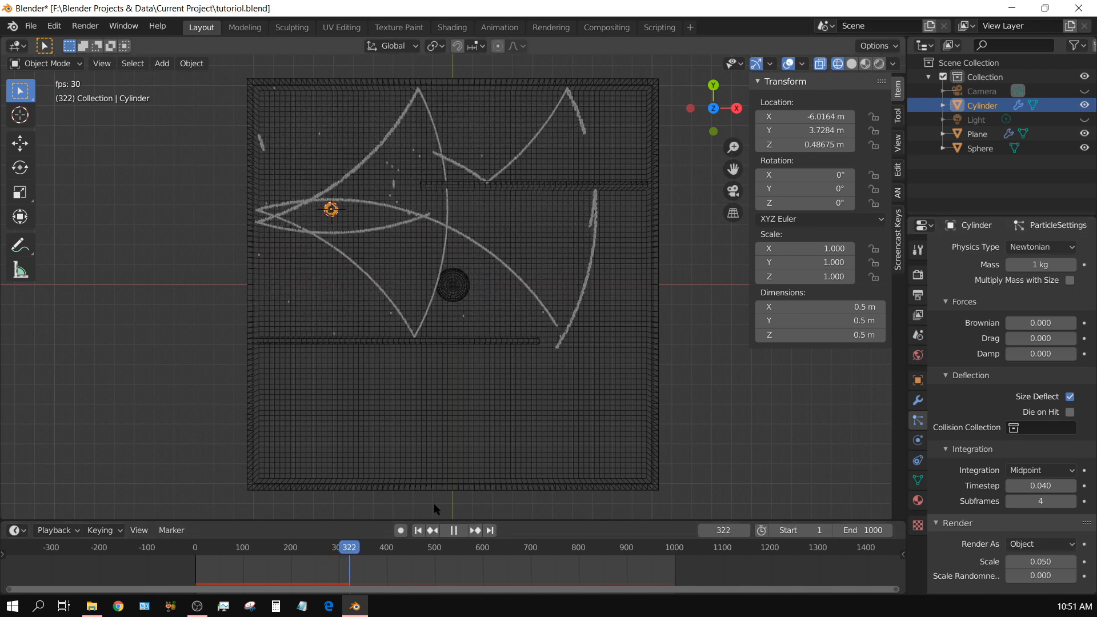
pyautogui.click(453, 531)
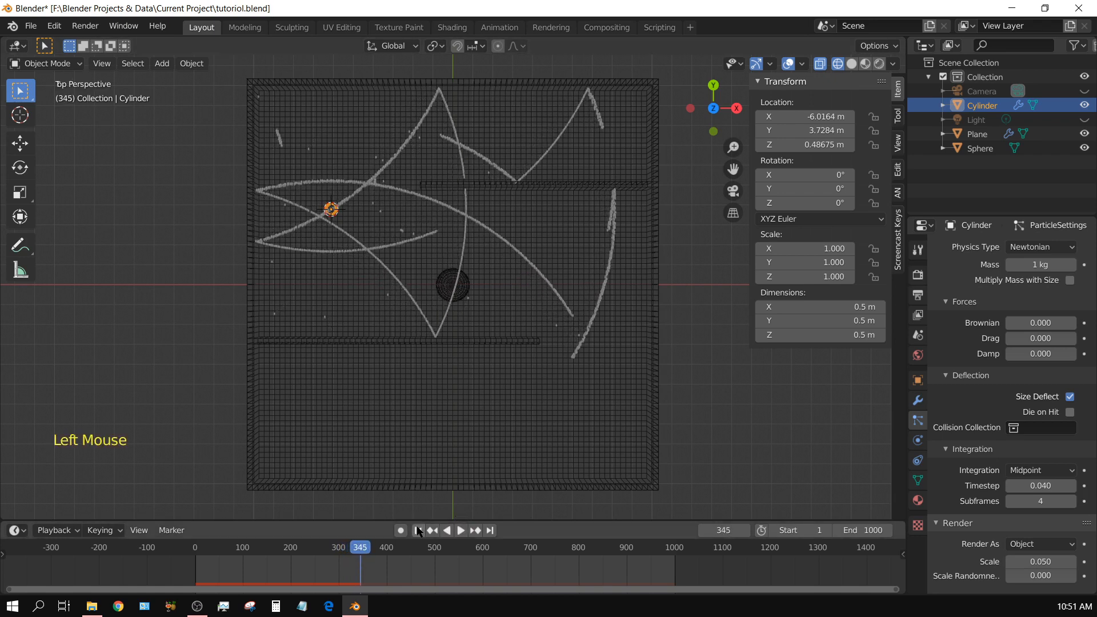
pyautogui.click(418, 531)
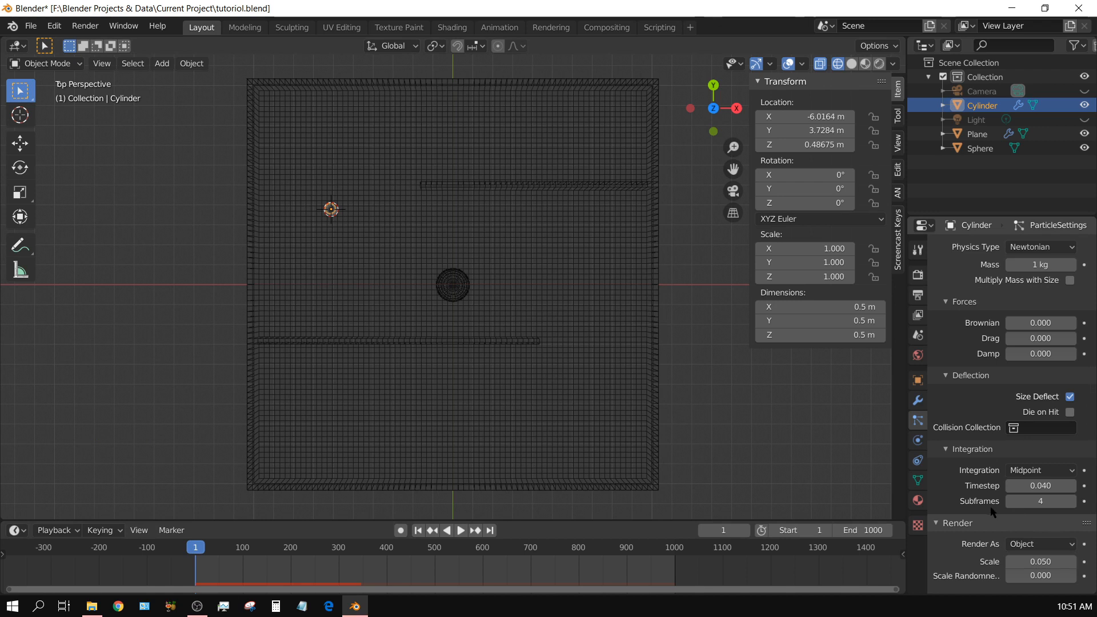
# Enable Disk Cache for the cylinder's particle system and bake the simulation
pyautogui.scroll(6, 991, 511)
pyautogui.scroll(13, 991, 511)
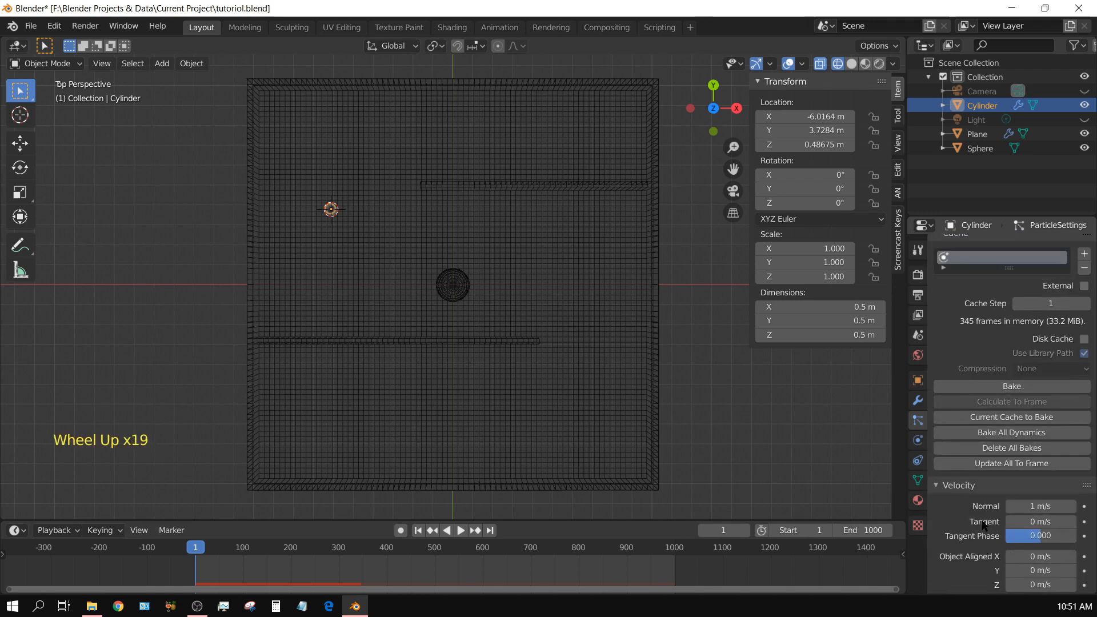
pyautogui.click(1084, 340)
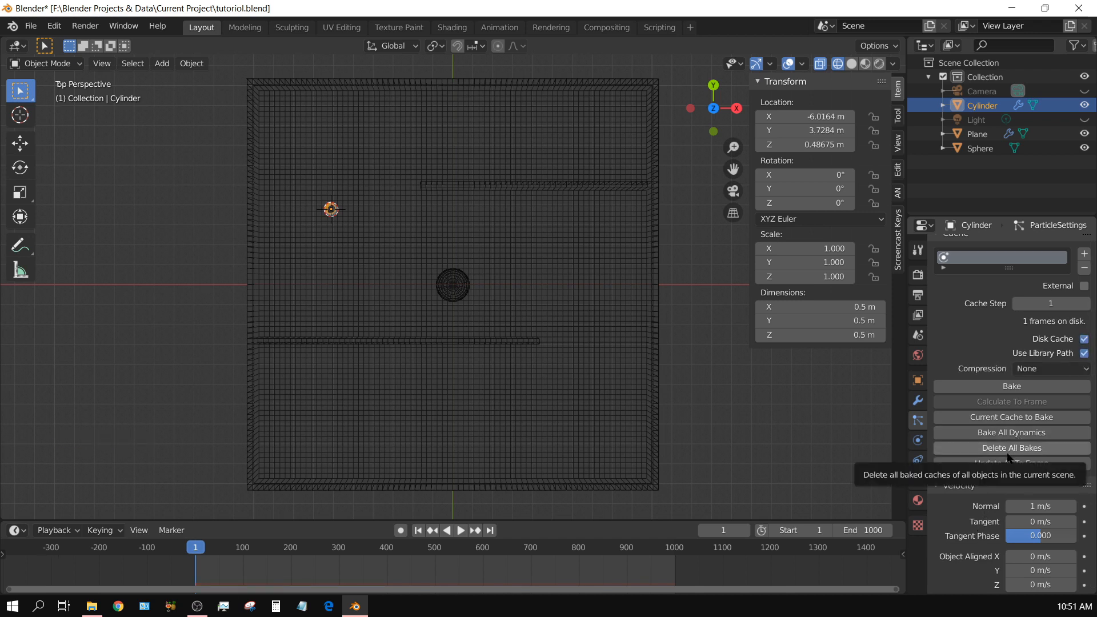
pyautogui.click(1013, 387)
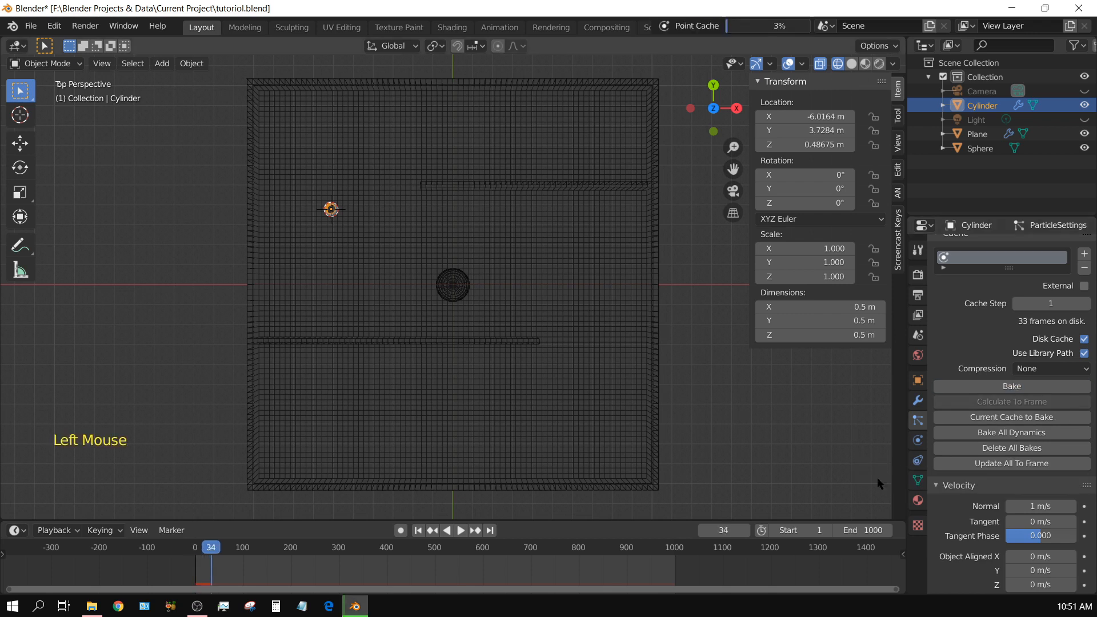
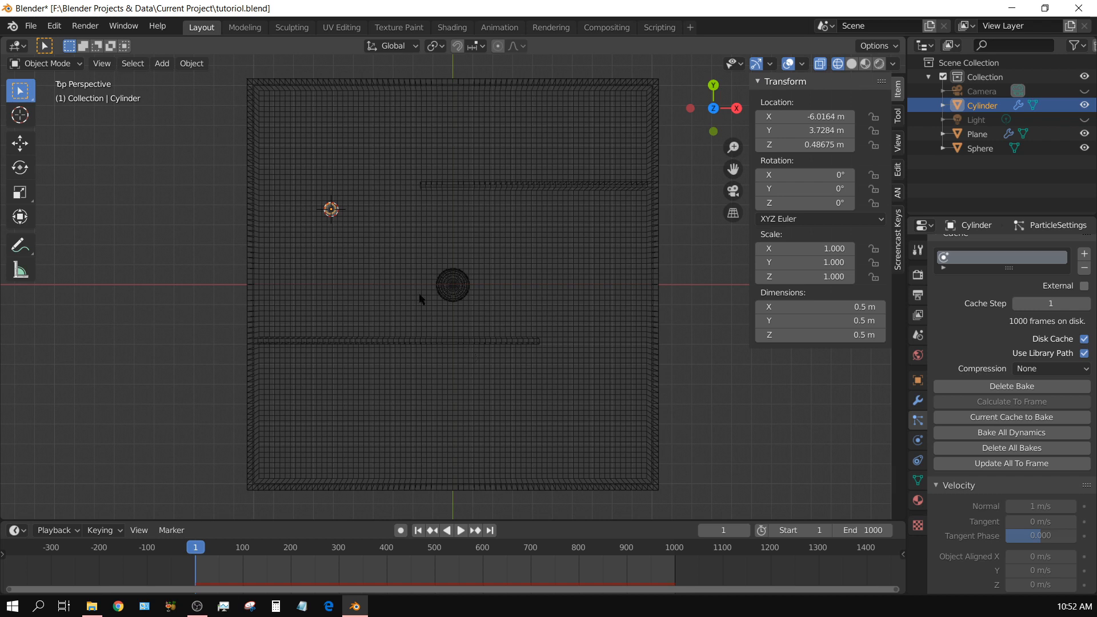
# Play the start of the baked simulation to check the cached particles, and rewind to frame 1
pyautogui.click(460, 532)
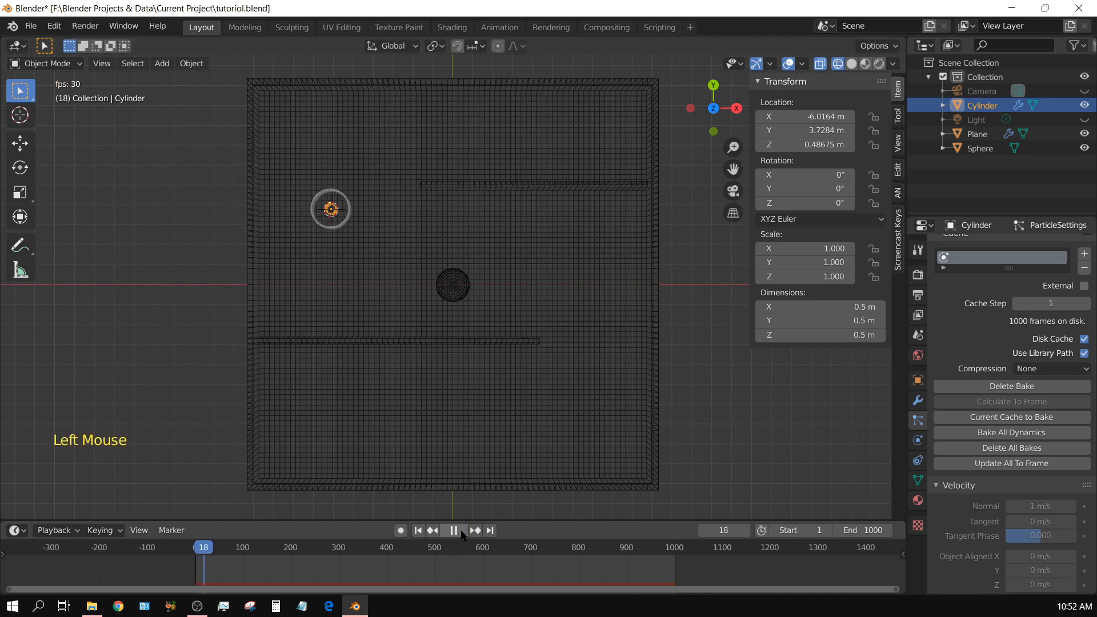
pyautogui.click(455, 531)
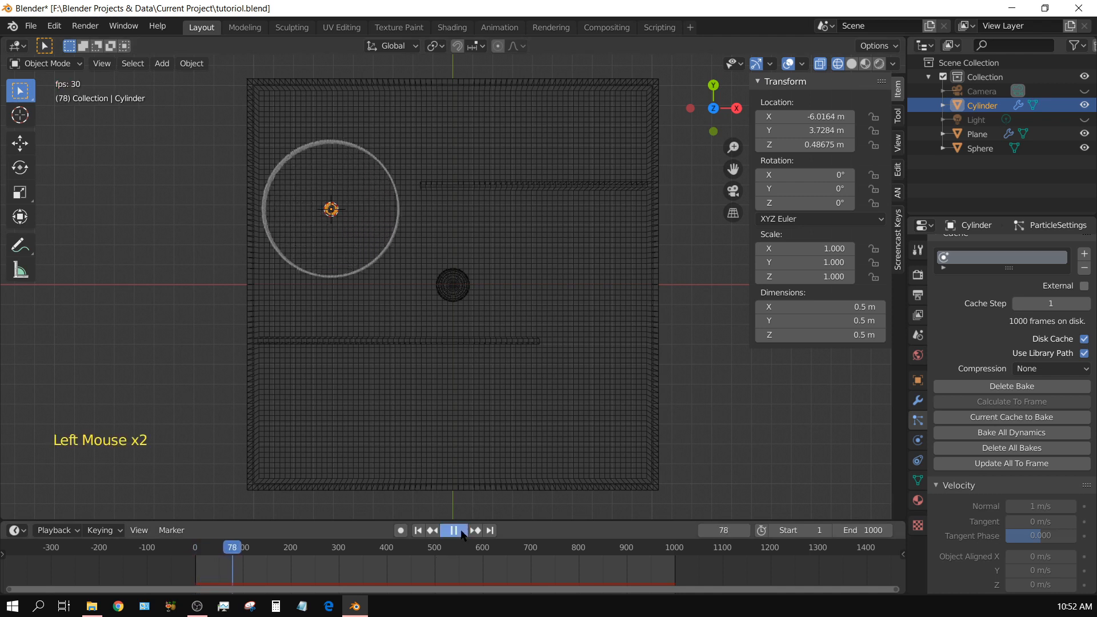
pyautogui.click(418, 530)
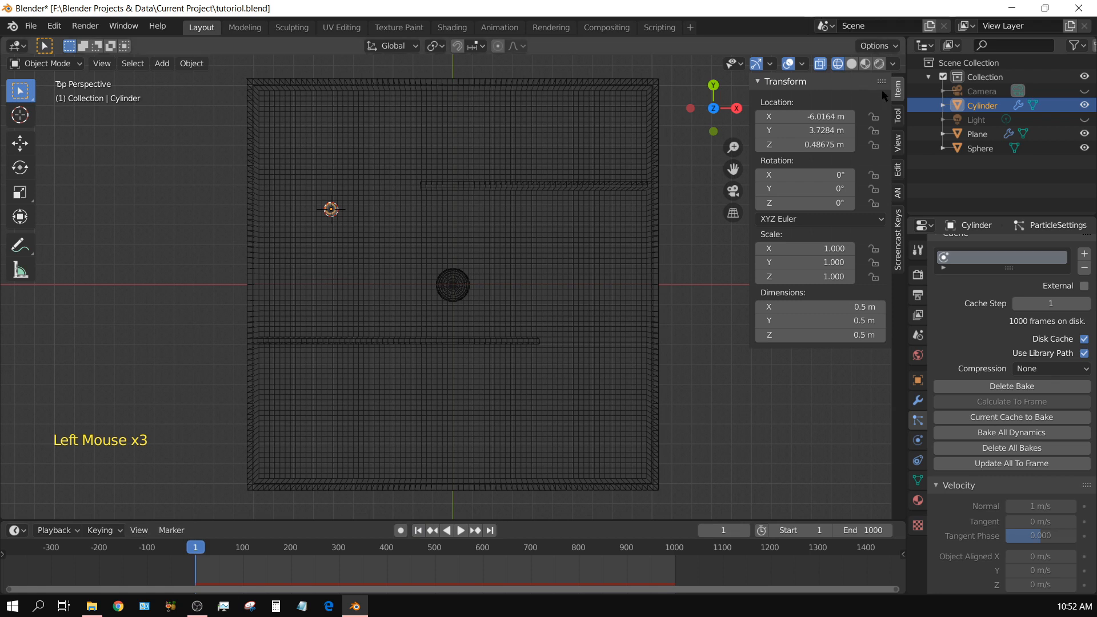
# Unhide the camera and set its X and Y location to 0 m
pyautogui.click(1084, 91)
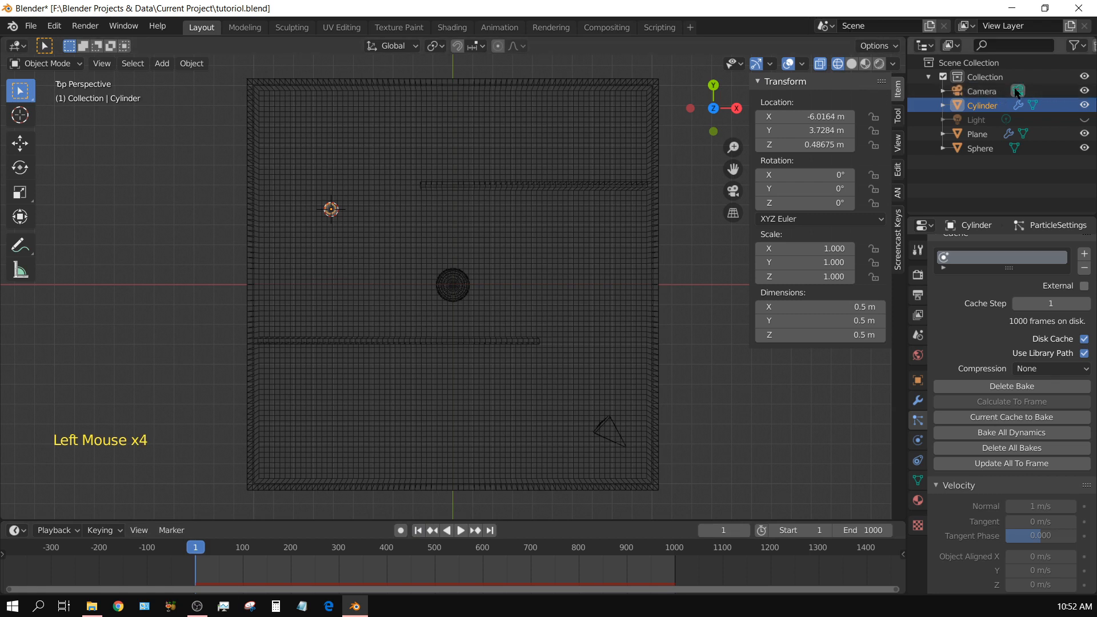
pyautogui.click(995, 92)
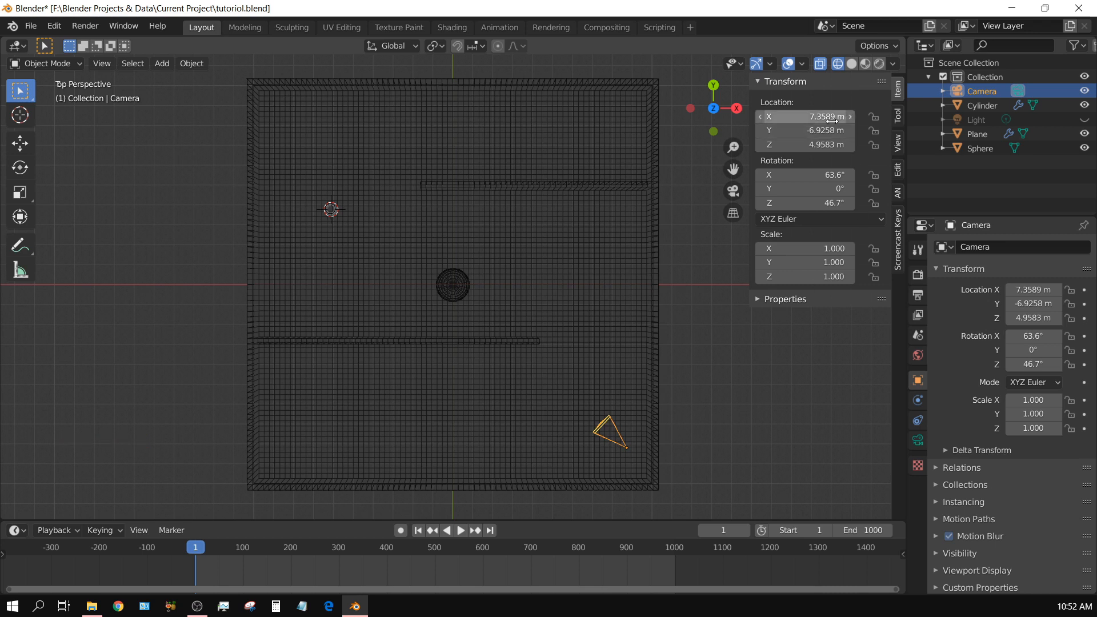
pyautogui.click(814, 117)
pyautogui.write('0')
pyautogui.press('Return')
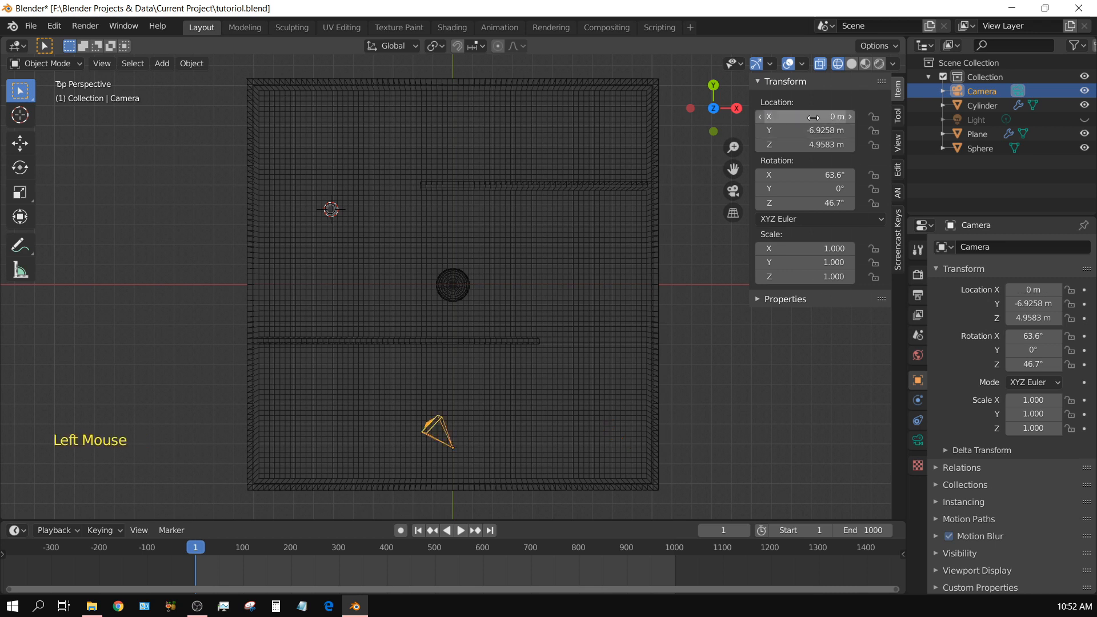
pyautogui.click(806, 131)
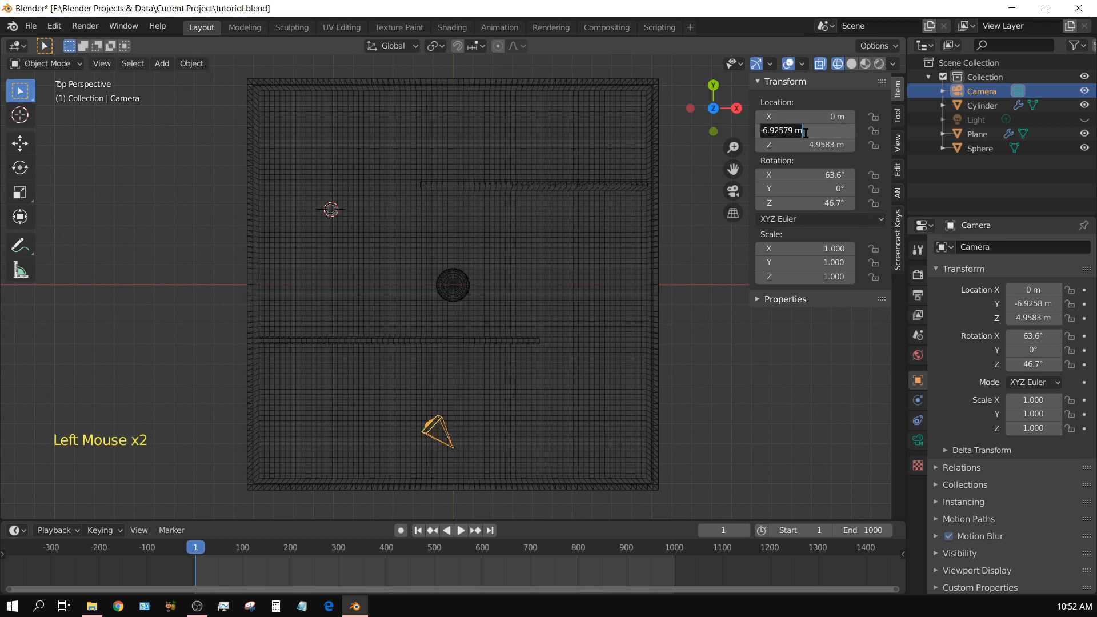
pyautogui.write('0')
pyautogui.press('Return')
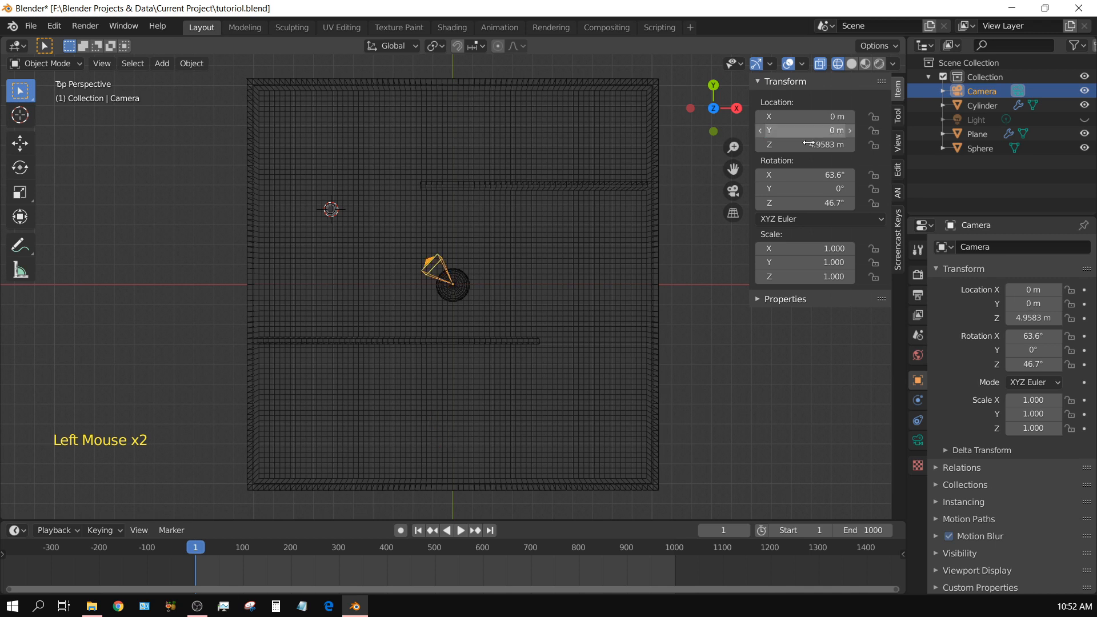
# Set the camera's X and Z rotation to 0° so it points straight down
pyautogui.click(815, 175)
pyautogui.write('0')
pyautogui.press('Return')
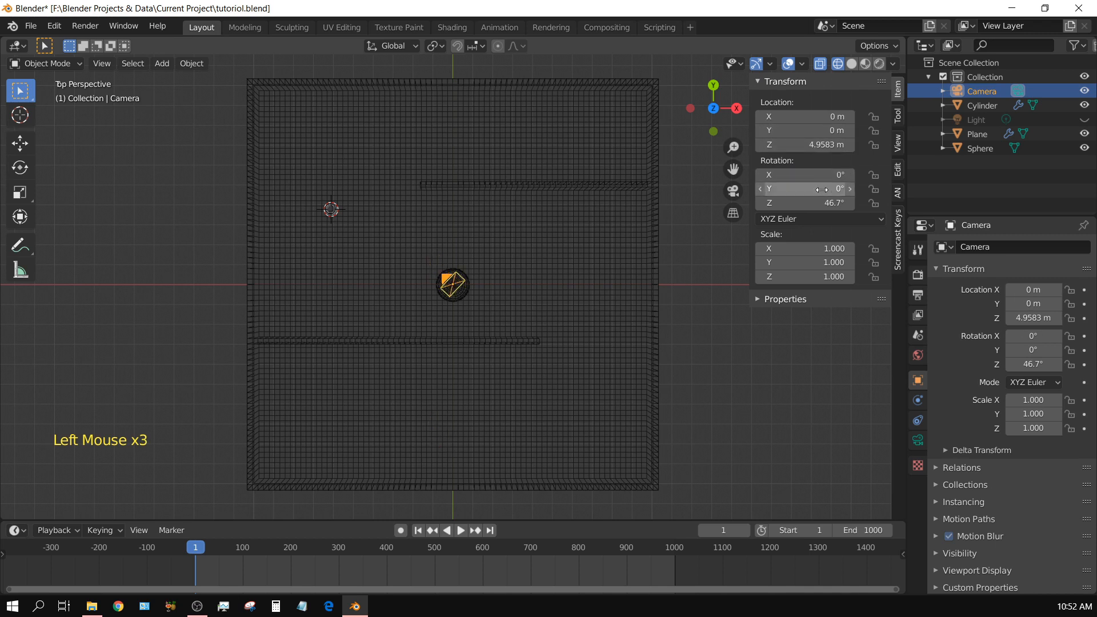
pyautogui.click(817, 203)
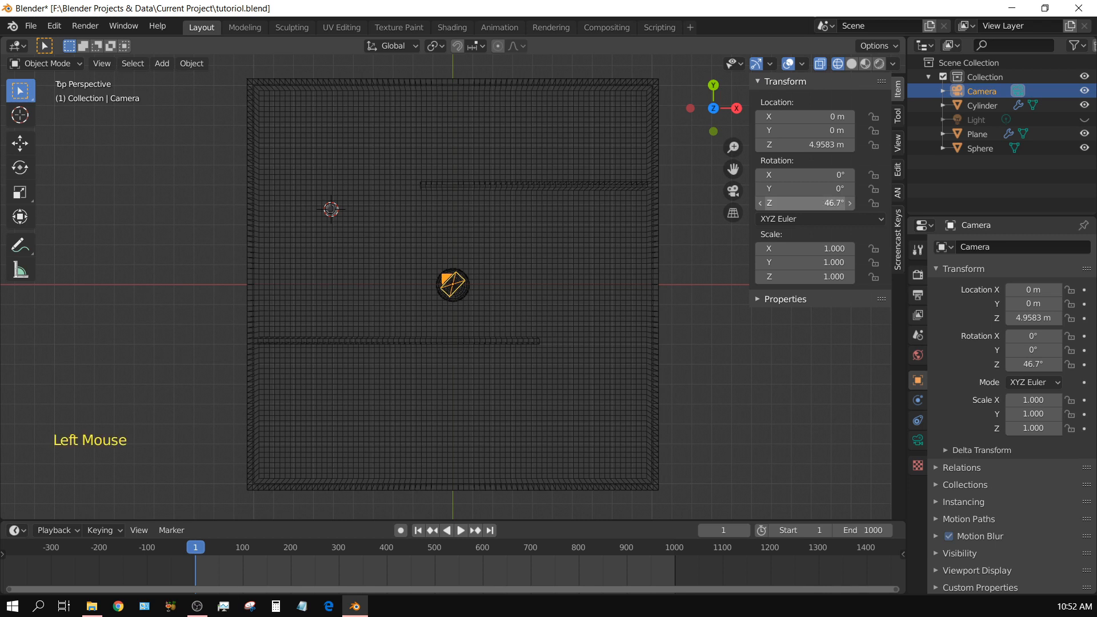
pyautogui.write('0')
pyautogui.press('Return')
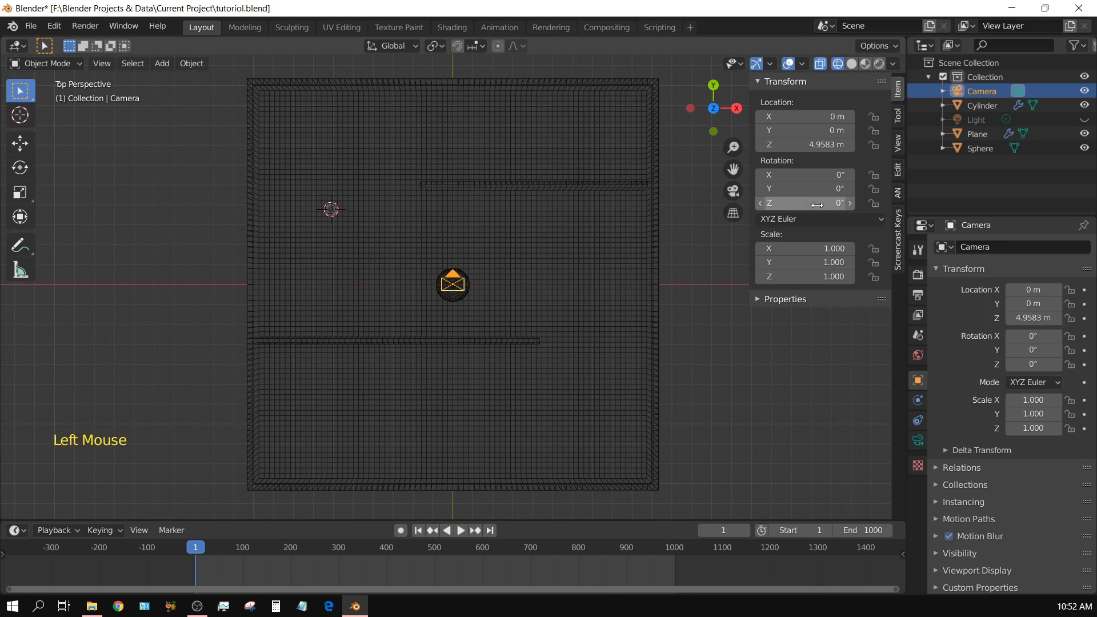
# Set the output's X resolution to 1080 px for a square render frame
pyautogui.click(918, 275)
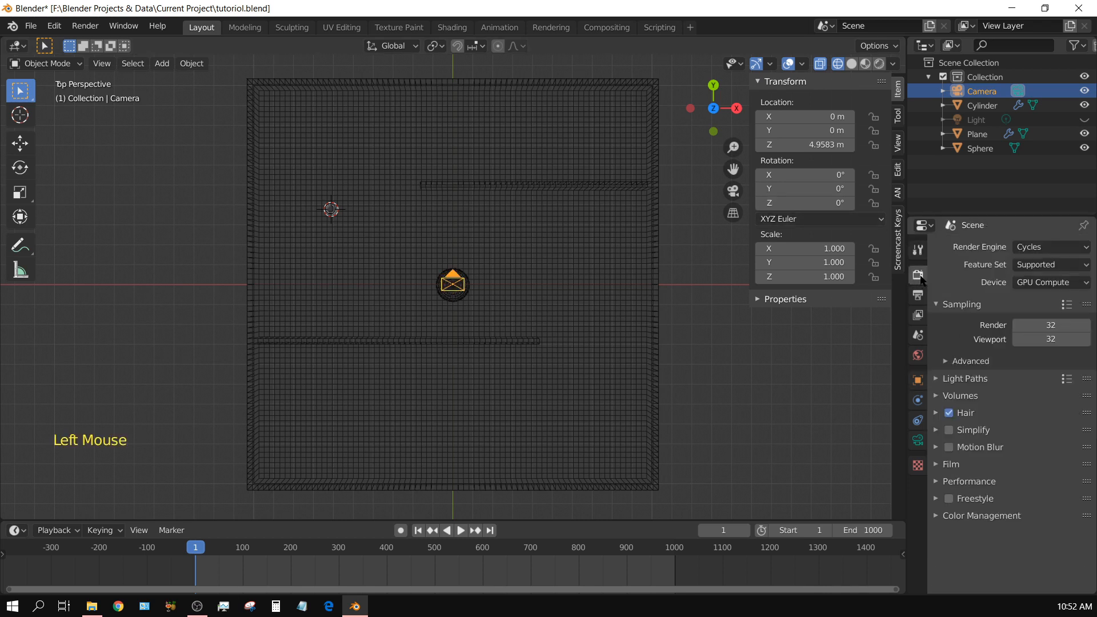
pyautogui.scroll(5, 955, 323)
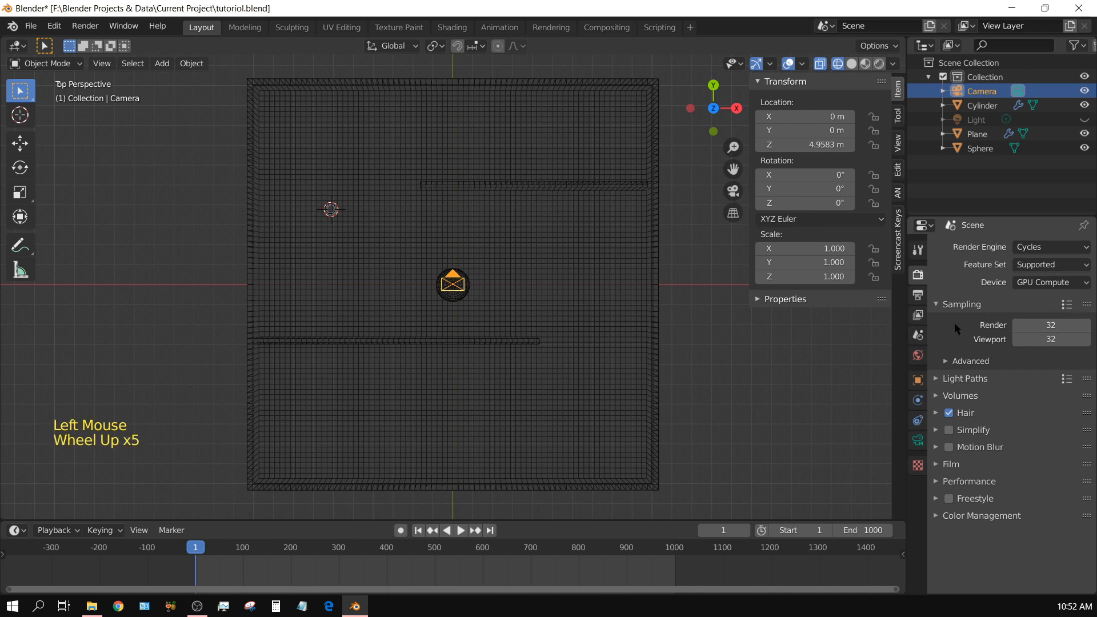
pyautogui.click(918, 295)
pyautogui.scroll(1, 971, 365)
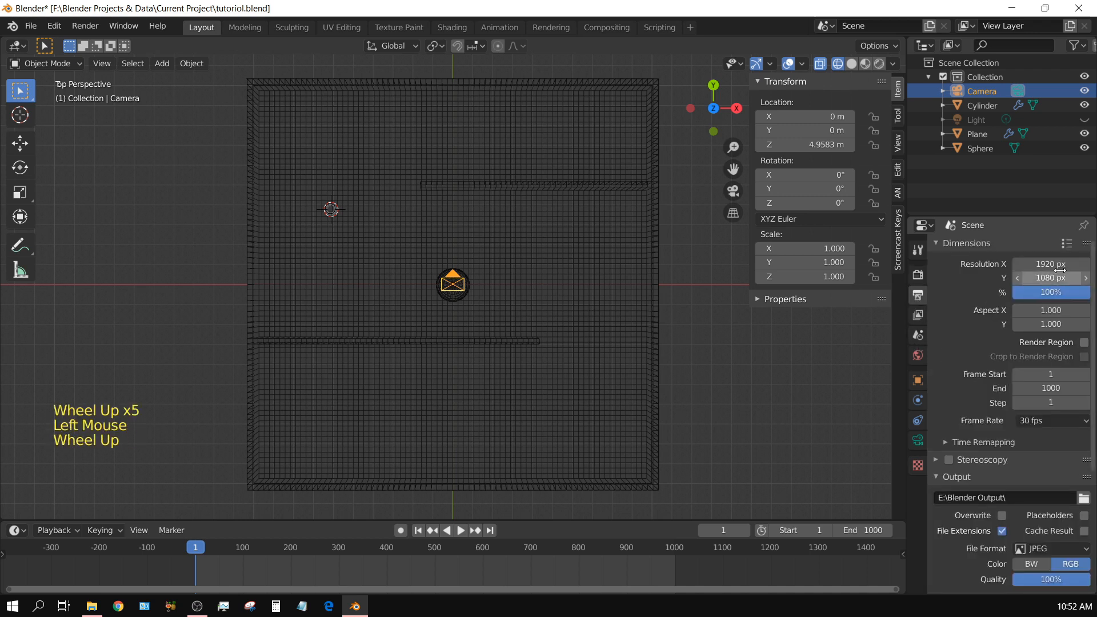
pyautogui.click(1052, 263)
pyautogui.write('1')
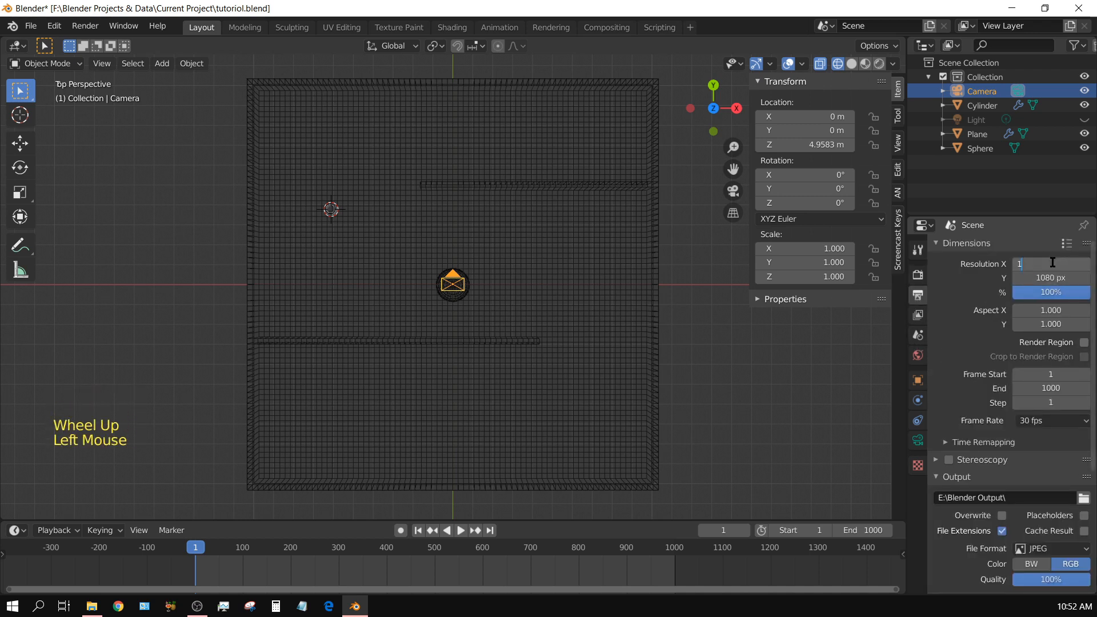
pyautogui.write('080')
pyautogui.press('Return')
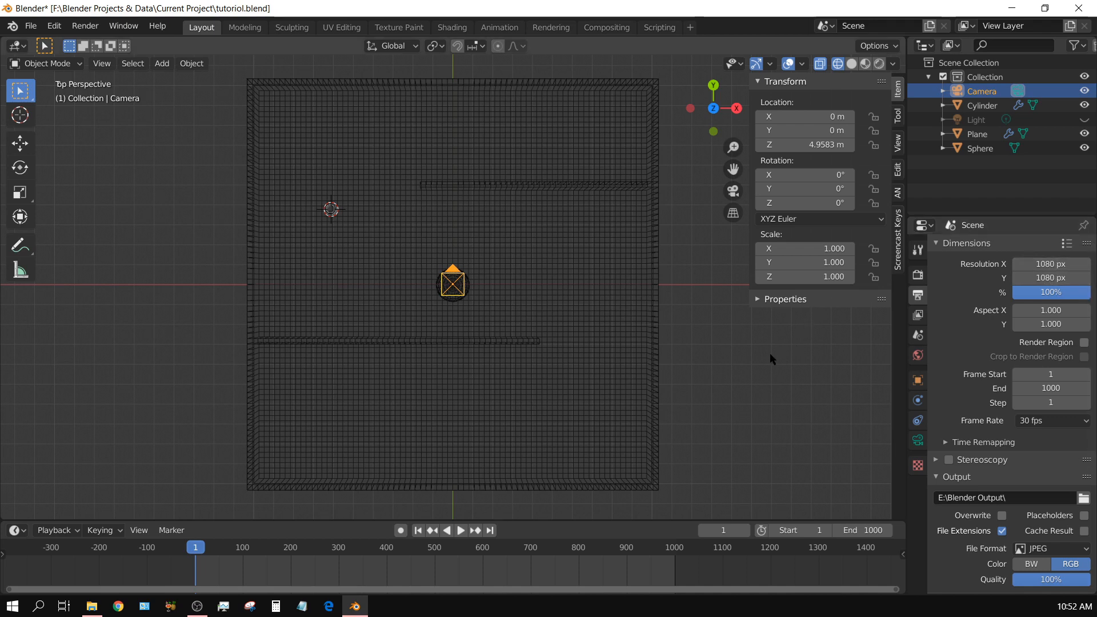
# Look through the camera and raise its Z location to 28.848 m so the walled floor fills the frame
pyautogui.press('KP_0')
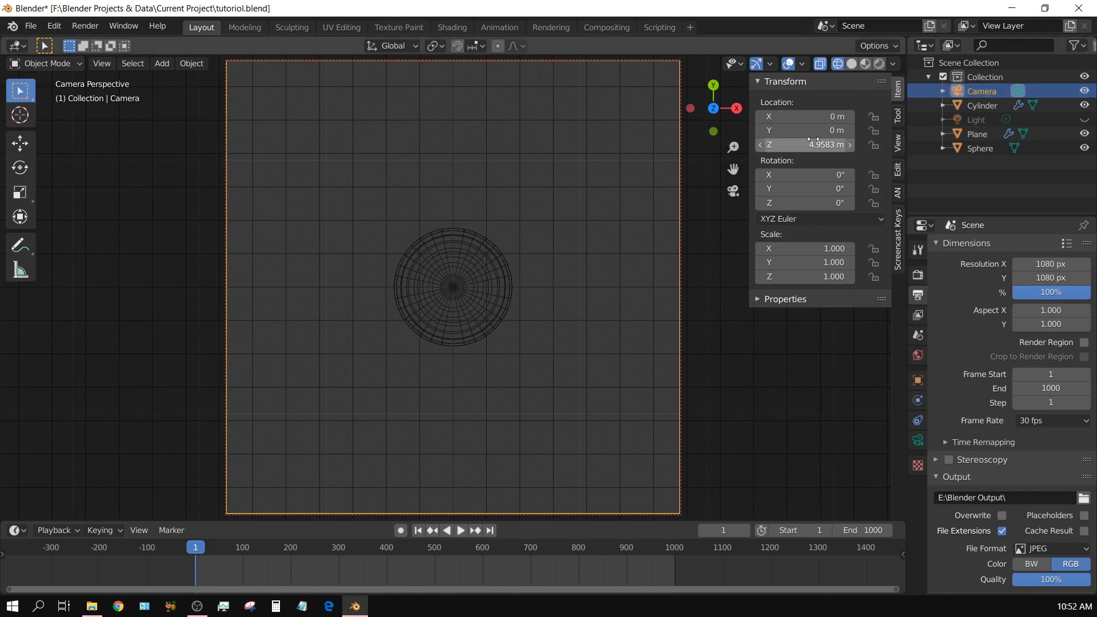
pyautogui.moveTo(794, 144); pyautogui.dragTo(988, 144)
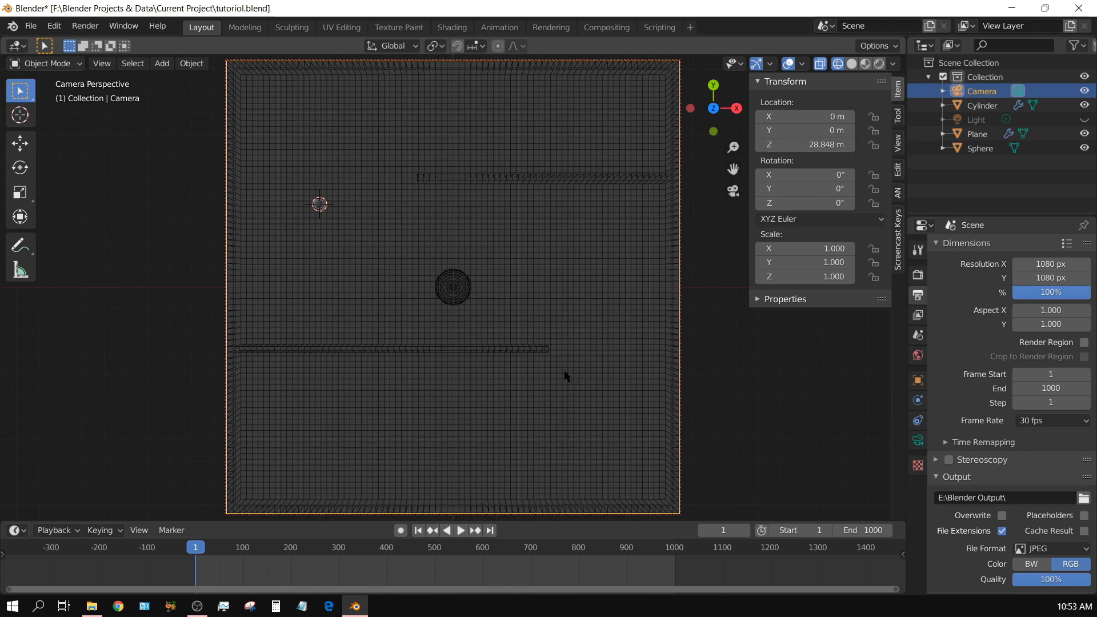
# Set the strength of the world's background surface to 0
pyautogui.click(919, 355)
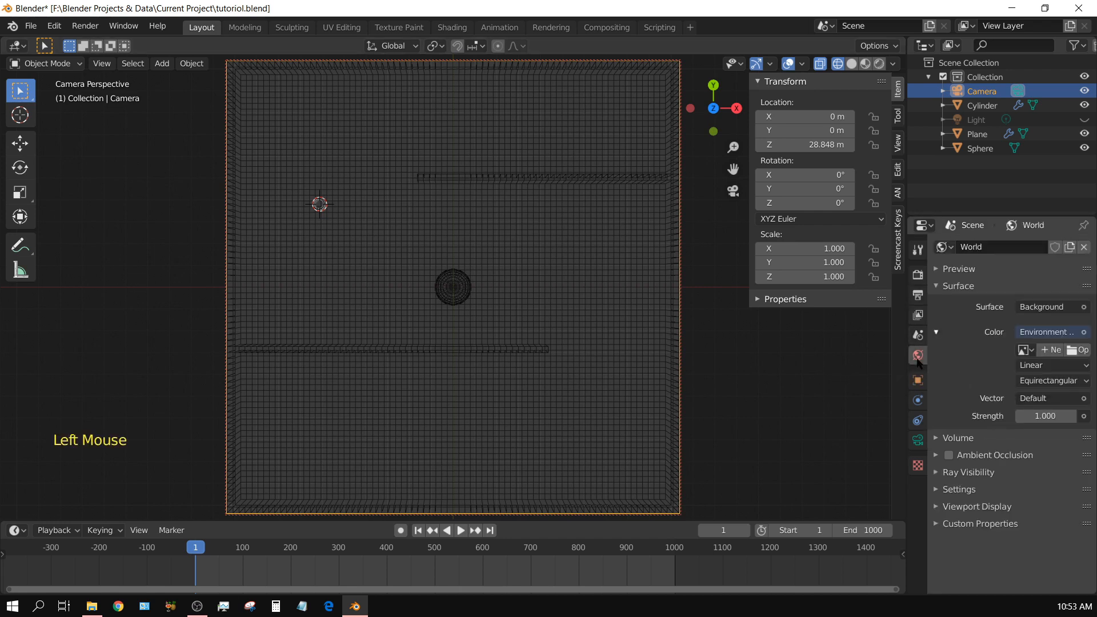
pyautogui.moveTo(1057, 417); pyautogui.dragTo(1029, 417)
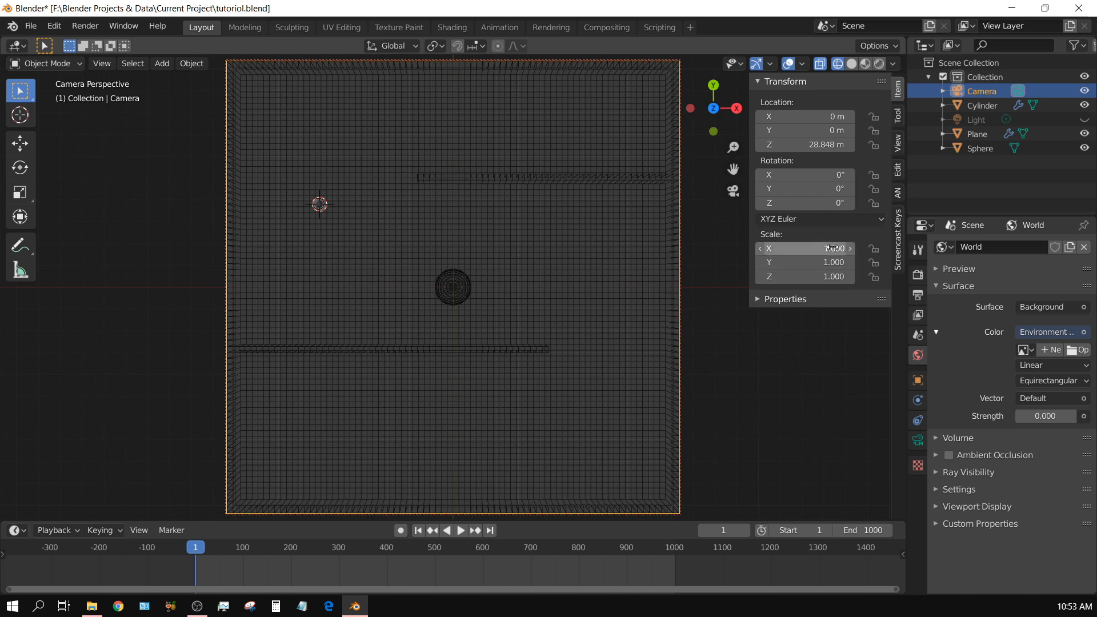
# Delete the hidden Light object from the scene
pyautogui.click(976, 121)
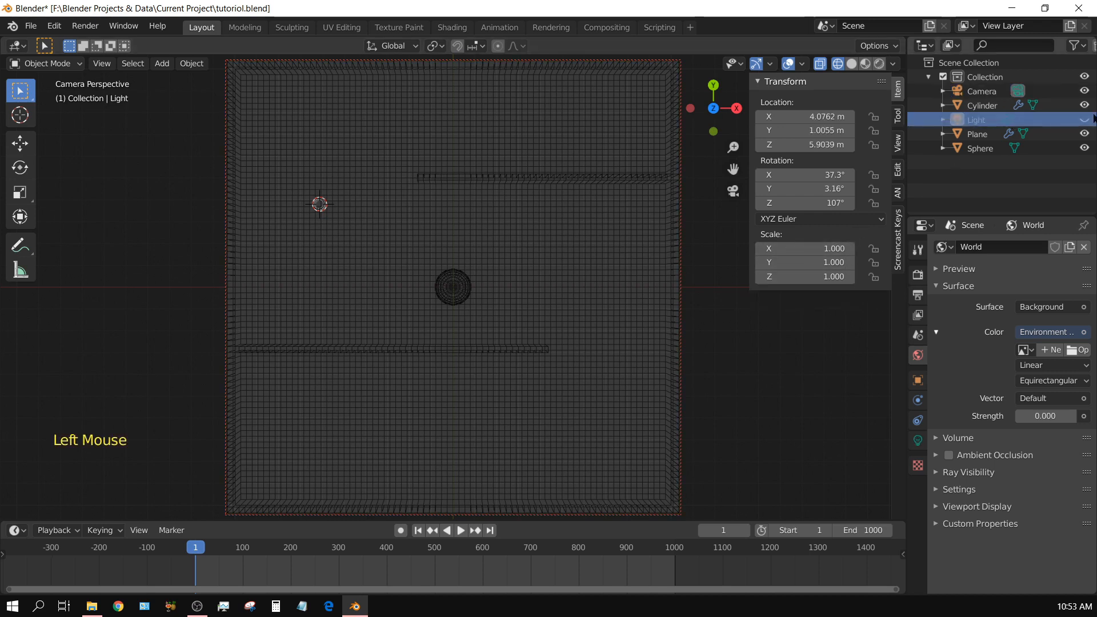
pyautogui.rightClick(979, 121)
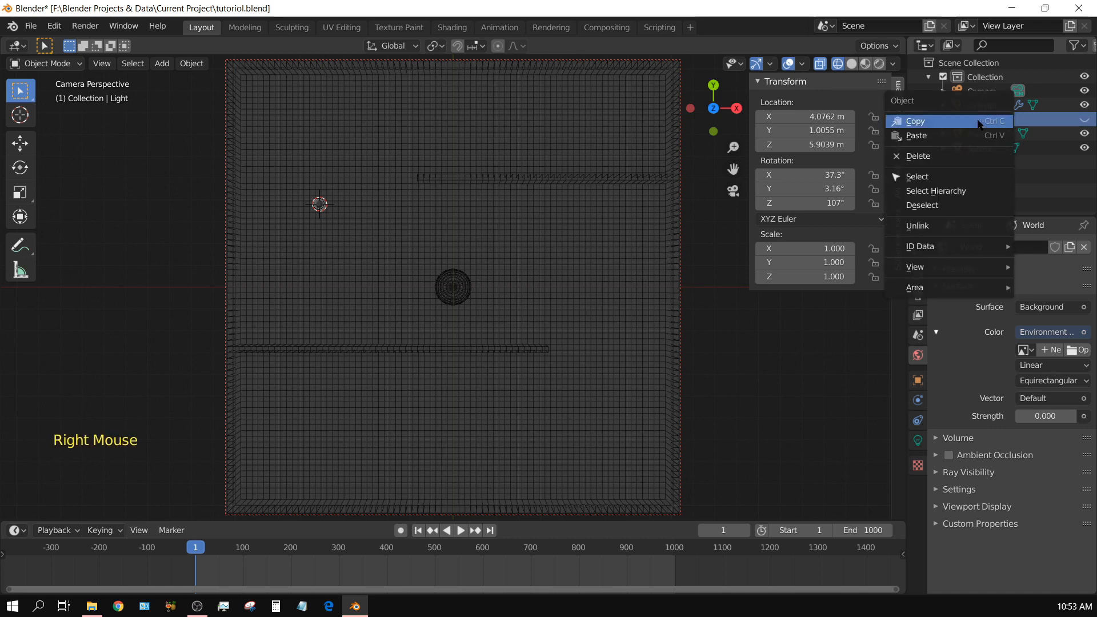
pyautogui.moveTo(931, 236)
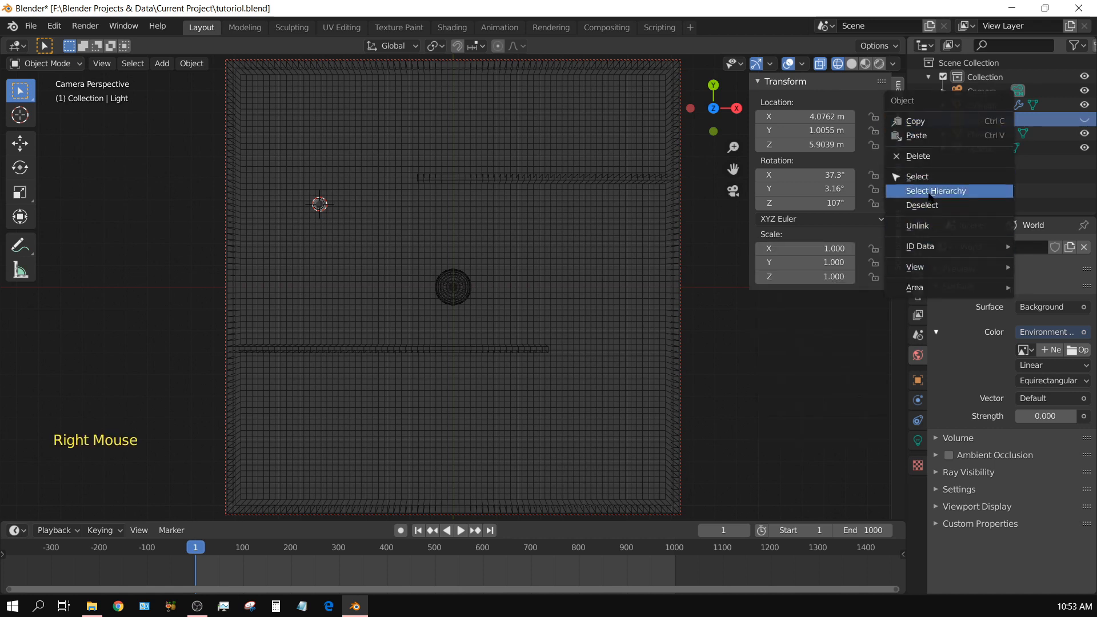
pyautogui.click(919, 156)
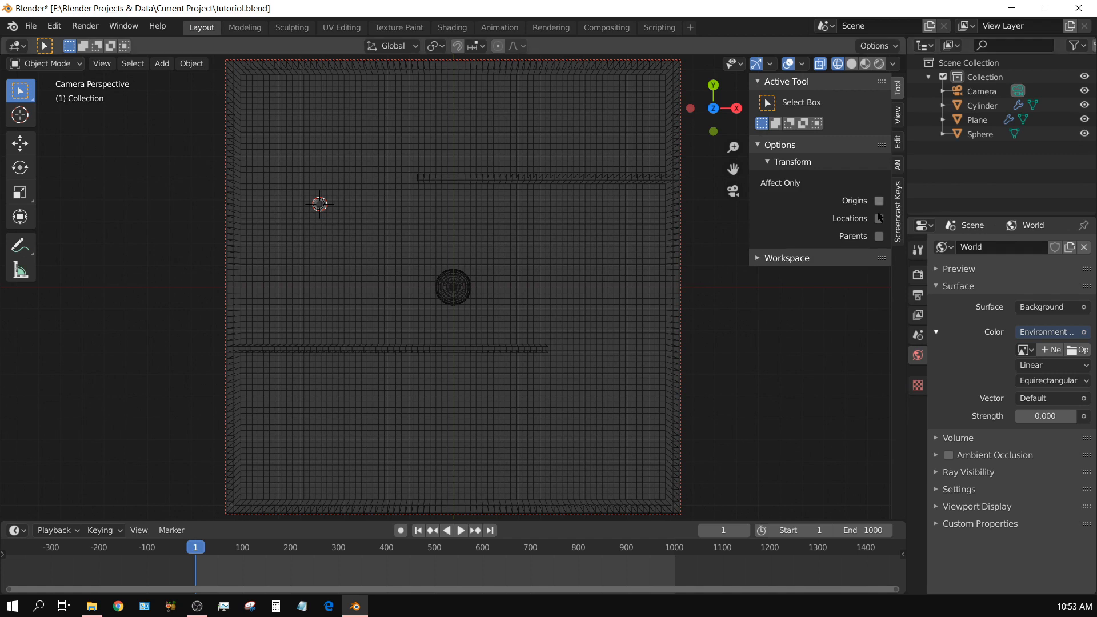
# Add an area light to the scene
pyautogui.click(162, 63)
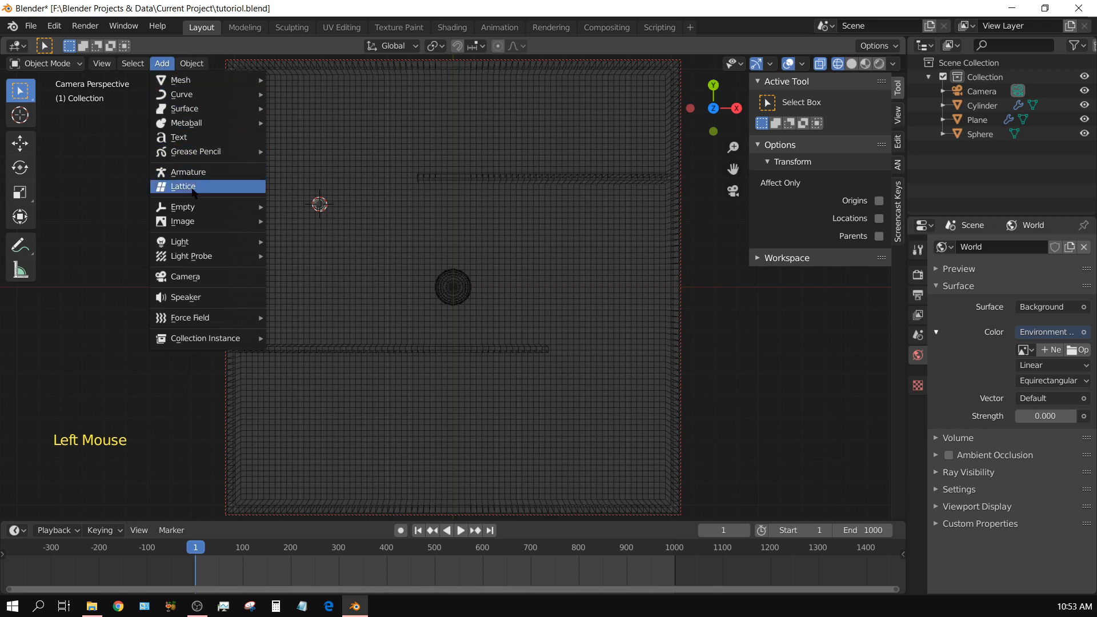
pyautogui.moveTo(196, 246)
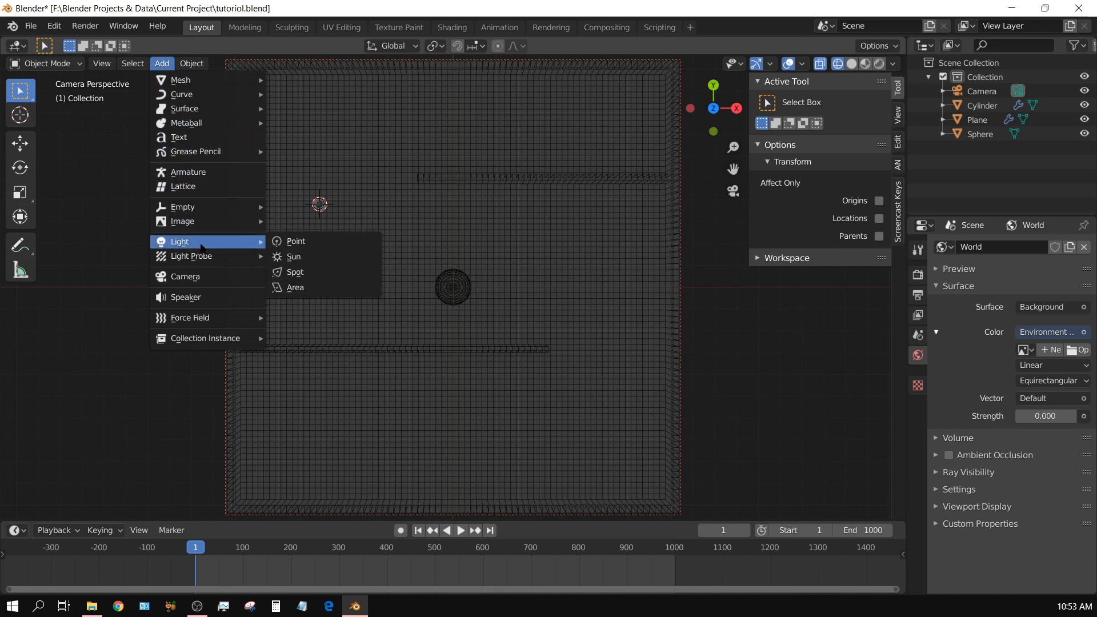
pyautogui.click(311, 291)
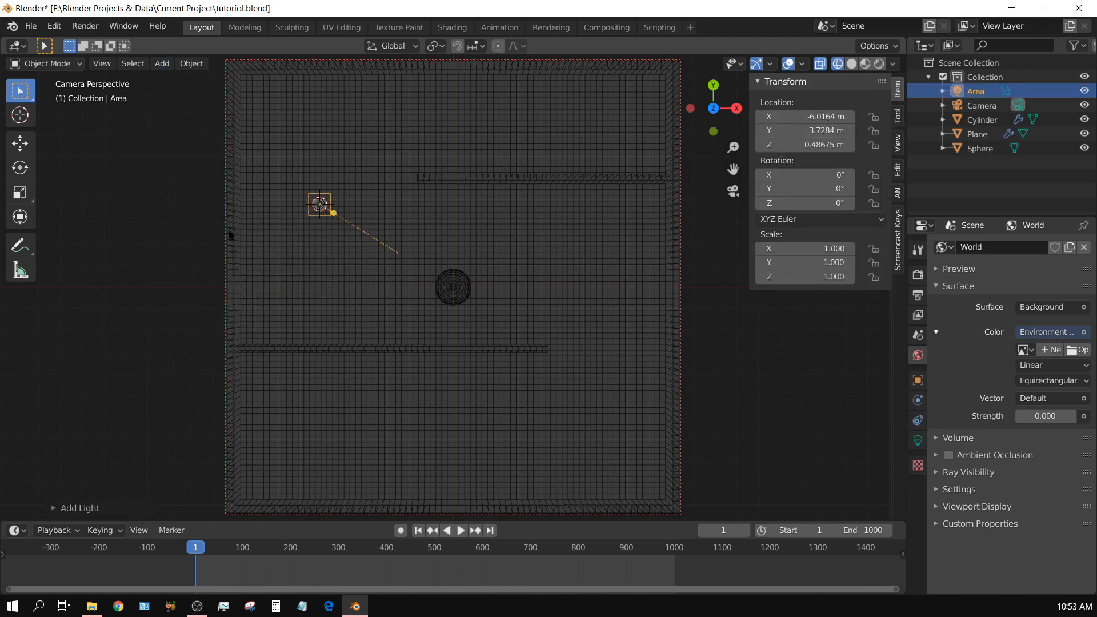
# Centre the area light over the floor by setting its X and Y location to 0 m
pyautogui.click(811, 116)
pyautogui.write('0')
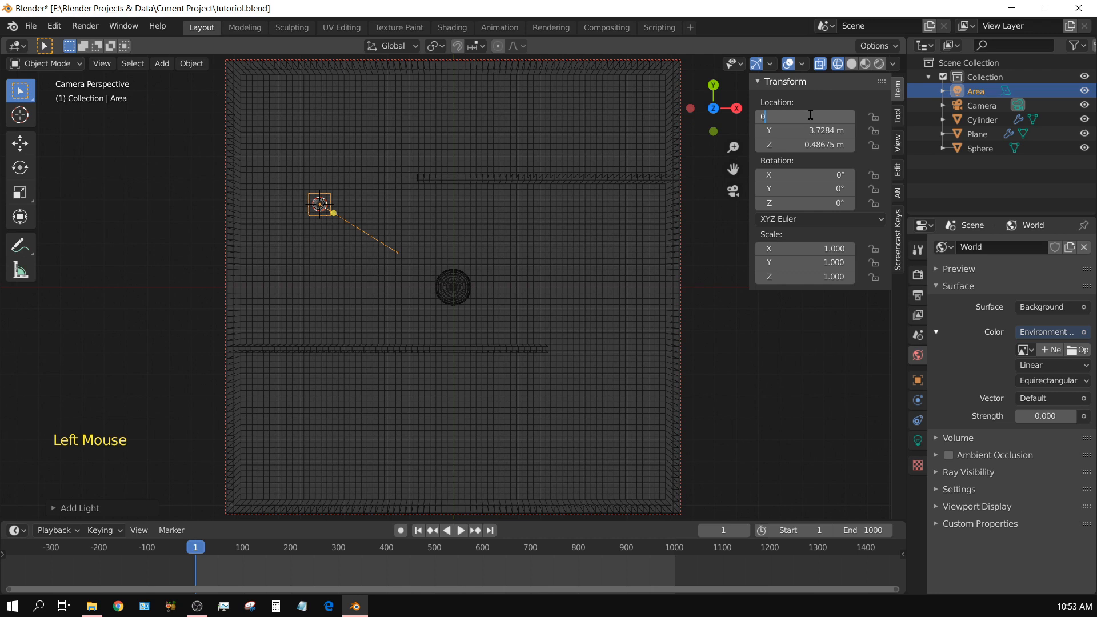
pyautogui.press('Return')
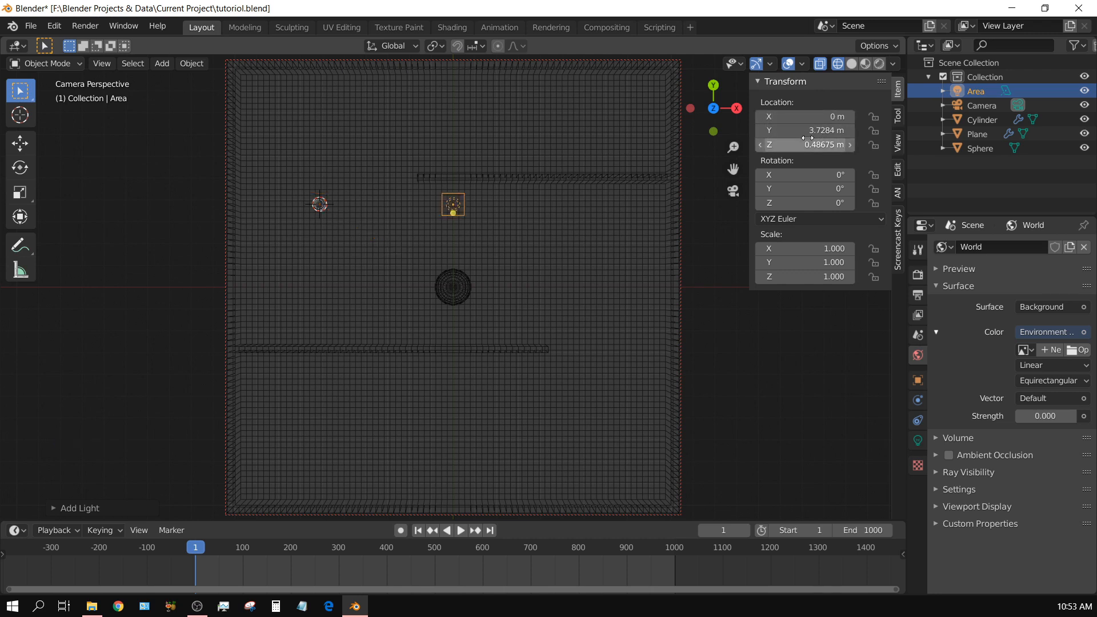
pyautogui.click(807, 141)
pyautogui.click(809, 132)
pyautogui.click(808, 130)
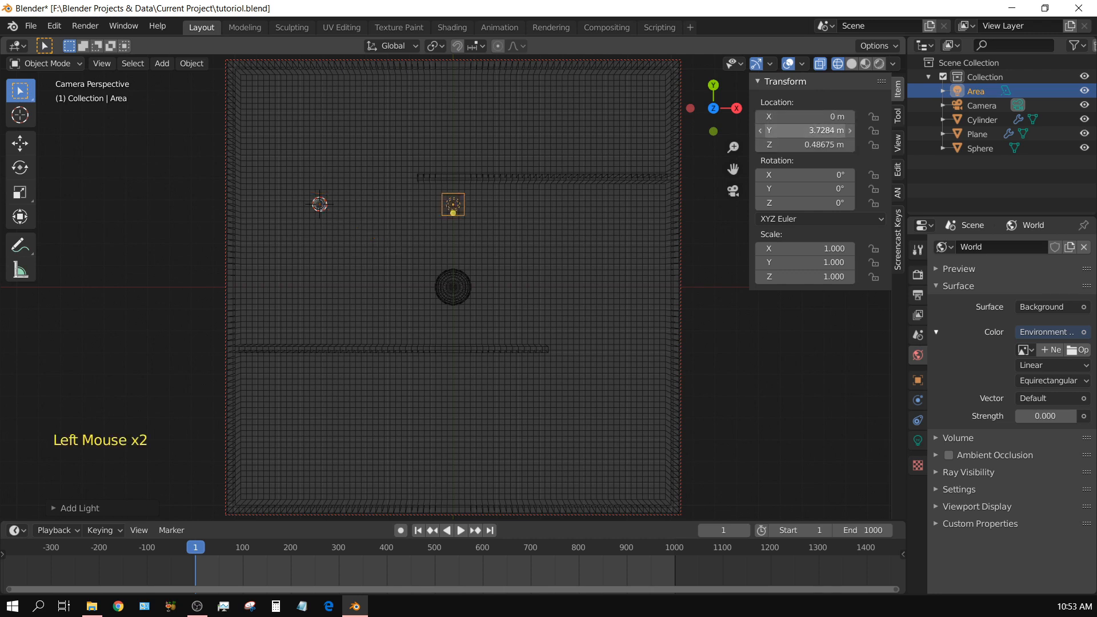
pyautogui.write('0')
pyautogui.press('Return')
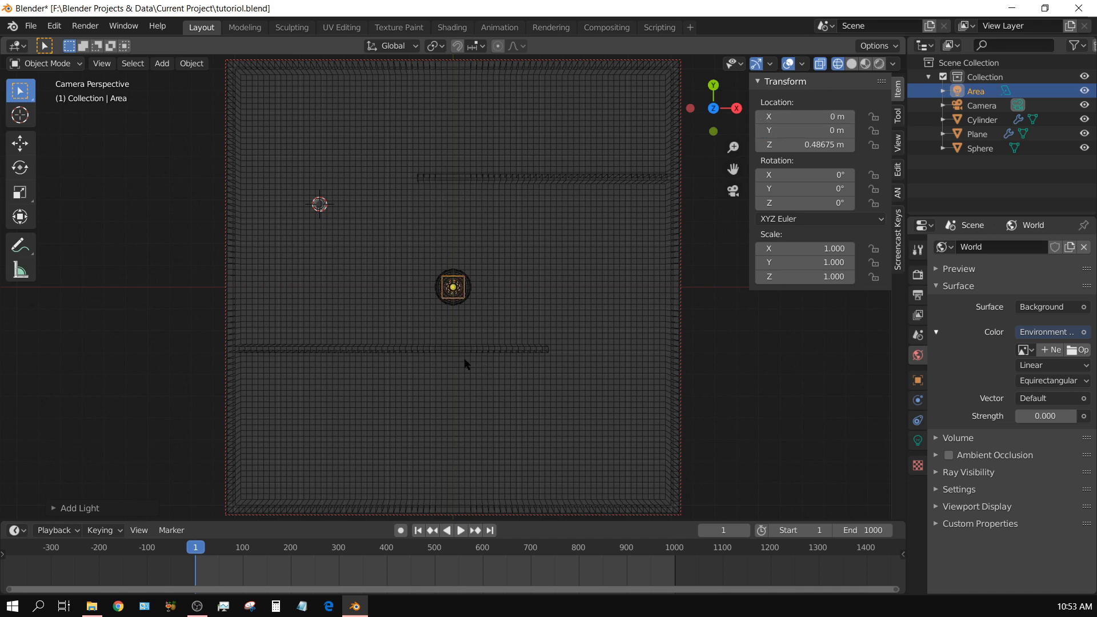
# In the front orthographic view, raise the area light along Z to about 29.94 m, just above the camera
pyautogui.press('KP_1')
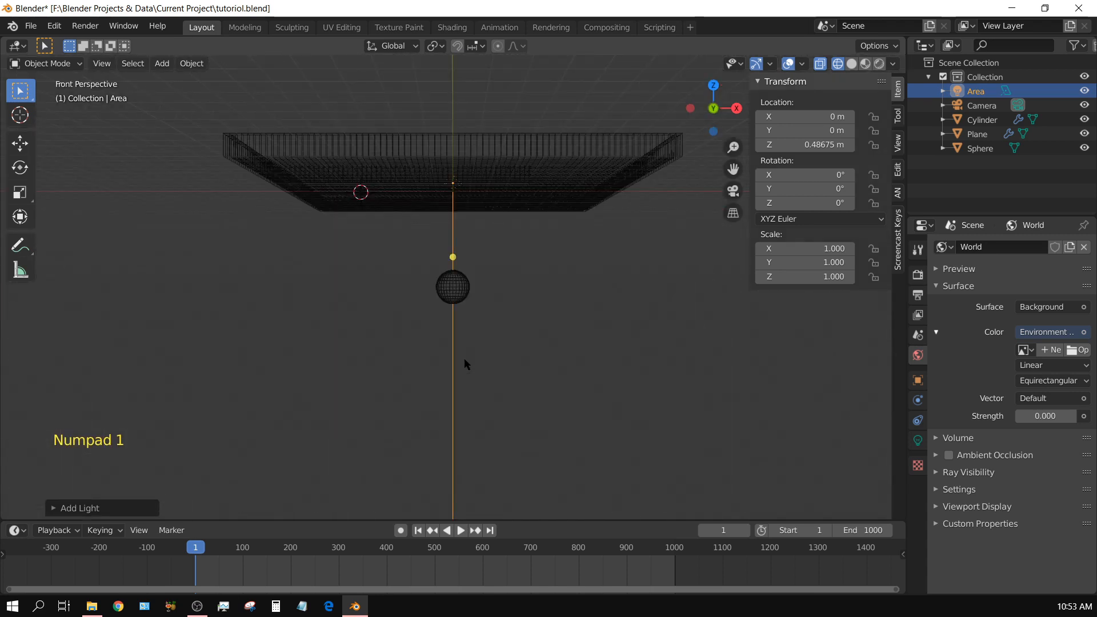
pyautogui.press('KP_5')
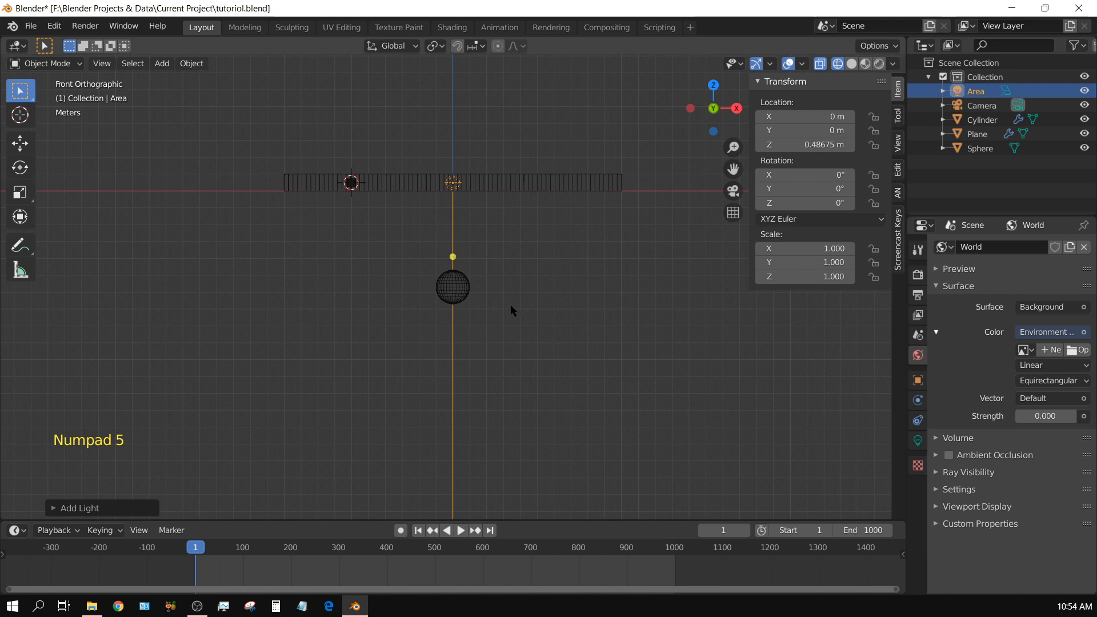
pyautogui.scroll(-1, 529, 277)
pyautogui.keyDown('shift'); pyautogui.moveTo(535, 286); pyautogui.dragTo(534, 57, button='middle'); pyautogui.keyUp('shift')
pyautogui.scroll(-1, 520, 106)
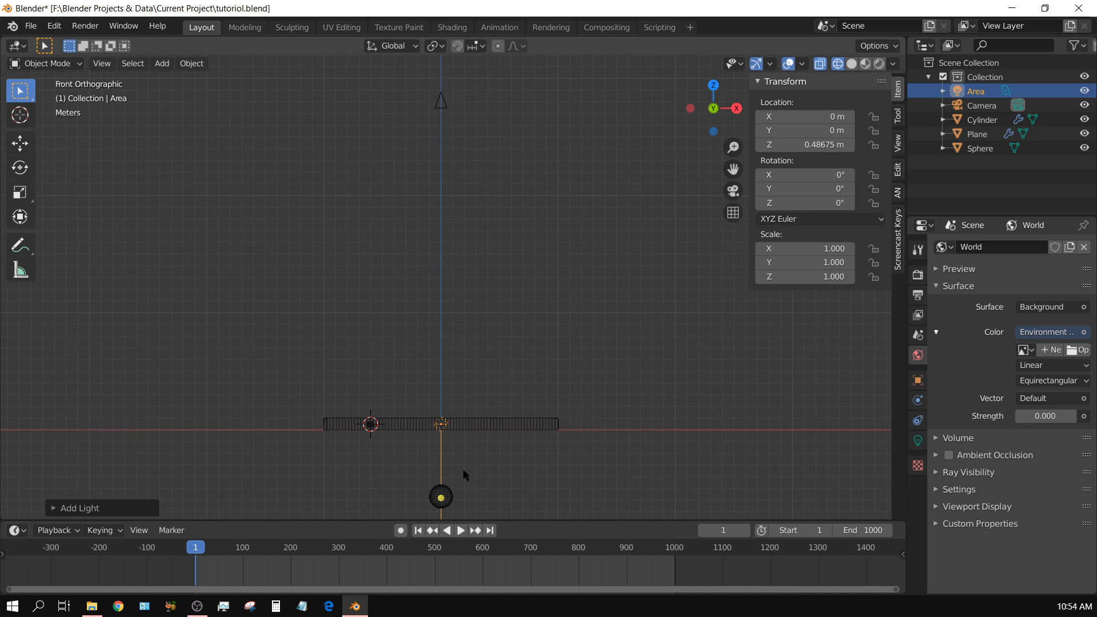
pyautogui.press('g')
pyautogui.press('z')
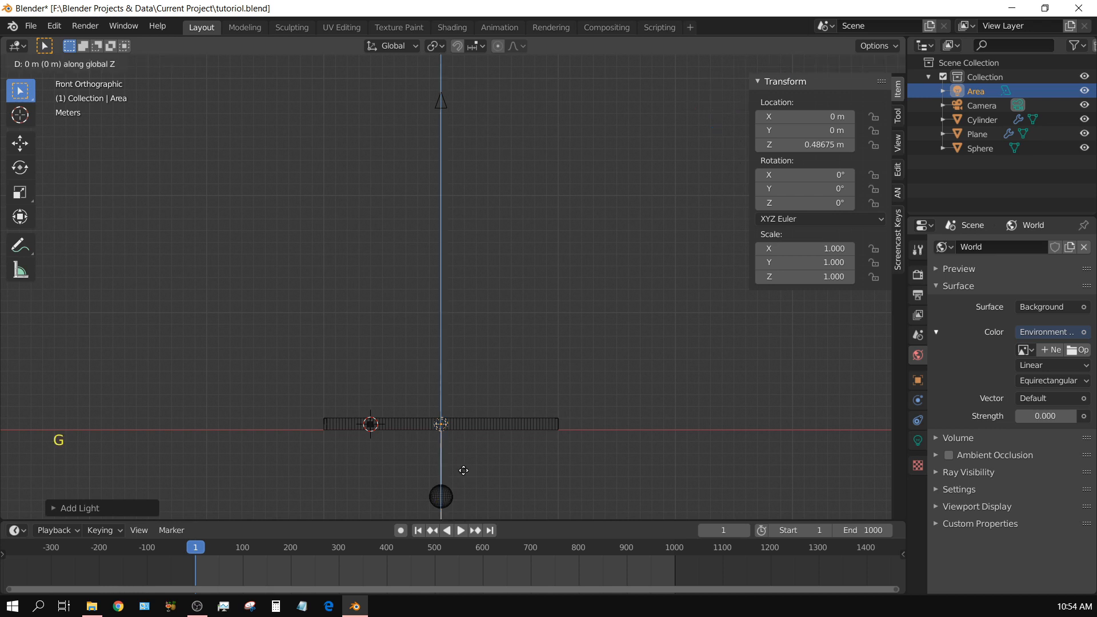
pyautogui.click(465, 125)
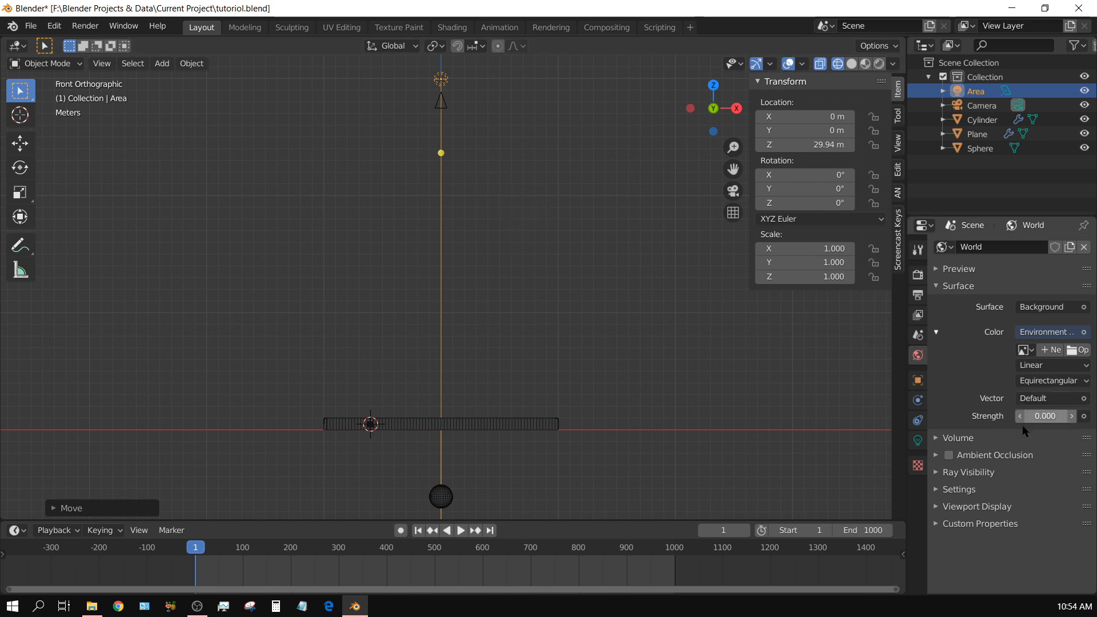
# Set the area light's size to 5 m and its power to 10000 W
pyautogui.click(918, 440)
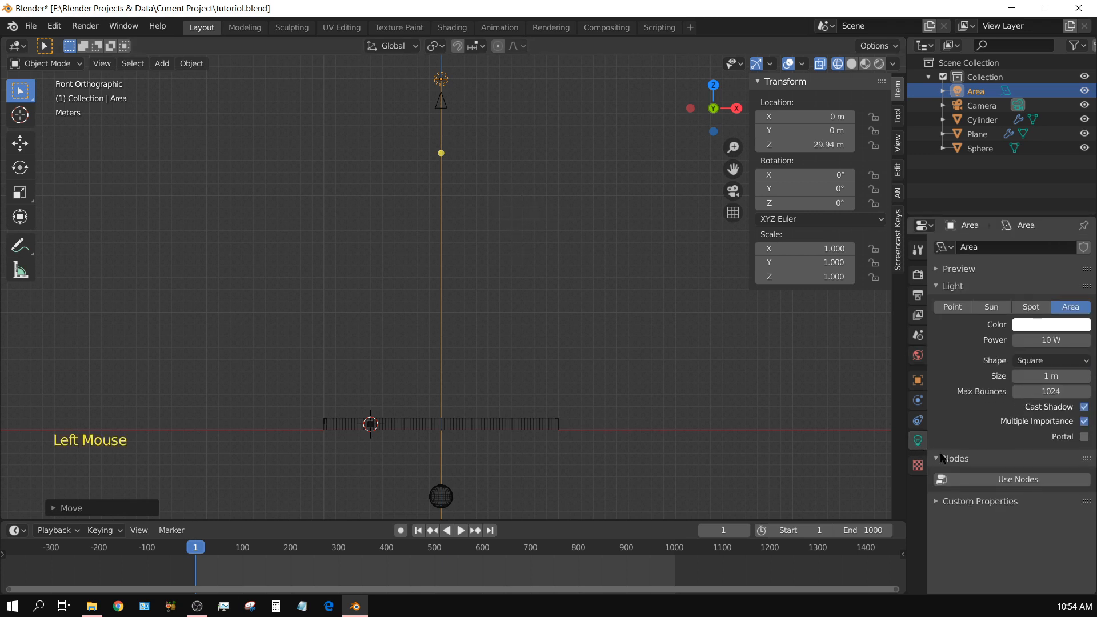
pyautogui.click(1051, 378)
pyautogui.write('5')
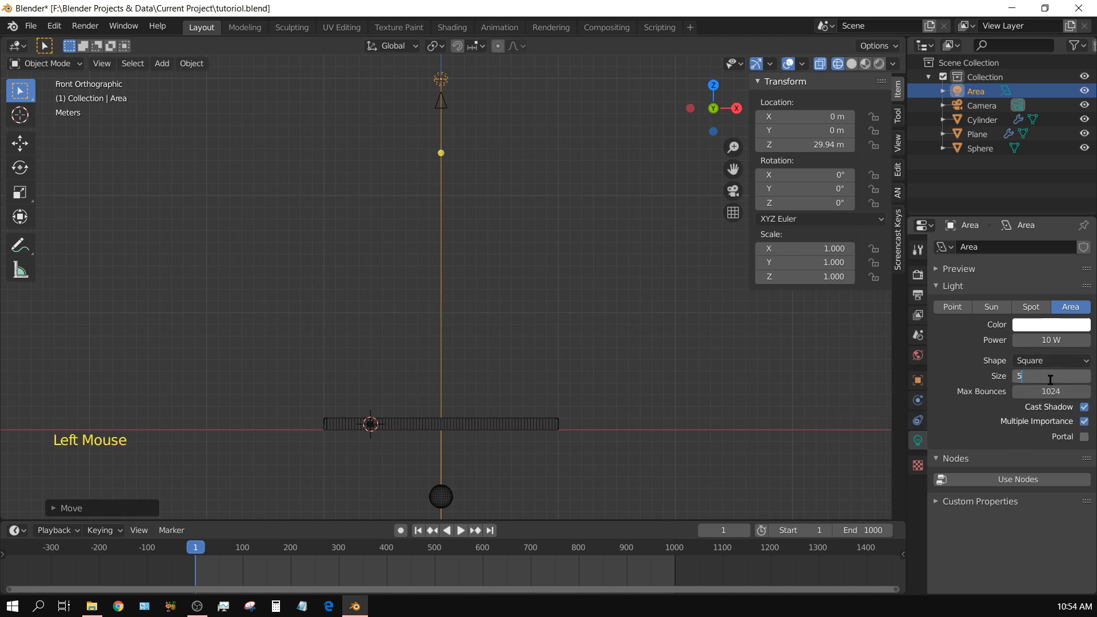
pyautogui.press('Return')
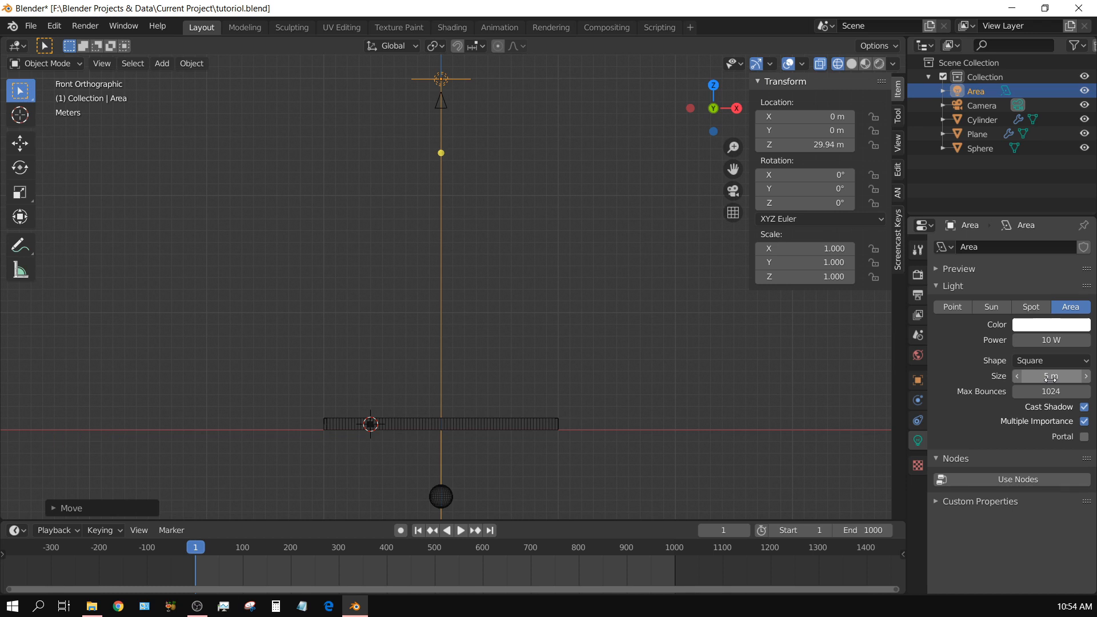
pyautogui.click(1052, 341)
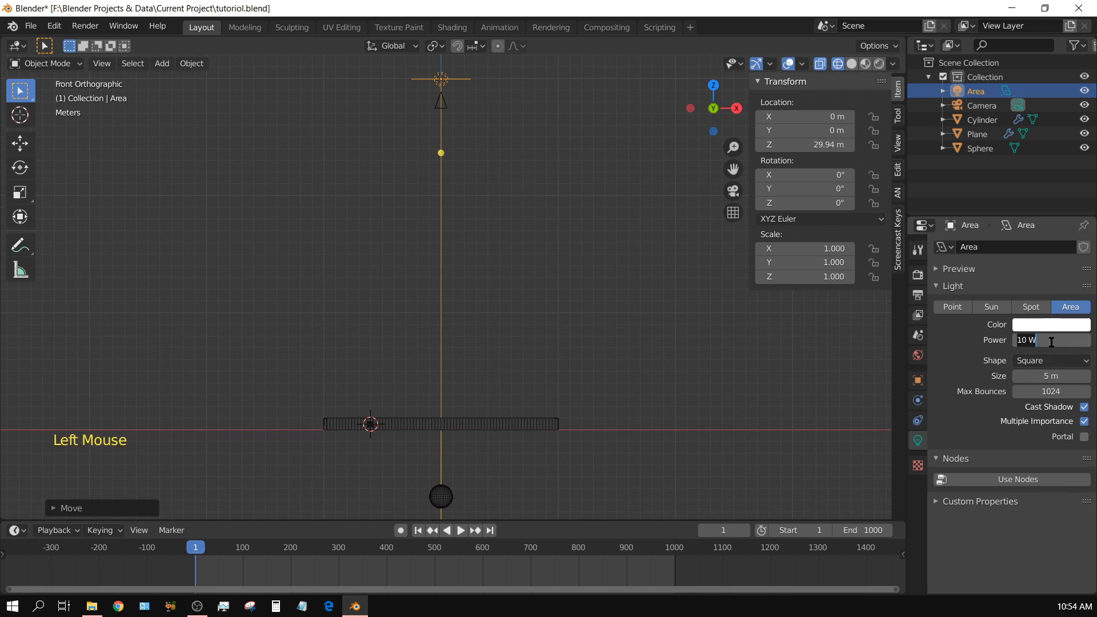
pyautogui.write('10000')
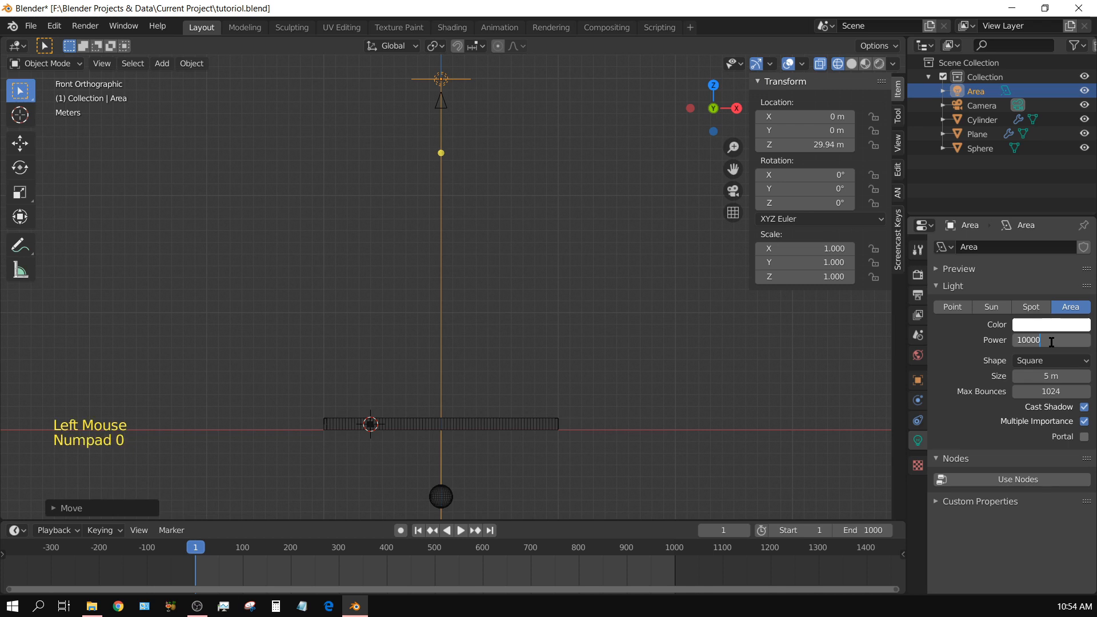
pyautogui.press('Return')
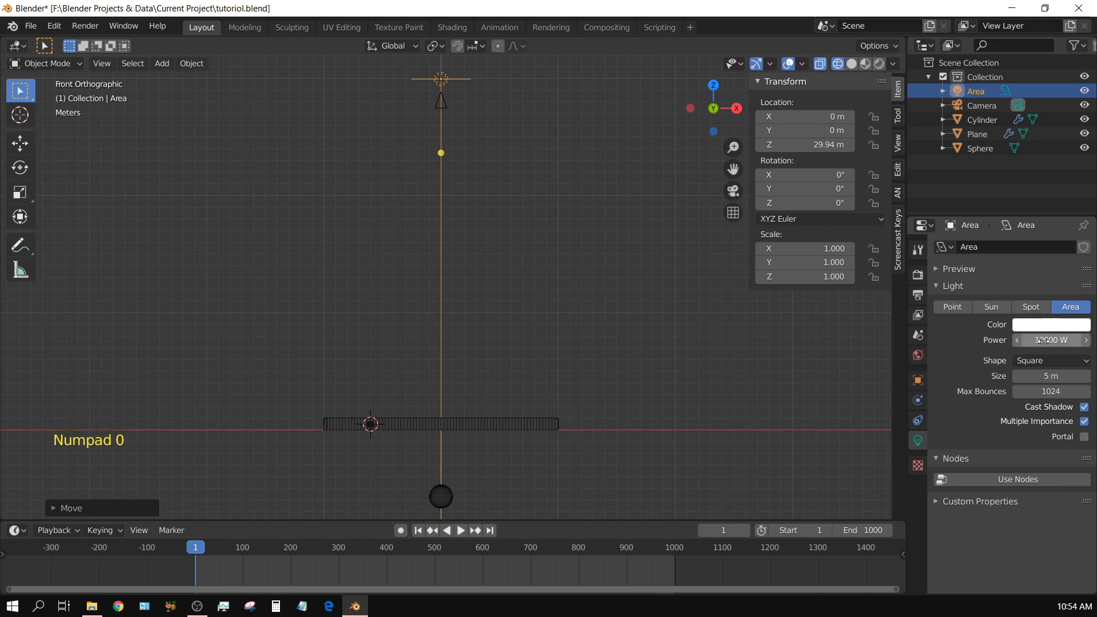
# Tint the area light a pale warm cream and preview the rendered lighting through the camera
pyautogui.click(1047, 327)
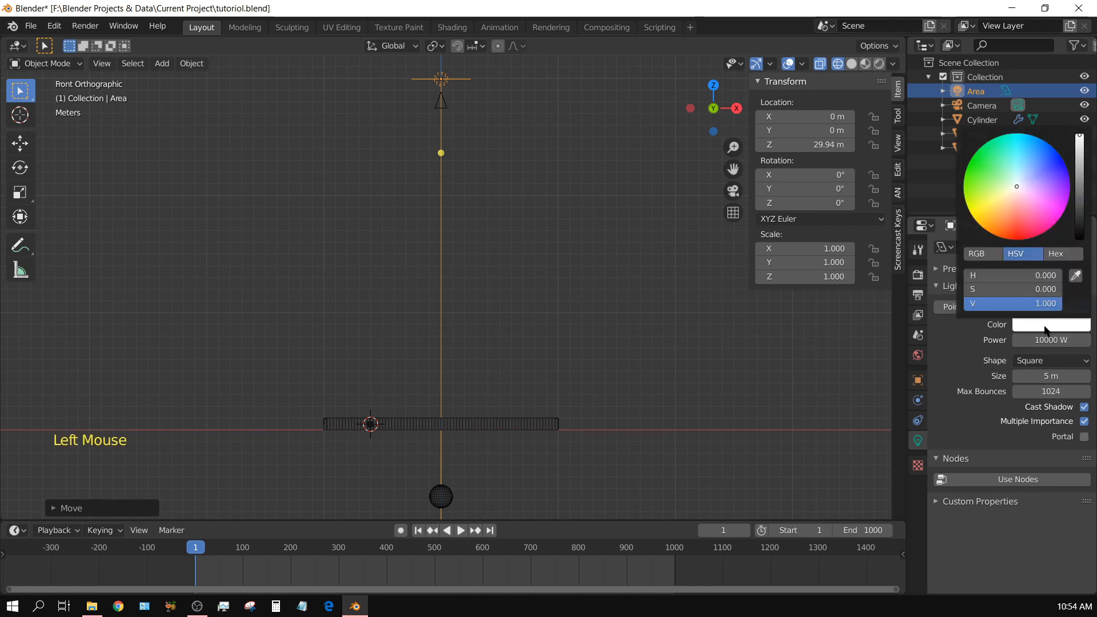
pyautogui.click(1011, 190)
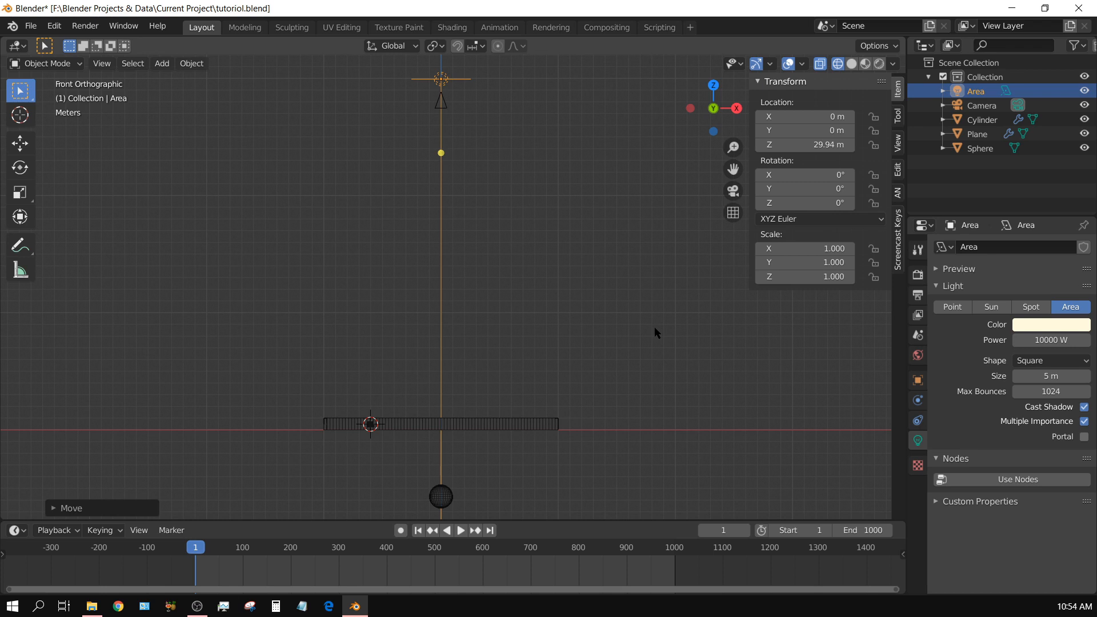
pyautogui.press('KP_0')
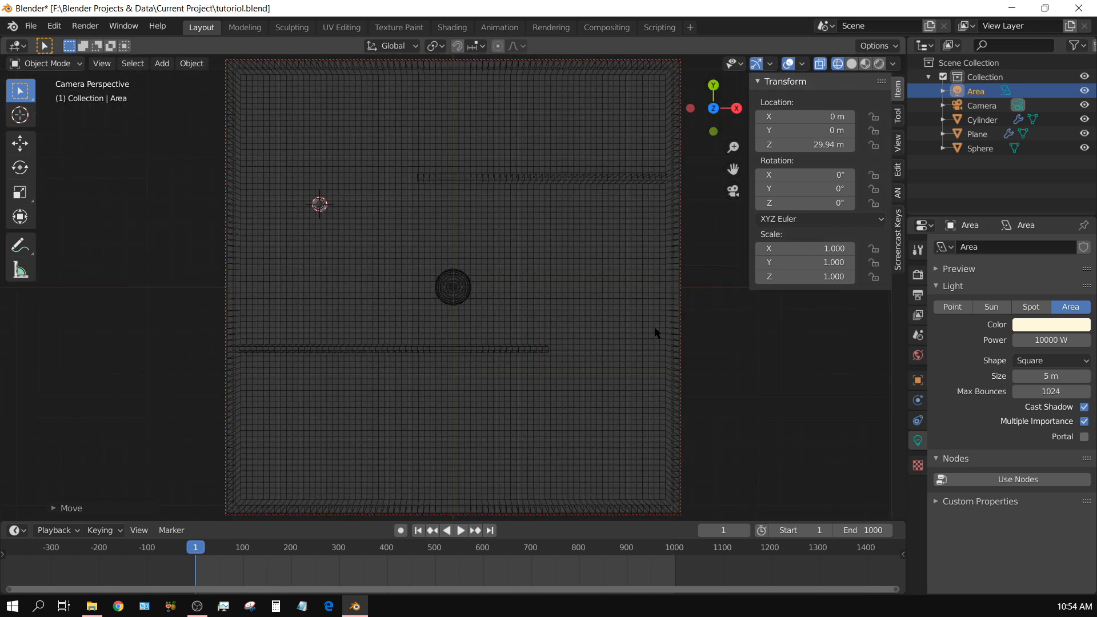
pyautogui.click(879, 64)
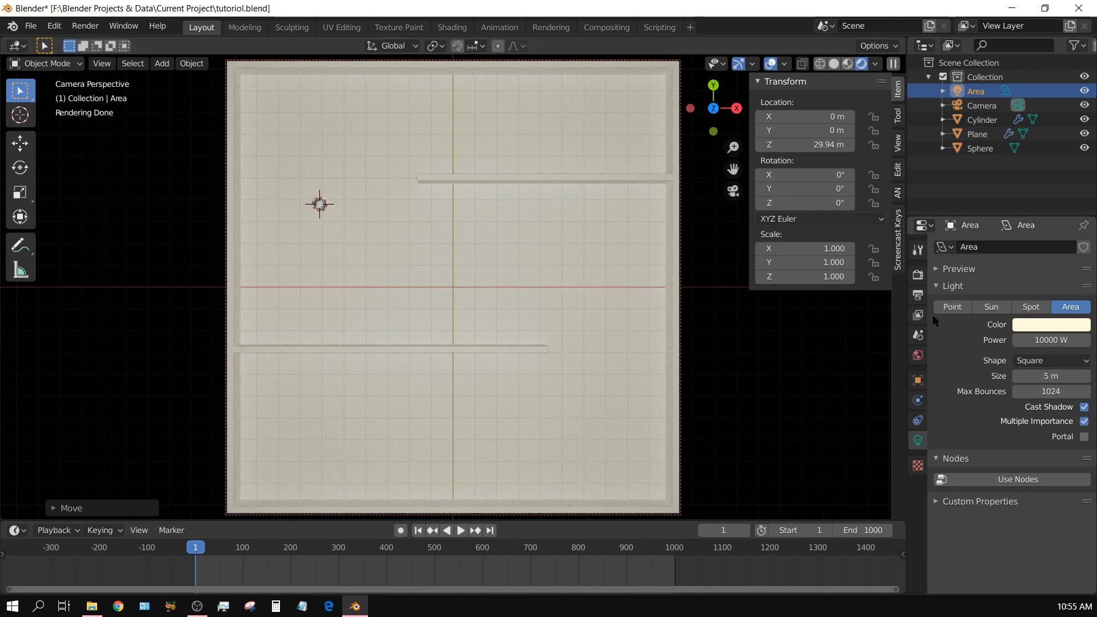
# Give the sphere a new Principled BSDF material with its base color set to black
pyautogui.click(980, 149)
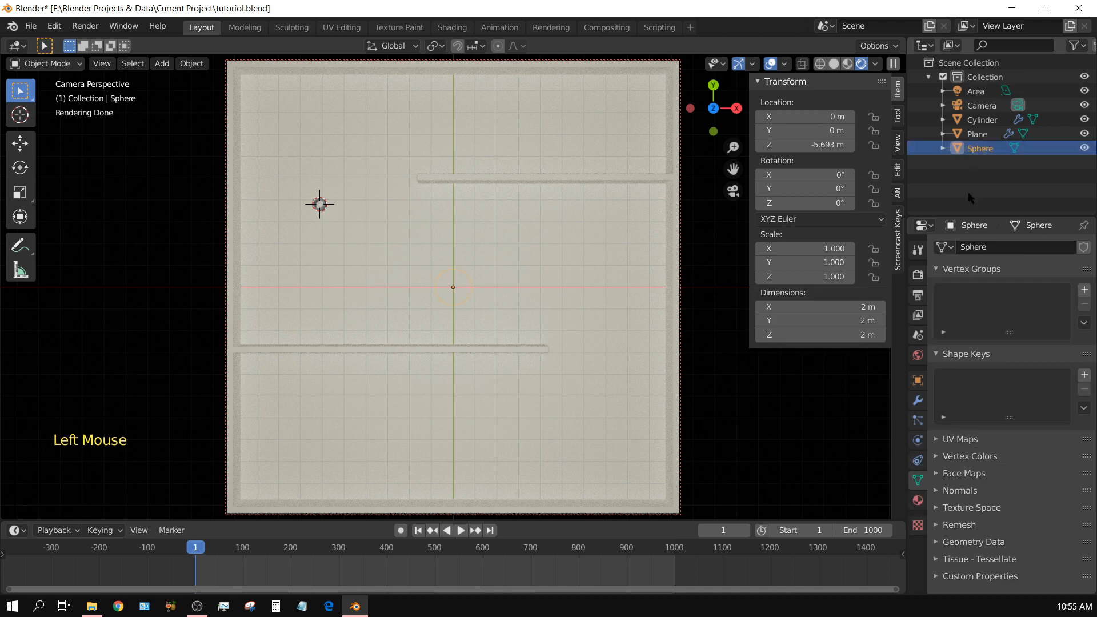
pyautogui.click(919, 501)
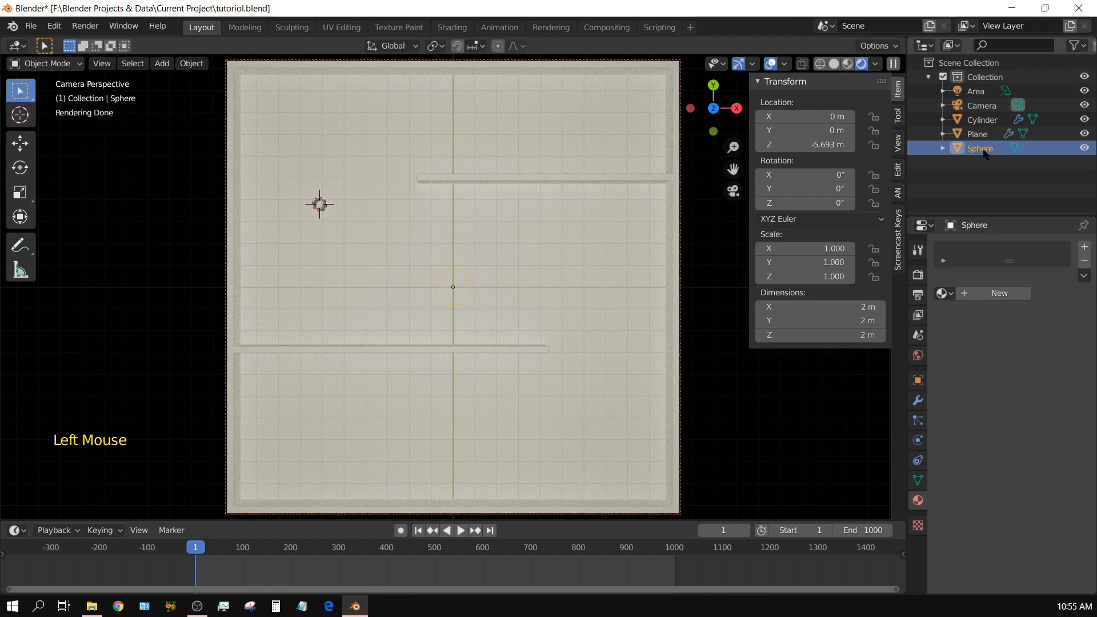
pyautogui.click(999, 293)
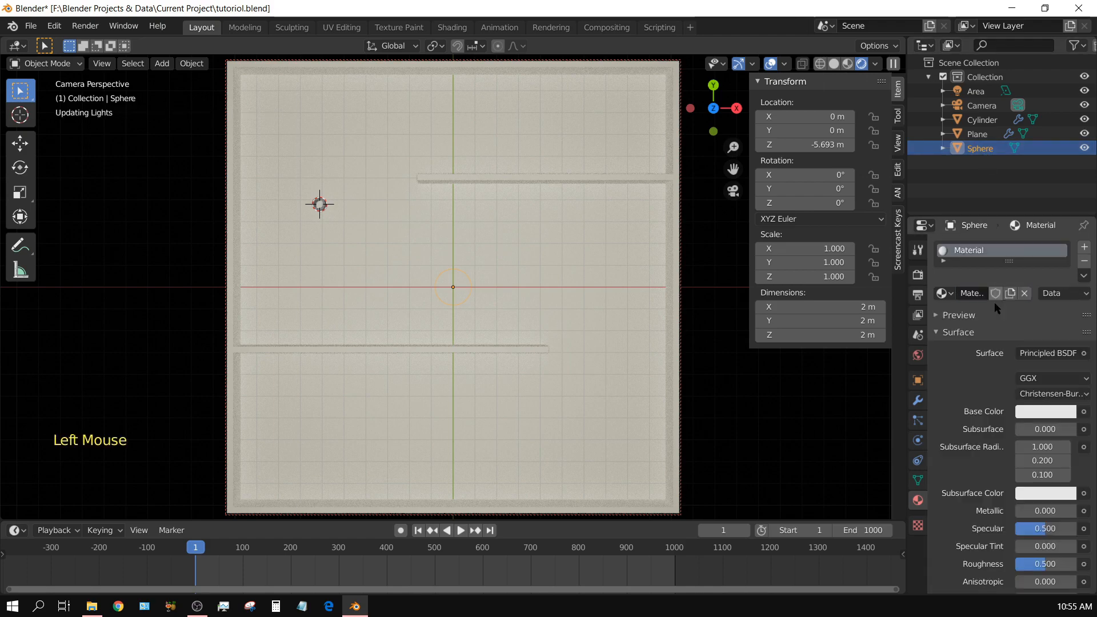
pyautogui.click(1041, 411)
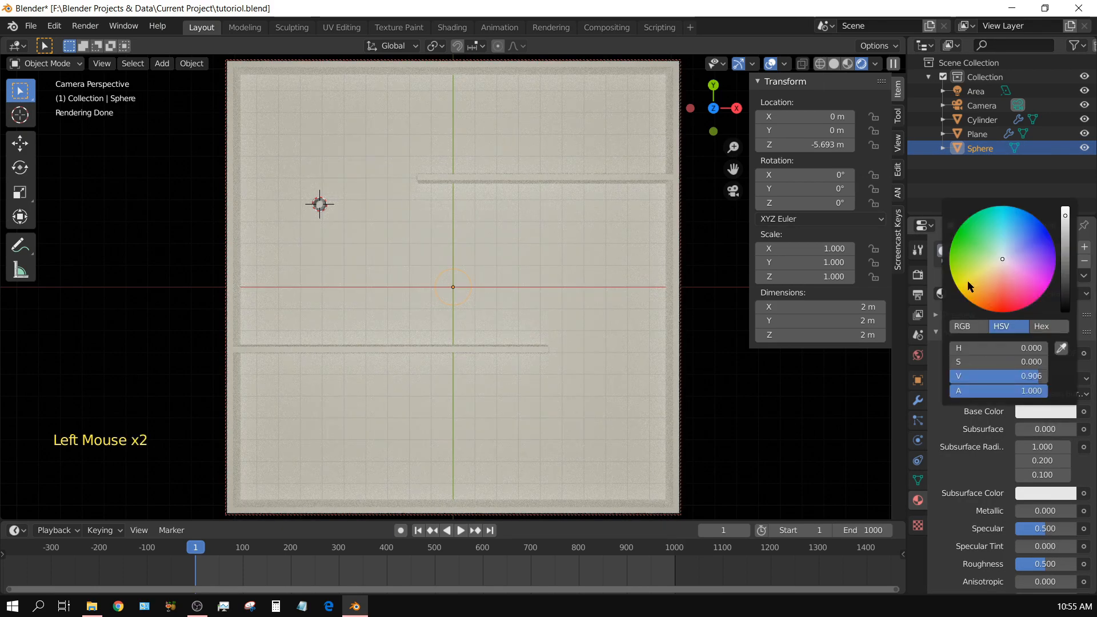
pyautogui.click(975, 326)
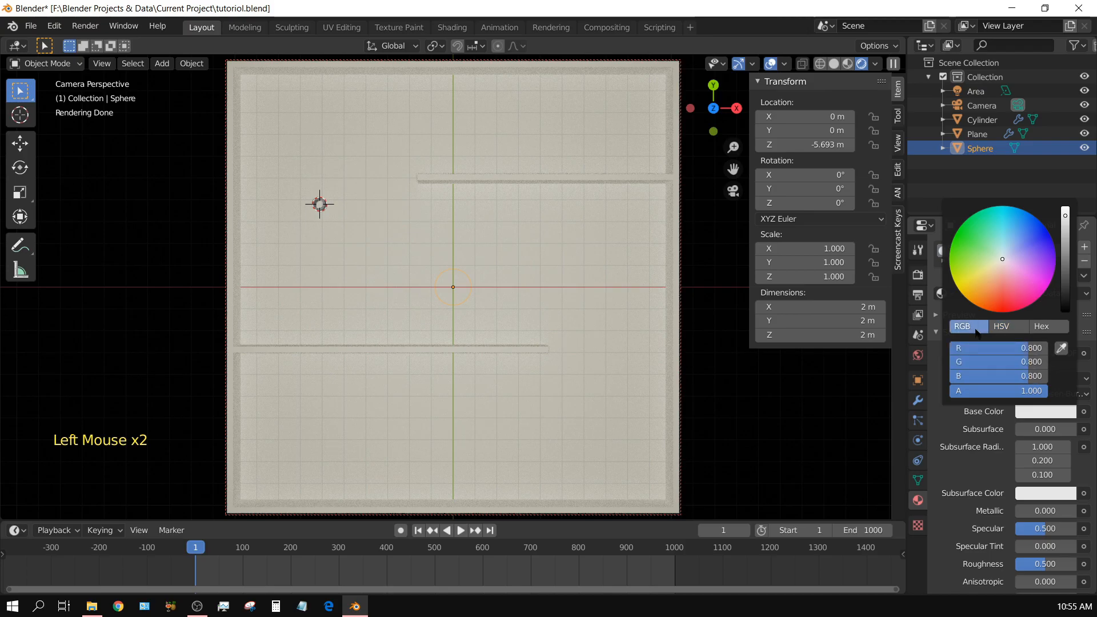
pyautogui.moveTo(1028, 350); pyautogui.dragTo(950, 362)
pyautogui.moveTo(1029, 378); pyautogui.dragTo(950, 377)
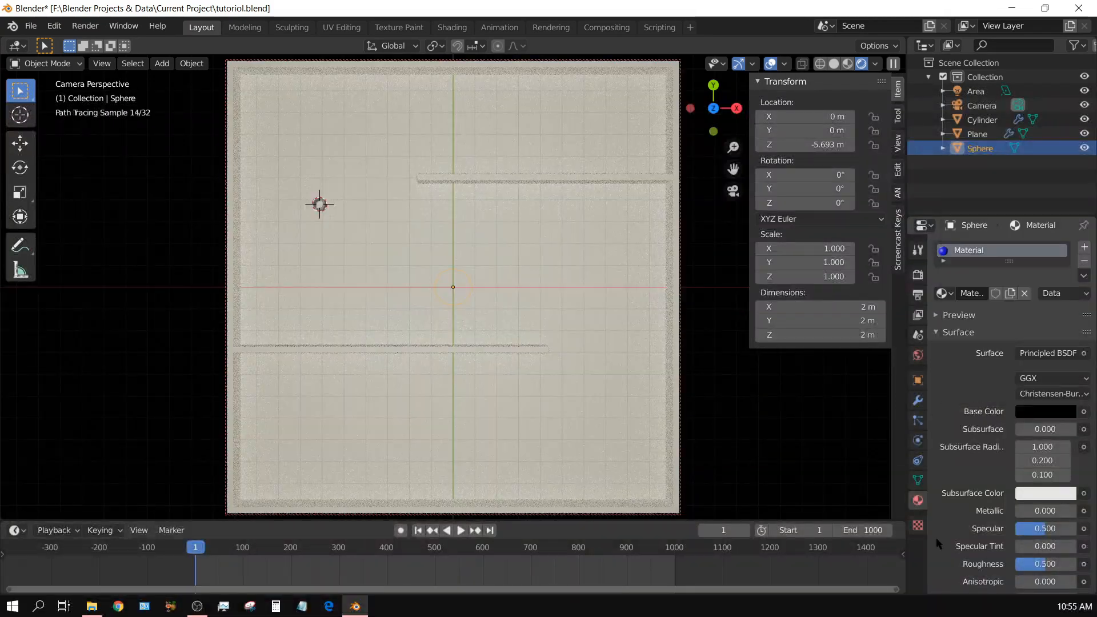
pyautogui.scroll(-2, 975, 549)
pyautogui.scroll(-1, 975, 550)
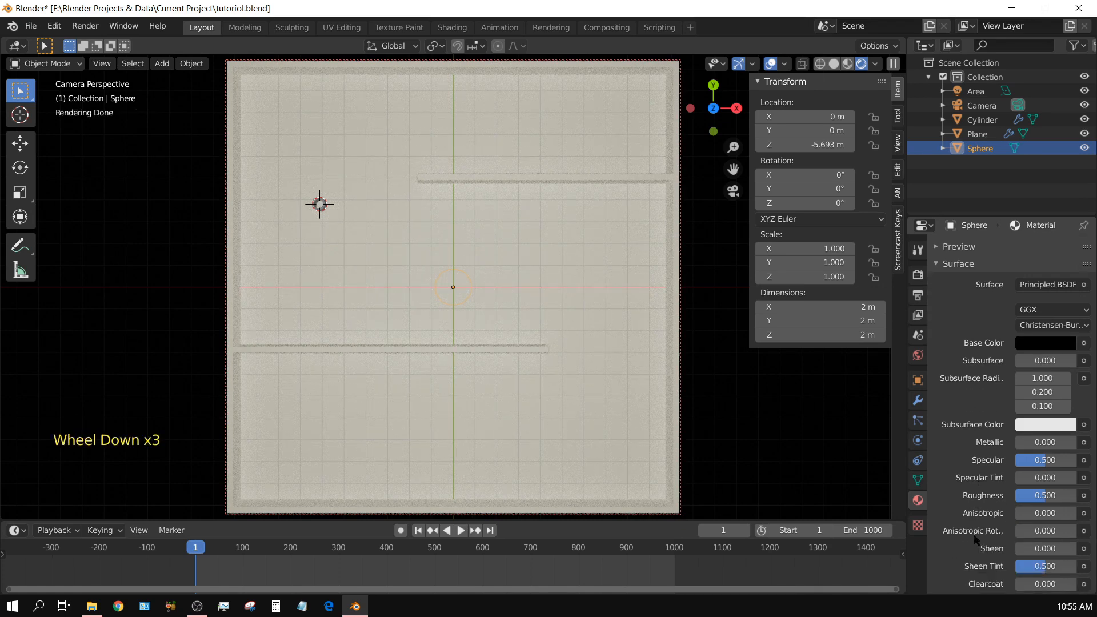
# Switch the viewport to wireframe shading and play the baked particle animation, stopping it at frame 211
pyautogui.click(821, 64)
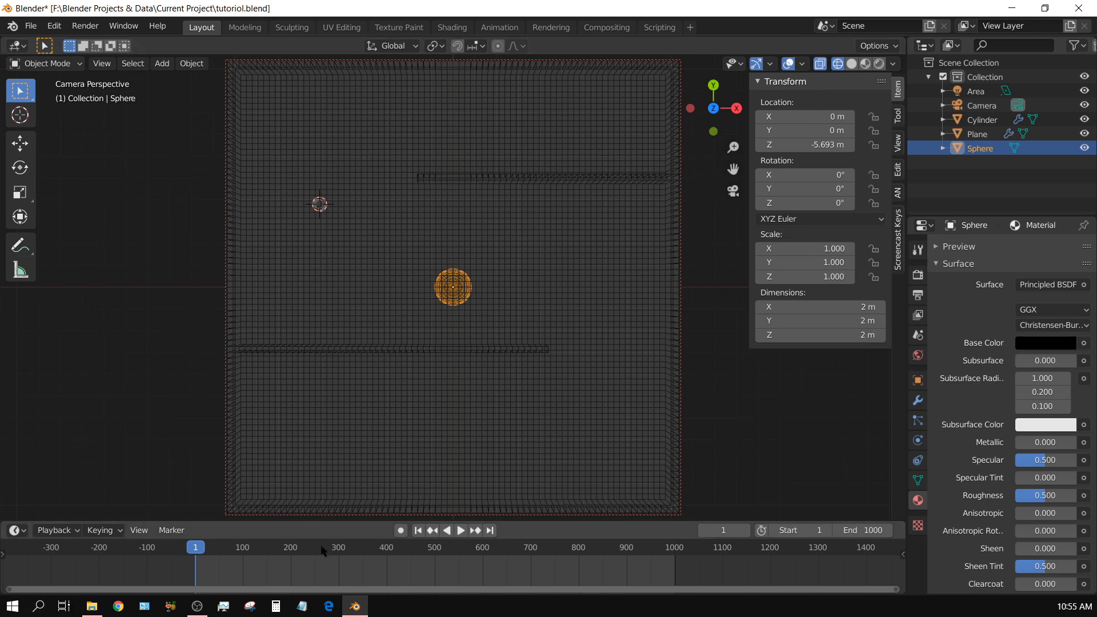
pyautogui.click(459, 531)
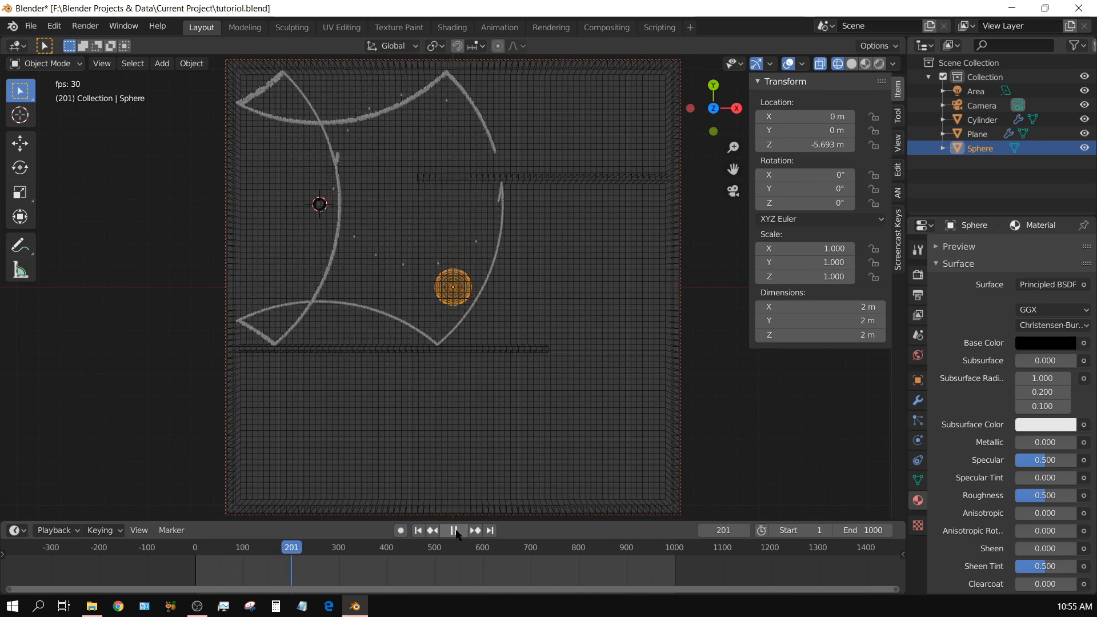
pyautogui.click(458, 532)
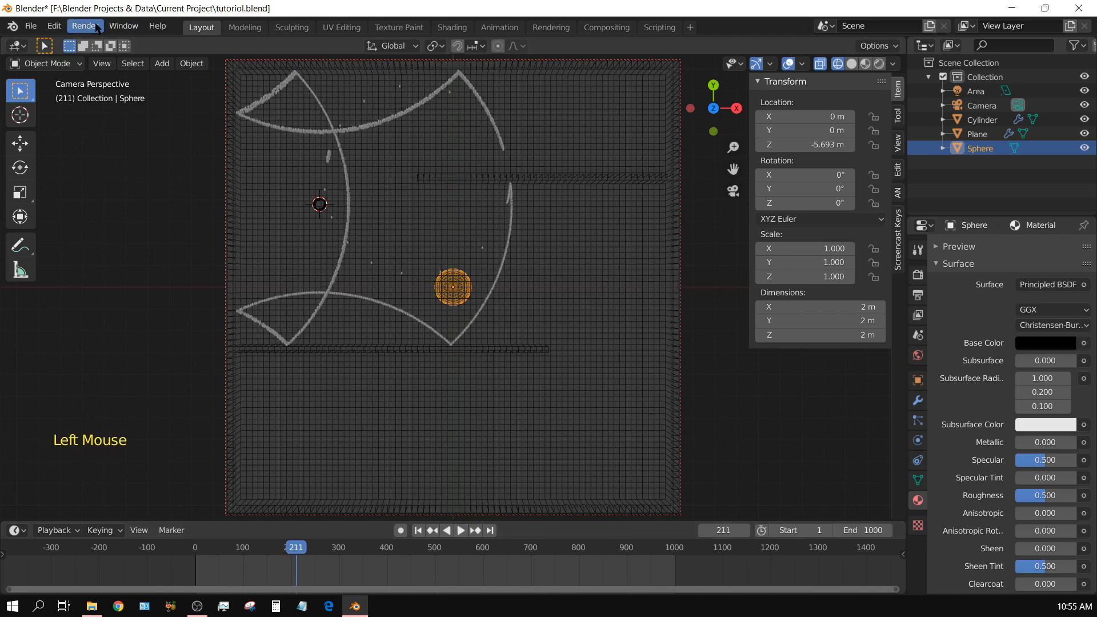
# Check the Cycles render settings and render a still image of frame 211 to inspect the particles
pyautogui.click(918, 295)
pyautogui.click(918, 275)
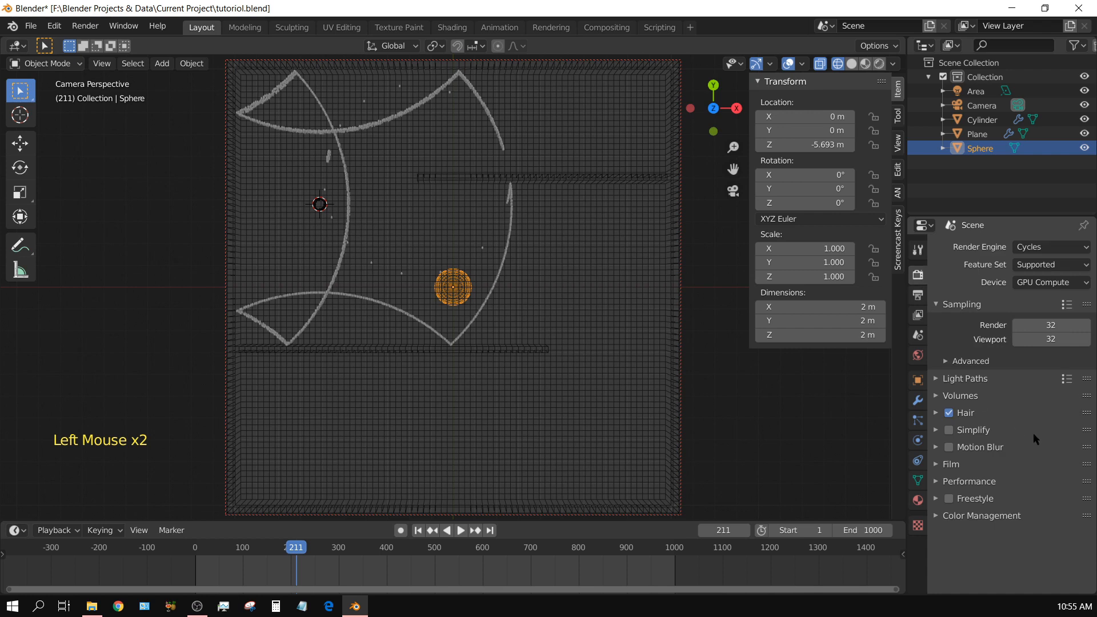
pyautogui.scroll(3, 1034, 434)
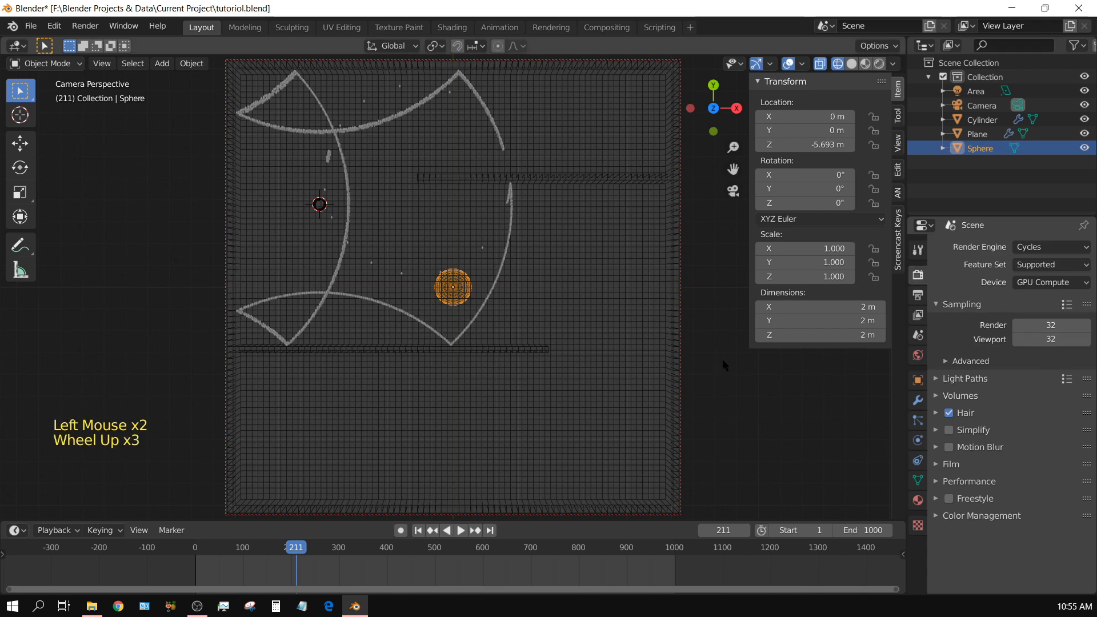
pyautogui.click(85, 27)
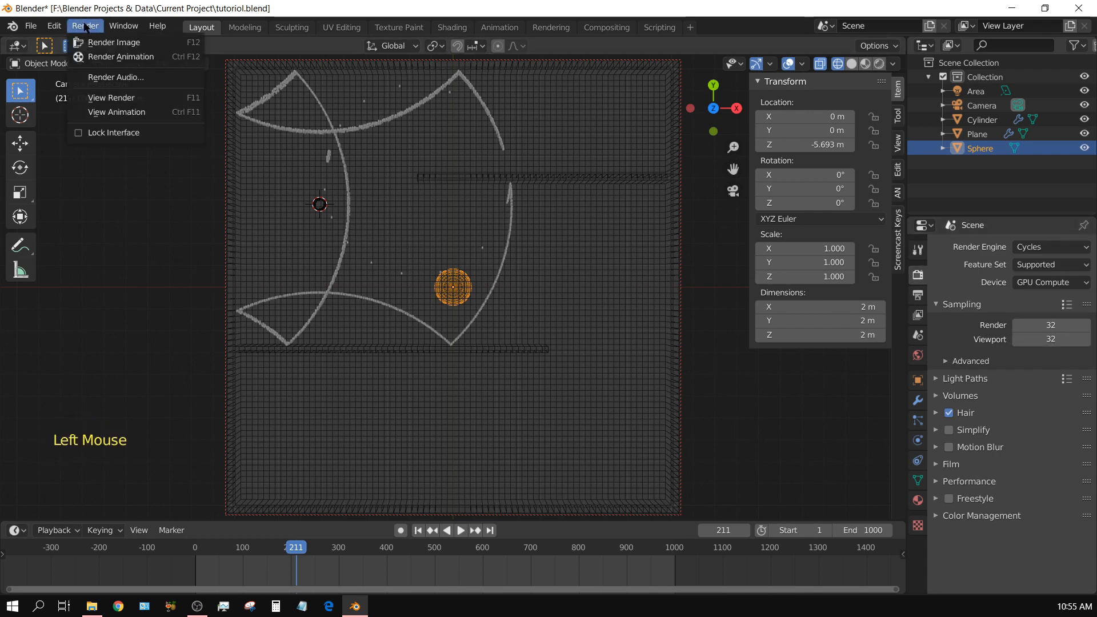
pyautogui.click(114, 42)
pyautogui.scroll(-1, 307, 354)
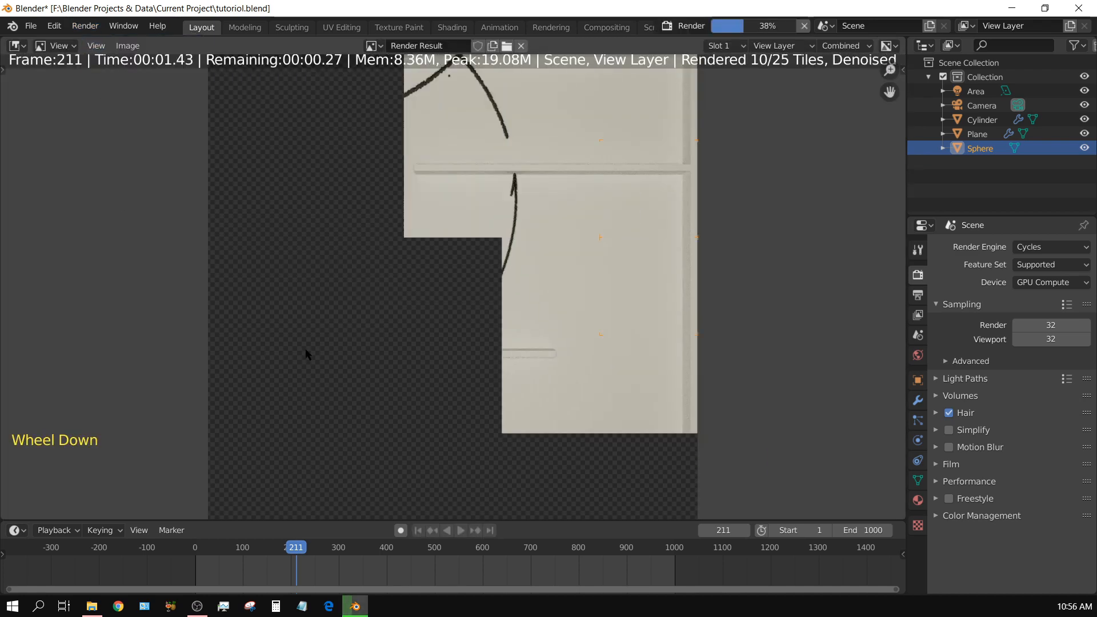
pyautogui.scroll(-1, 307, 354)
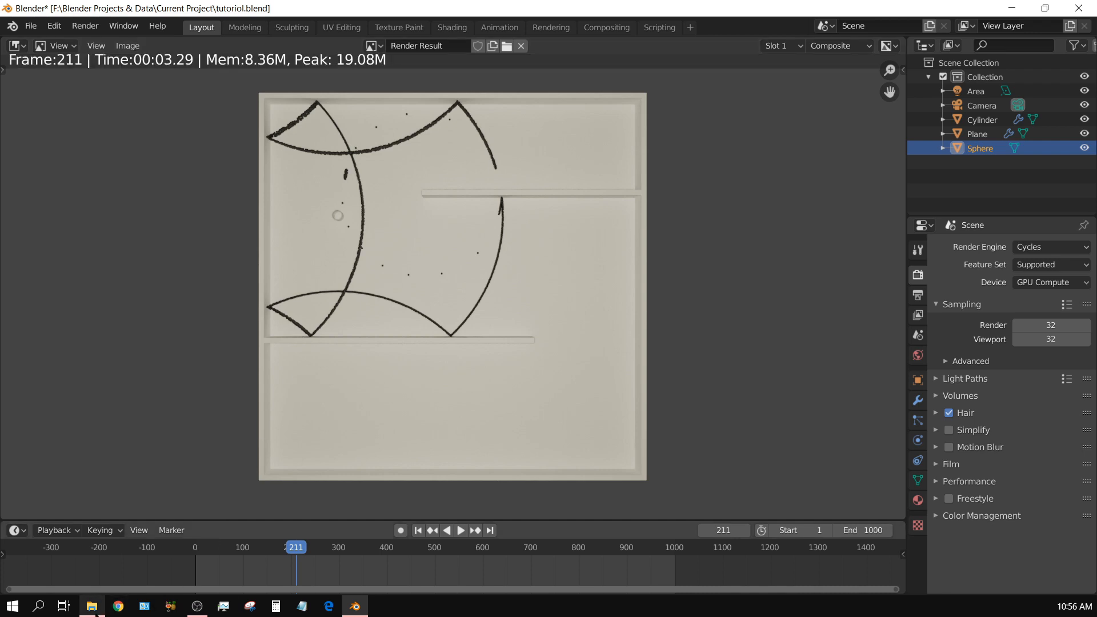
# Switch to File Explorer and open a06001.jpg from the Light Bounce Test 7 folder in the image viewer
pyautogui.moveTo(95, 609)
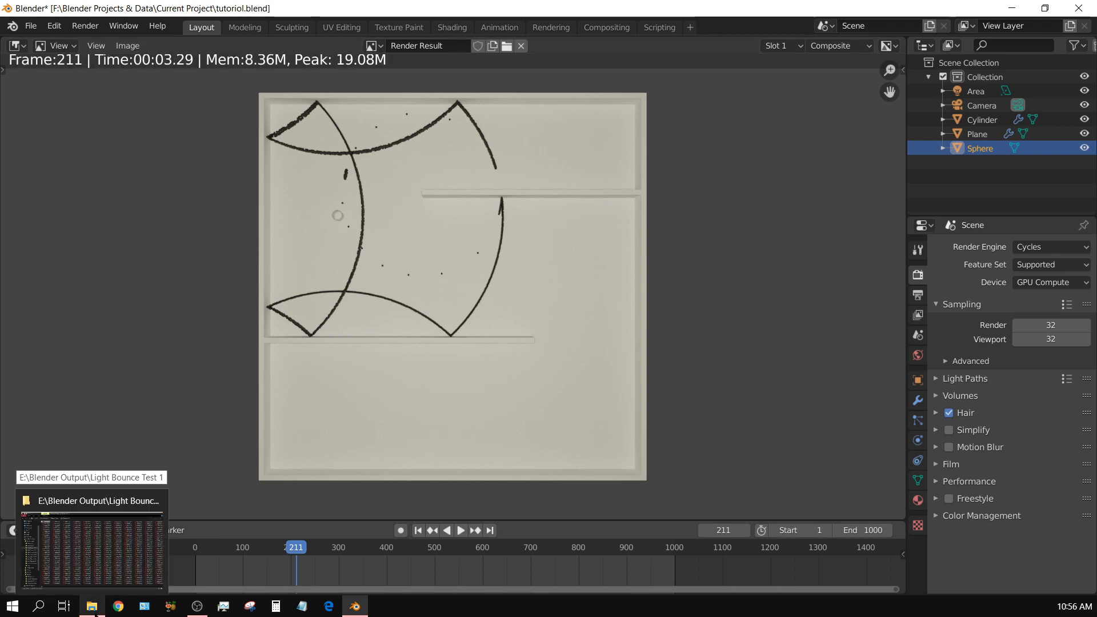
pyautogui.click(95, 610)
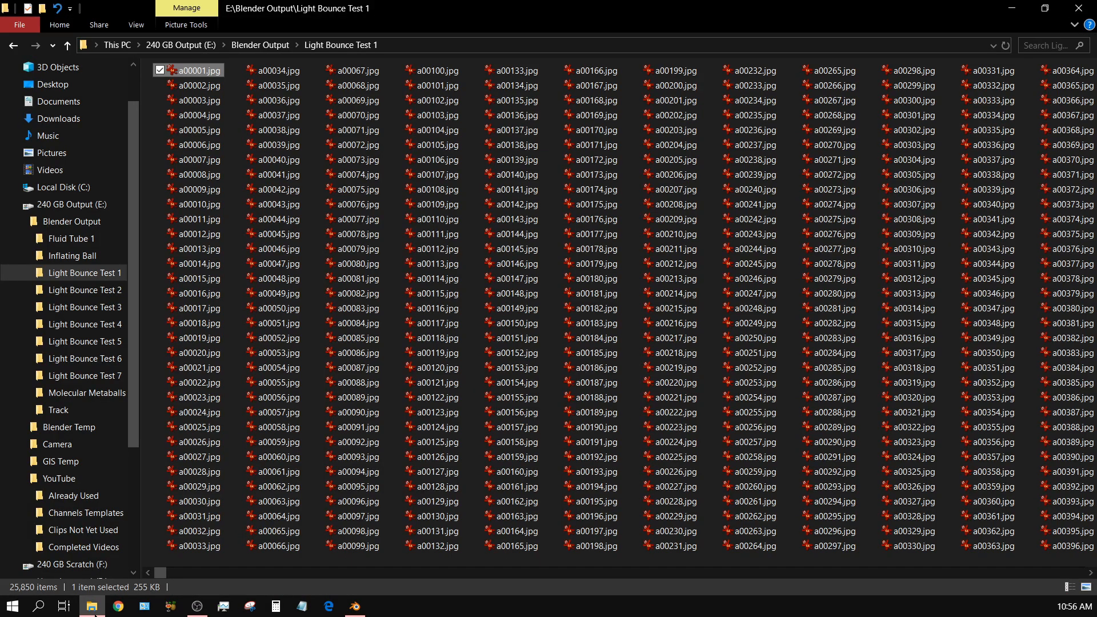
pyautogui.click(115, 377)
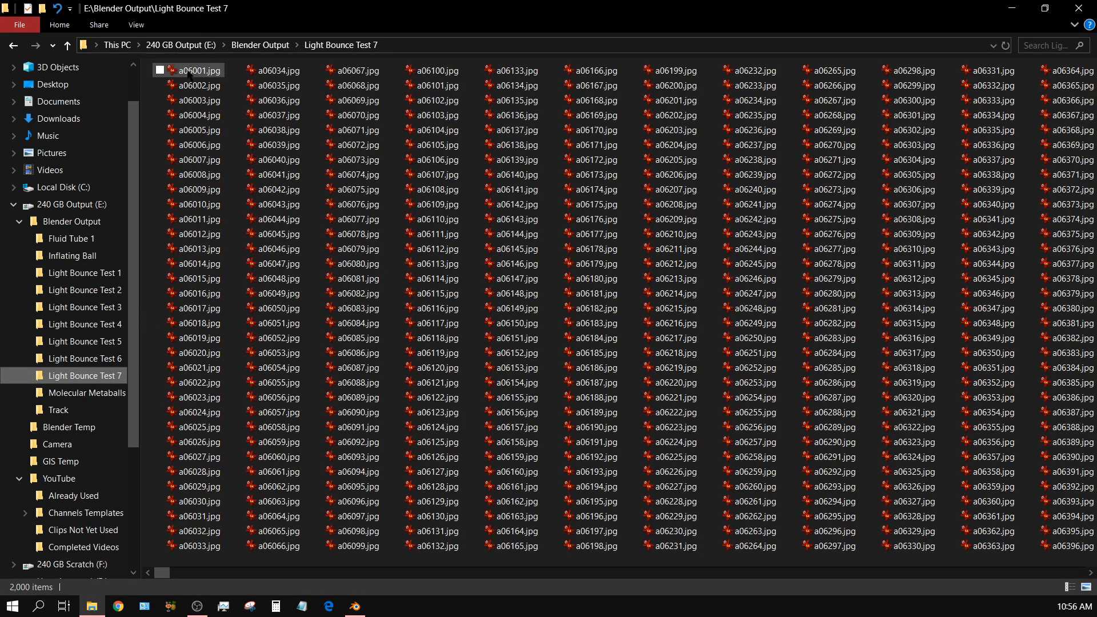
pyautogui.doubleClick(188, 71)
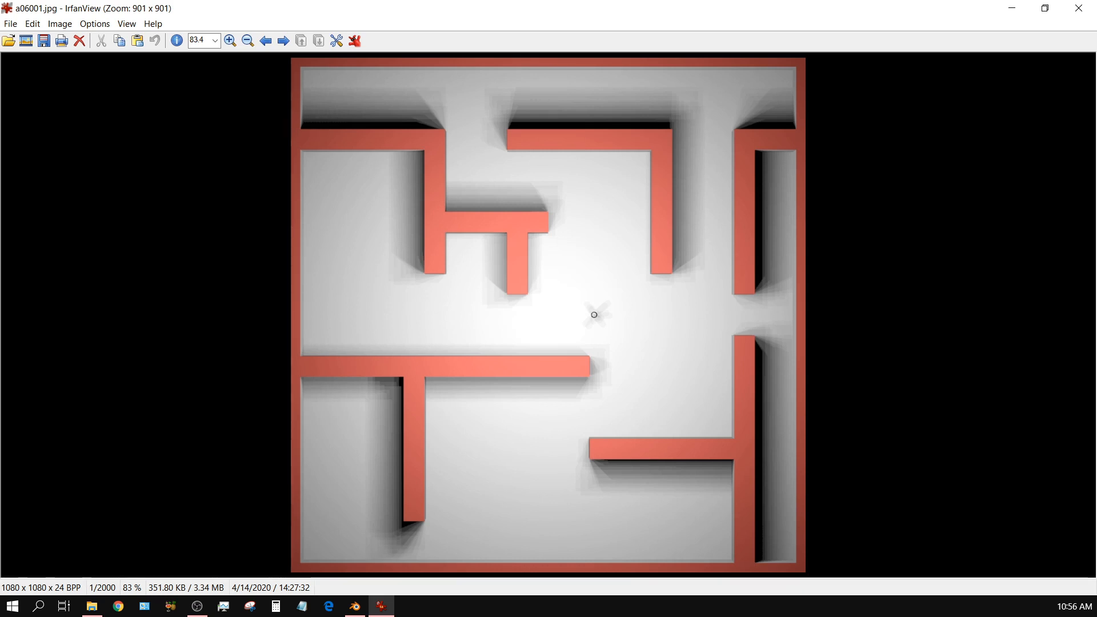
# Step forward through the rendered maze frames to a06284.jpg, close the image viewer and return to Blender
pyautogui.press('Right')
pyautogui.press('Right')
pyautogui.press('Right')
pyautogui.press('Right')
pyautogui.press('Right')
pyautogui.press('Right')
pyautogui.press('Right')
pyautogui.press('Right')
pyautogui.press('Right')
pyautogui.press('Right')
pyautogui.press('Right')
pyautogui.press('Right')
pyautogui.press('Right')
pyautogui.press('Right')
pyautogui.press('Right')
pyautogui.press('Right')
pyautogui.press('Right')
pyautogui.press('Right')
pyautogui.press('Right')
pyautogui.press('Right')
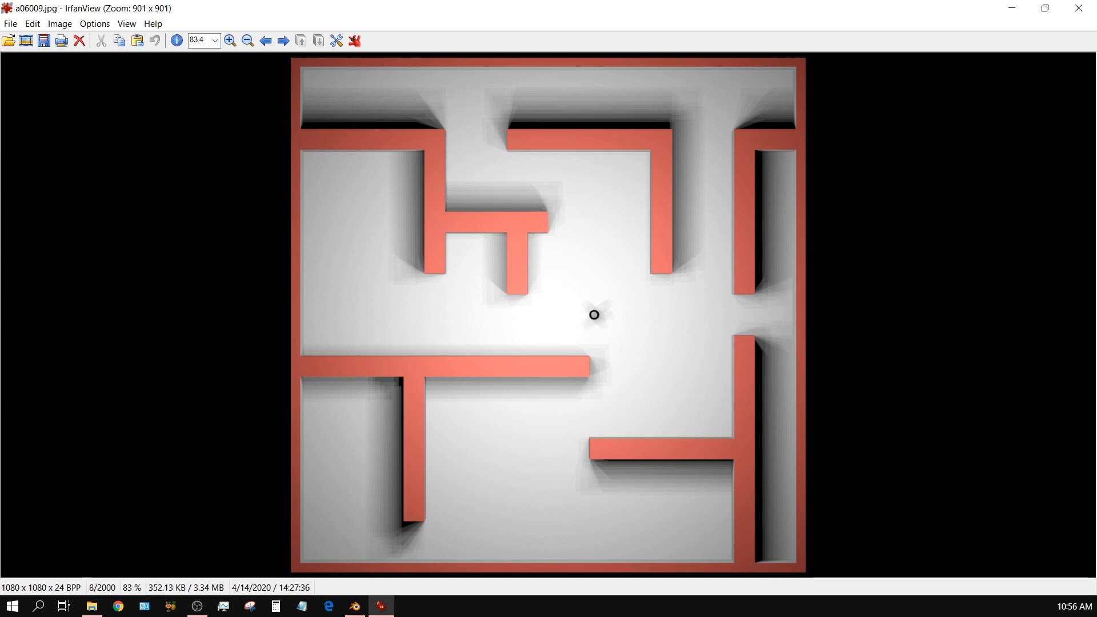
pyautogui.press('Right')
pyautogui.press('Right')
pyautogui.press('Right')
pyautogui.press('Right')
pyautogui.press('Right')
pyautogui.press('Right')
pyautogui.press('Right')
pyautogui.press('Right')
pyautogui.press('Right')
pyautogui.press('Right')
pyautogui.press('Right')
pyautogui.press('Right')
pyautogui.press('Right')
pyautogui.press('Right')
pyautogui.press('Right')
pyautogui.press('Right')
pyautogui.press('Right')
pyautogui.press('Right')
pyautogui.press('Right')
pyautogui.press('Right')
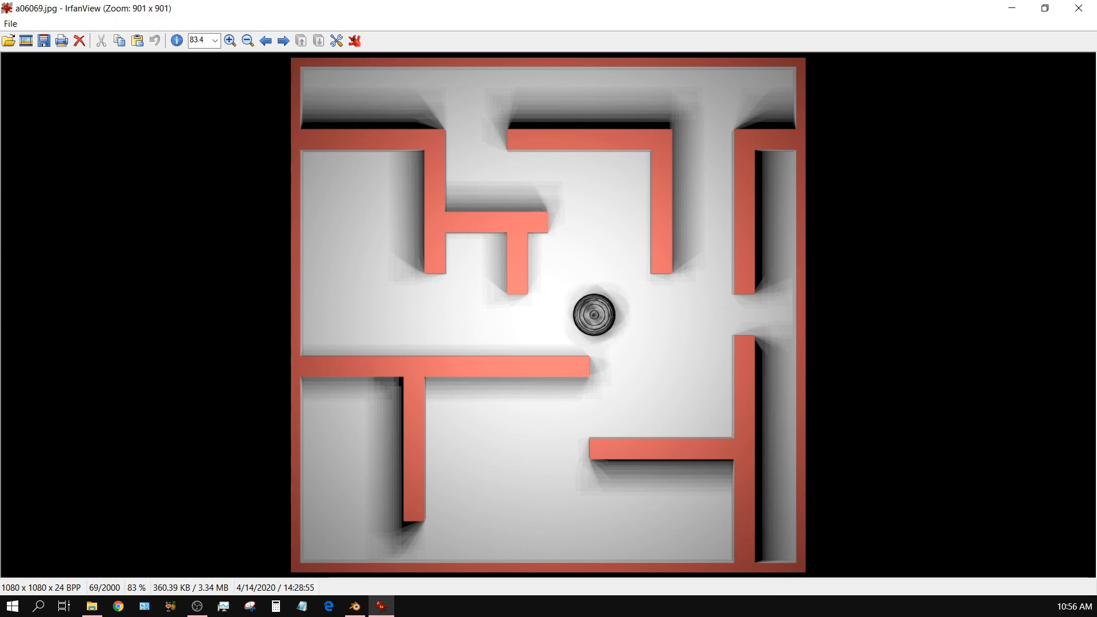
pyautogui.press('Right')
pyautogui.press('Right')
pyautogui.press('Right')
pyautogui.press('Right')
pyautogui.press('Right')
pyautogui.press('Right')
pyautogui.press('Right')
pyautogui.press('Right')
pyautogui.press('Right')
pyautogui.press('Right')
pyautogui.press('Right')
pyautogui.press('Right')
pyautogui.press('Right')
pyautogui.press('Right')
pyautogui.press('Right')
pyautogui.press('Right')
pyautogui.press('Right')
pyautogui.press('Right')
pyautogui.press('Right')
pyautogui.press('Right')
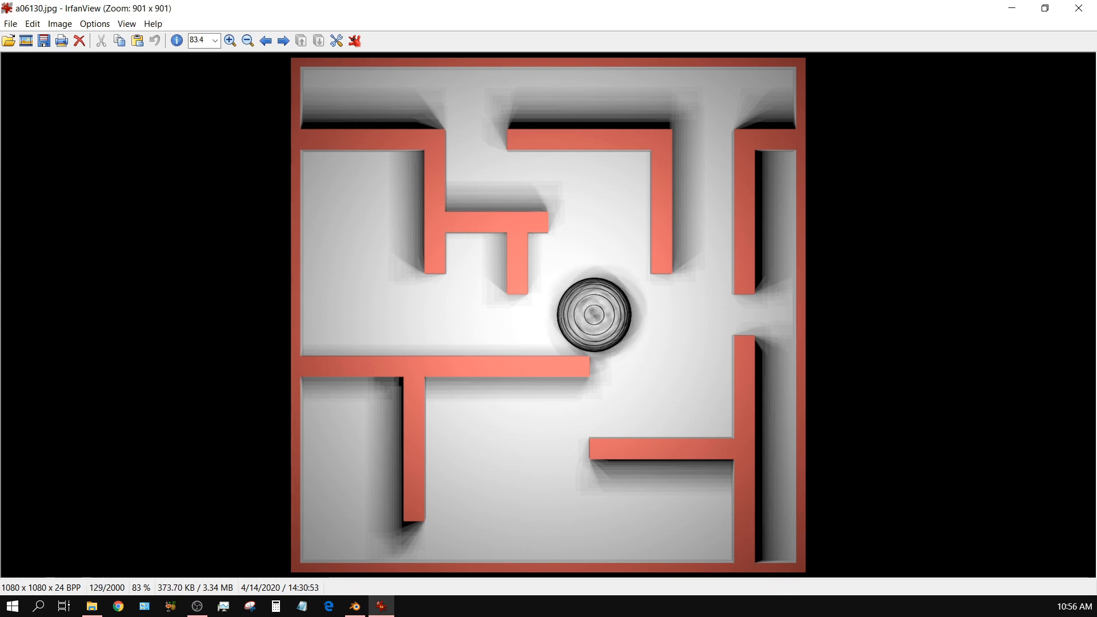
pyautogui.press('Right')
pyautogui.press('Right')
pyautogui.press('Right')
pyautogui.press('Right')
pyautogui.press('Right')
pyautogui.press('Right')
pyautogui.press('Right')
pyautogui.press('Right')
pyautogui.press('Right')
pyautogui.press('Right')
pyautogui.press('Right')
pyautogui.press('Right')
pyautogui.press('Right')
pyautogui.press('Right')
pyautogui.press('Right')
pyautogui.press('Right')
pyautogui.press('Right')
pyautogui.press('Right')
pyautogui.press('Right')
pyautogui.press('Right')
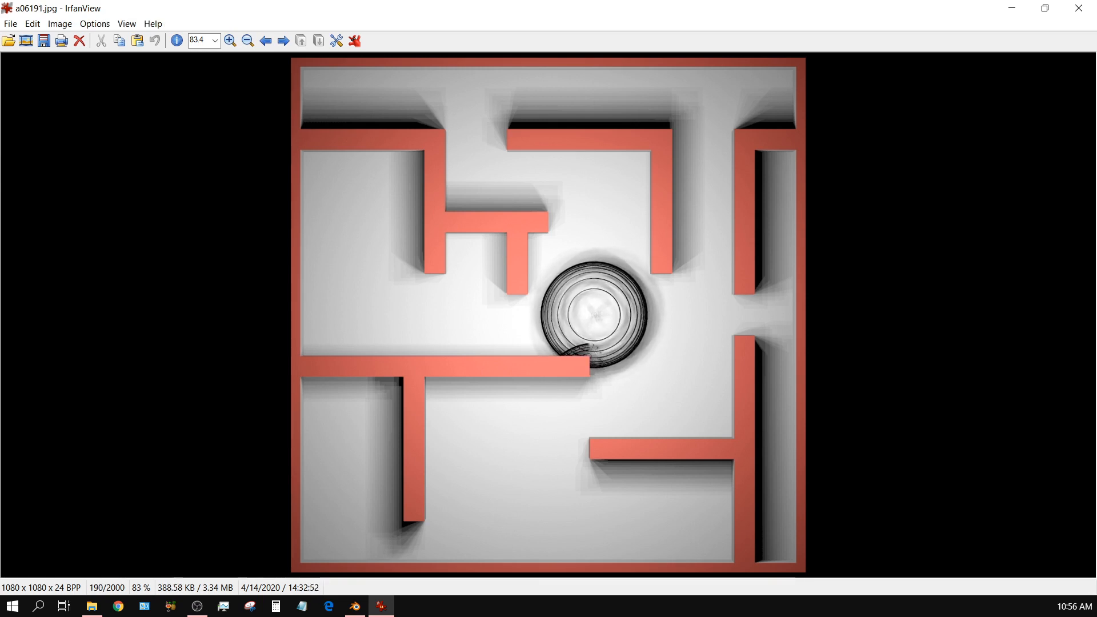
pyautogui.press('Right')
pyautogui.press('Right')
pyautogui.press('Right')
pyautogui.press('Right')
pyautogui.press('Right')
pyautogui.press('Right')
pyautogui.press('Right')
pyautogui.press('Right')
pyautogui.press('Right')
pyautogui.press('Right')
pyautogui.press('Right')
pyautogui.press('Right')
pyautogui.press('Right')
pyautogui.press('Right')
pyautogui.press('Right')
pyautogui.press('Right')
pyautogui.press('Right')
pyautogui.press('Right')
pyautogui.press('Right')
pyautogui.press('Right')
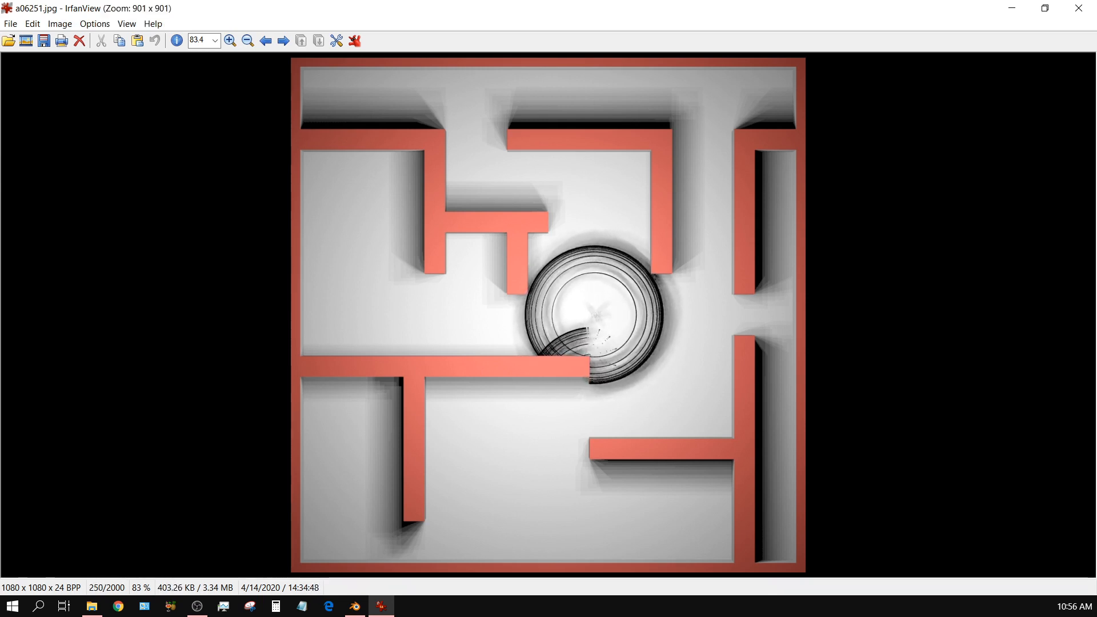
pyautogui.press('Right')
pyautogui.press('Right')
pyautogui.press('Right')
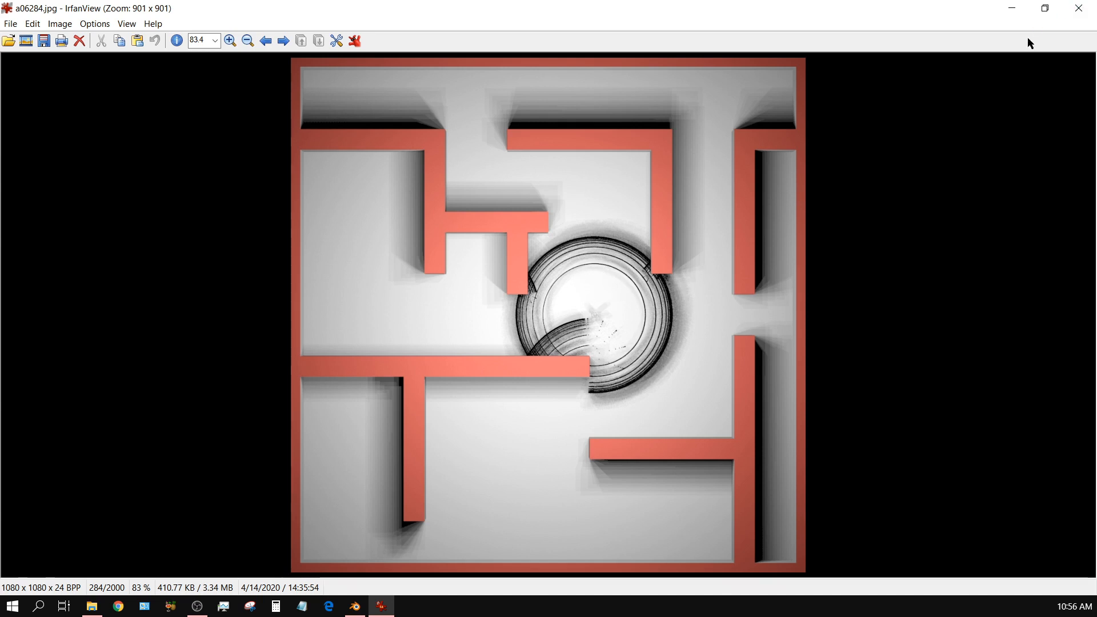
pyautogui.click(1079, 8)
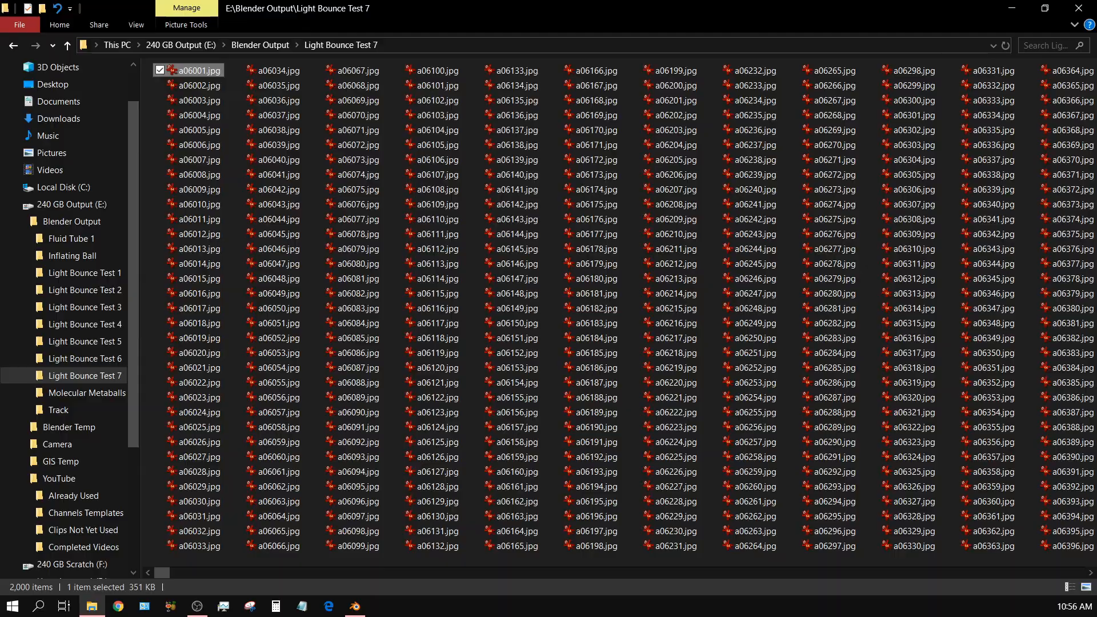
pyautogui.click(1011, 8)
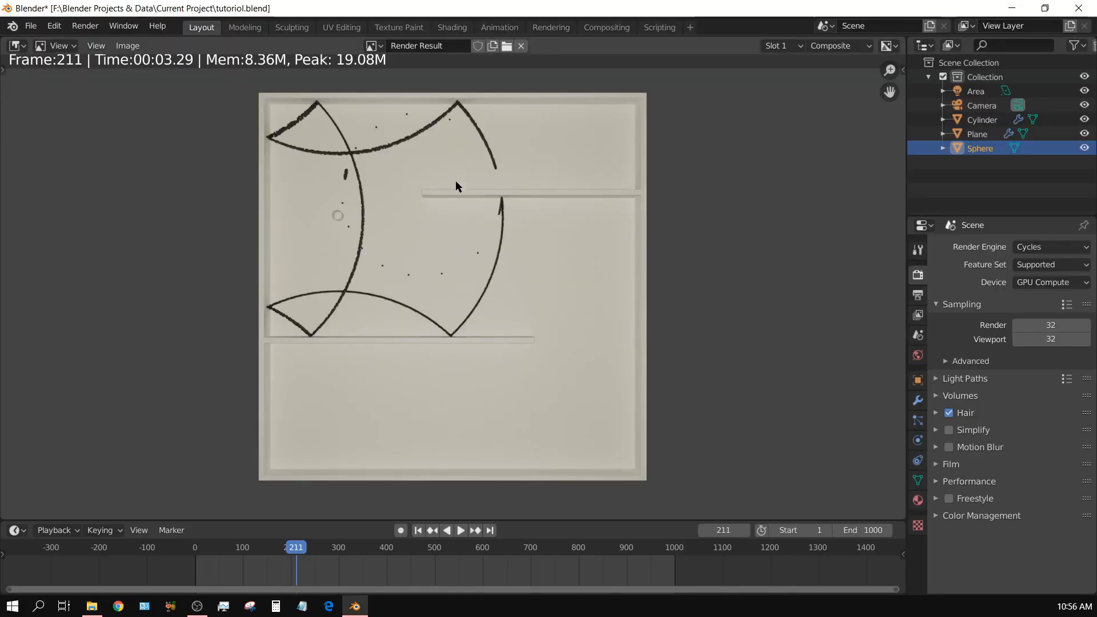
# Change the render result area back to the 3D Viewport and rewind the animation to frame 1
pyautogui.click(18, 47)
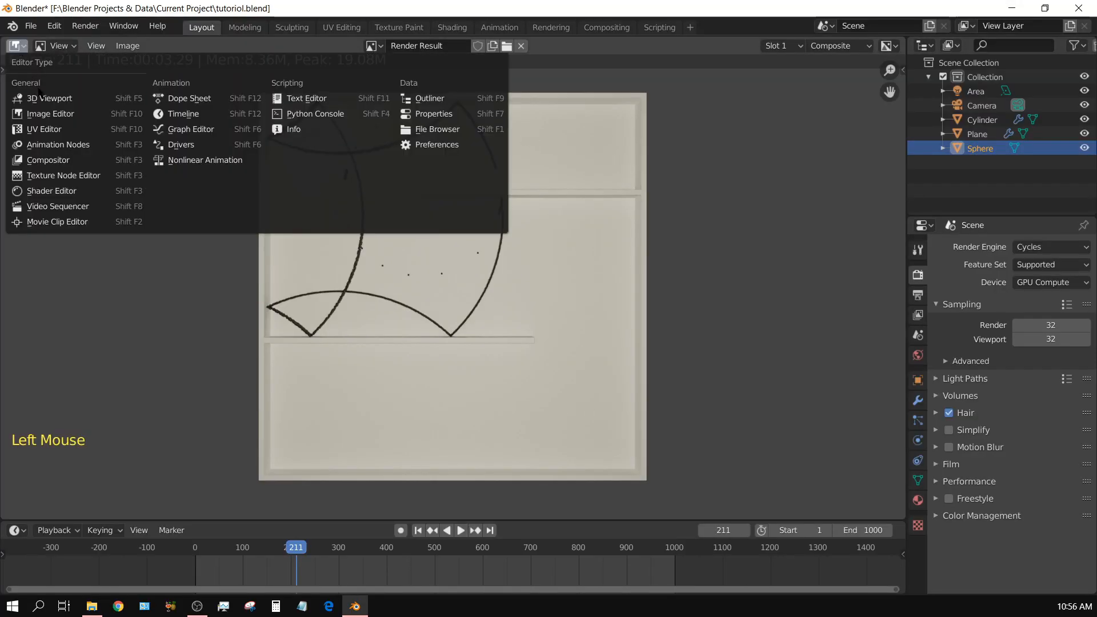
pyautogui.click(42, 98)
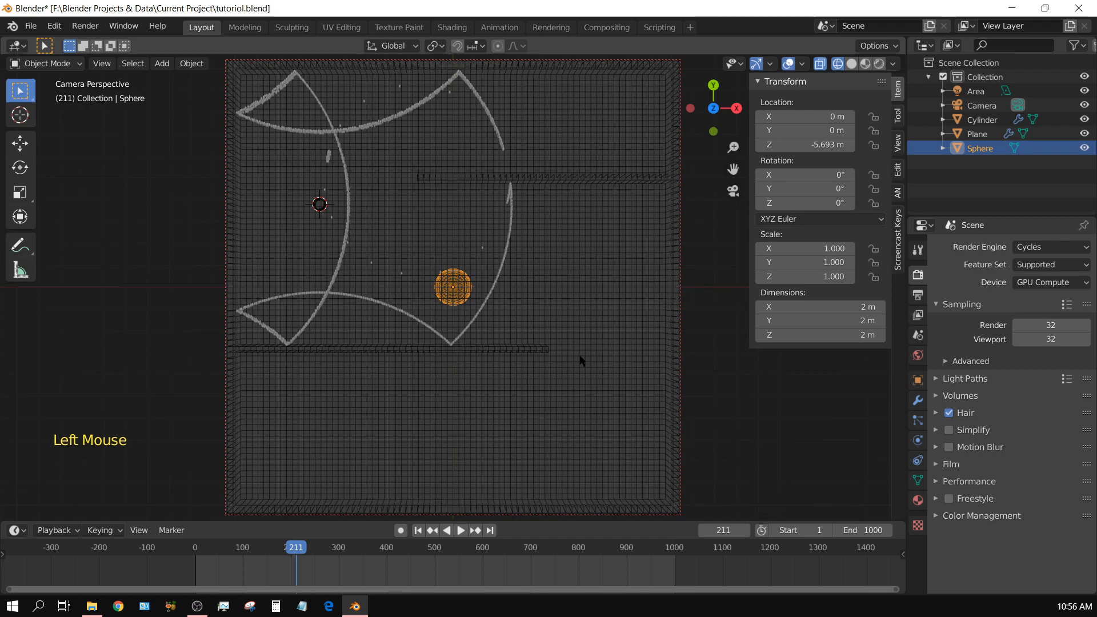
pyautogui.click(417, 531)
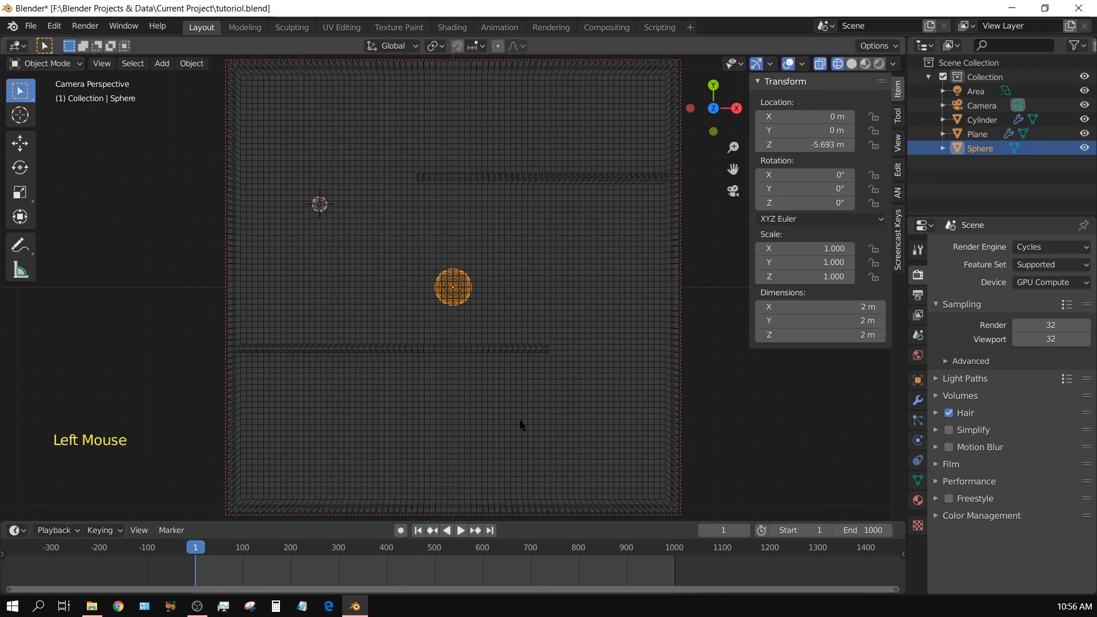
# Set the viewport to a top perspective view of the walled floor and hide the camera
pyautogui.press('KP_7')
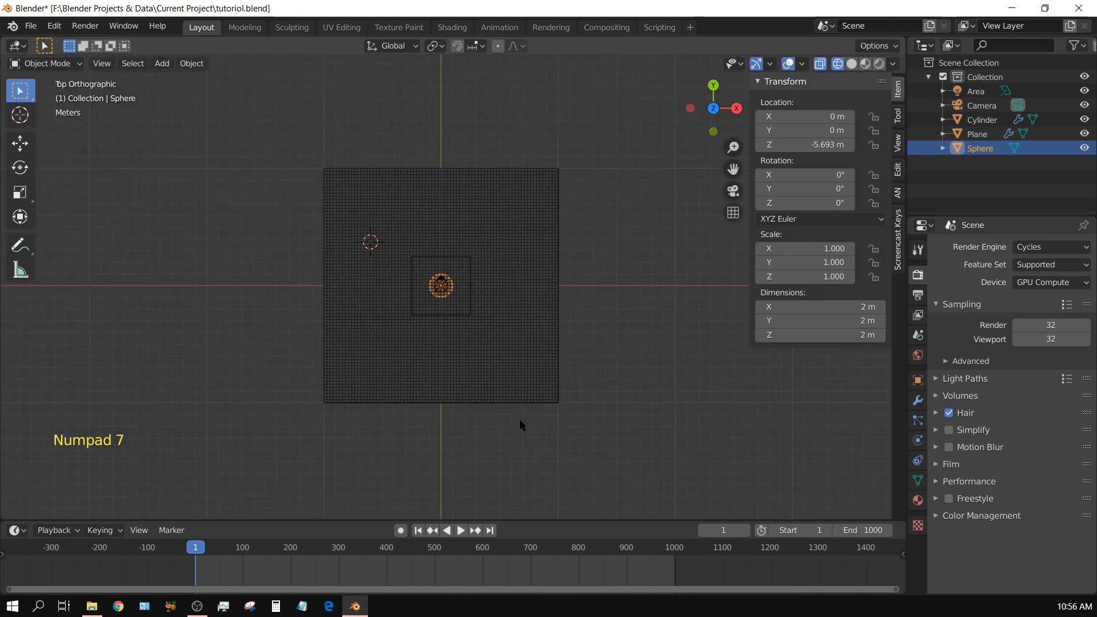
pyautogui.press('KP_5')
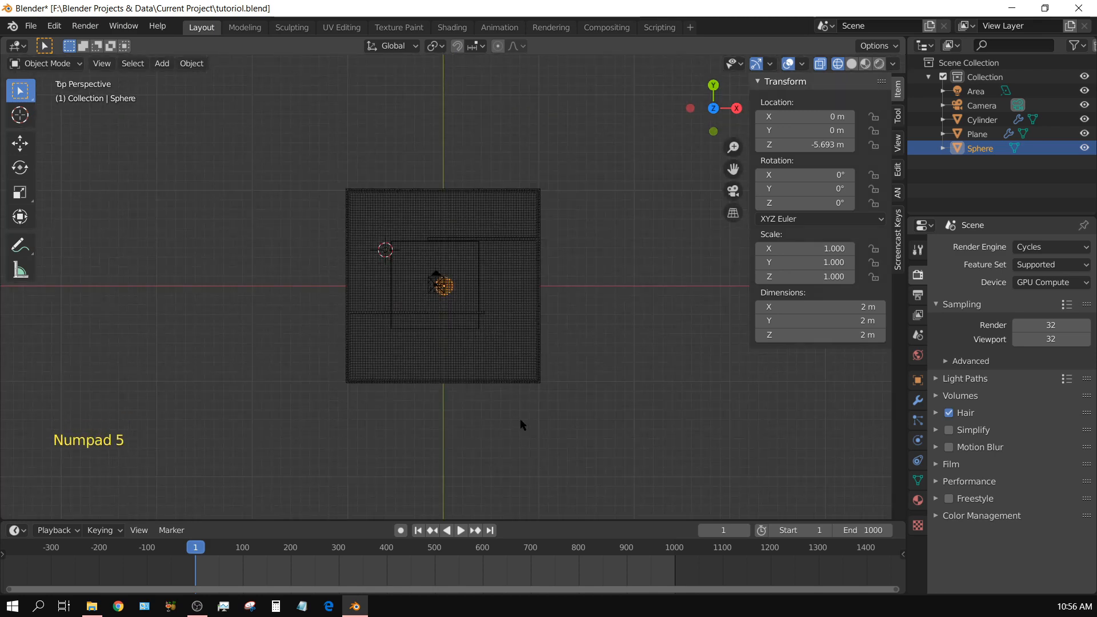
pyautogui.scroll(5, 520, 420)
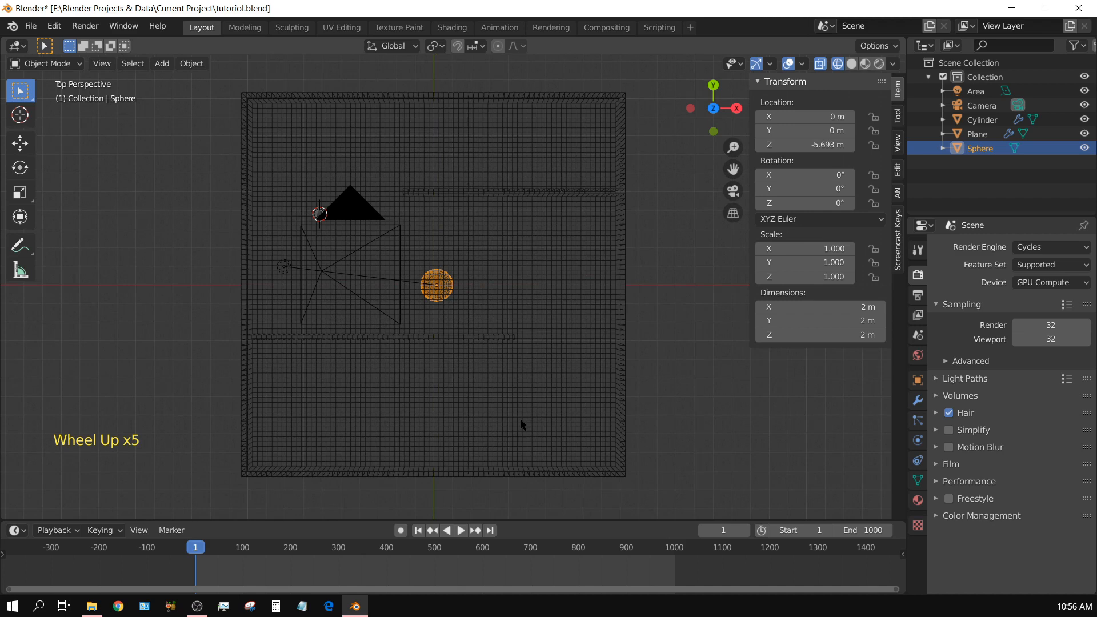
pyautogui.scroll(1, 523, 424)
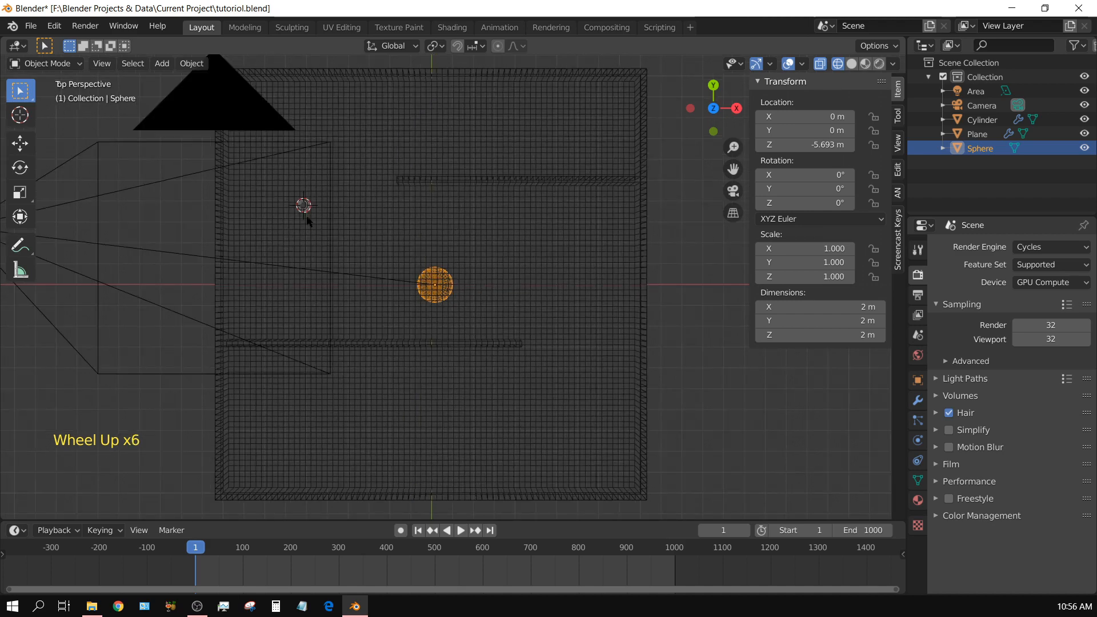
pyautogui.click(1085, 106)
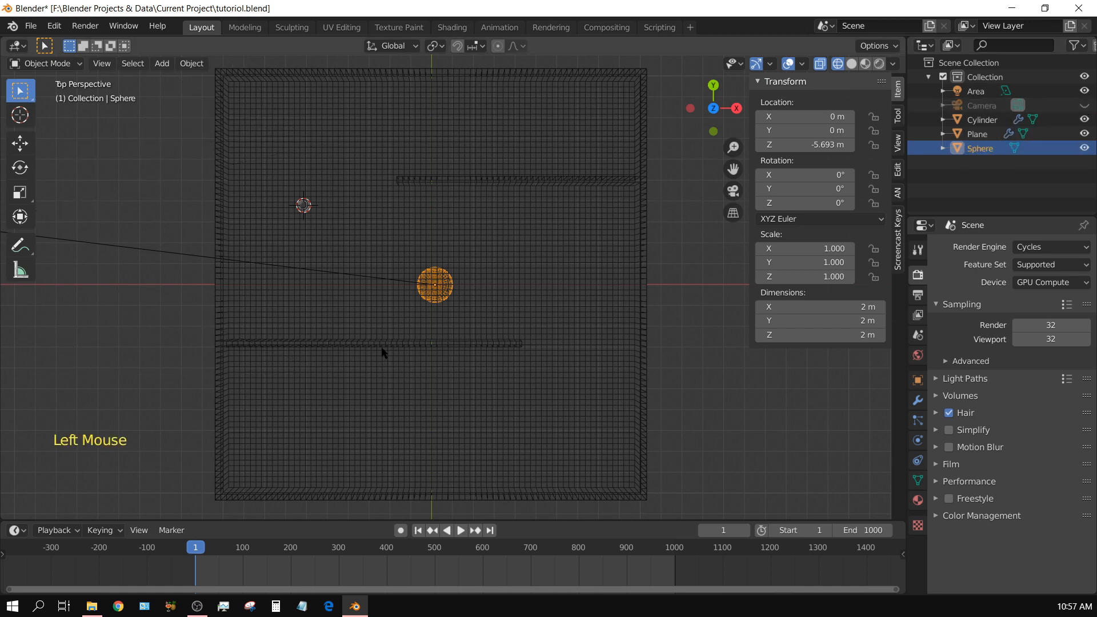
# Delete the baked particle cache of the cylinder emitter
pyautogui.click(983, 120)
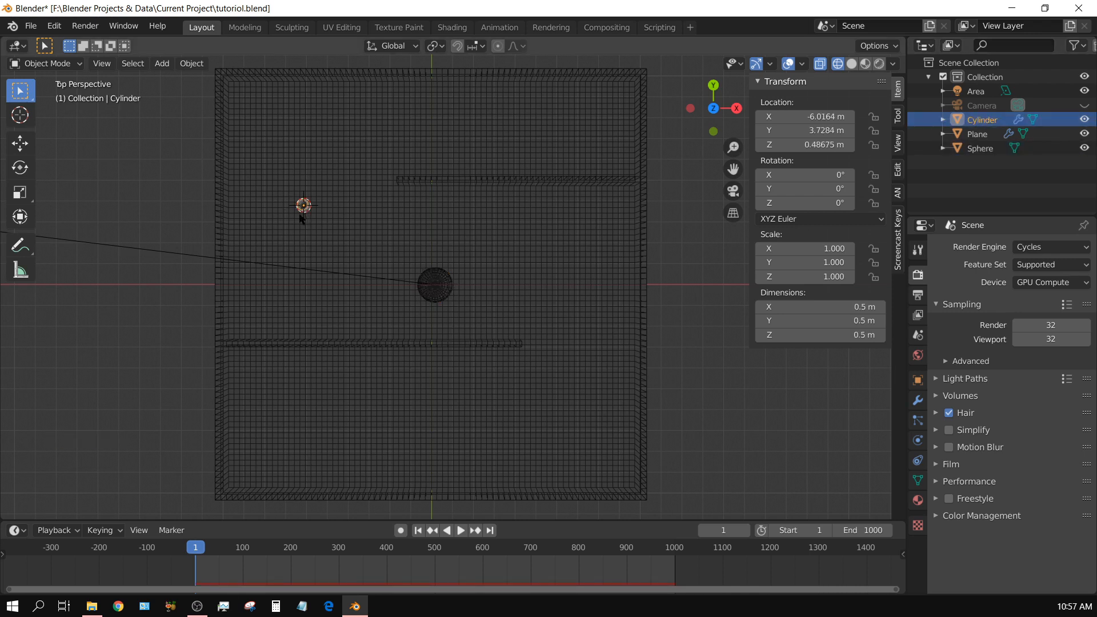
pyautogui.click(917, 426)
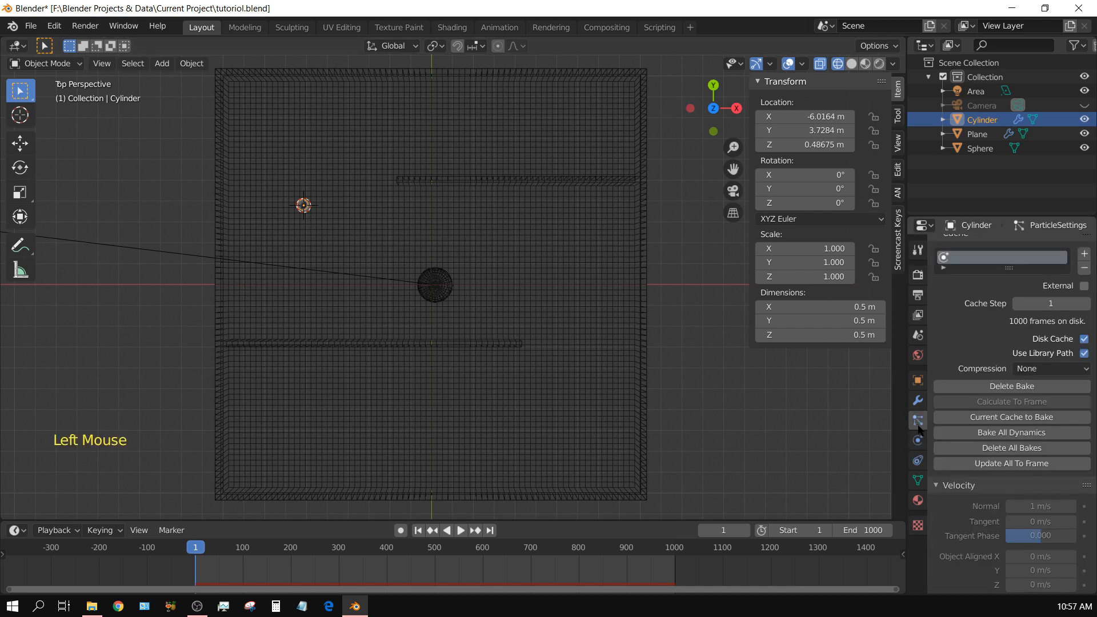
pyautogui.click(1015, 387)
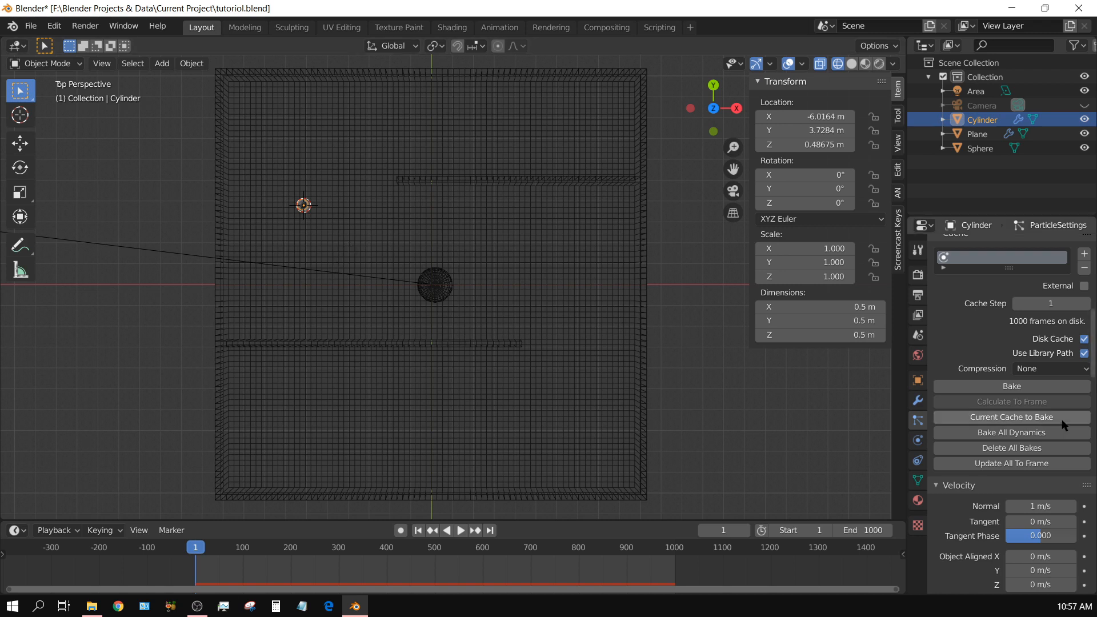
pyautogui.scroll(10, 1059, 432)
pyautogui.scroll(7, 1059, 433)
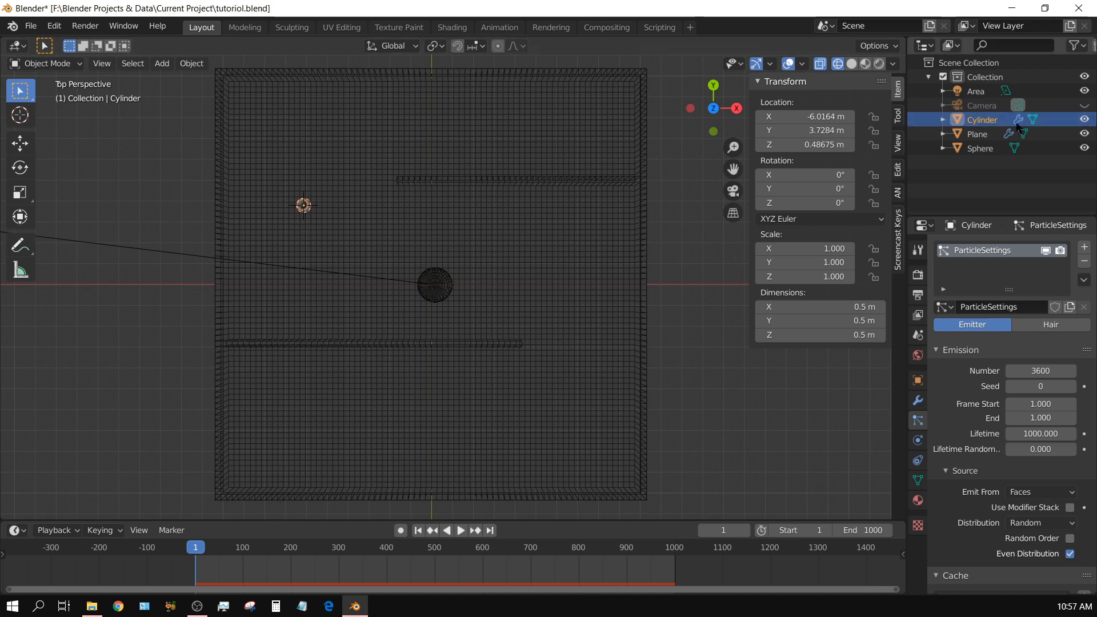
# Rename the cylinder object as Emitter 1
pyautogui.click(983, 121)
pyautogui.doubleClick(983, 121)
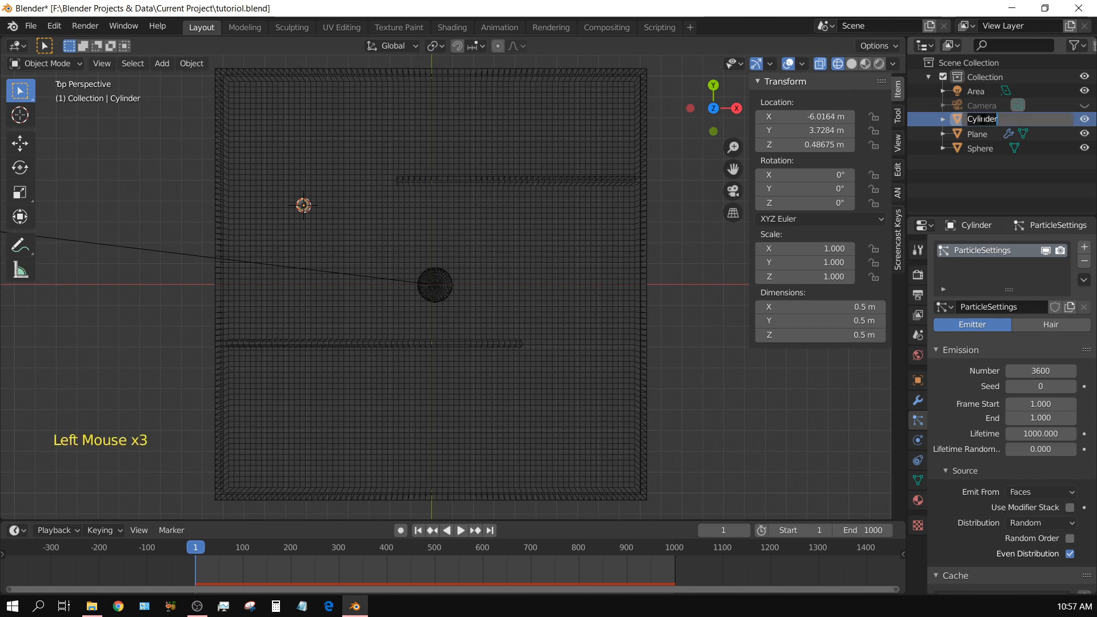
pyautogui.write('Emitter 1')
pyautogui.press('Return')
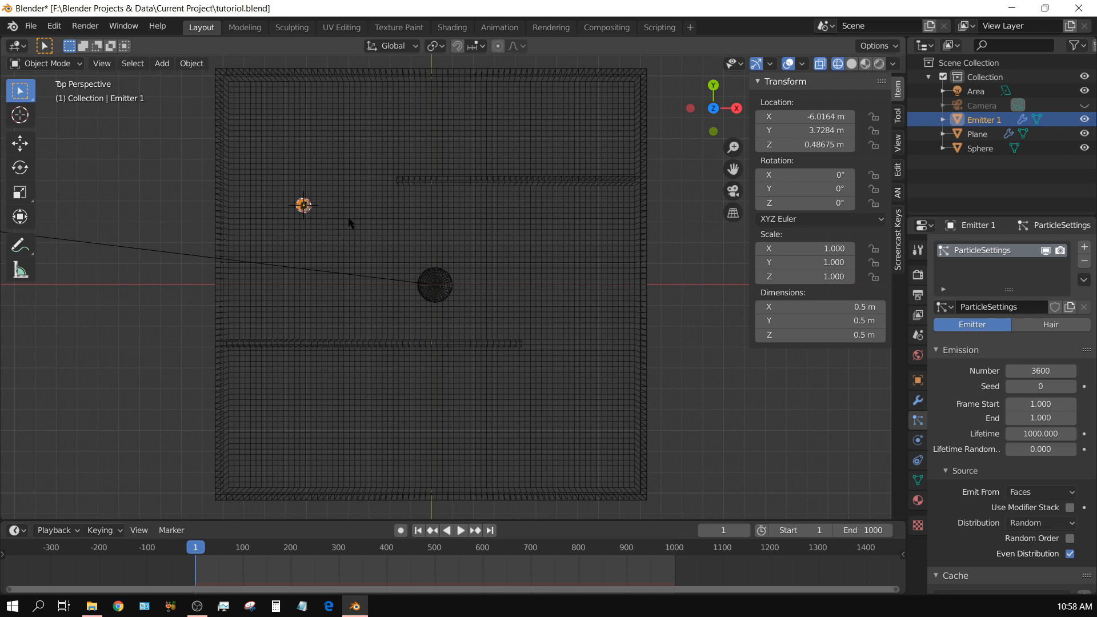
# Duplicate Emitter 1 twice, leaving both copies in place on top of the original
pyautogui.press('shift')
pyautogui.hotkey('shift', 'd')
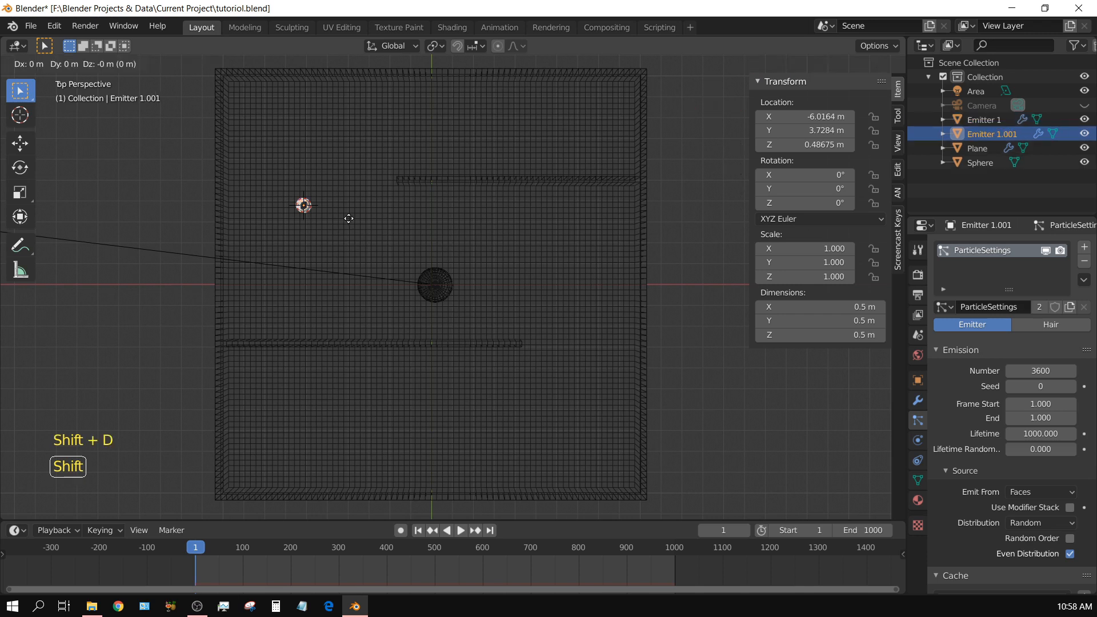
pyautogui.press('shift')
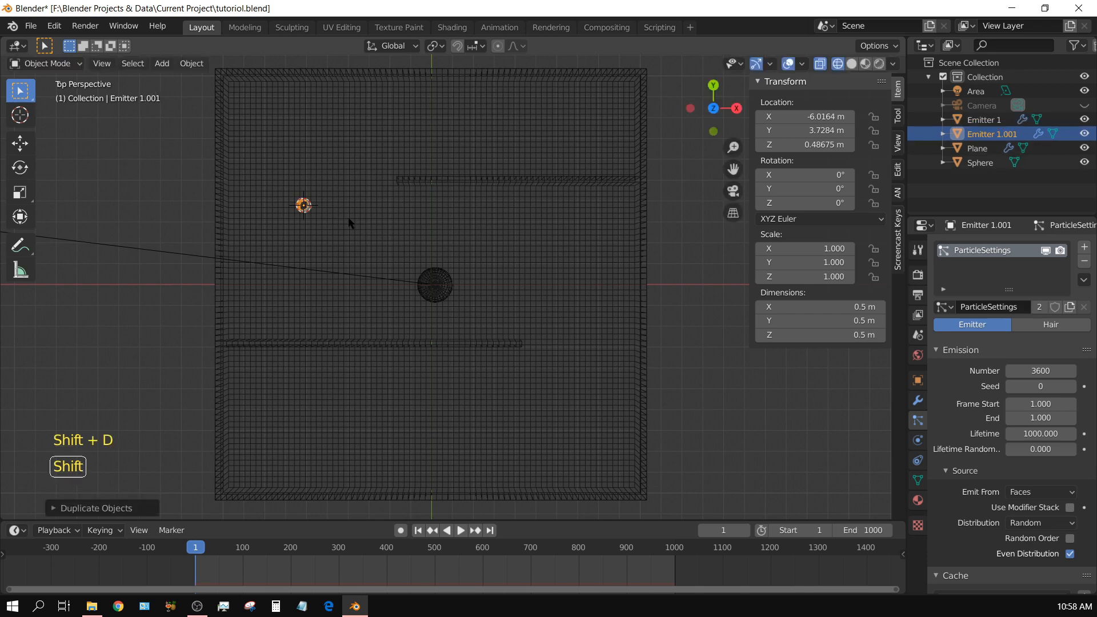
pyautogui.hotkey('shift', 'd')
pyautogui.rightClick(348, 218)
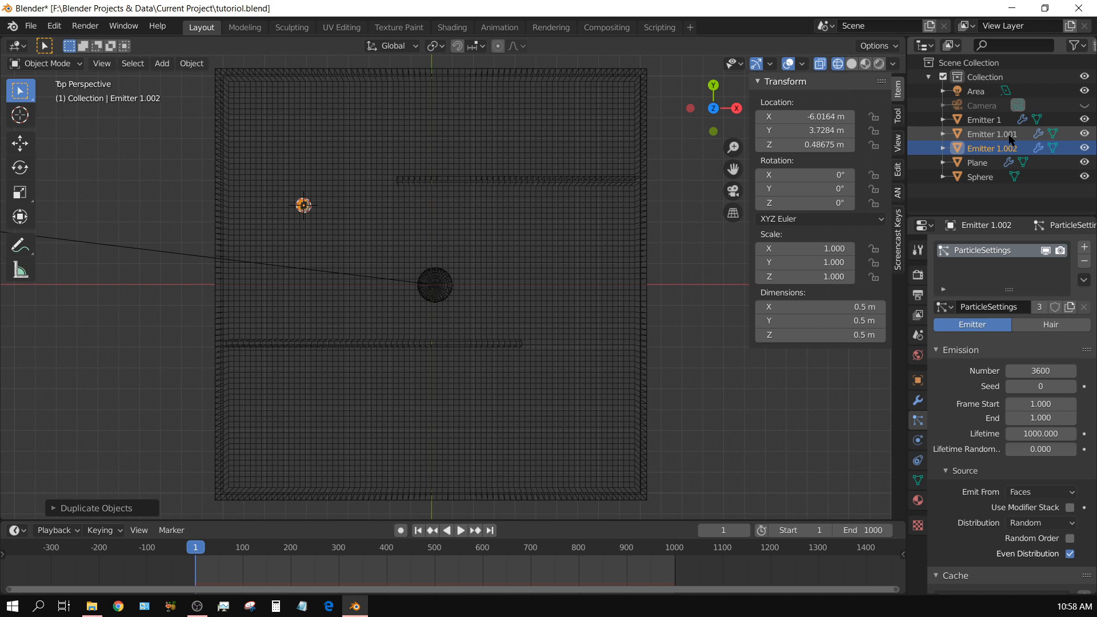
# Rename the first copy of Emitter 1 as Emitter 2
pyautogui.click(1009, 138)
pyautogui.doubleClick(1009, 138)
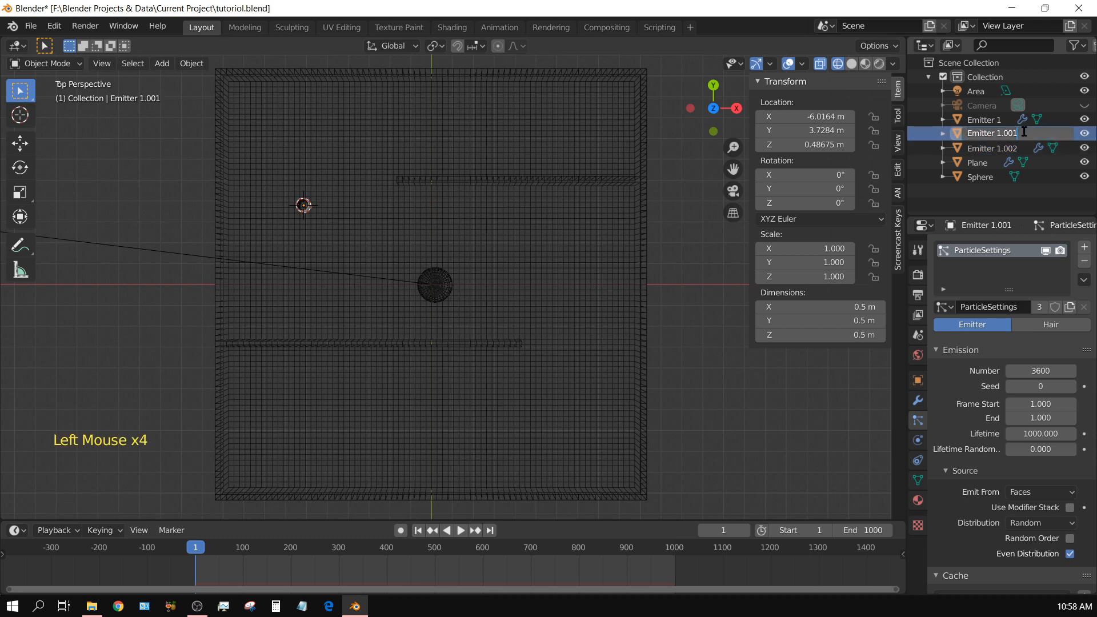
pyautogui.press('BackSpace')
pyautogui.press('BackSpace')
pyautogui.press('BackSpace')
pyautogui.press('BackSpace')
pyautogui.press('BackSpace')
pyautogui.press('BackSpace')
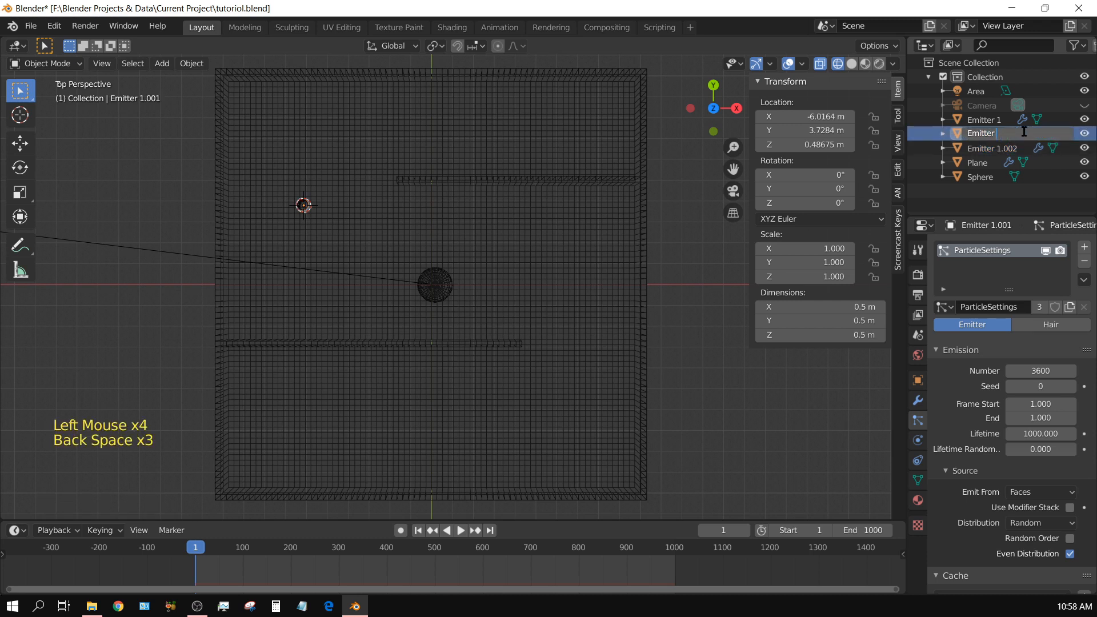
pyautogui.write('2')
pyautogui.press('Return')
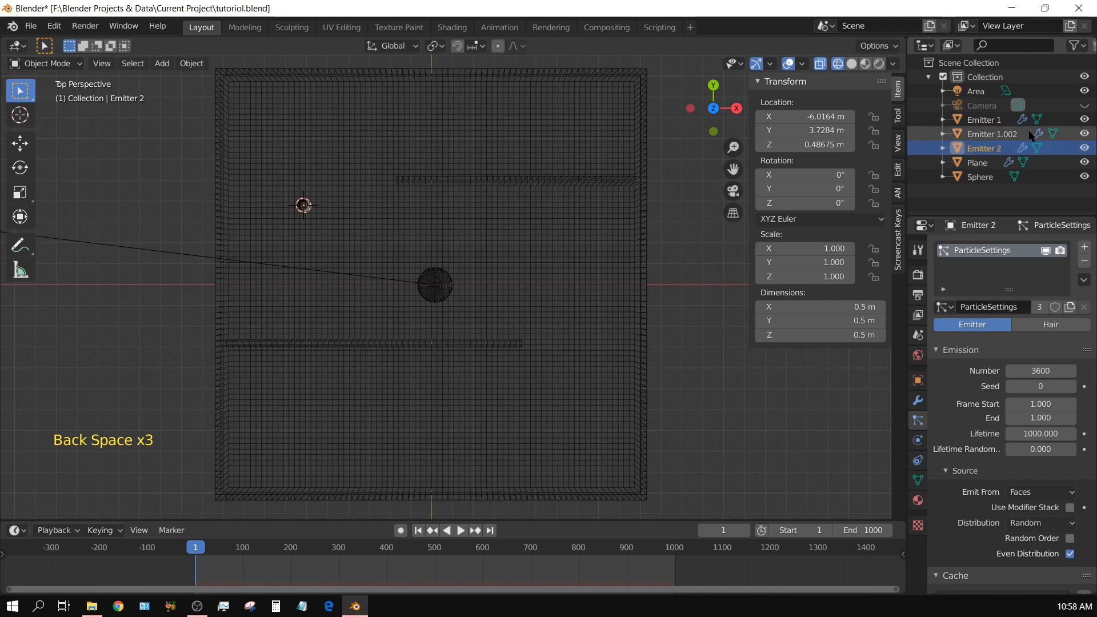
# Rename the second copy of Emitter 1 as Emitter 3
pyautogui.click(1009, 135)
pyautogui.doubleClick(1010, 135)
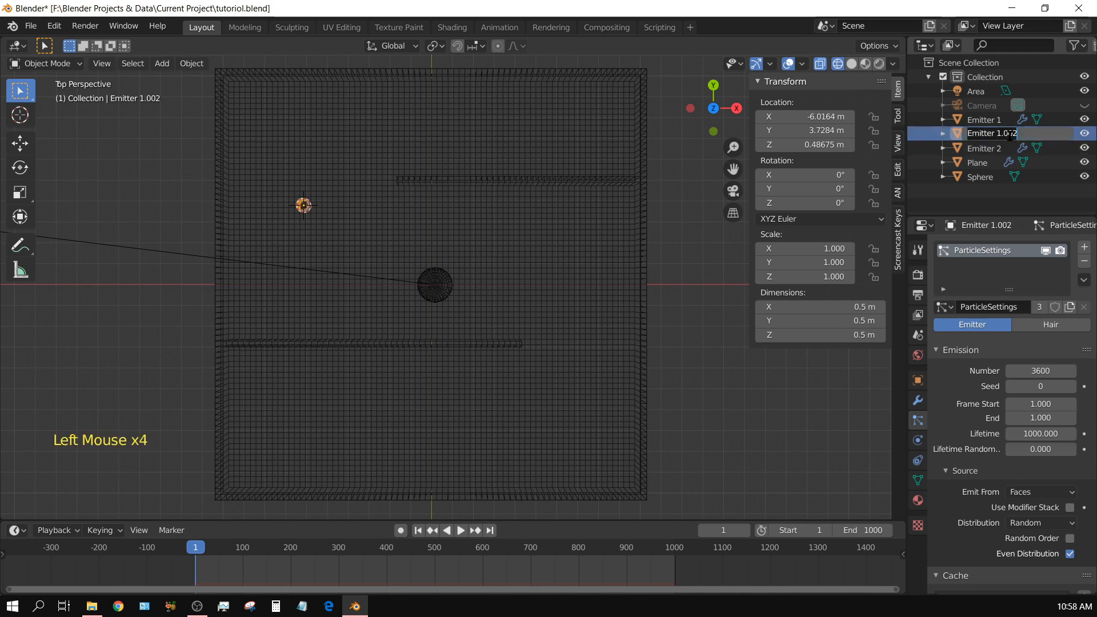
pyautogui.click(1033, 134)
pyautogui.press('BackSpace')
pyautogui.press('BackSpace')
pyautogui.press('BackSpace')
pyautogui.press('BackSpace')
pyautogui.press('BackSpace')
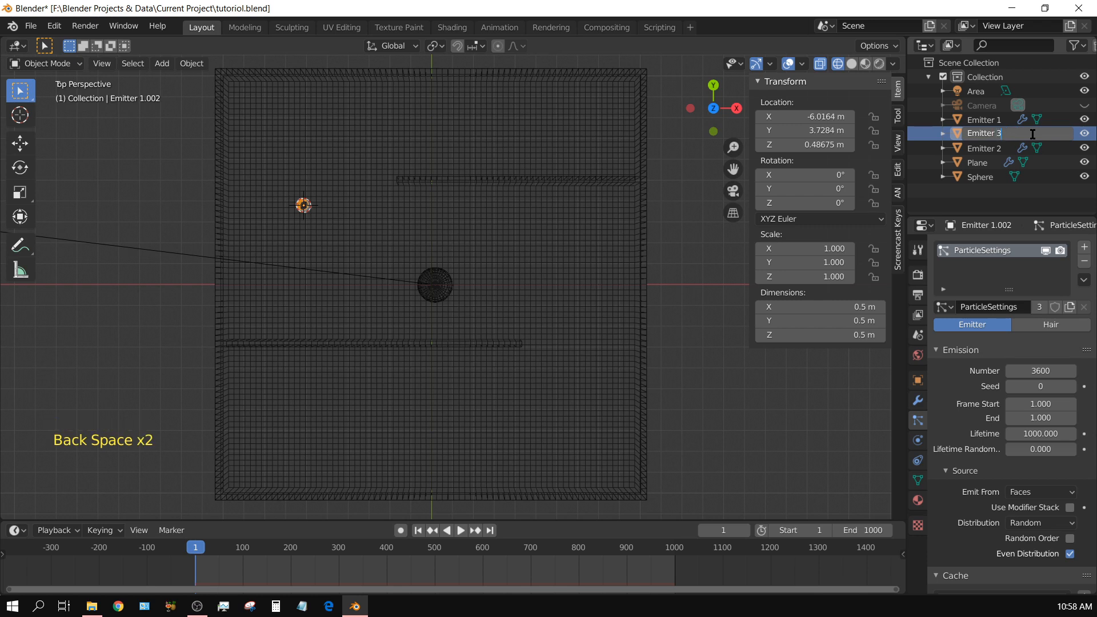
pyautogui.press('Return')
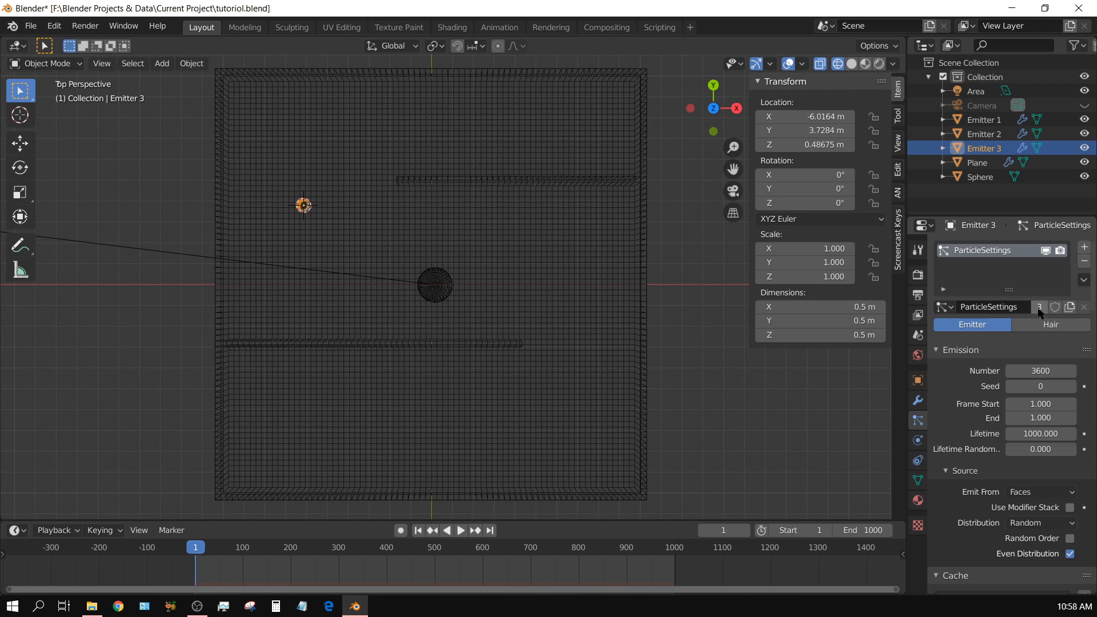
# Make the shared particle settings single-user for Emitter 1 and Emitter 2 so that each of the three emitters has its own
pyautogui.click(988, 135)
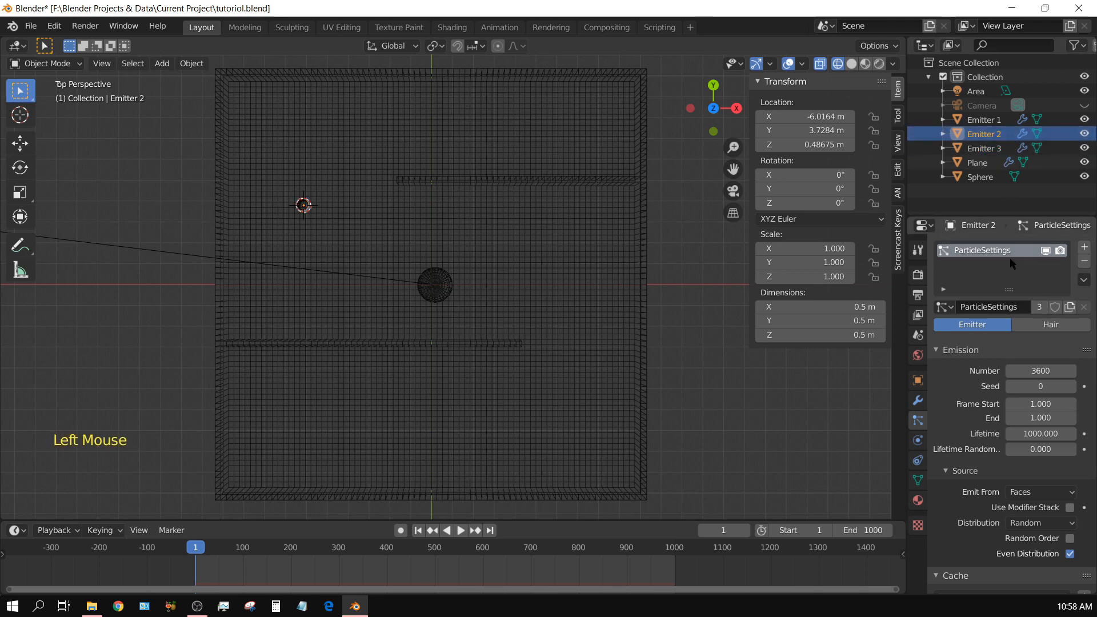
pyautogui.click(994, 119)
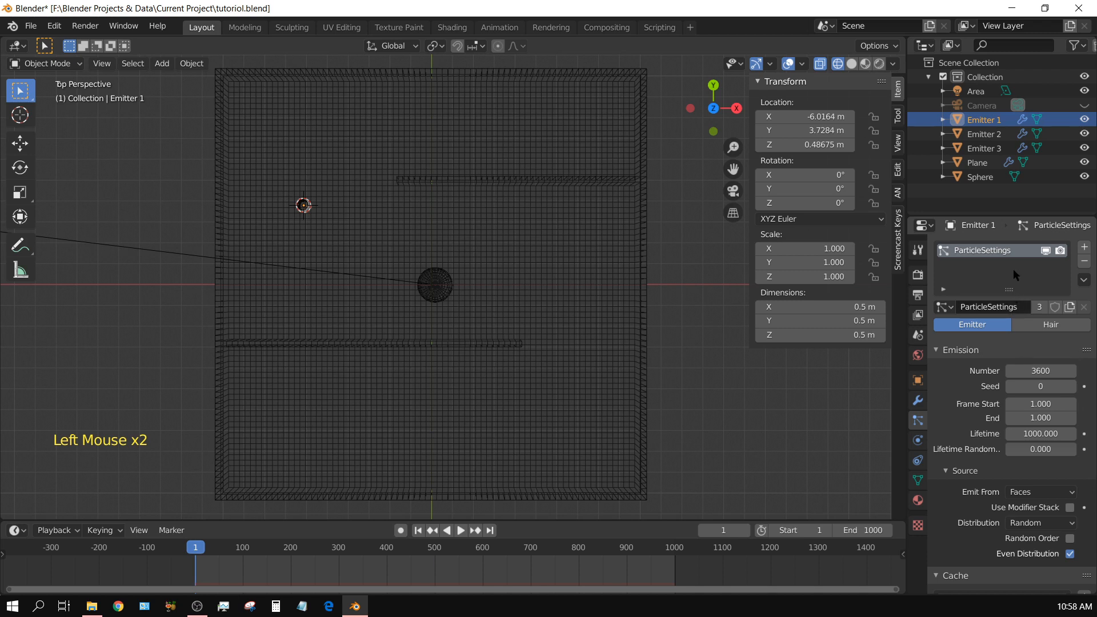
pyautogui.click(1039, 307)
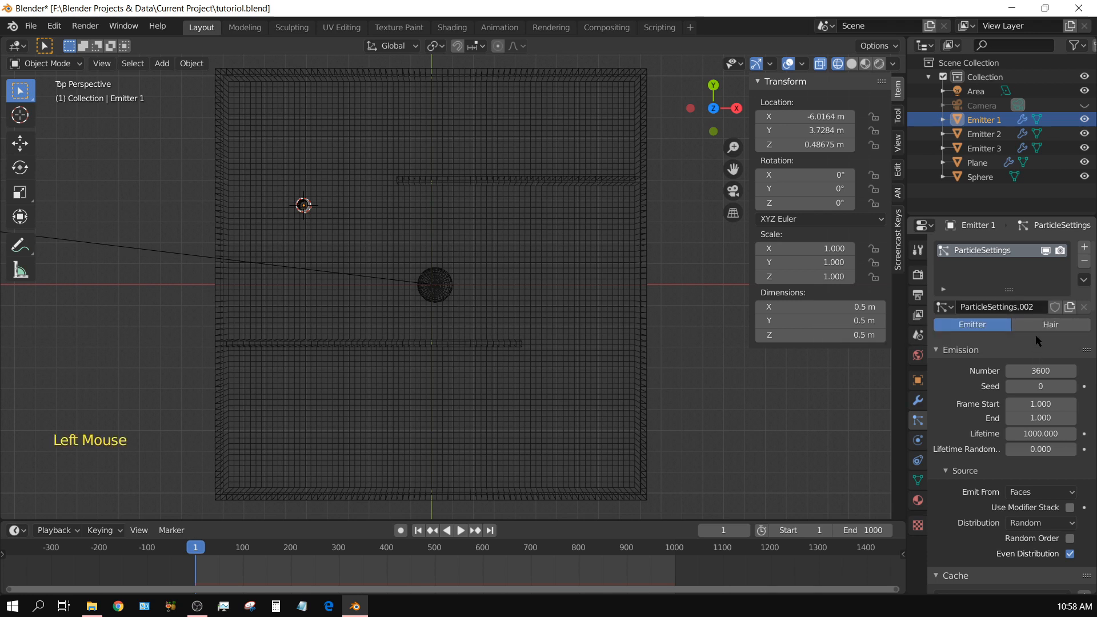
pyautogui.click(995, 133)
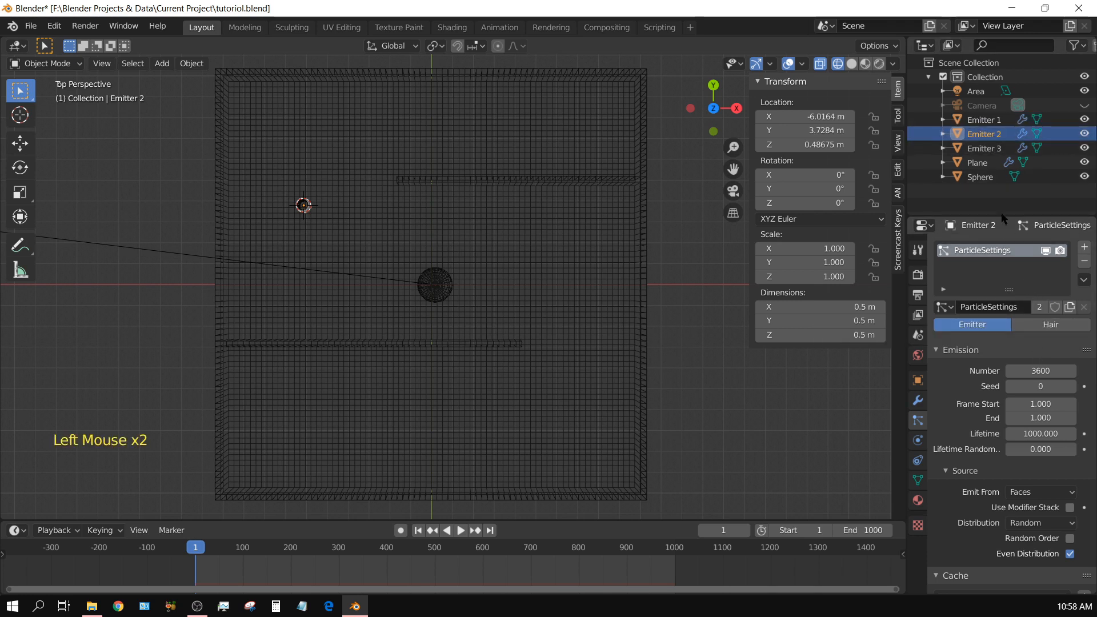
pyautogui.click(1039, 308)
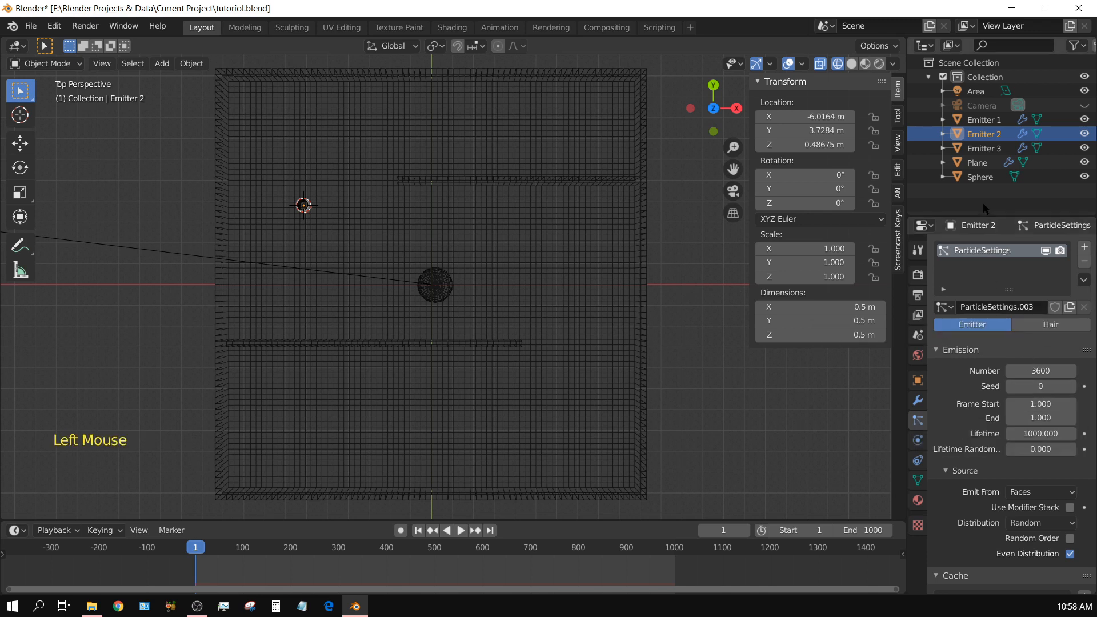
pyautogui.click(984, 148)
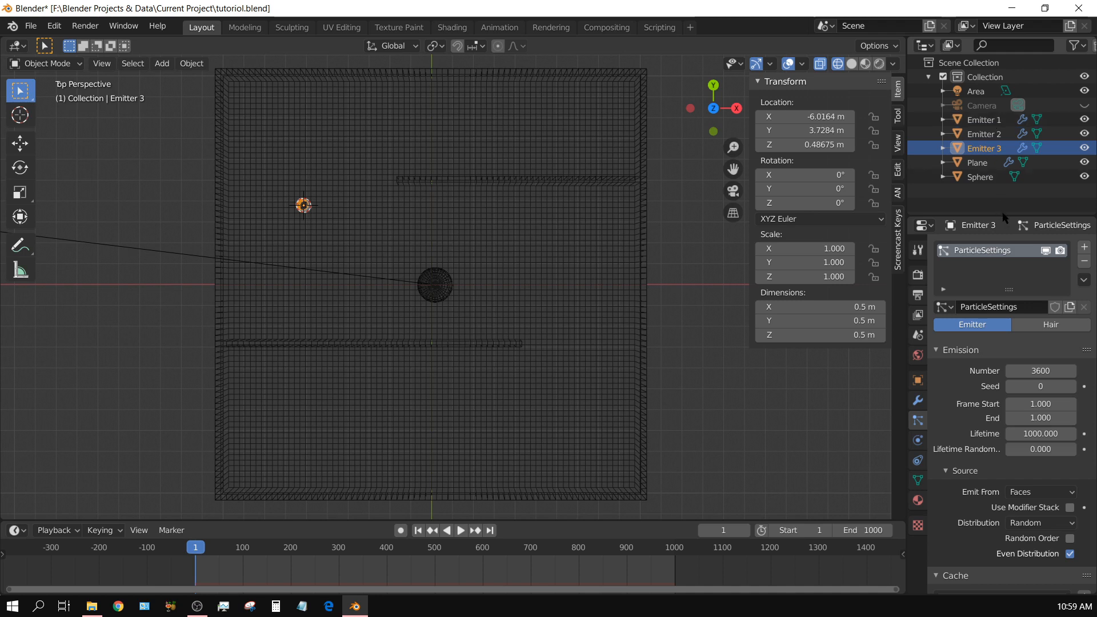
# Set both the emission start frame and end frame of Emitter 2 to 5
pyautogui.click(991, 124)
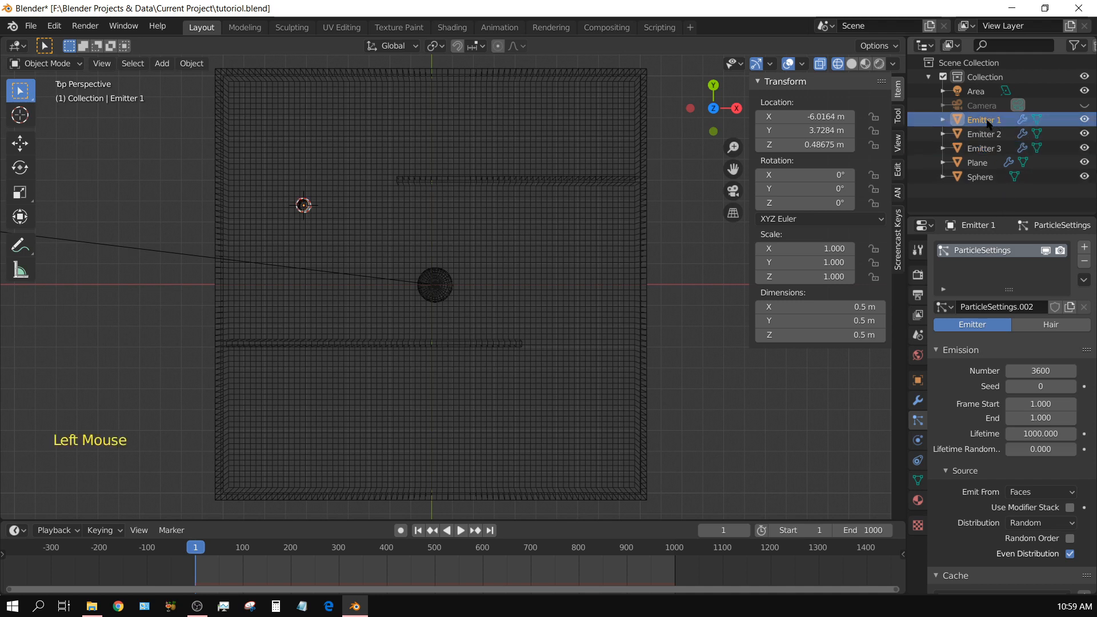
pyautogui.click(991, 124)
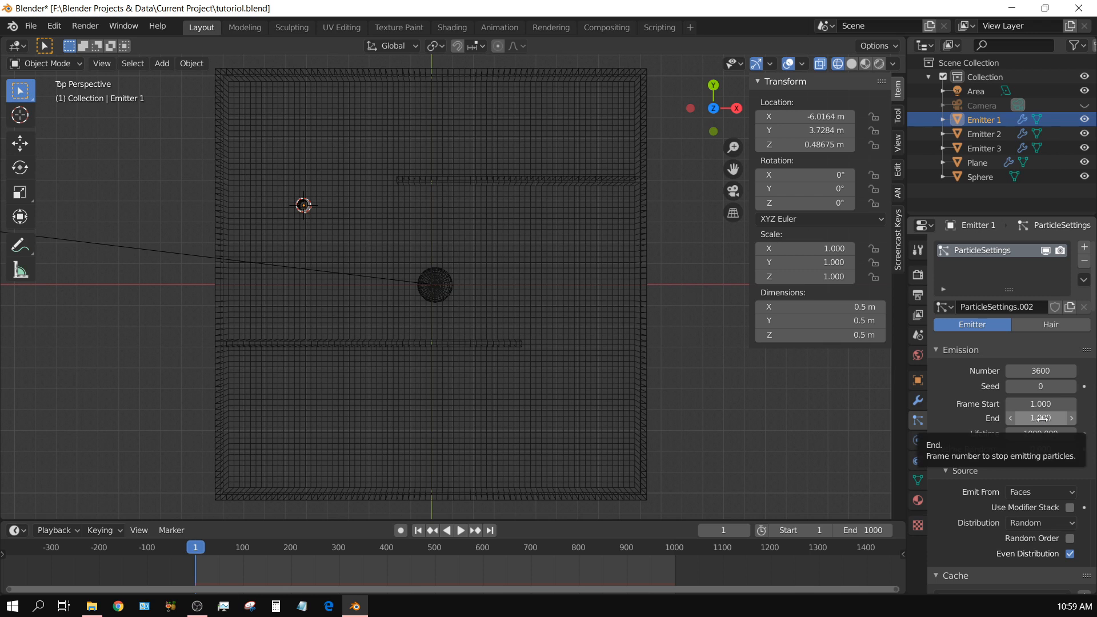
pyautogui.click(992, 135)
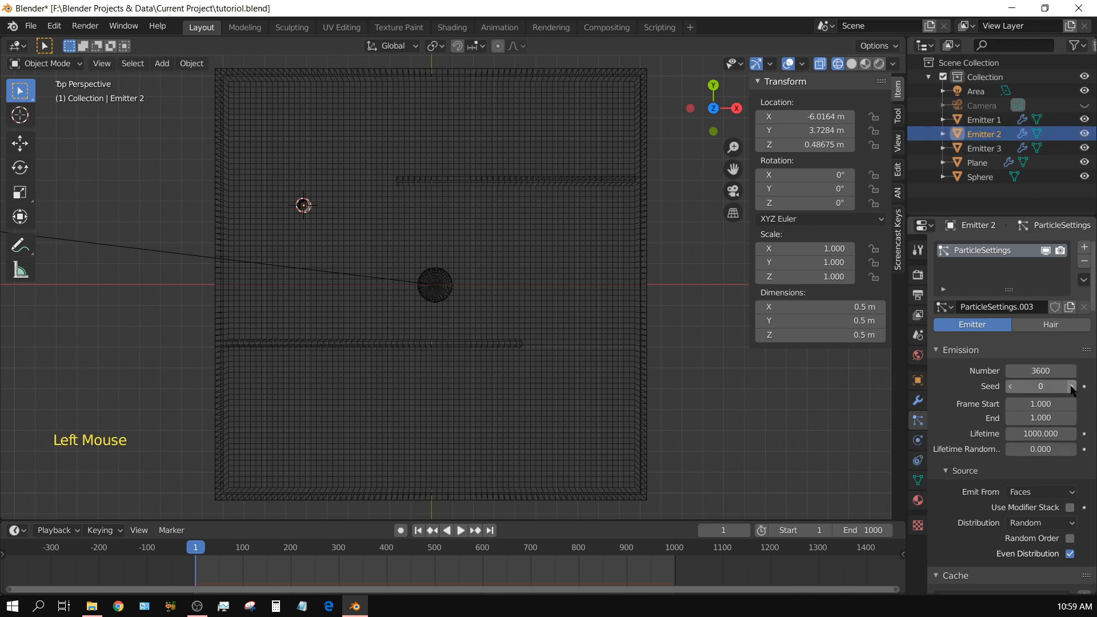
pyautogui.click(1035, 418)
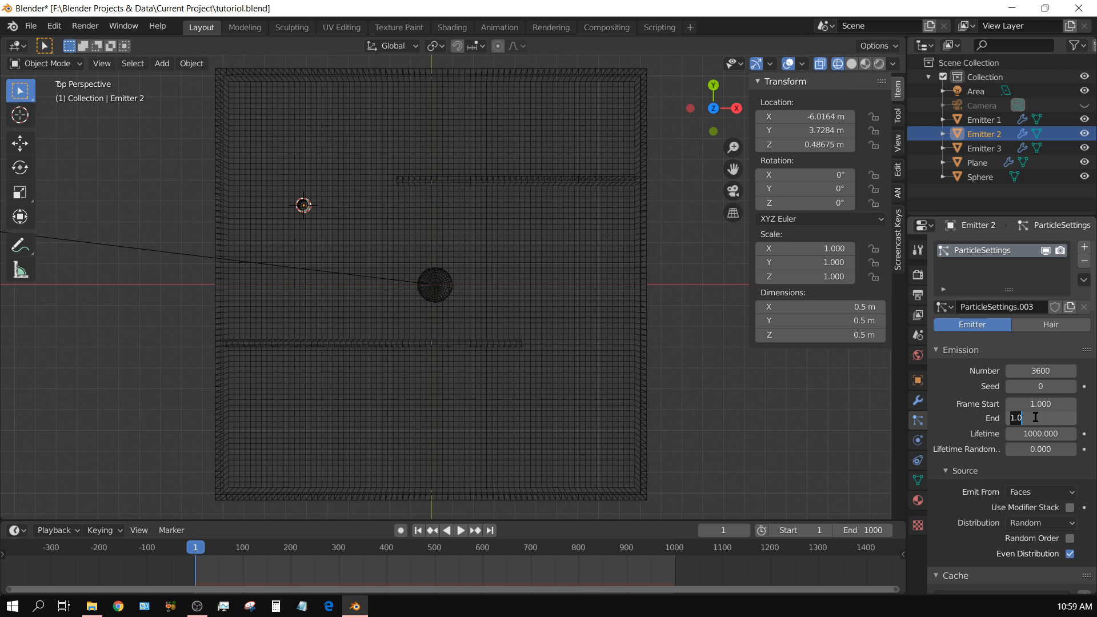
pyautogui.write('5')
pyautogui.press('Return')
pyautogui.click(1053, 404)
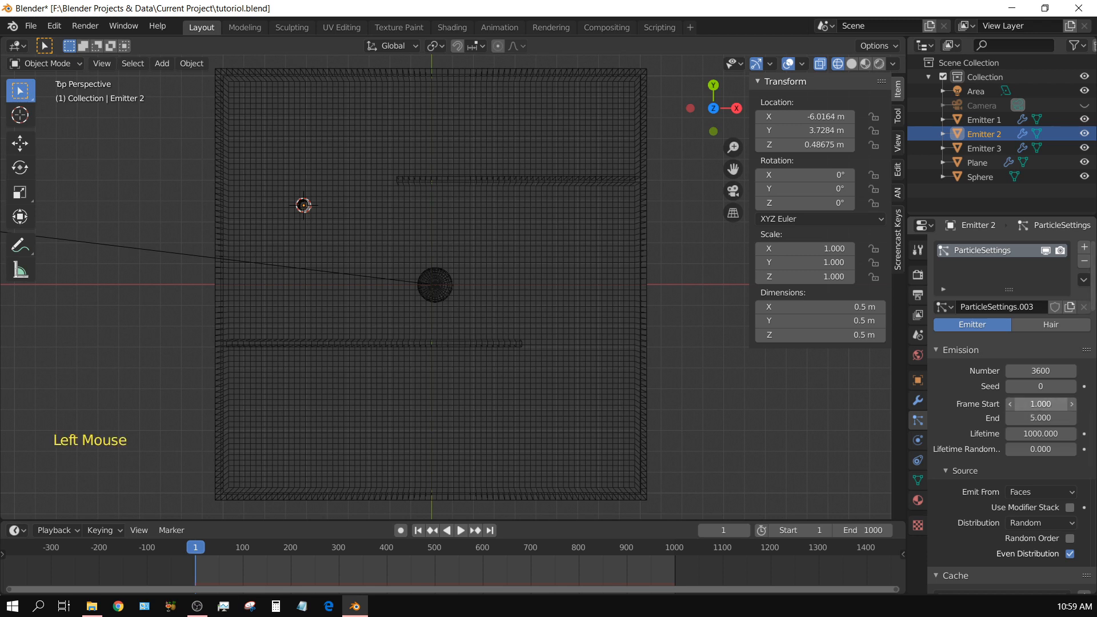
pyautogui.write('5')
pyautogui.press('Return')
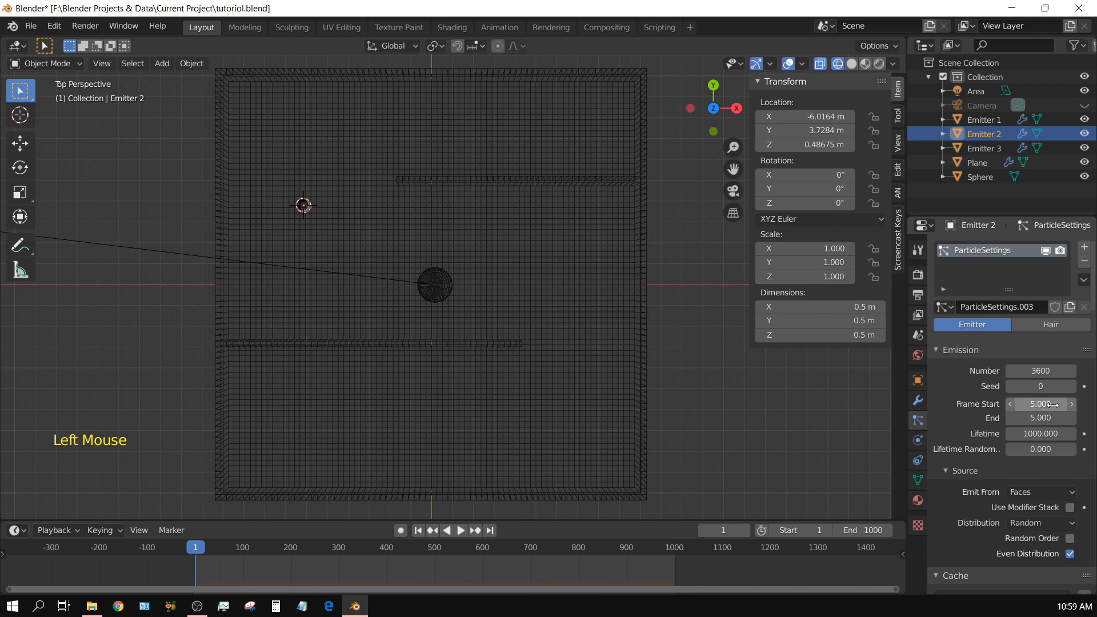
# Set both the emission start frame and end frame of Emitter 3 to 15
pyautogui.click(992, 149)
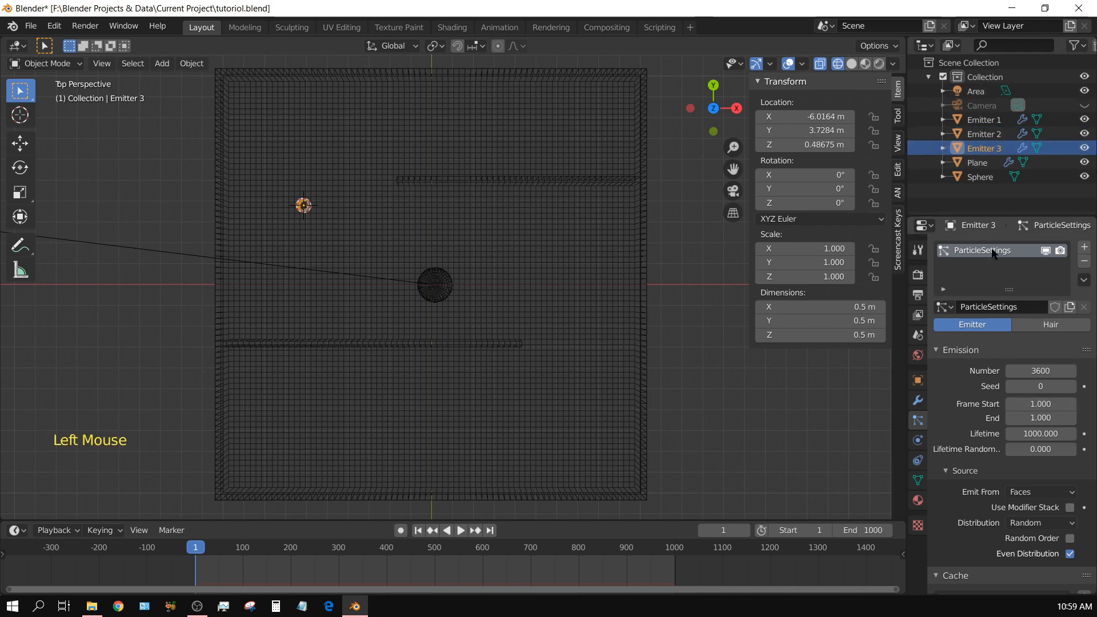
pyautogui.doubleClick(1036, 420)
pyautogui.write('15')
pyautogui.press('Return')
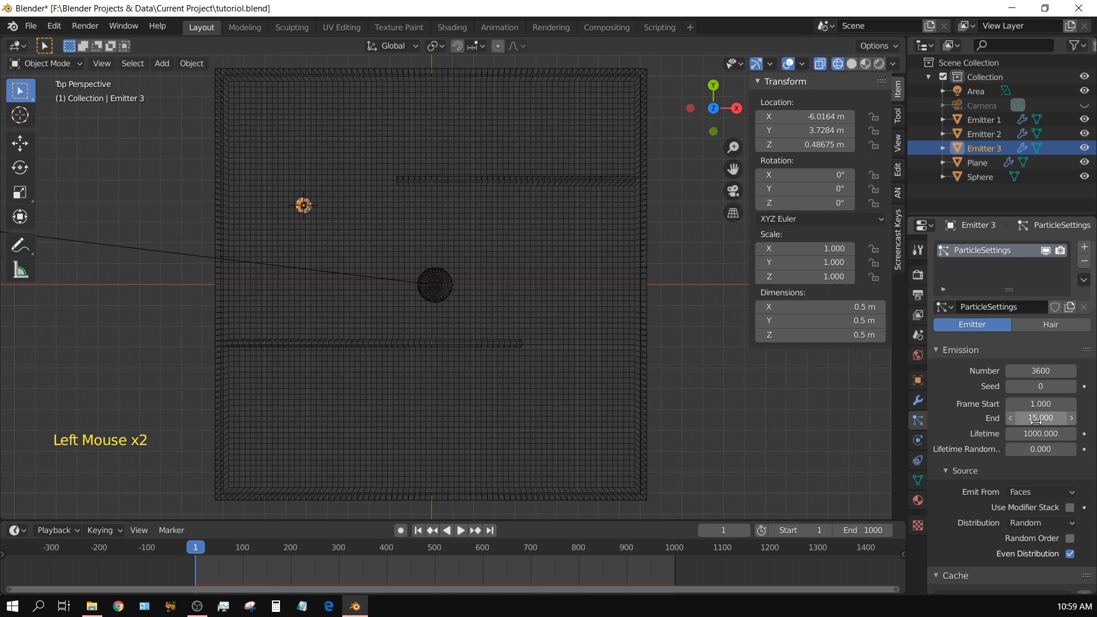
pyautogui.click(1038, 405)
pyautogui.write('1')
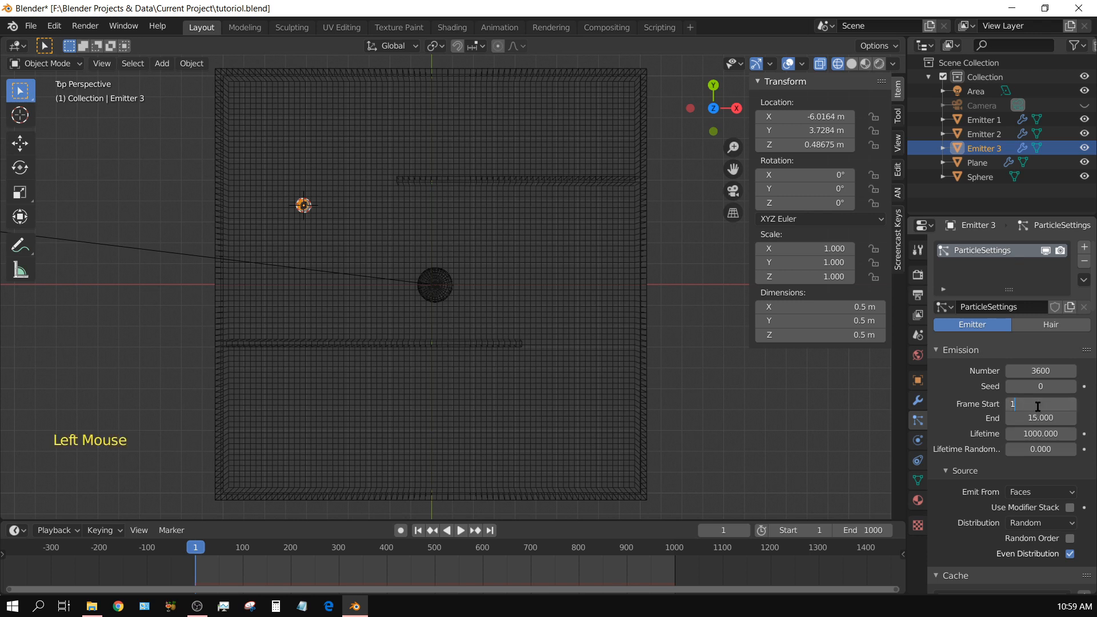
pyautogui.write('5')
pyautogui.press('Return')
# Check the particle cache settings of the three emitters, ending on Emitter 1, and save the project file
pyautogui.scroll(-4, 1023, 560)
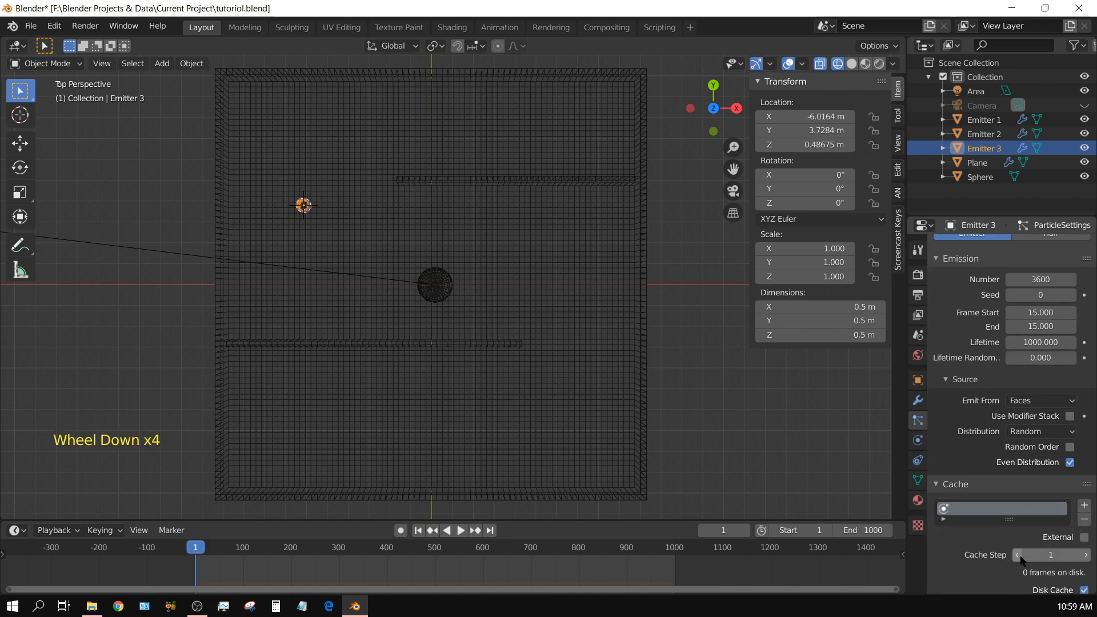
pyautogui.scroll(-5, 1022, 560)
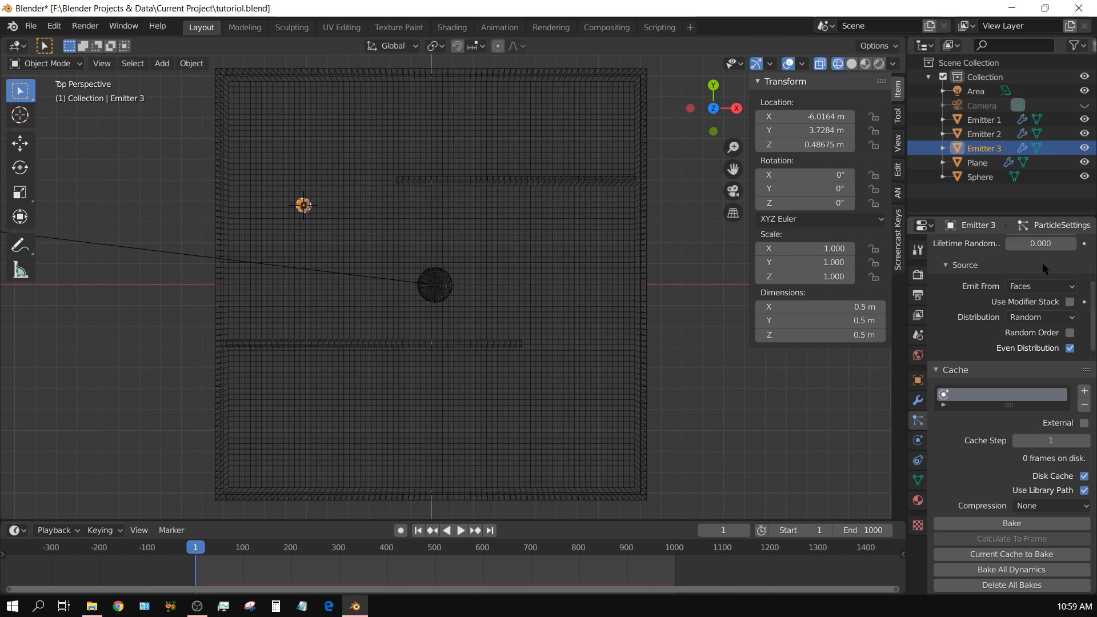
pyautogui.click(987, 135)
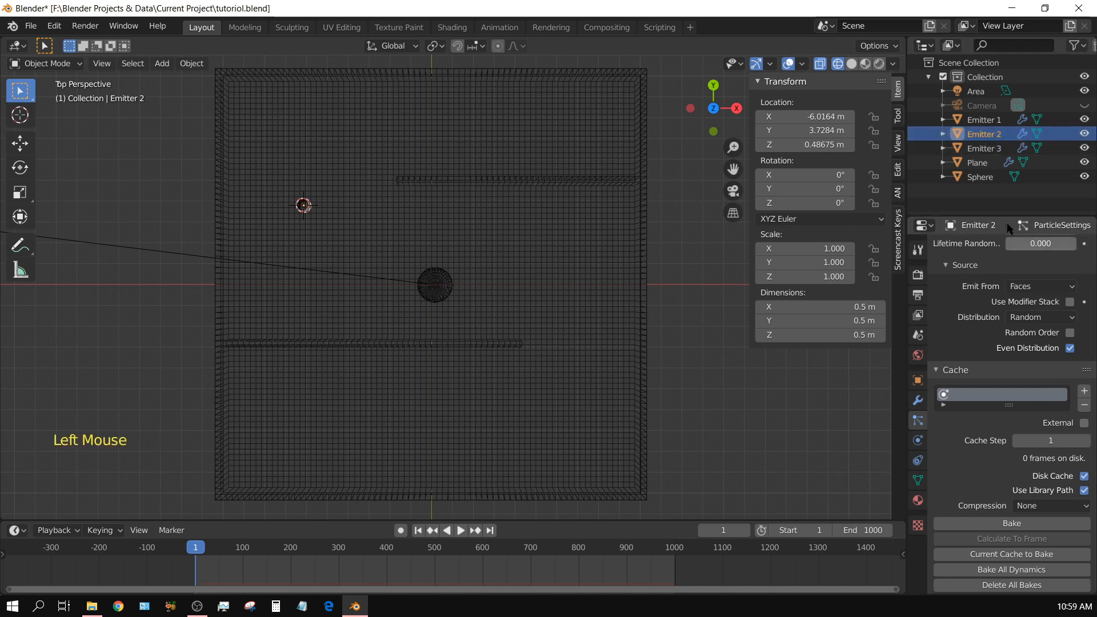
pyautogui.click(984, 120)
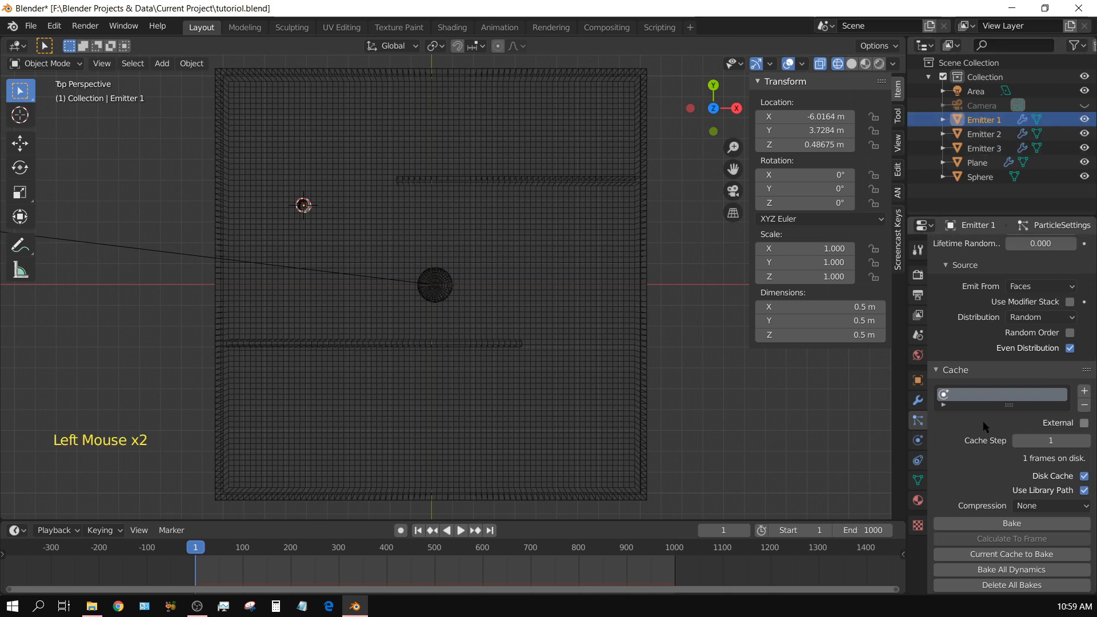
pyautogui.click(32, 26)
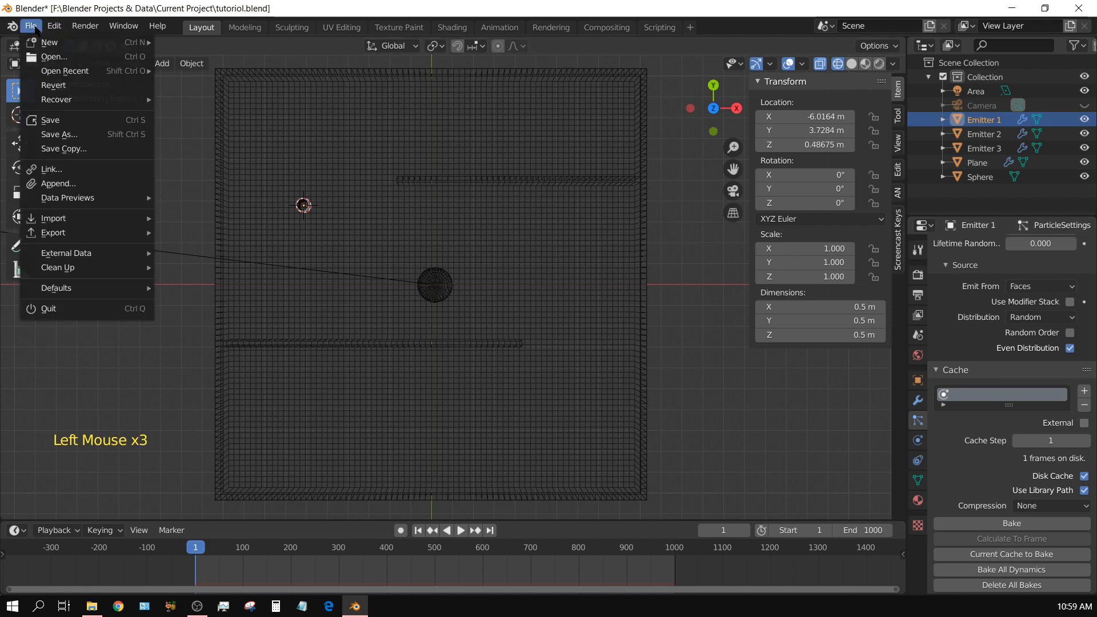
pyautogui.click(64, 121)
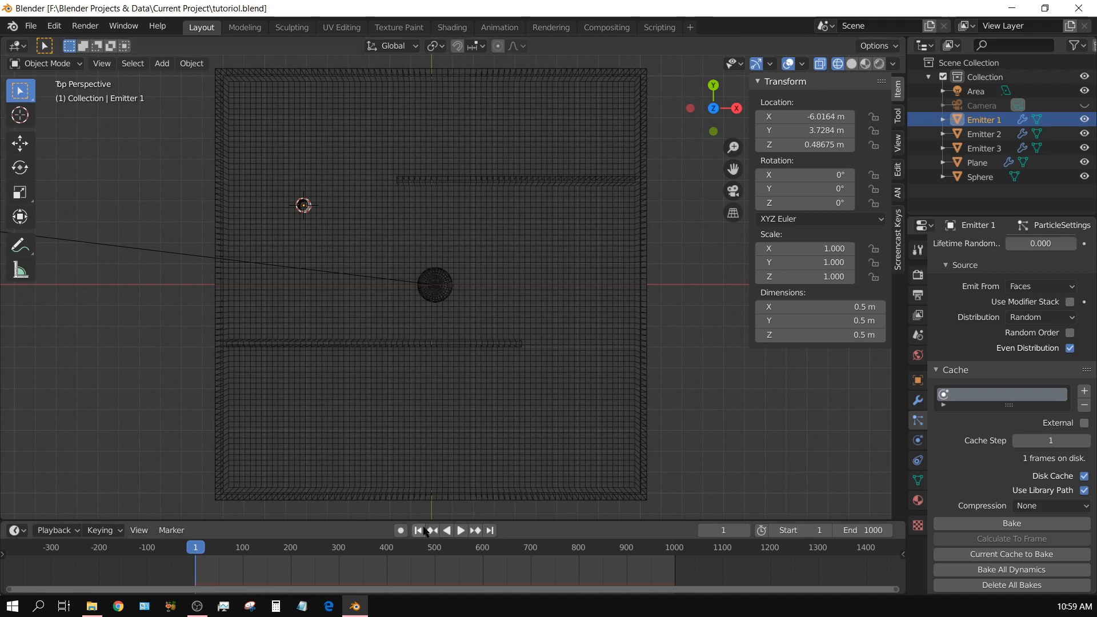
# Play the three-emitter particle simulation to about frame 497, stop it and rewind to frame 1
pyautogui.click(462, 531)
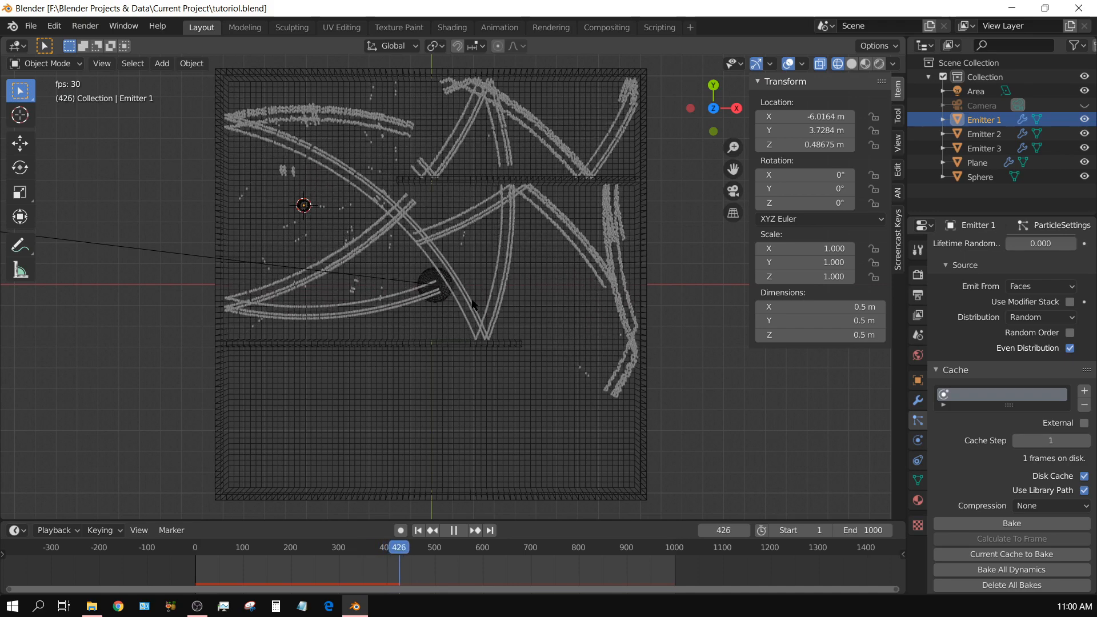
pyautogui.click(454, 531)
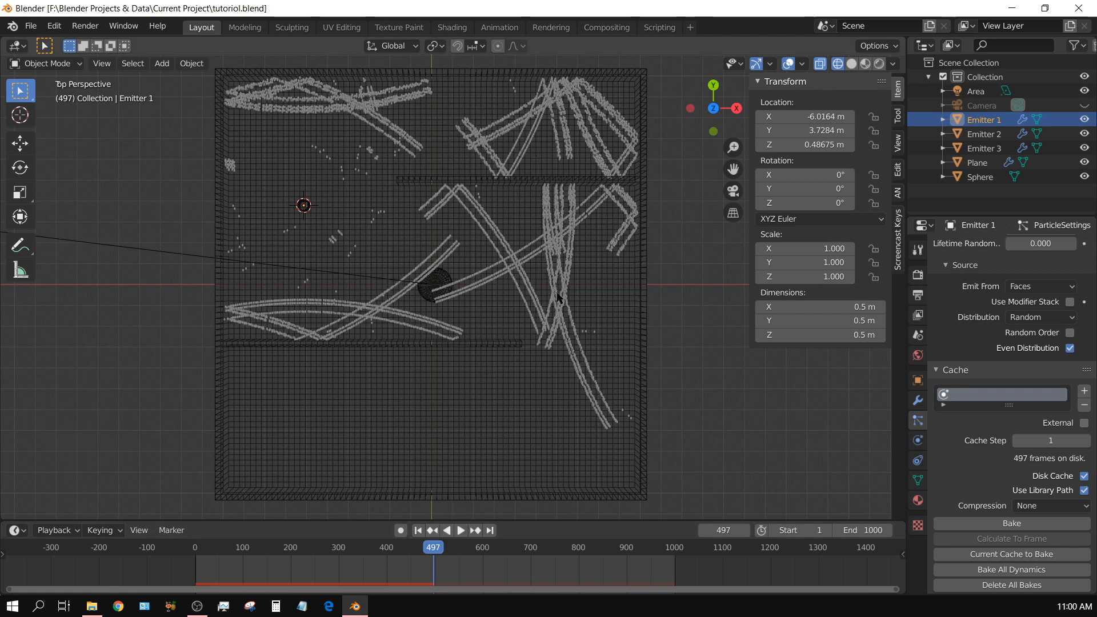
pyautogui.click(418, 531)
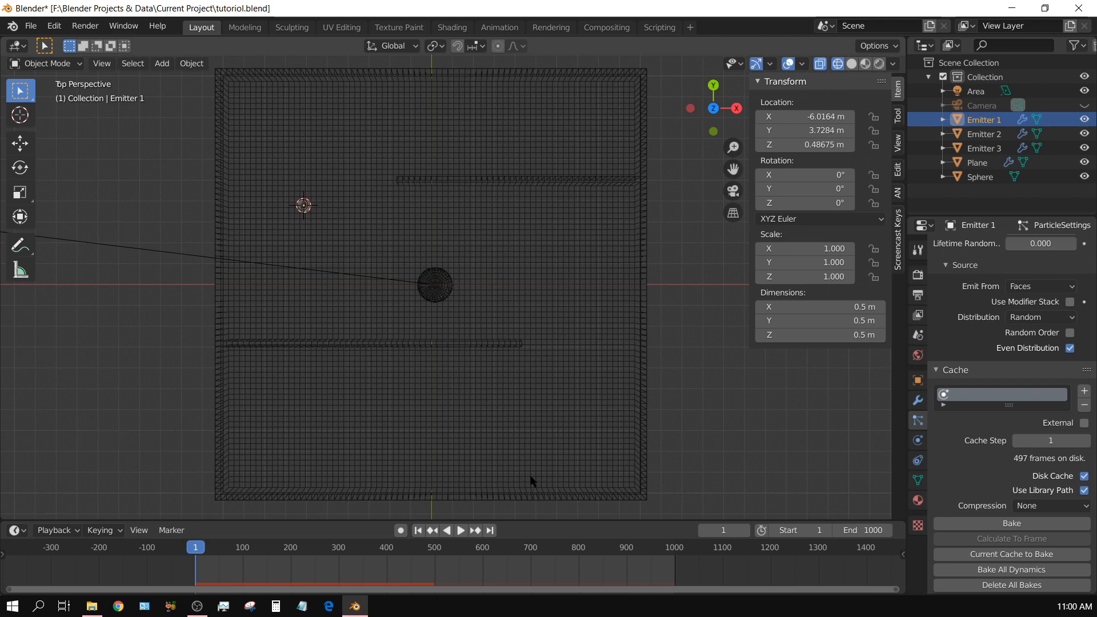
# Move the animation to frame 231 and render that frame as a still image
pyautogui.click(307, 571)
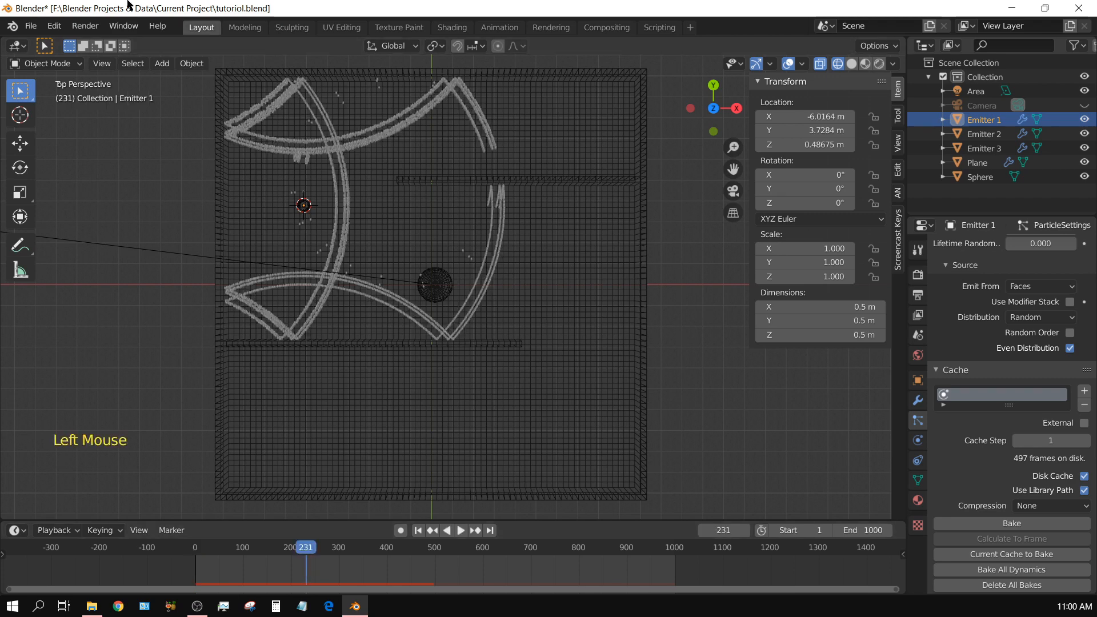
pyautogui.click(84, 27)
pyautogui.click(93, 43)
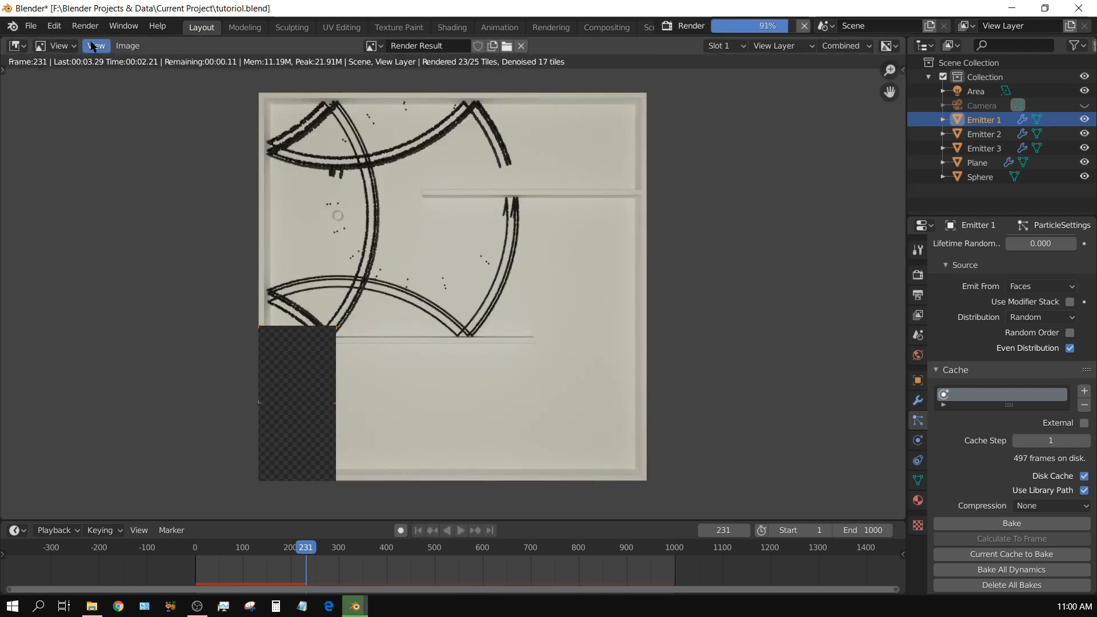
# Switch the render result area back to the 3D viewport and rewind the animation to frame 1
pyautogui.click(18, 46)
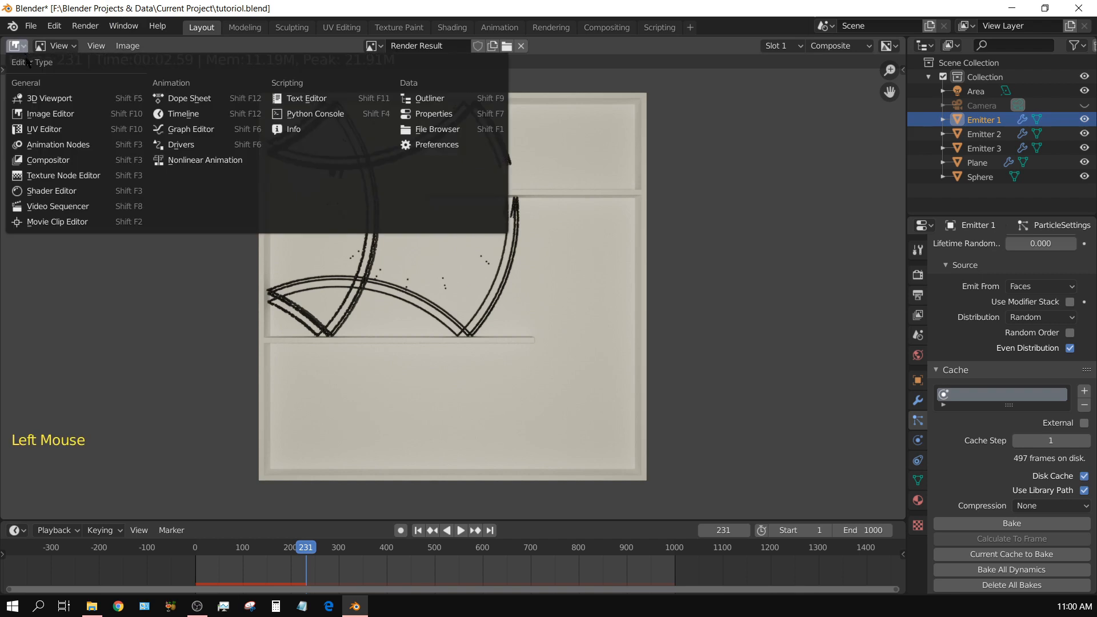
pyautogui.click(32, 100)
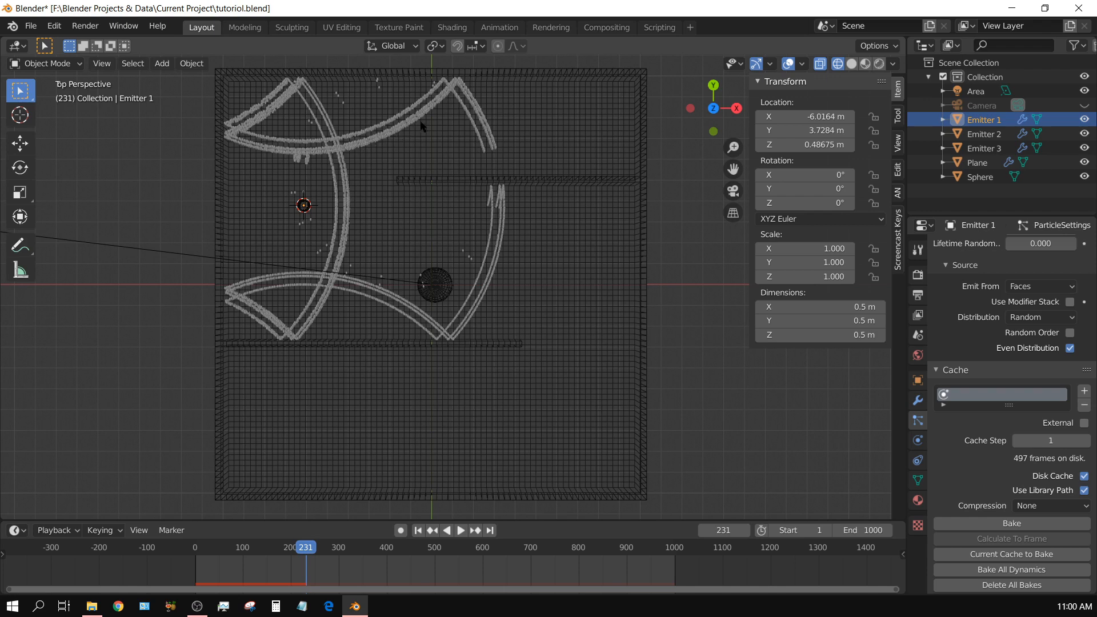
pyautogui.click(420, 531)
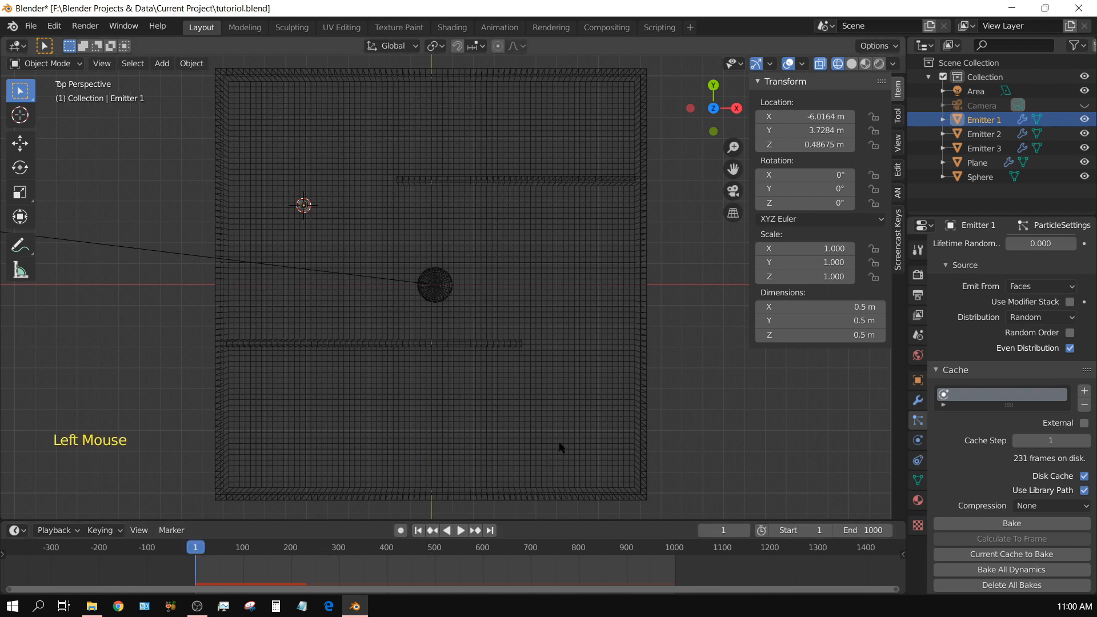
# In front view, duplicate the sphere below the floor and place the copy about 2.4 m lower along Z
pyautogui.click(985, 136)
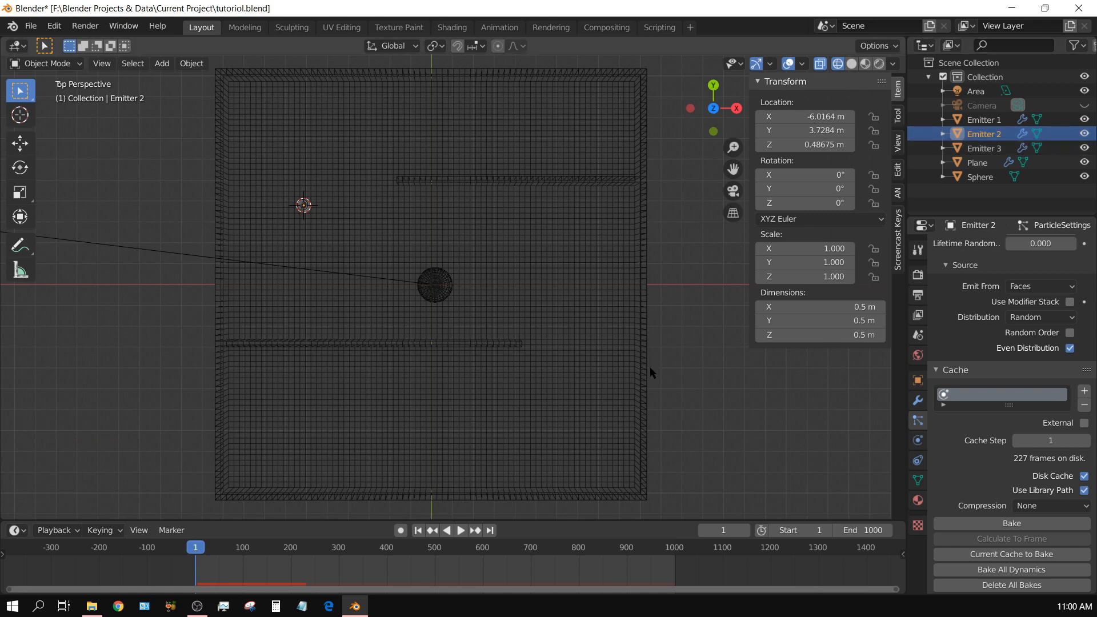
pyautogui.press('KP_1')
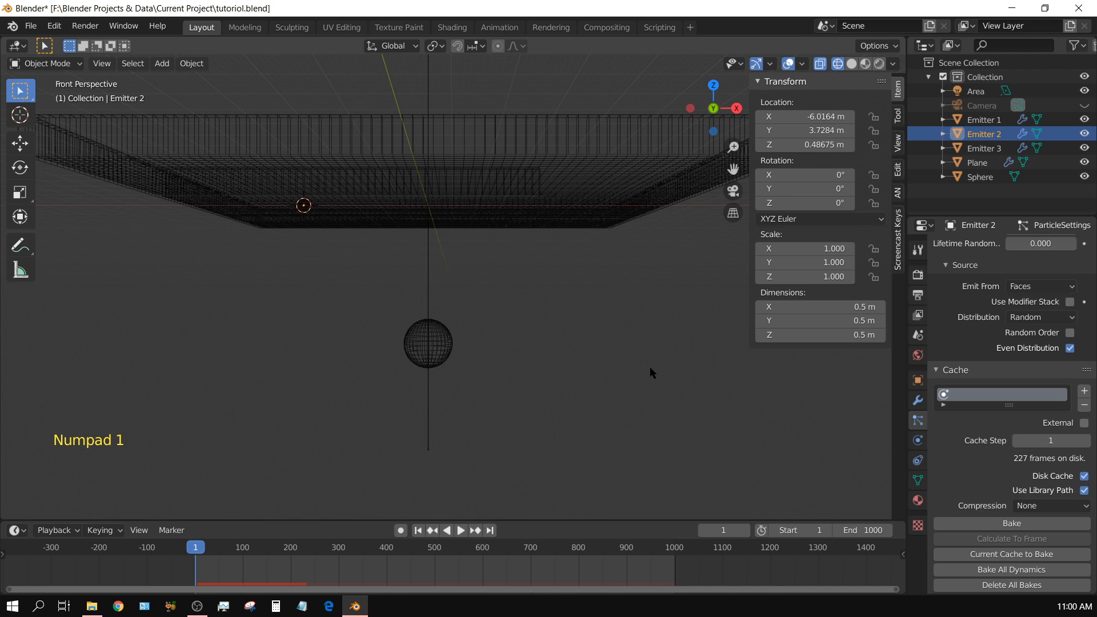
pyautogui.rightClick(440, 336)
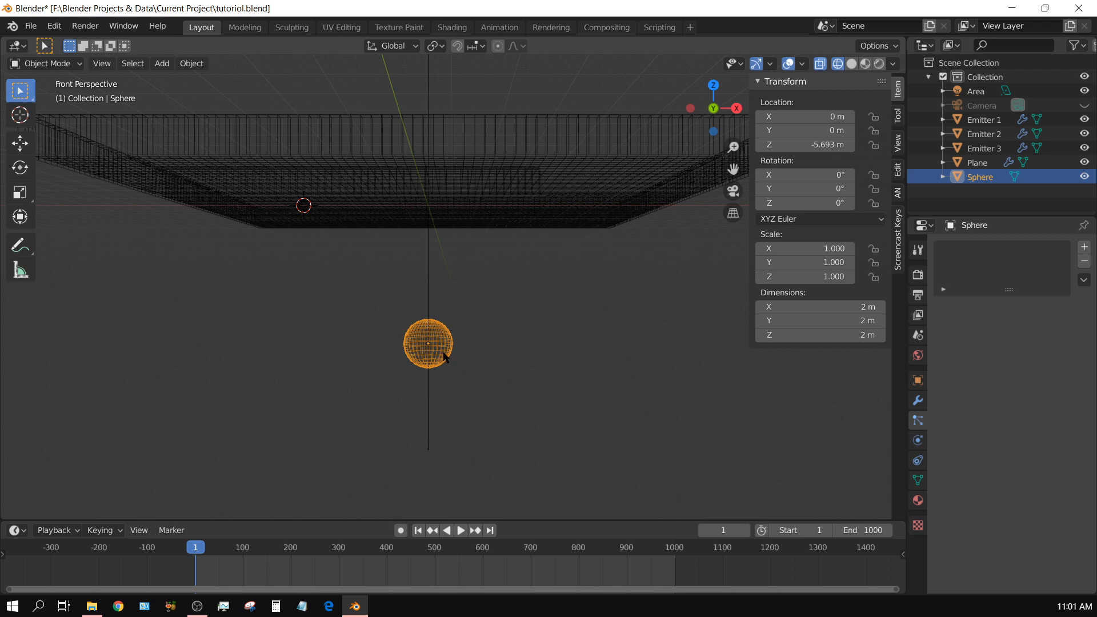
pyautogui.press('shift')
pyautogui.hotkey('shift', 'd')
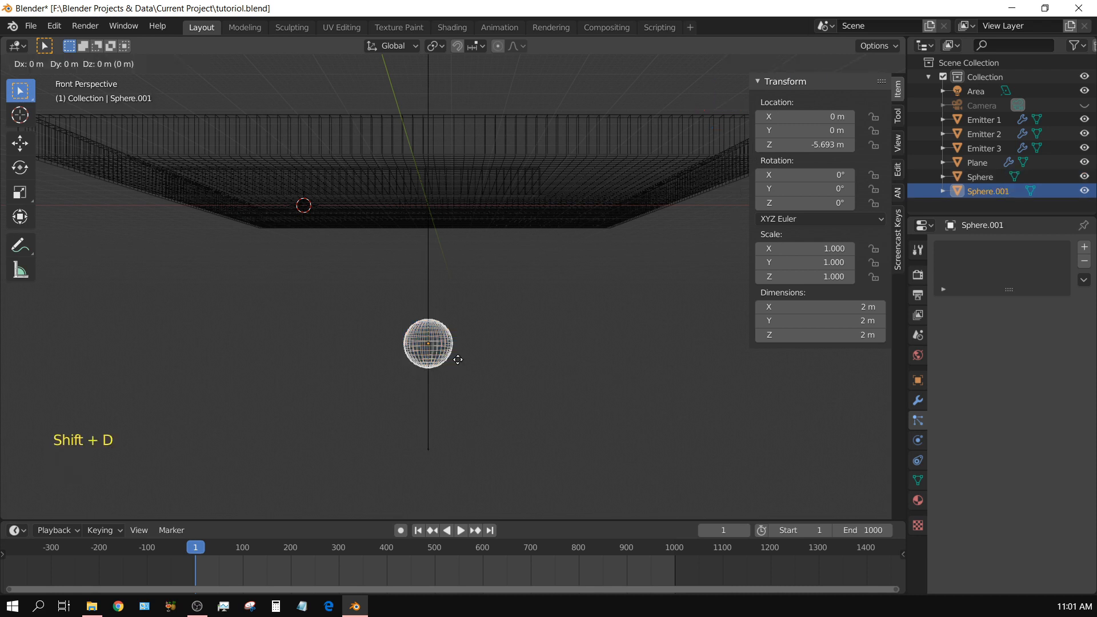
pyautogui.press('z')
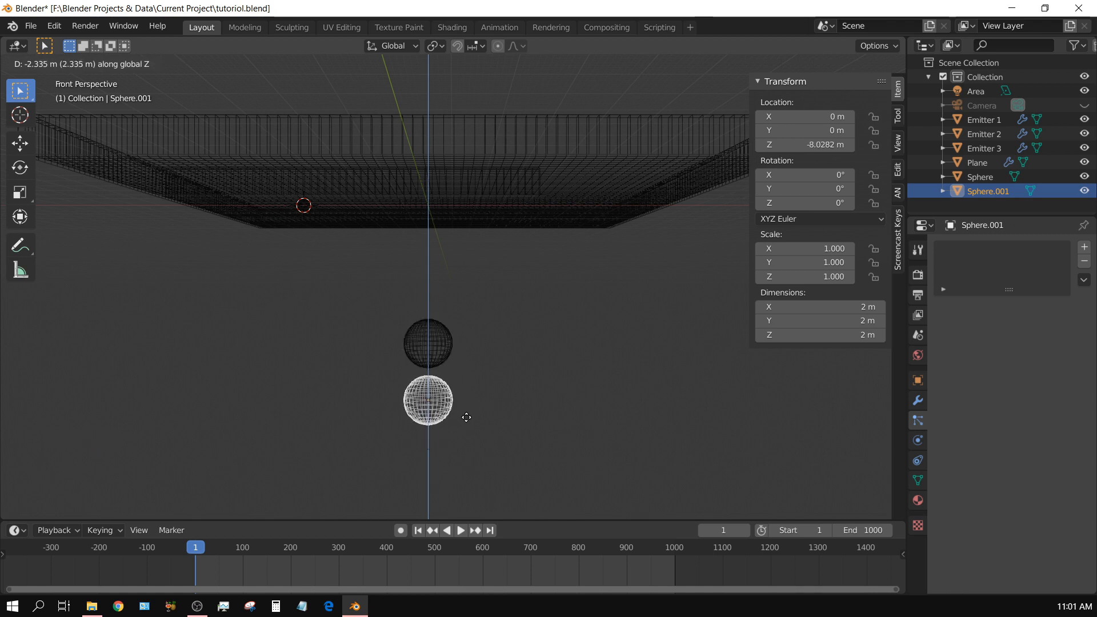
pyautogui.click(467, 421)
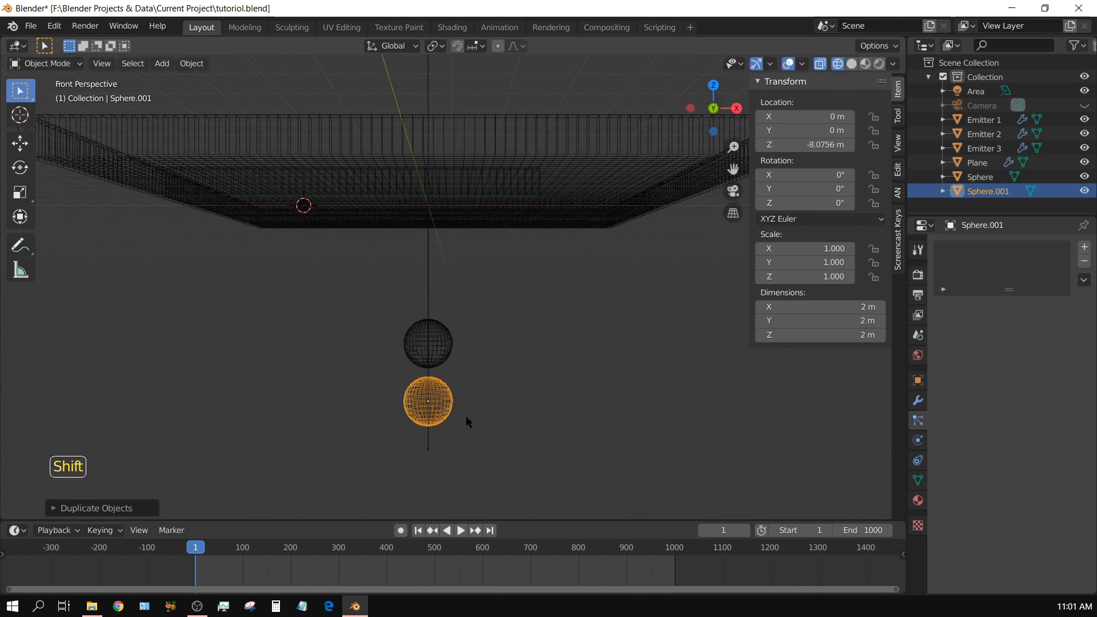
# Duplicate the lower sphere again and place this third sphere about 2.3 m further down along Z
pyautogui.hotkey('shift', 'd')
pyautogui.press('z')
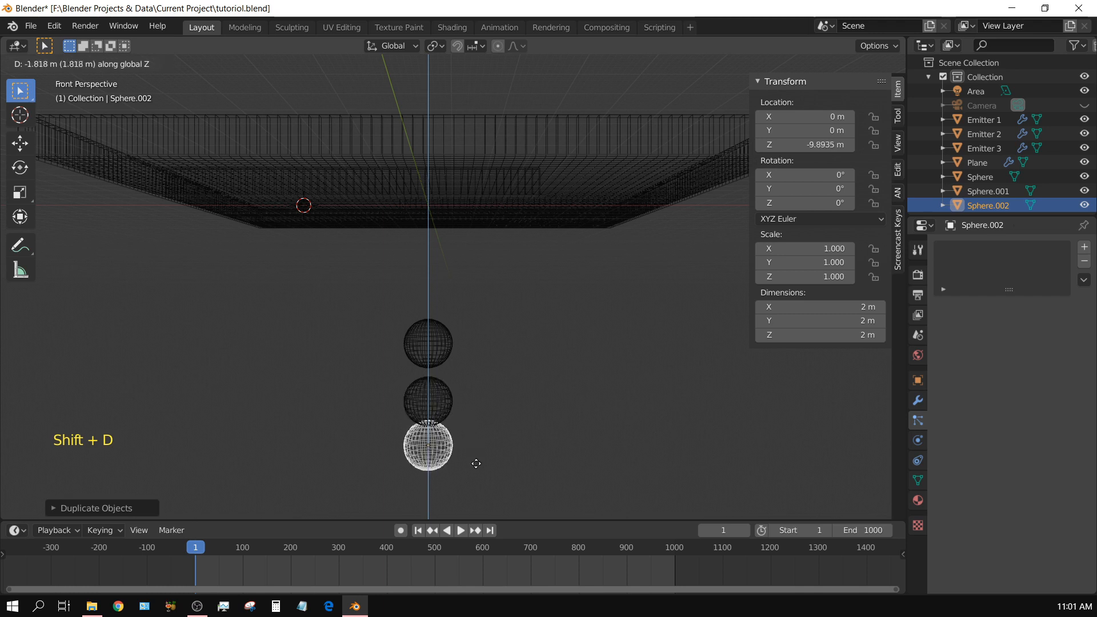
pyautogui.click(470, 457)
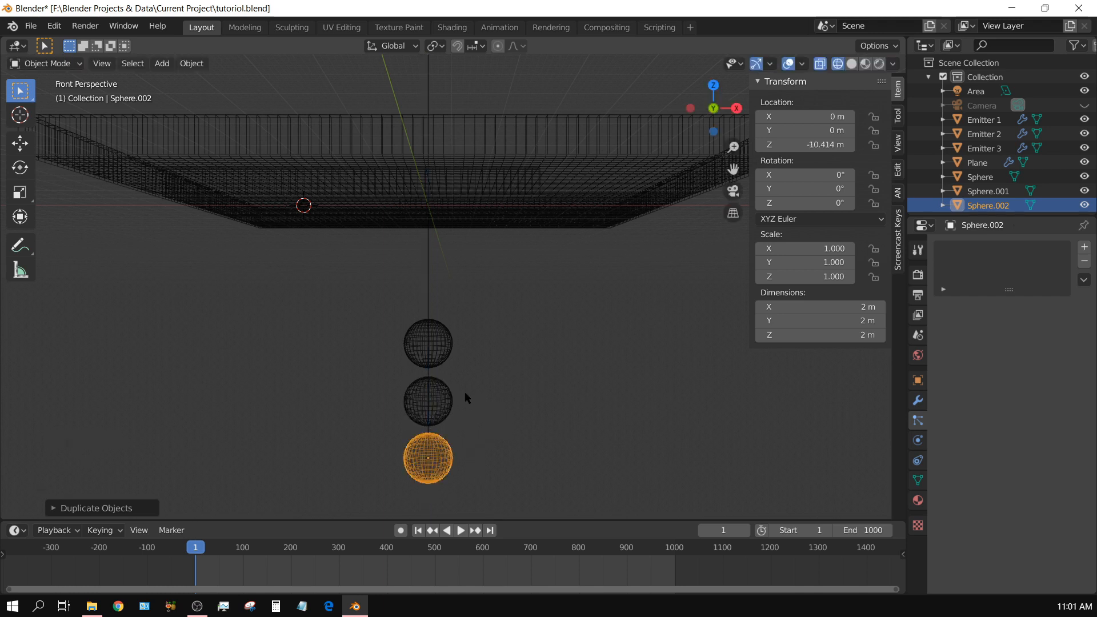
# Give Sphere.002 and Sphere.001 each their own single-user copy of the shared material
pyautogui.click(918, 501)
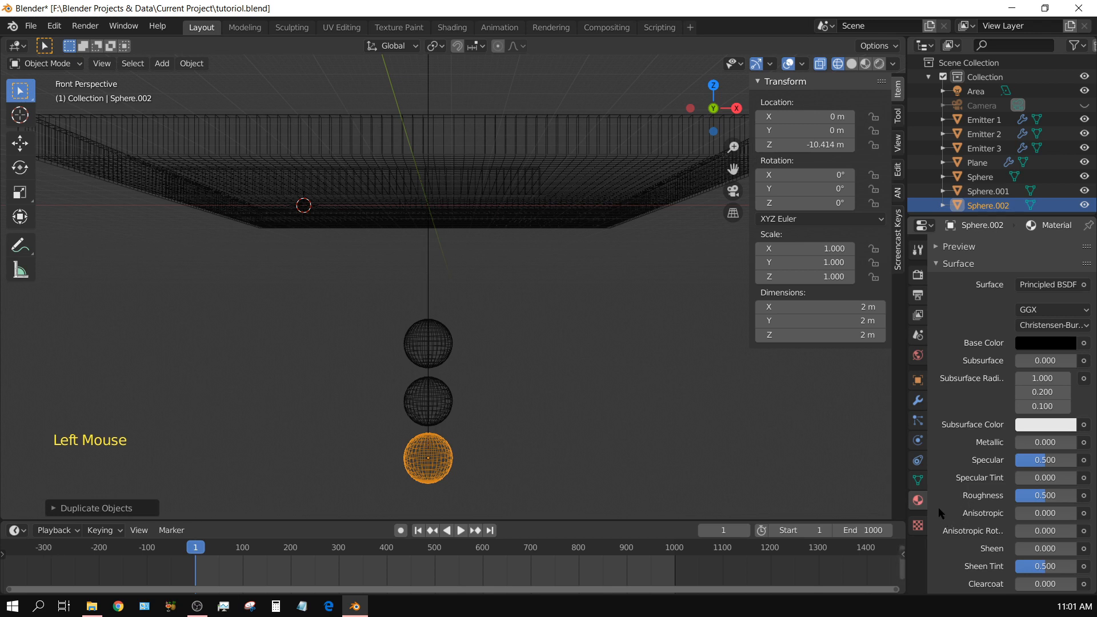
pyautogui.scroll(6, 940, 513)
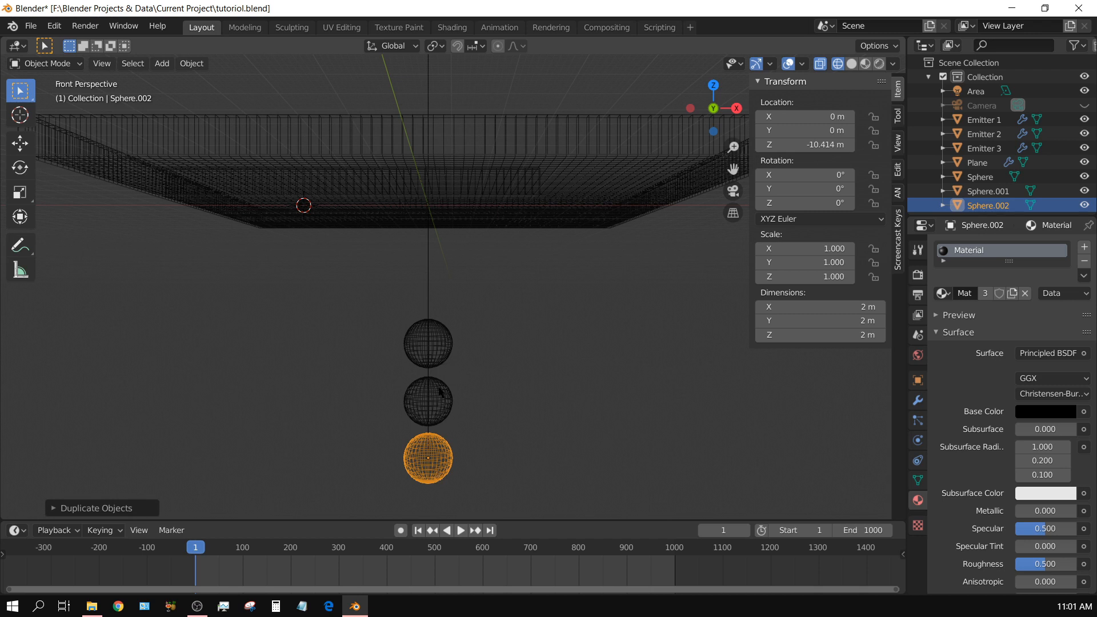
pyautogui.click(985, 294)
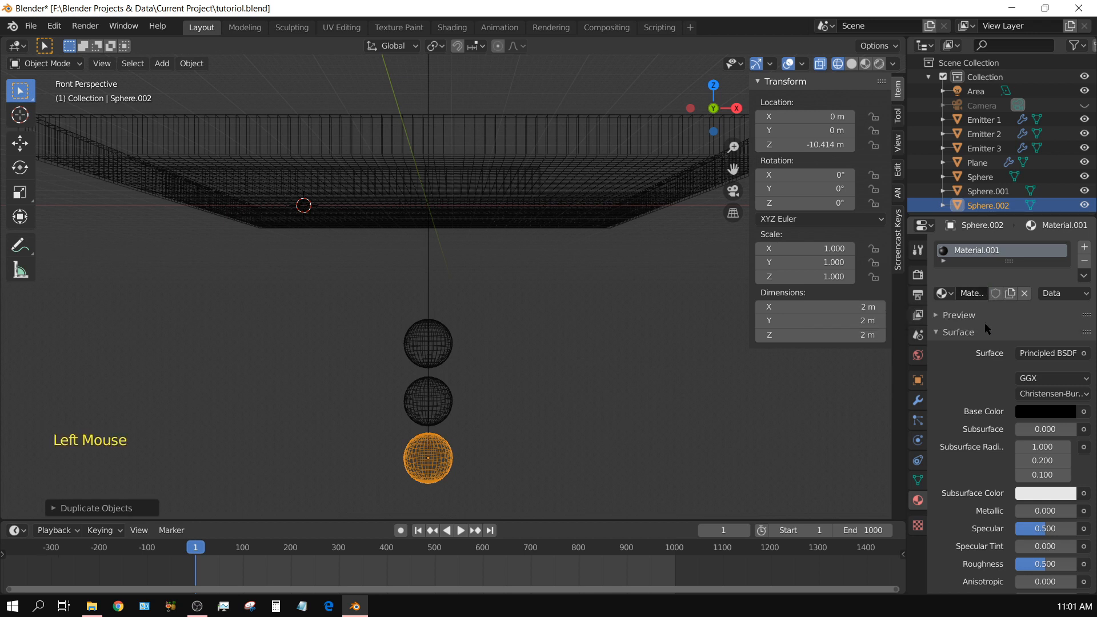
pyautogui.rightClick(449, 402)
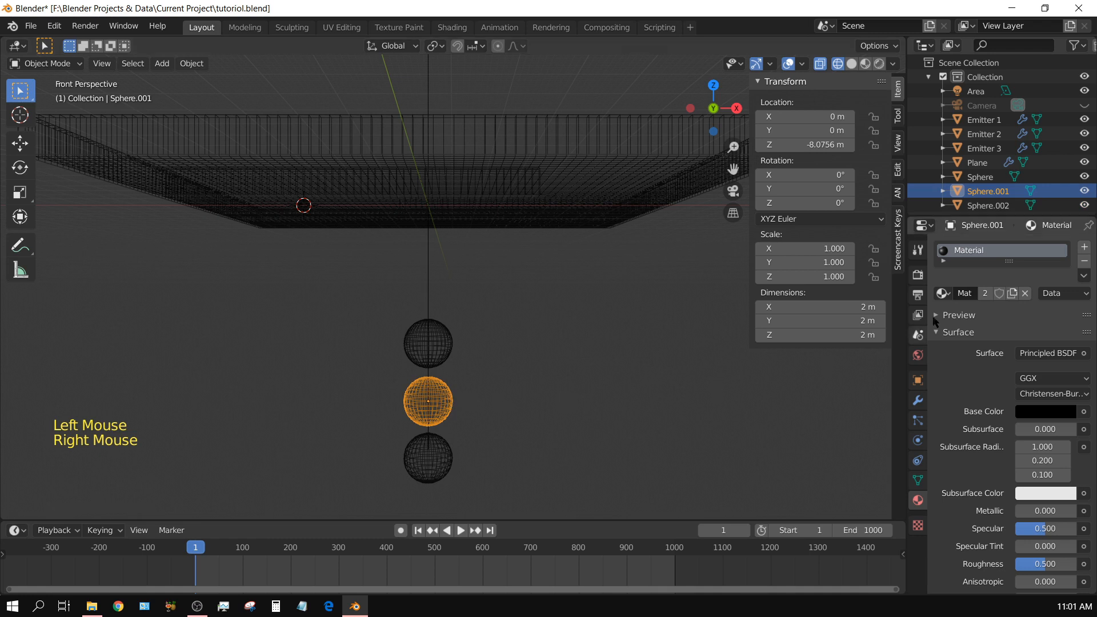
pyautogui.click(986, 293)
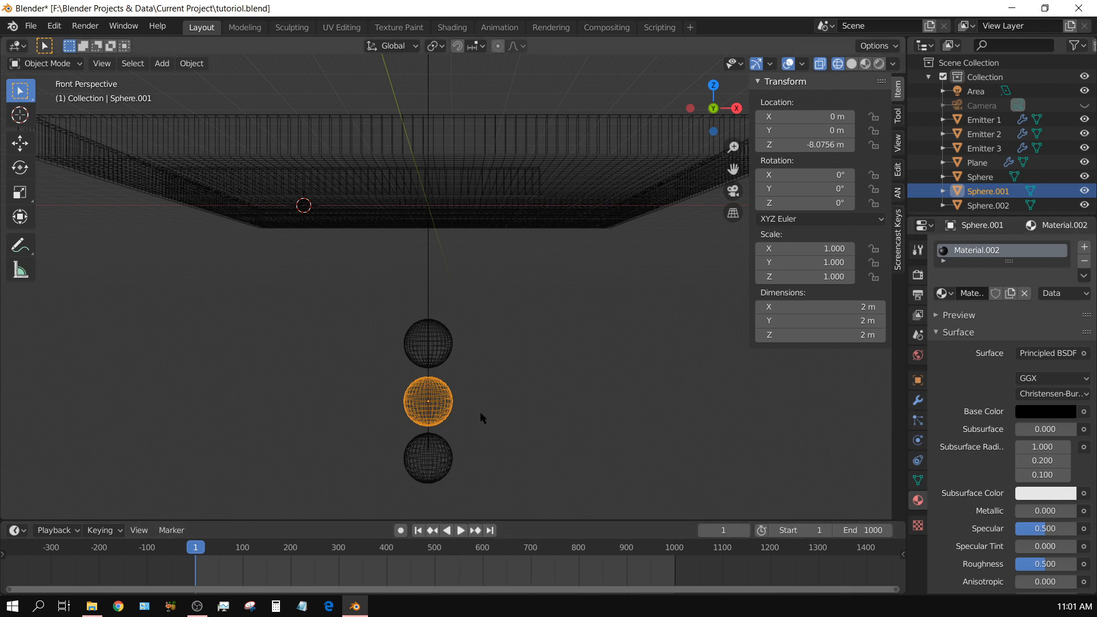
# Set the material base color of Sphere.001 to dark red and that of Sphere.002 to dark blue
pyautogui.click(1033, 413)
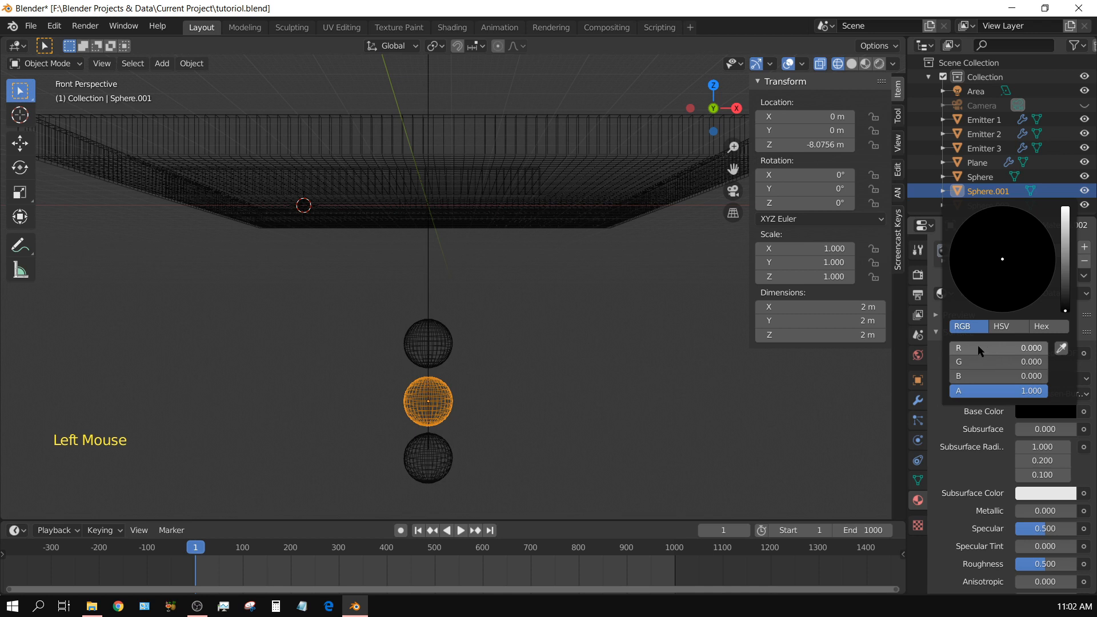
pyautogui.moveTo(974, 347)
pyautogui.mouseDown()
pyautogui.moveTo(990, 347)
pyautogui.moveTo(981, 346)
pyautogui.mouseUp()
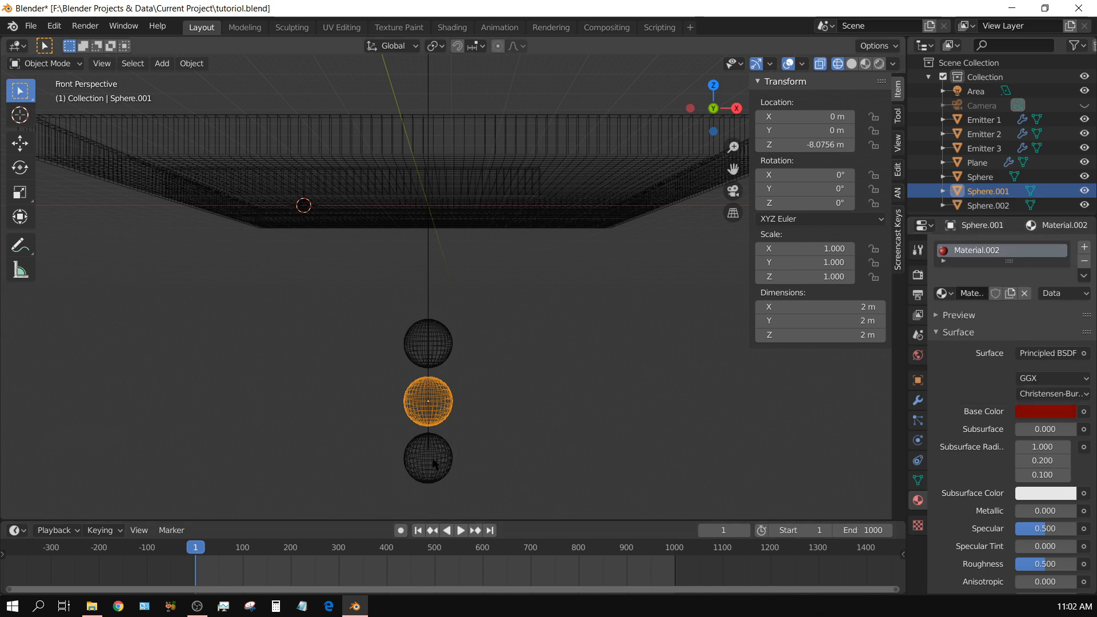
pyautogui.rightClick(435, 464)
pyautogui.click(1041, 414)
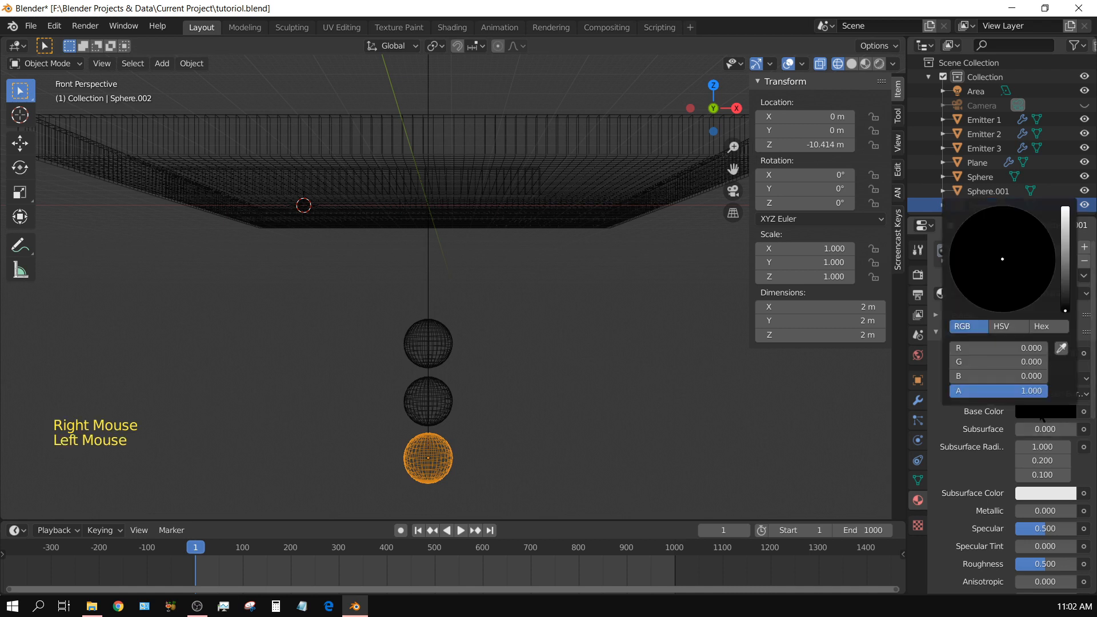
pyautogui.moveTo(971, 376); pyautogui.dragTo(991, 376)
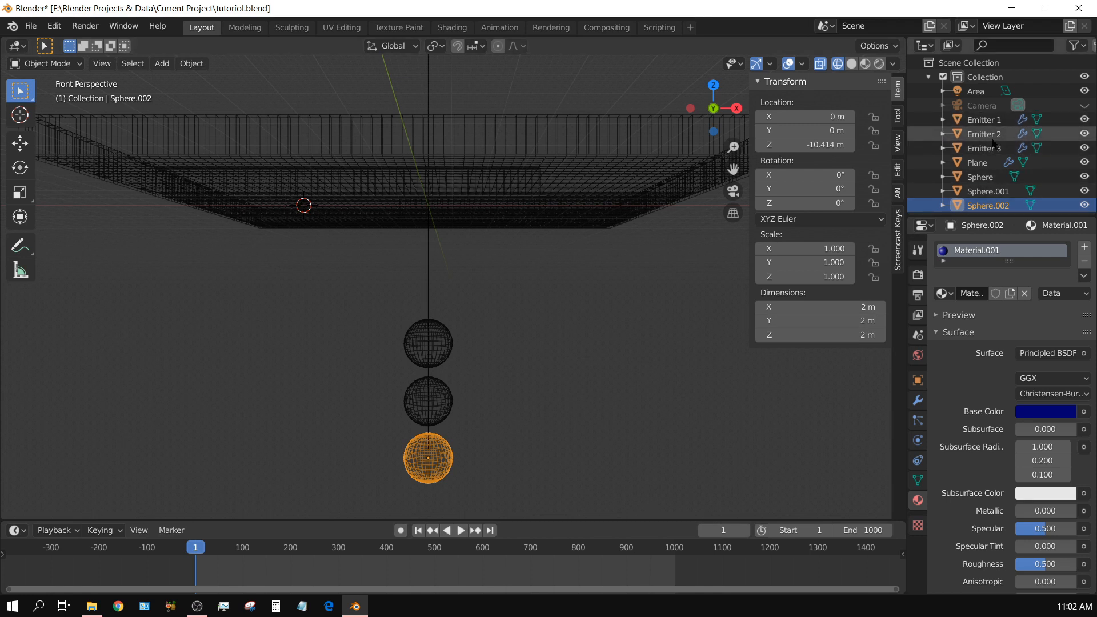
# Set the particle render instance object of Emitter 2 to Sphere.001
pyautogui.click(992, 141)
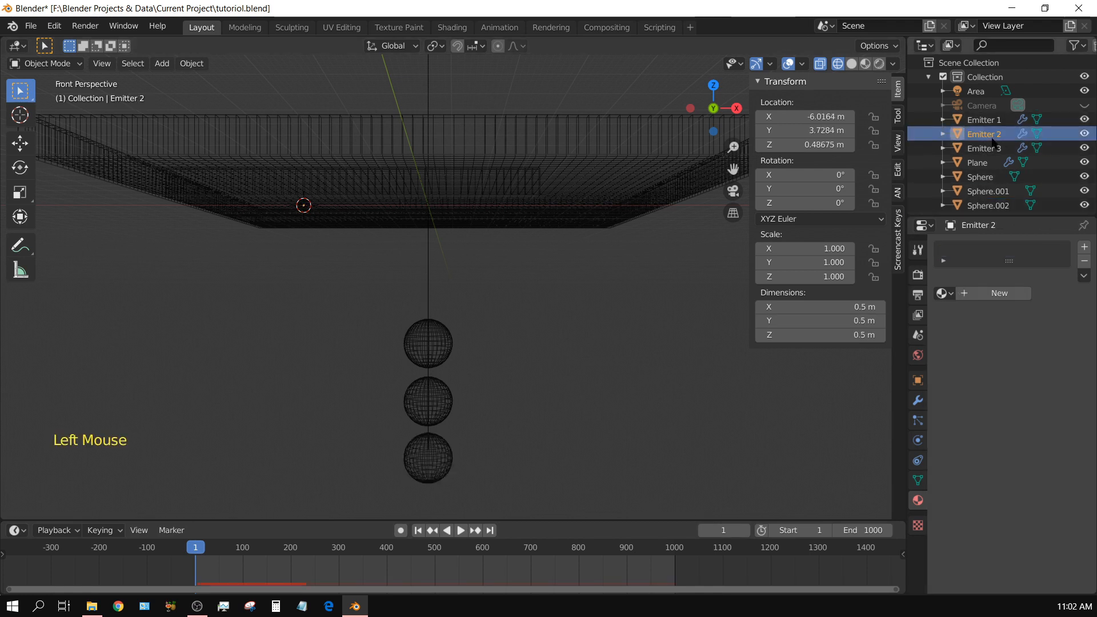
pyautogui.click(919, 420)
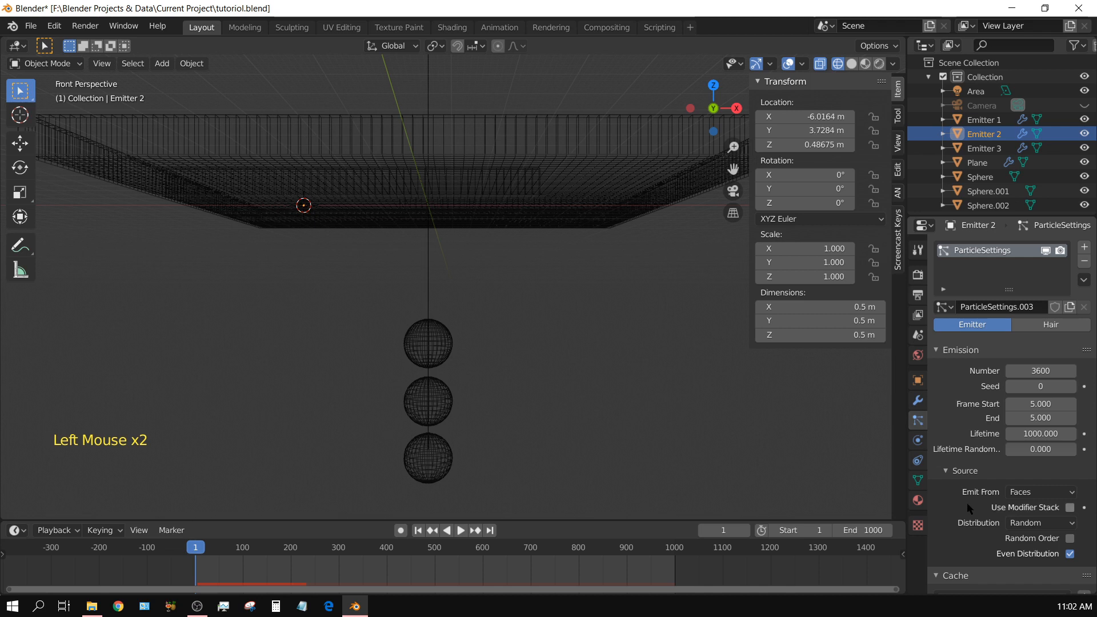
pyautogui.scroll(-5, 967, 503)
pyautogui.scroll(-2, 967, 503)
pyautogui.scroll(1, 967, 503)
pyautogui.scroll(-4, 967, 503)
pyautogui.scroll(1, 967, 503)
pyautogui.scroll(-6, 967, 503)
pyautogui.scroll(1, 967, 503)
pyautogui.scroll(-11, 967, 503)
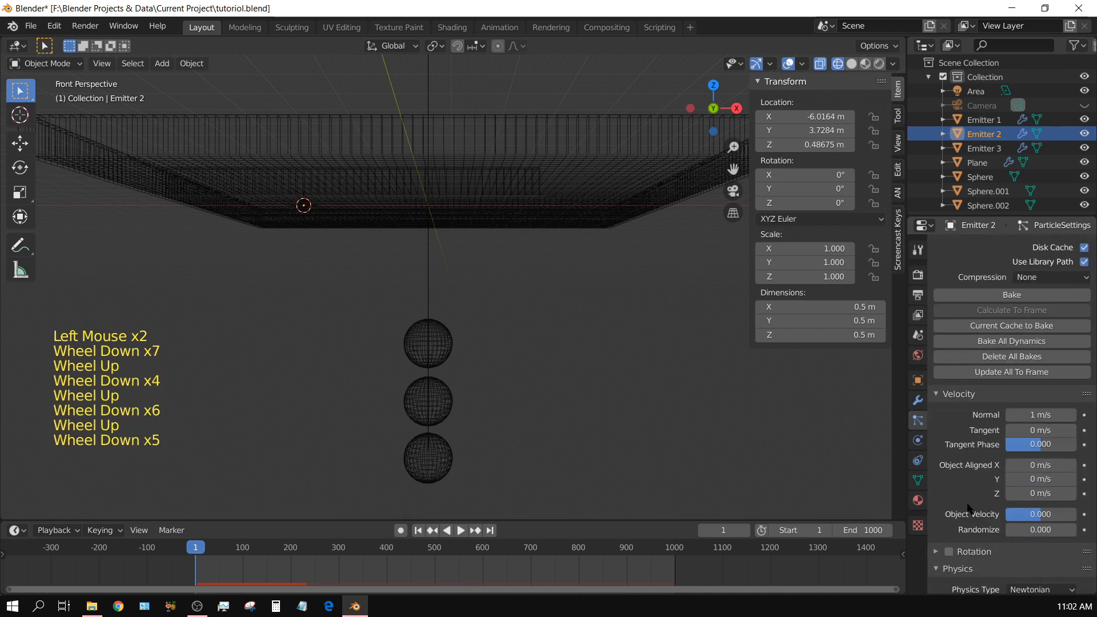
pyautogui.scroll(-7, 969, 509)
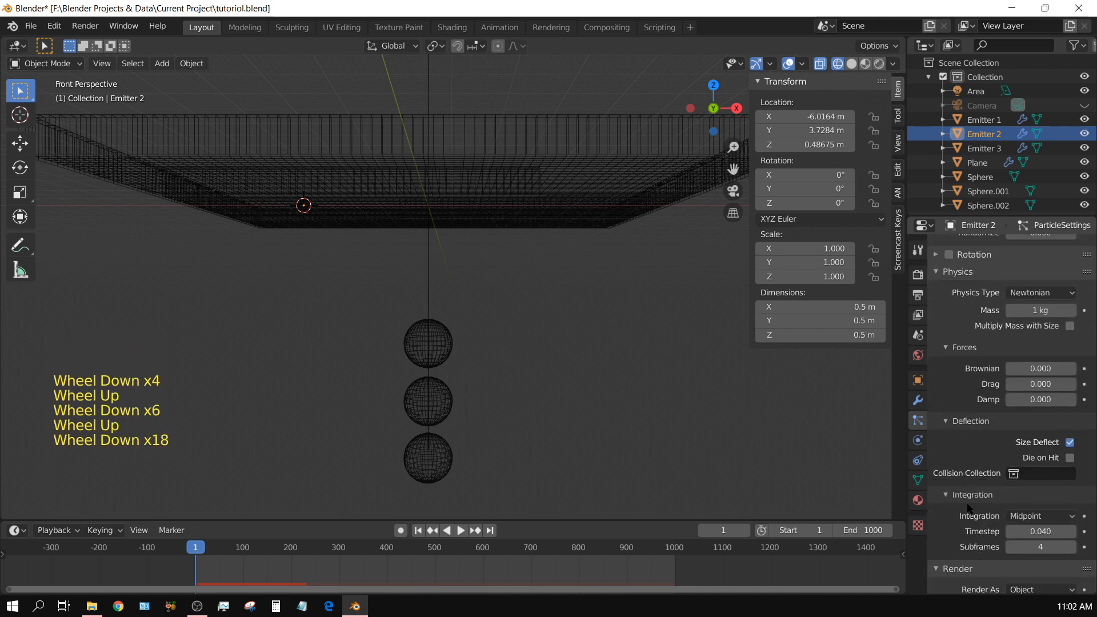
pyautogui.scroll(-6, 968, 507)
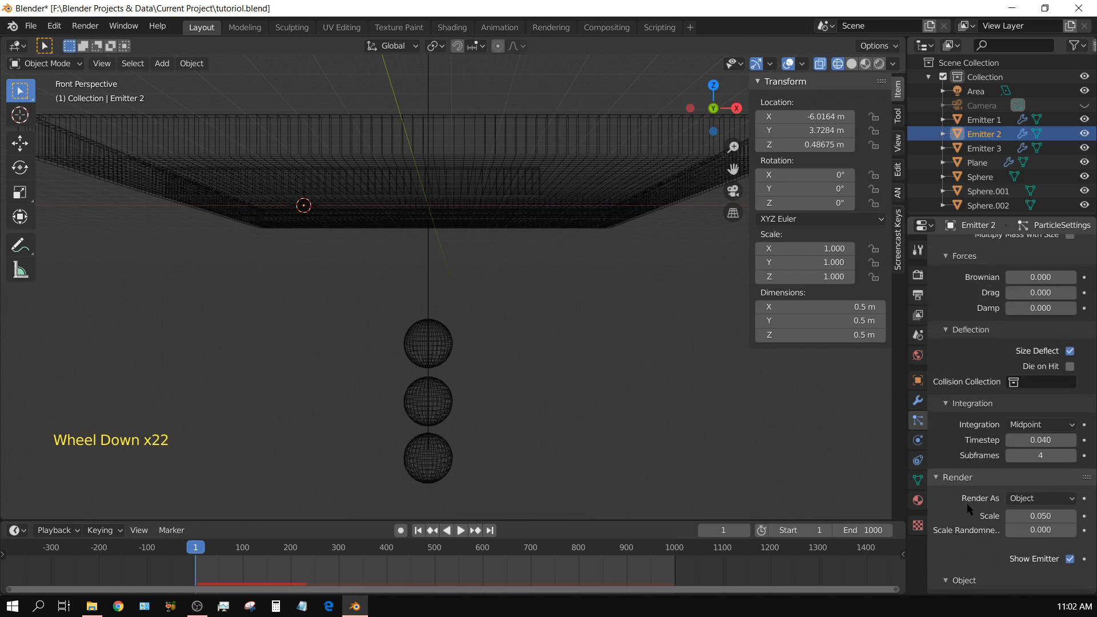
pyautogui.scroll(-4, 968, 507)
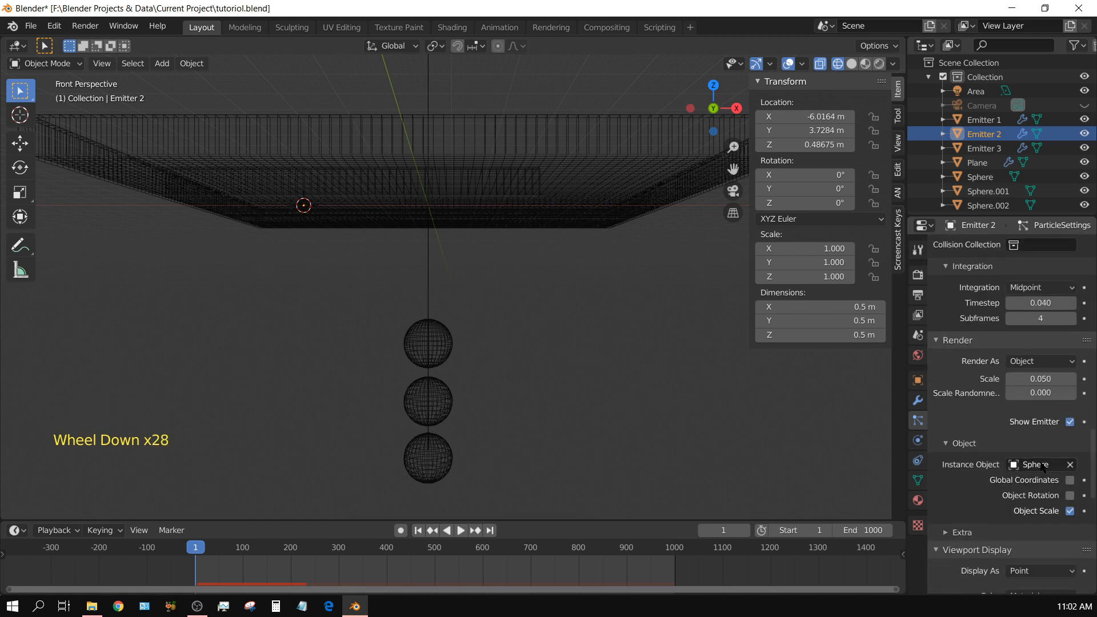
pyautogui.click(1041, 465)
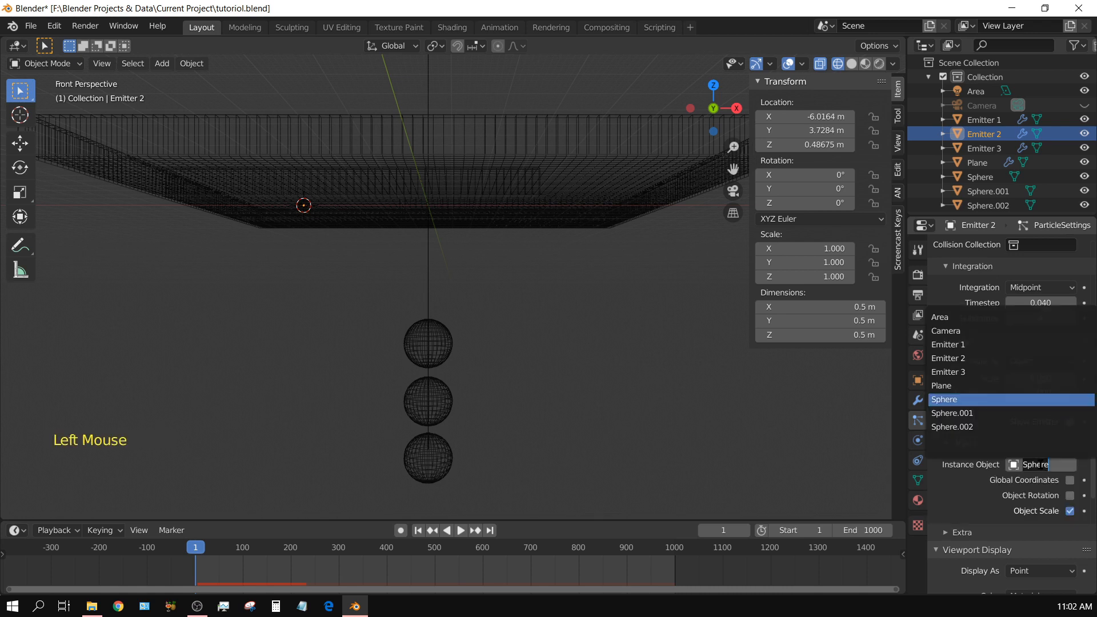
pyautogui.click(962, 413)
# Set the particle render instance object of Emitter 3 to Sphere.002
pyautogui.click(982, 148)
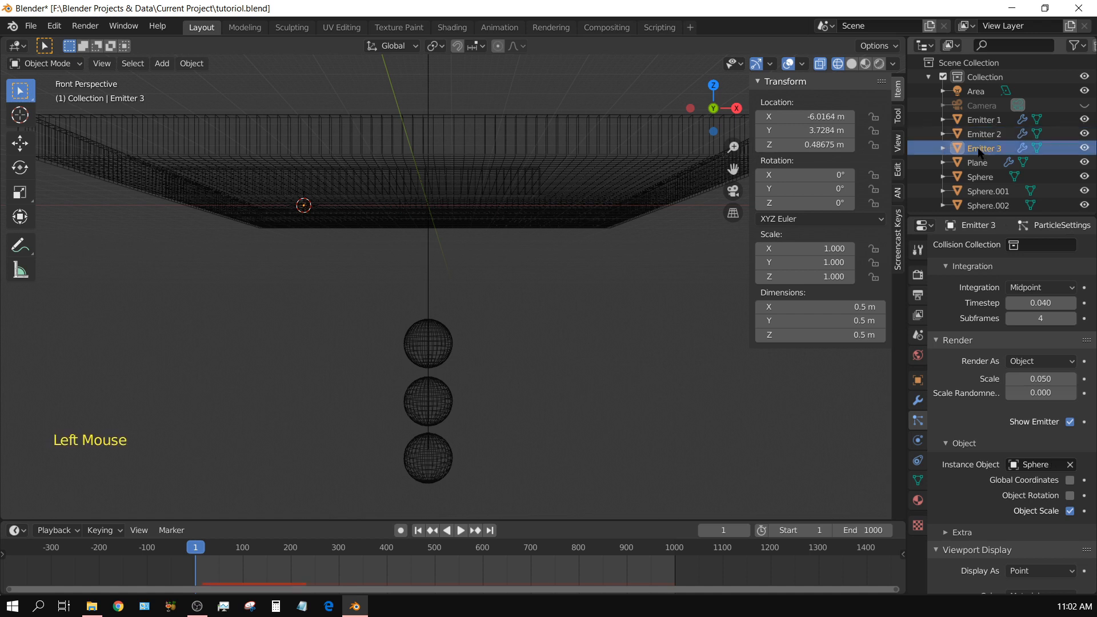
pyautogui.doubleClick(1033, 464)
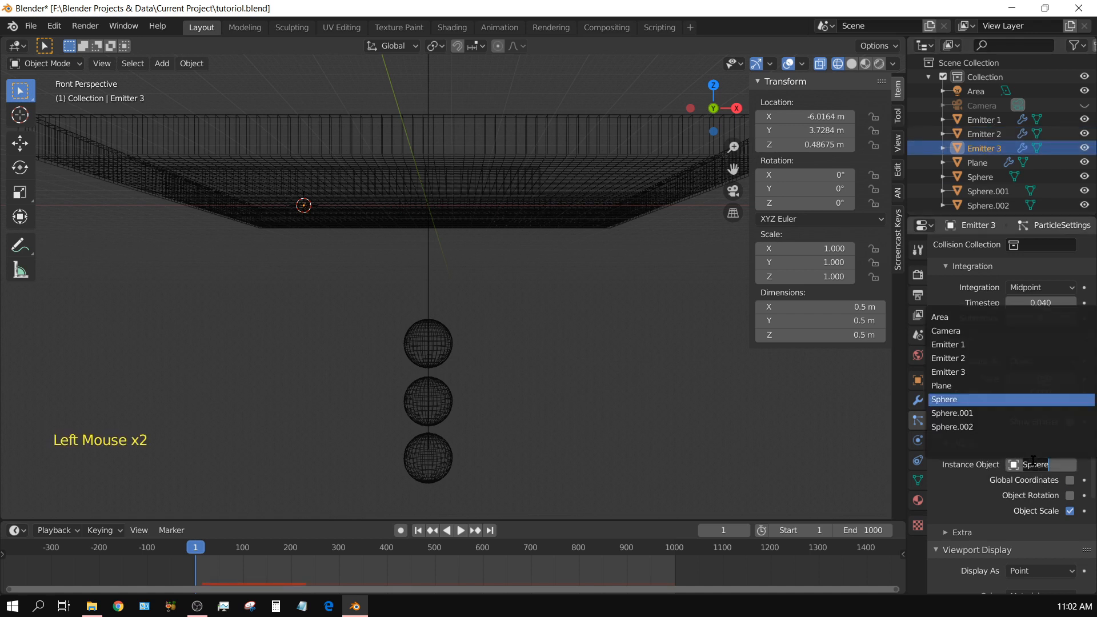
pyautogui.click(955, 427)
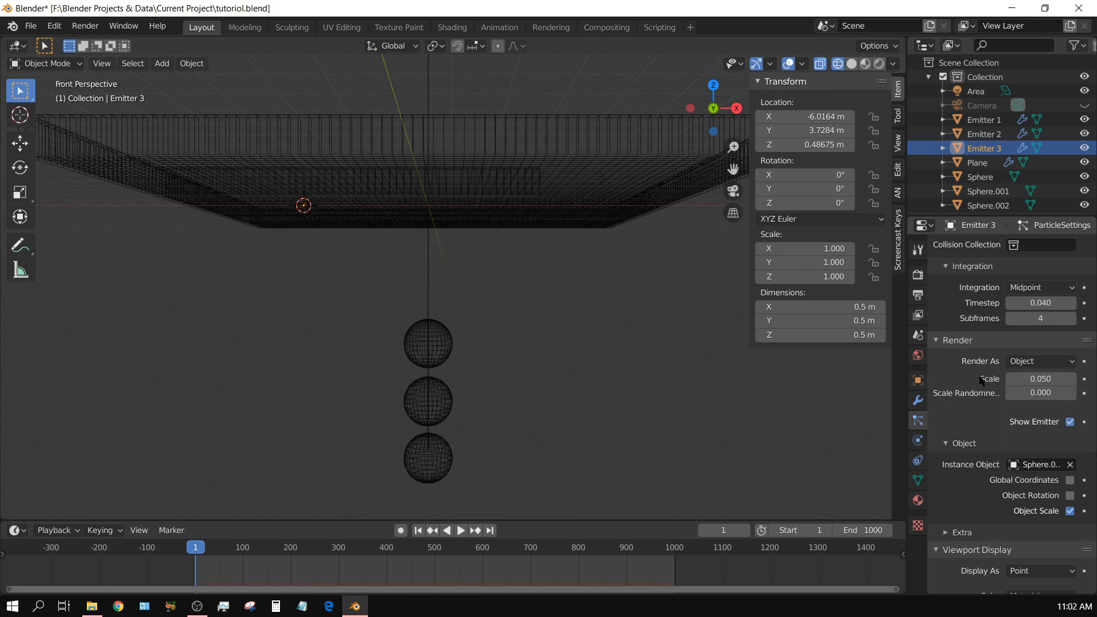
# Check the instance object assigned to Emitter 1, Emitter 2 and Emitter 3 in turn
pyautogui.click(983, 119)
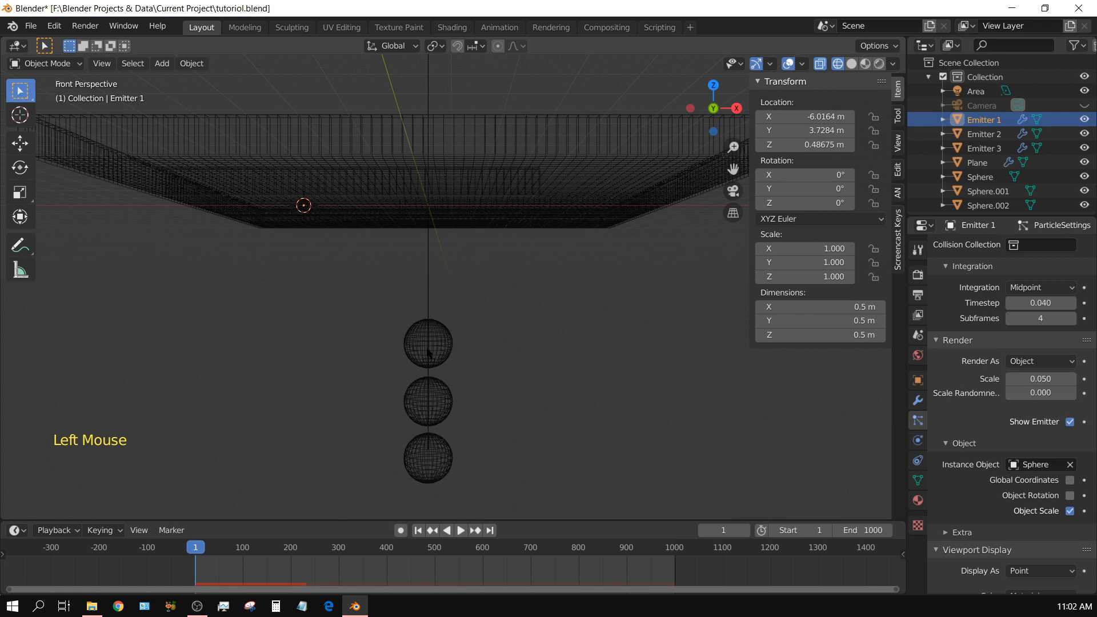
pyautogui.click(404, 410)
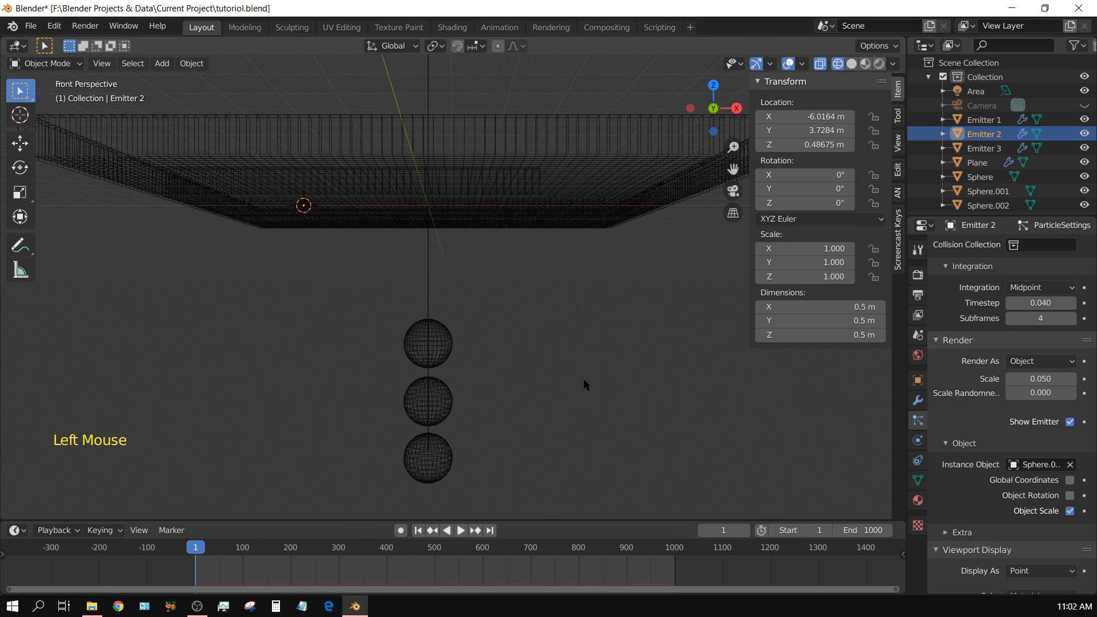
pyautogui.click(982, 148)
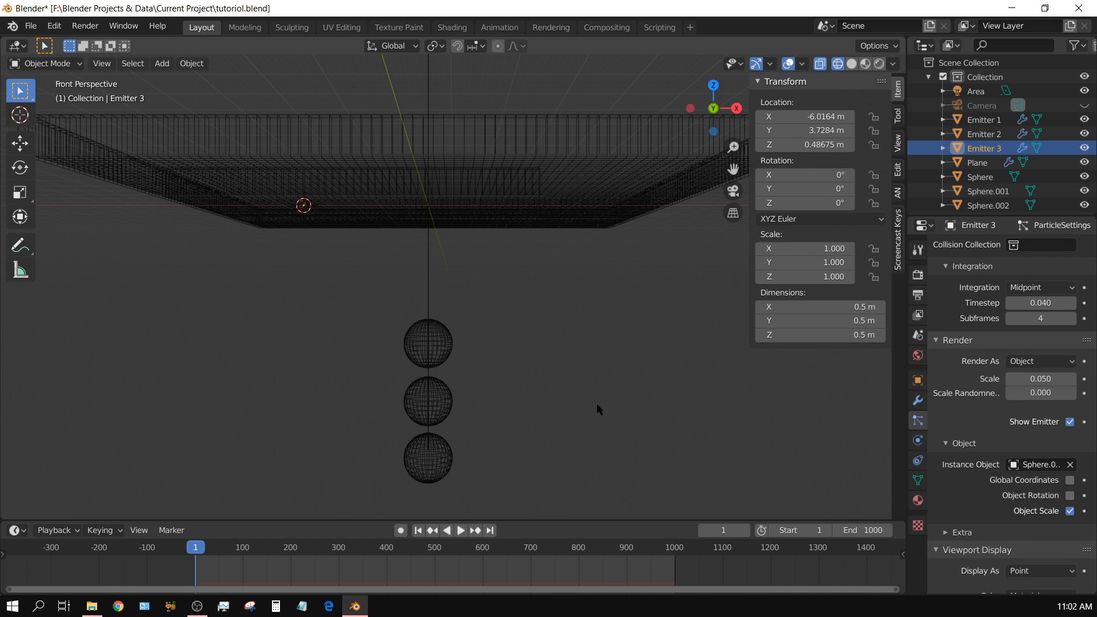
# Play the particle simulation in top view to frame 96 and render that frame as a still image, then close the render
pyautogui.press('KP_7')
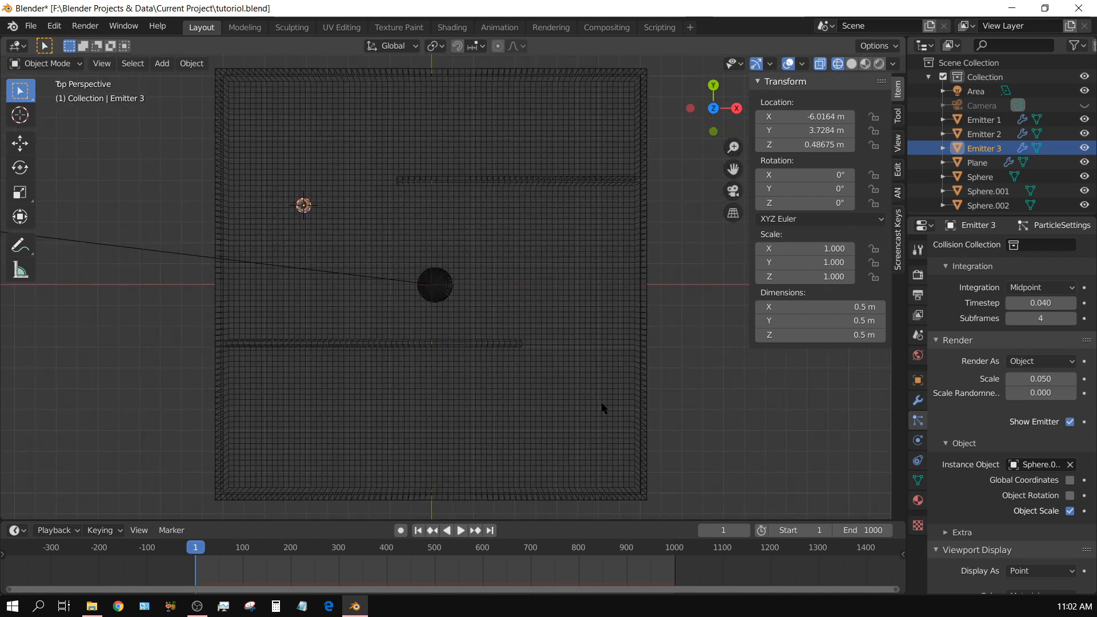
pyautogui.click(461, 531)
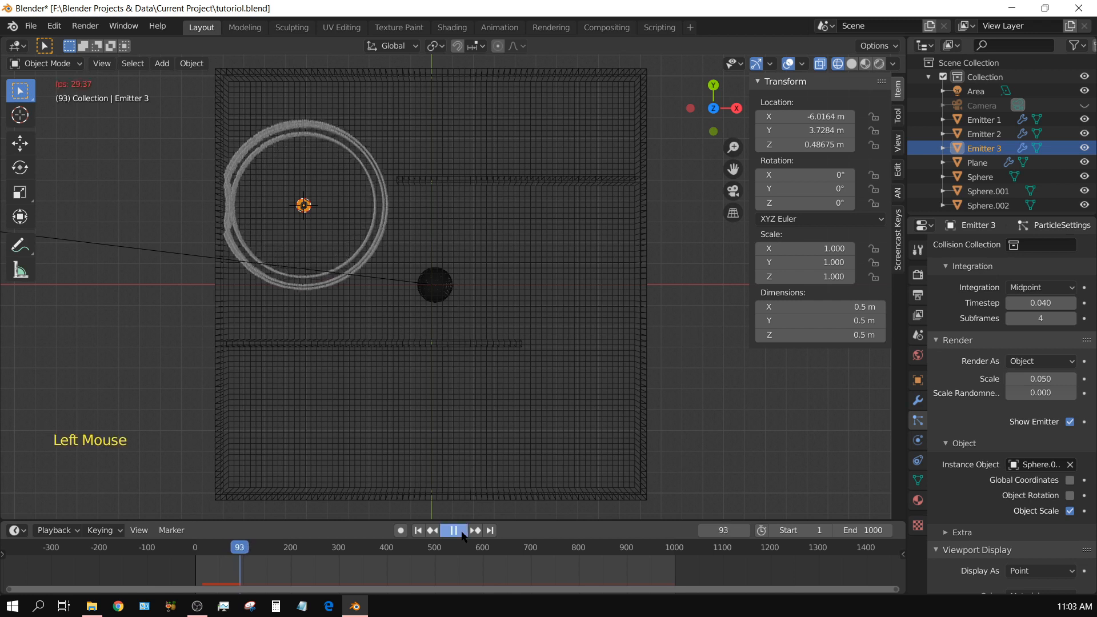
pyautogui.click(462, 533)
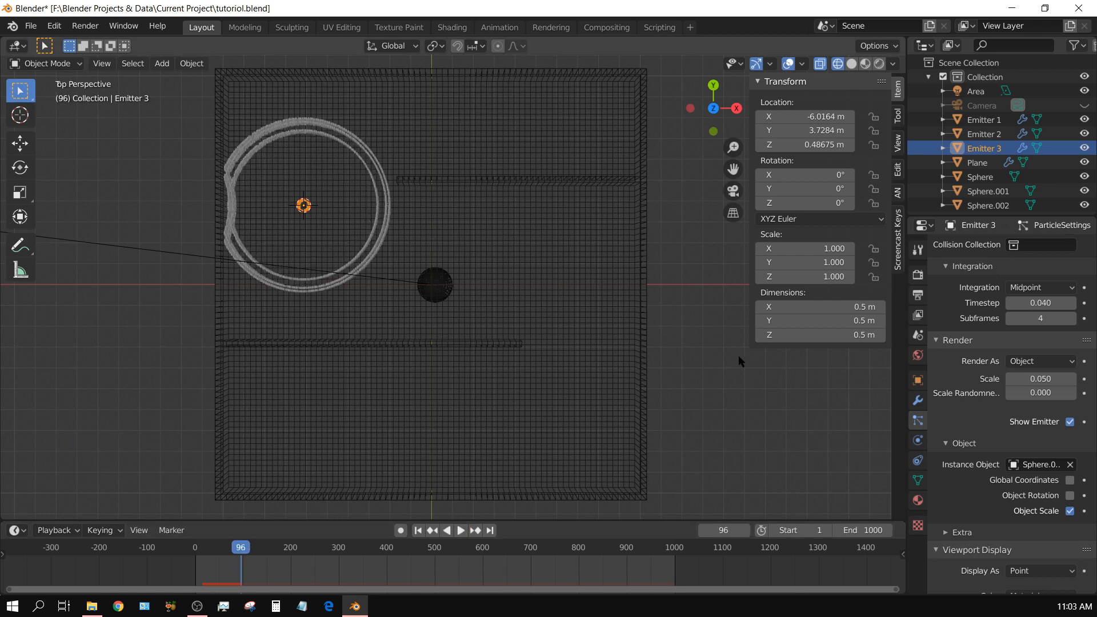
pyautogui.scroll(-3, 1003, 528)
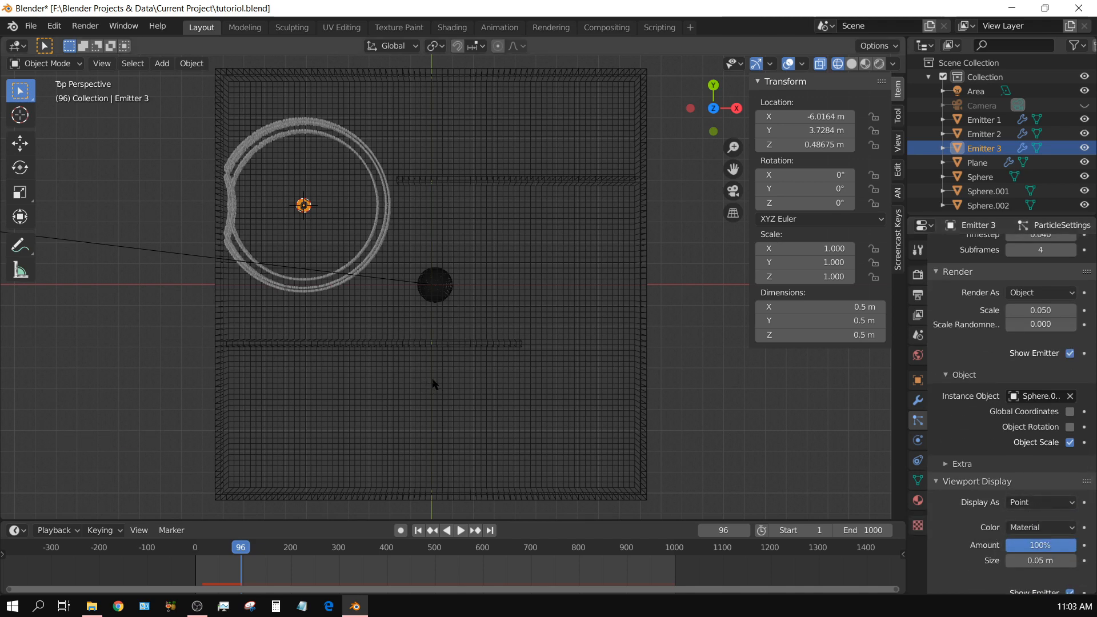
pyautogui.click(96, 27)
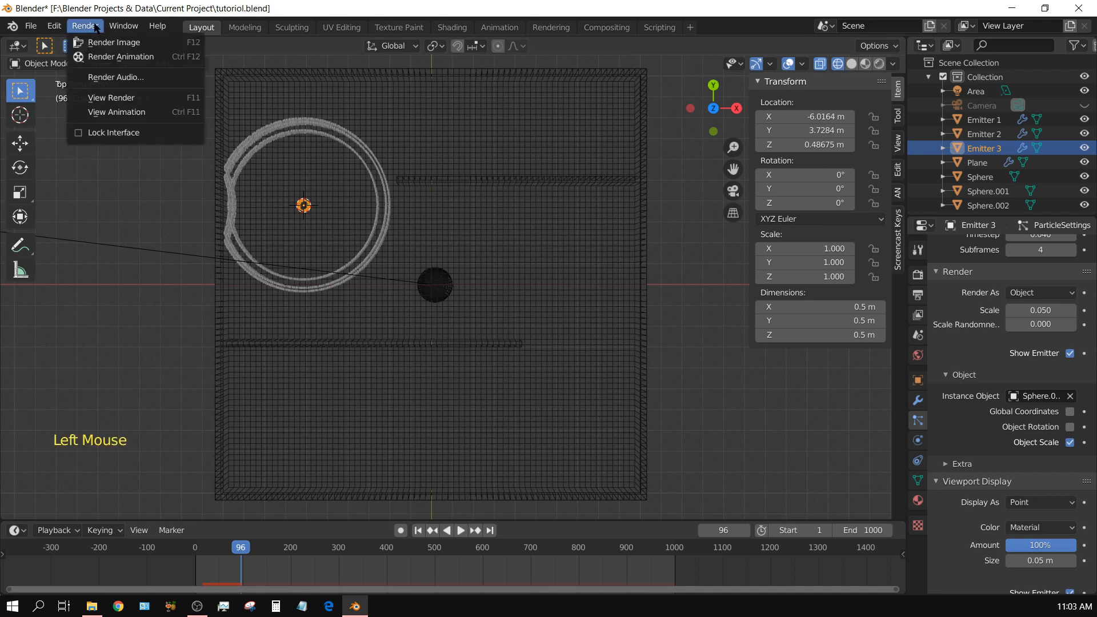
pyautogui.click(98, 44)
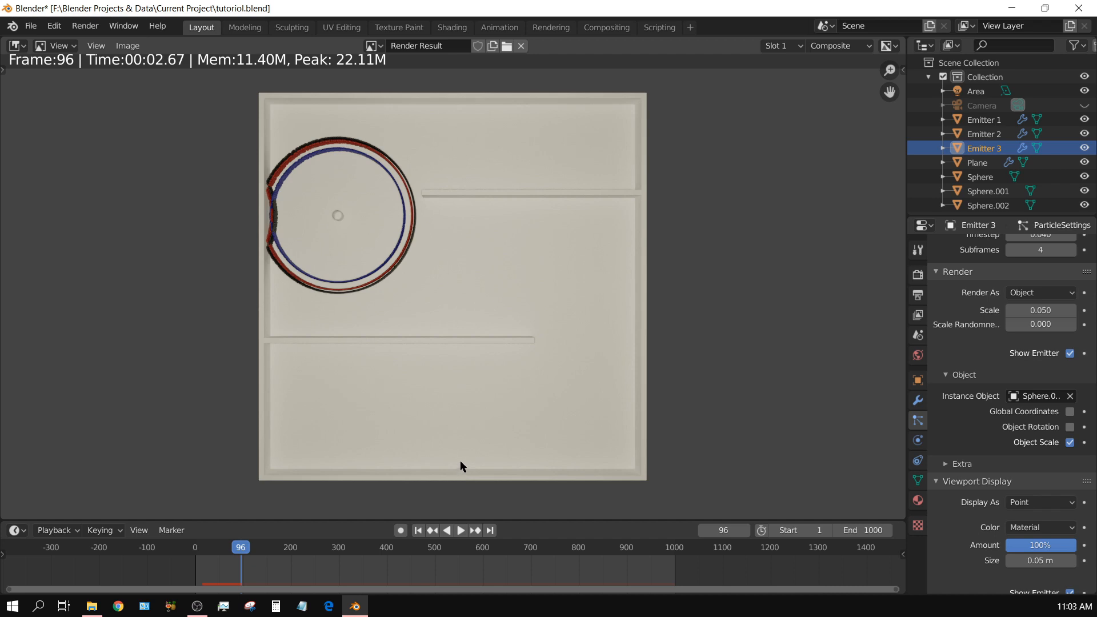
pyautogui.press('Escape')
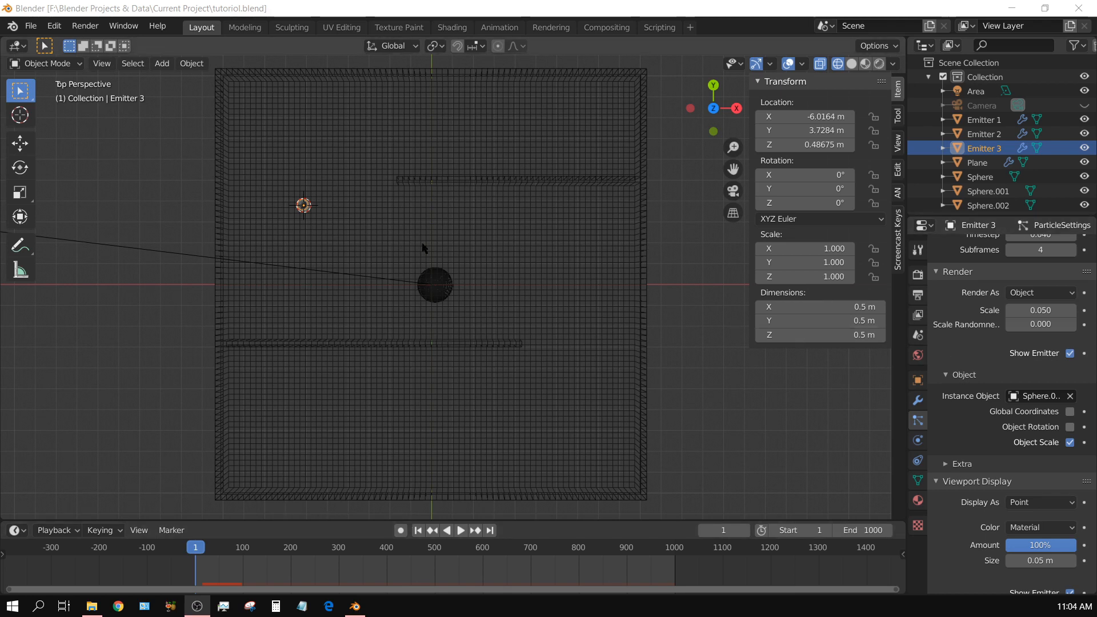
# Preview the simulation's opening up to frame 40 and return the timeline to frame 1
pyautogui.press('space')
pyautogui.click(213, 573)
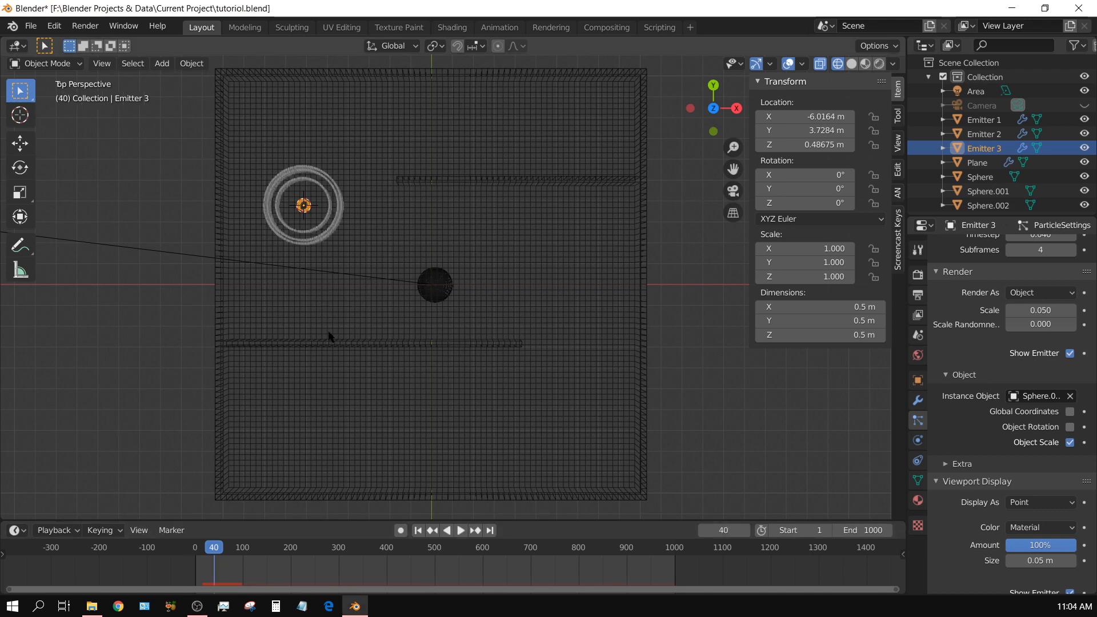
pyautogui.click(418, 530)
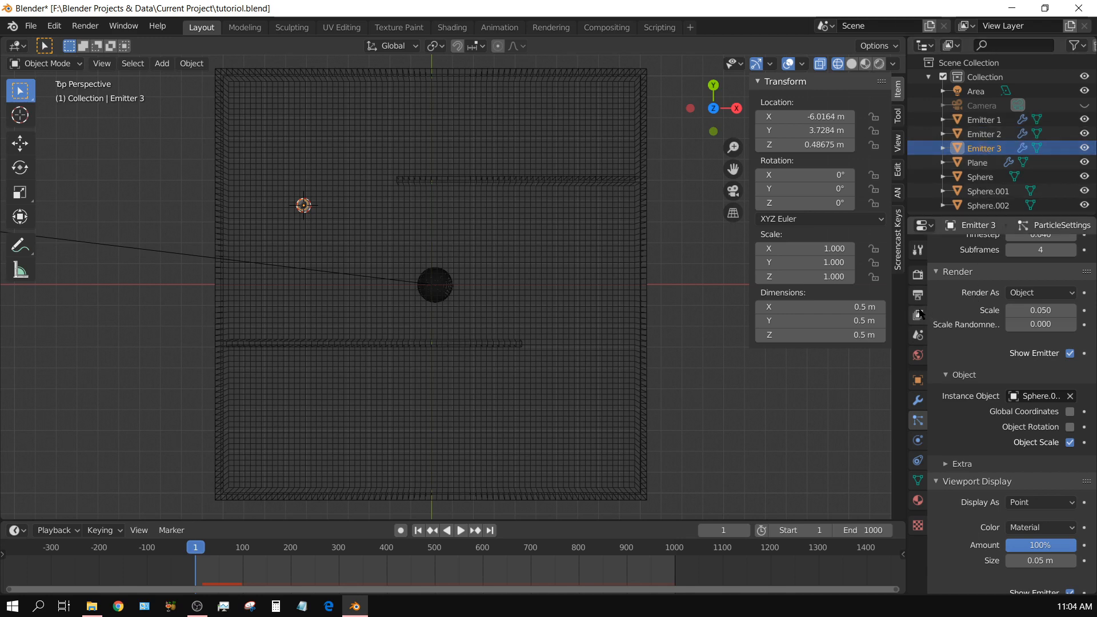
# Bake all dynamics from the particle cache settings of Emitter 3
pyautogui.scroll(5, 969, 438)
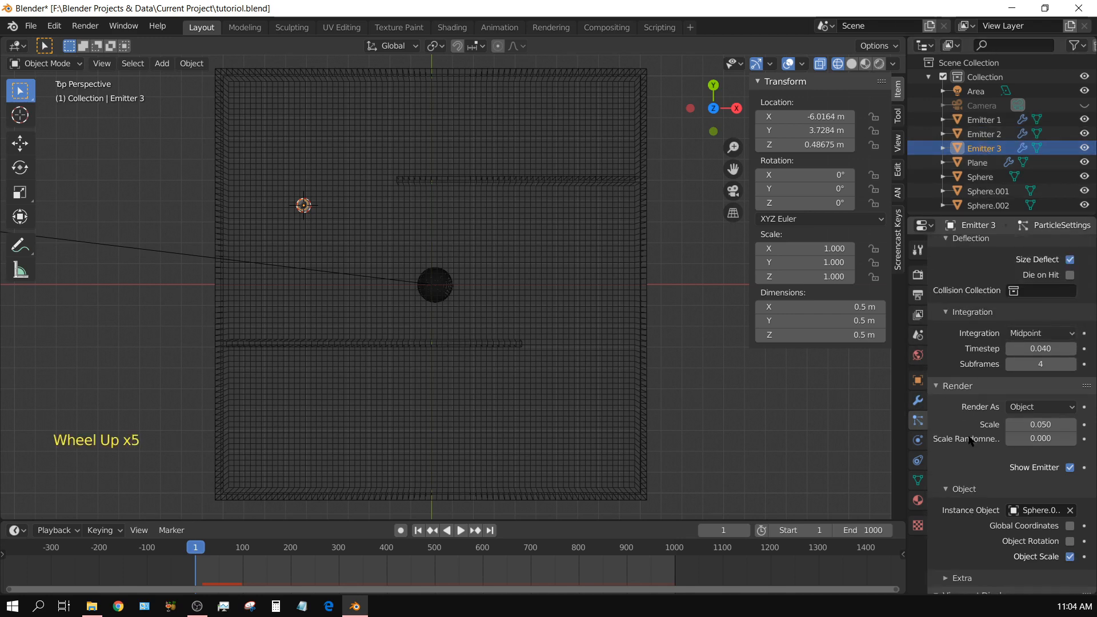
pyautogui.scroll(19, 969, 438)
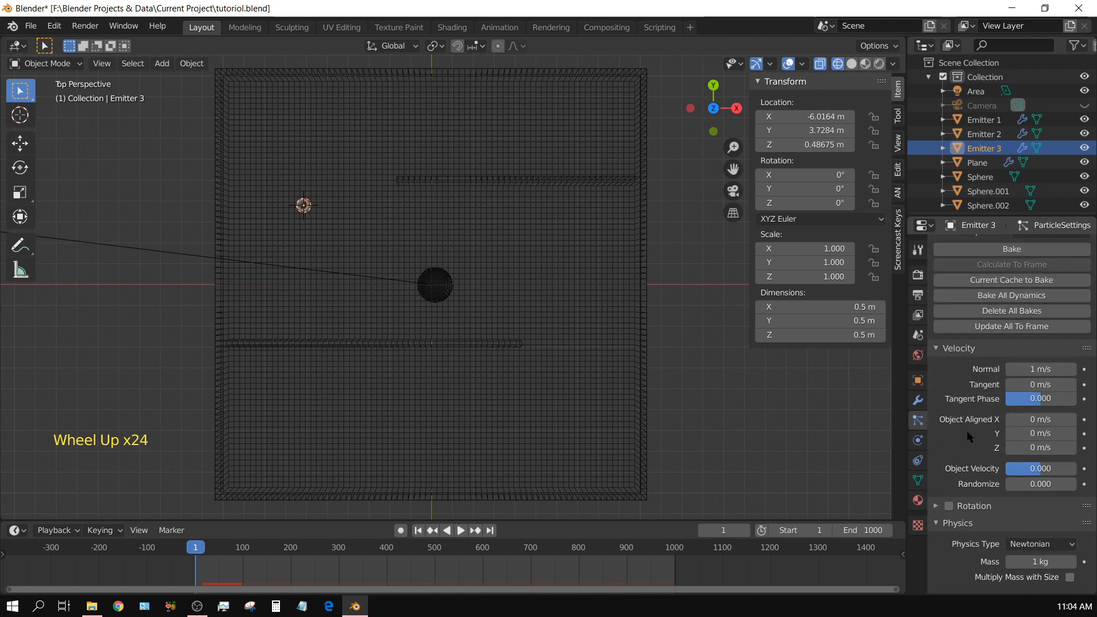
pyautogui.scroll(1, 965, 430)
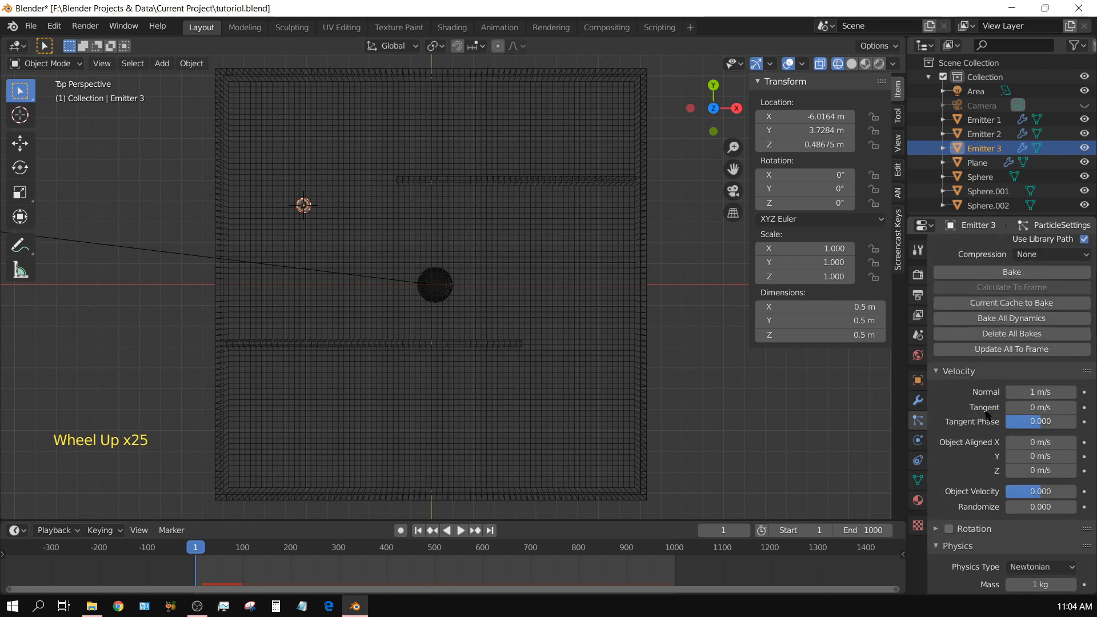
pyautogui.click(1004, 323)
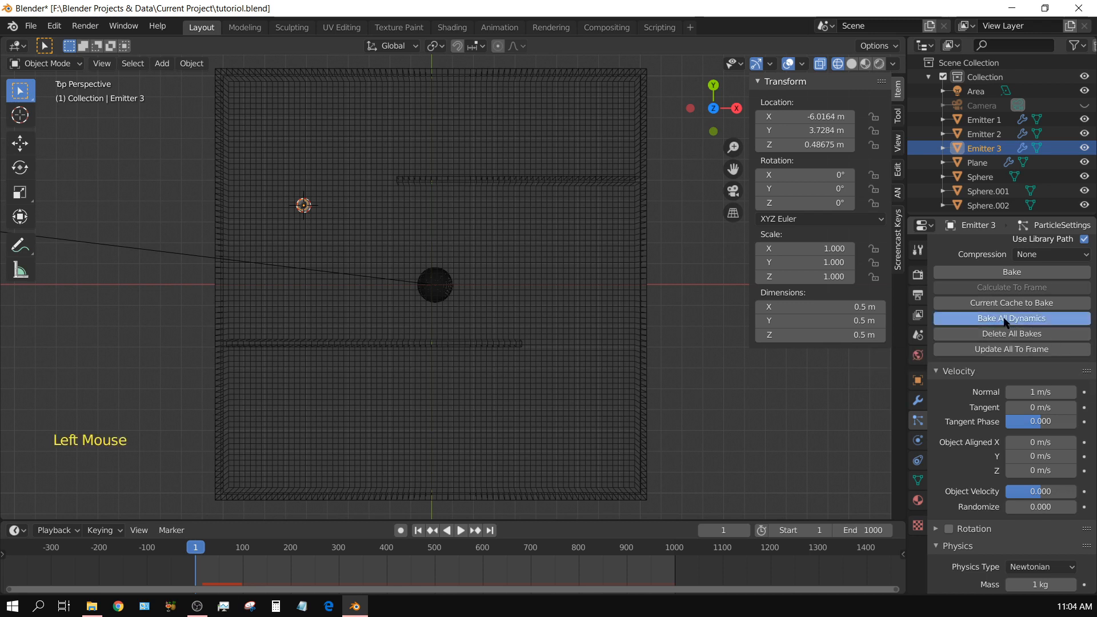